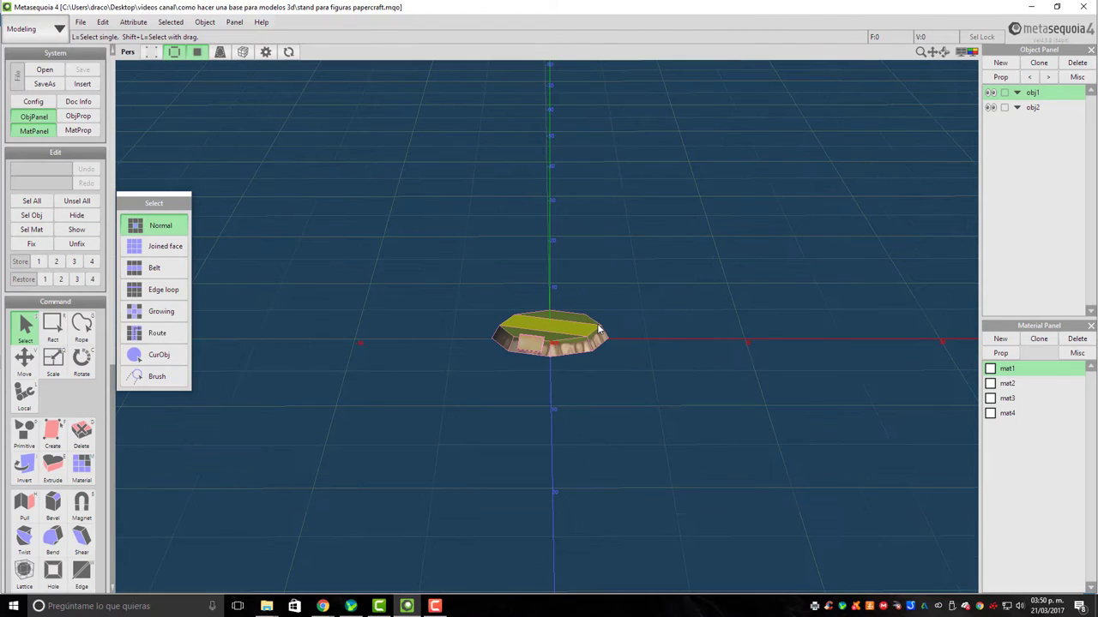
Examine the textured octagonal stand, with its top, side faces and front plate, from several angles
{"action": "scroll", "coordinate": [549, 339], "scroll_direction": "up", "scroll_amount": 6}
{"action": "scroll", "coordinate": [546, 348], "scroll_direction": "down", "scroll_amount": 4}
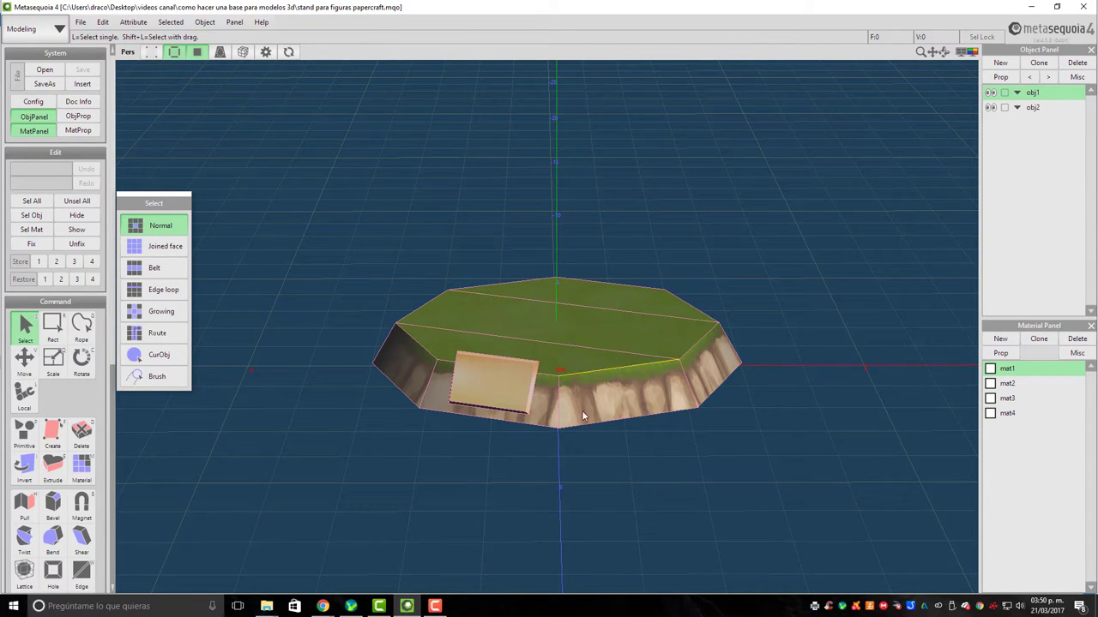
{"action": "right_click_drag", "start_coordinate": [470, 416], "coordinate": [560, 386]}
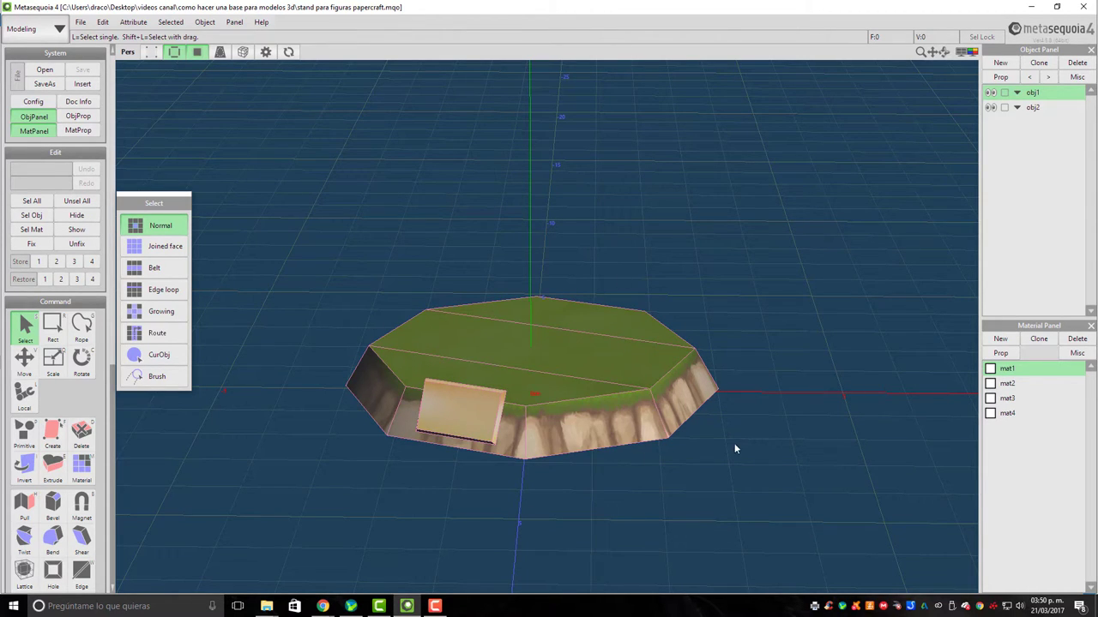
{"action": "right_click_drag", "start_coordinate": [734, 444], "coordinate": [716, 411]}
{"action": "scroll", "coordinate": [678, 374], "scroll_direction": "down", "scroll_amount": 2}
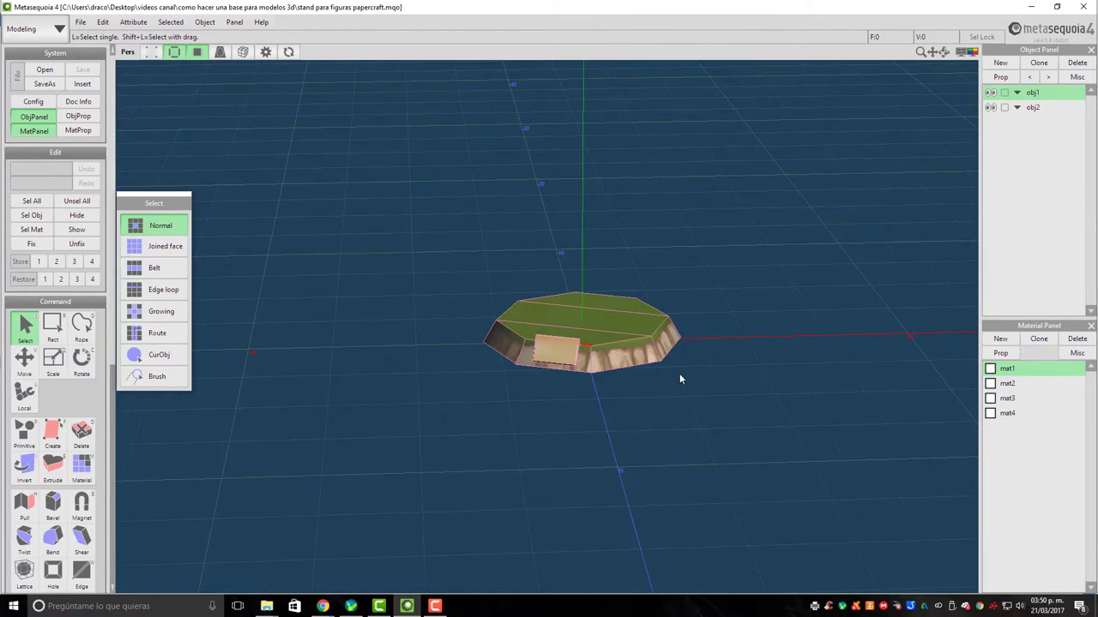
{"action": "scroll", "coordinate": [677, 378], "scroll_direction": "up", "scroll_amount": 2}
{"action": "right_click_drag", "start_coordinate": [675, 372], "coordinate": [969, 365]}
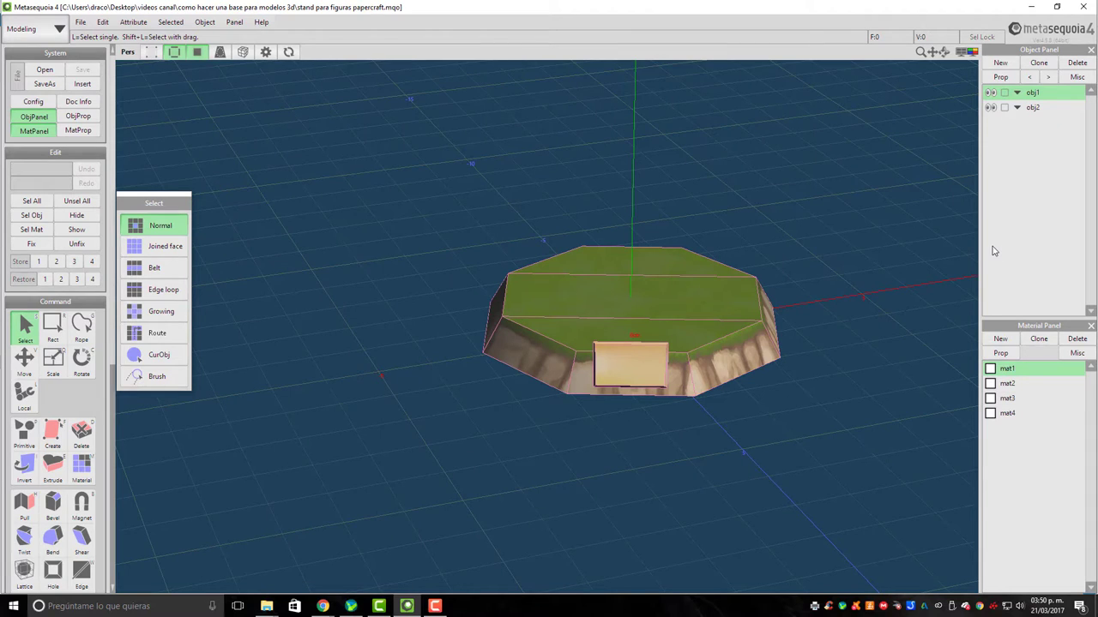
Replace the texture of material mat1 with textura-metalica-dorada_23-2147494719.jpg and inspect the stand
{"action": "double_click", "coordinate": [1007, 369]}
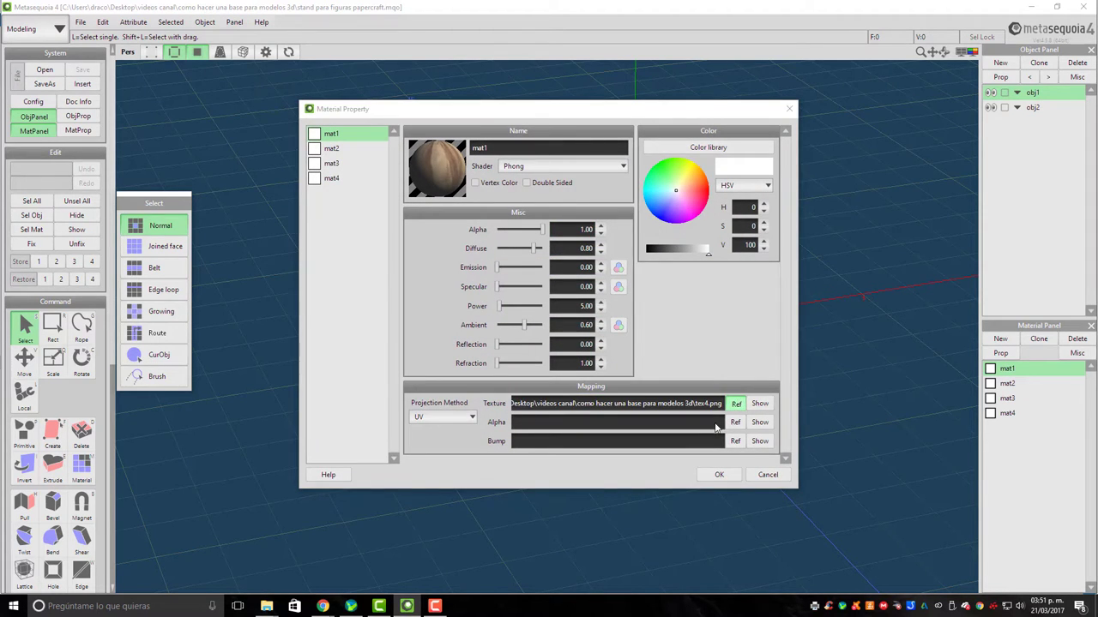
{"action": "left_click", "coordinate": [735, 403]}
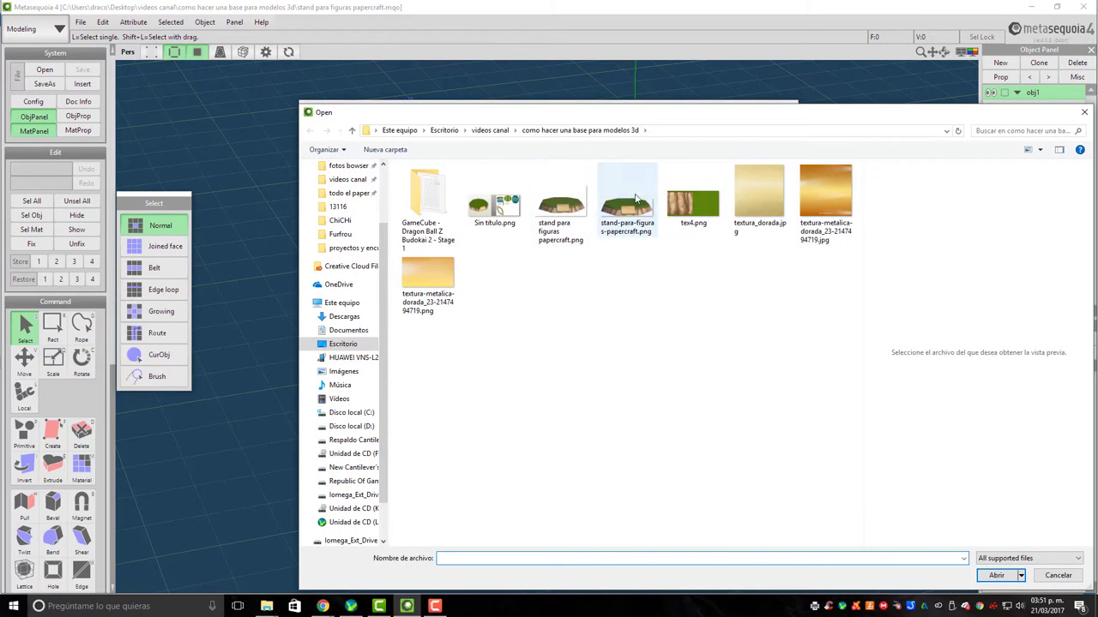
{"action": "left_click_drag", "start_coordinate": [741, 118], "coordinate": [704, 211]}
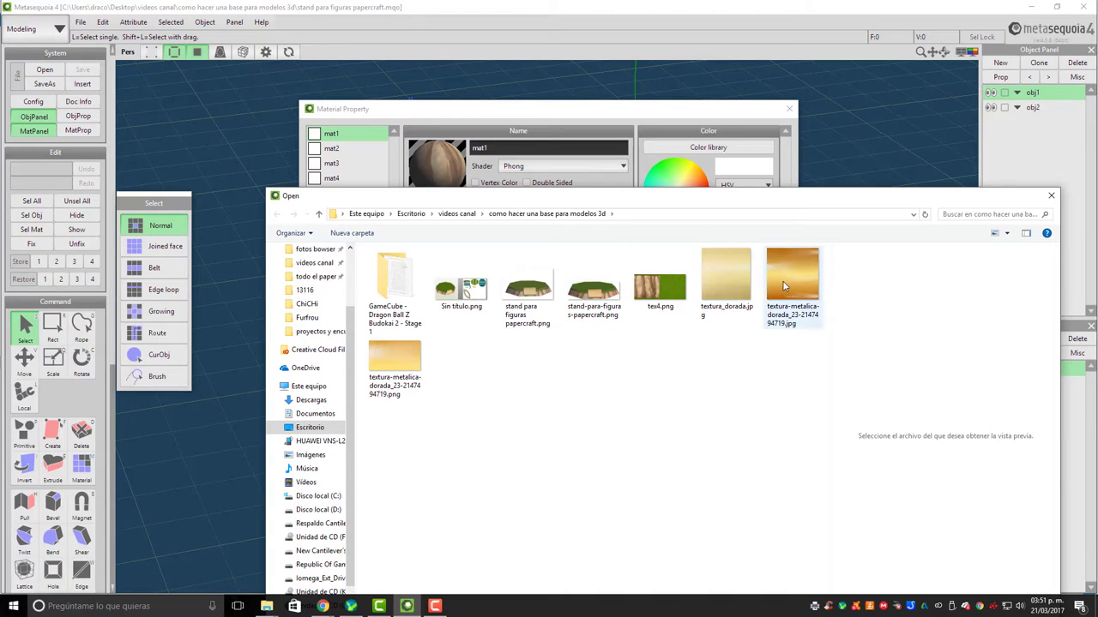
{"action": "left_click", "coordinate": [790, 287]}
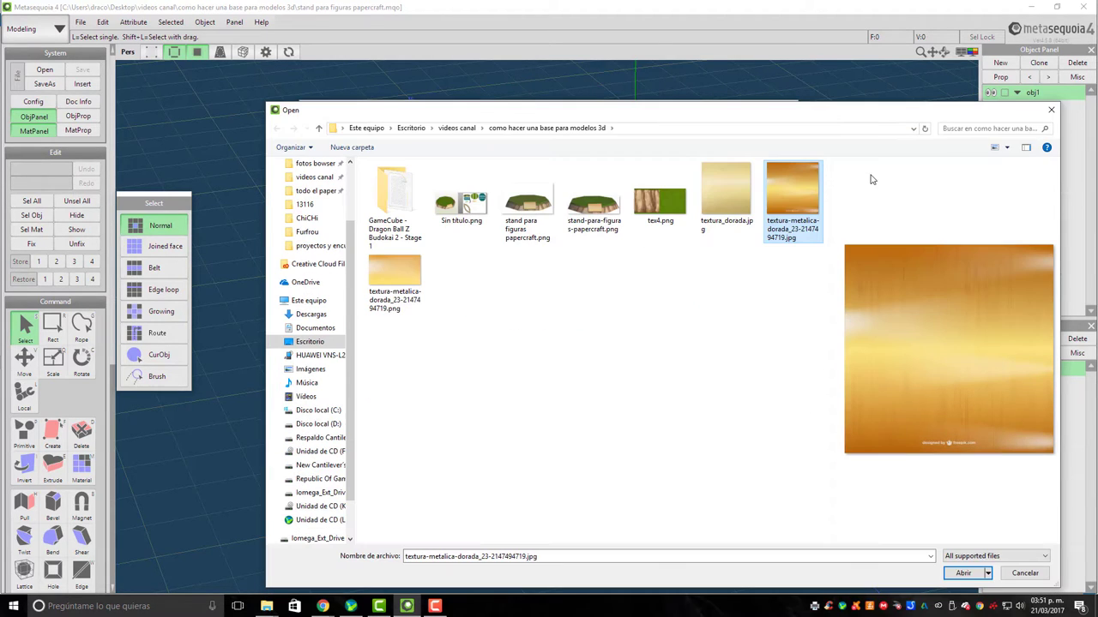
{"action": "left_click", "coordinate": [963, 573]}
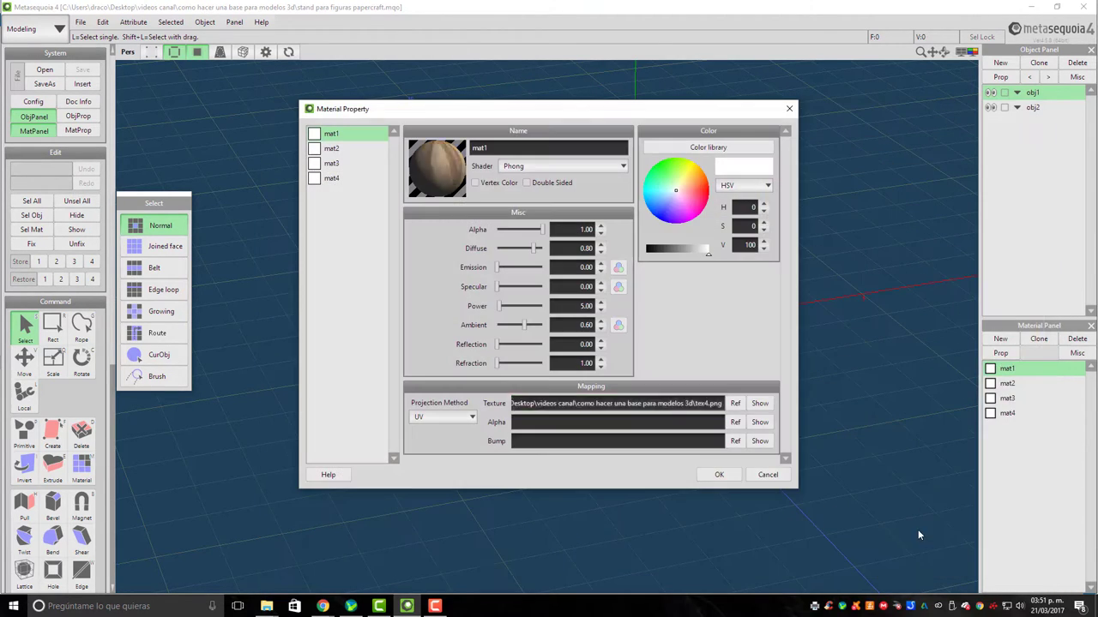
{"action": "left_click", "coordinate": [720, 475]}
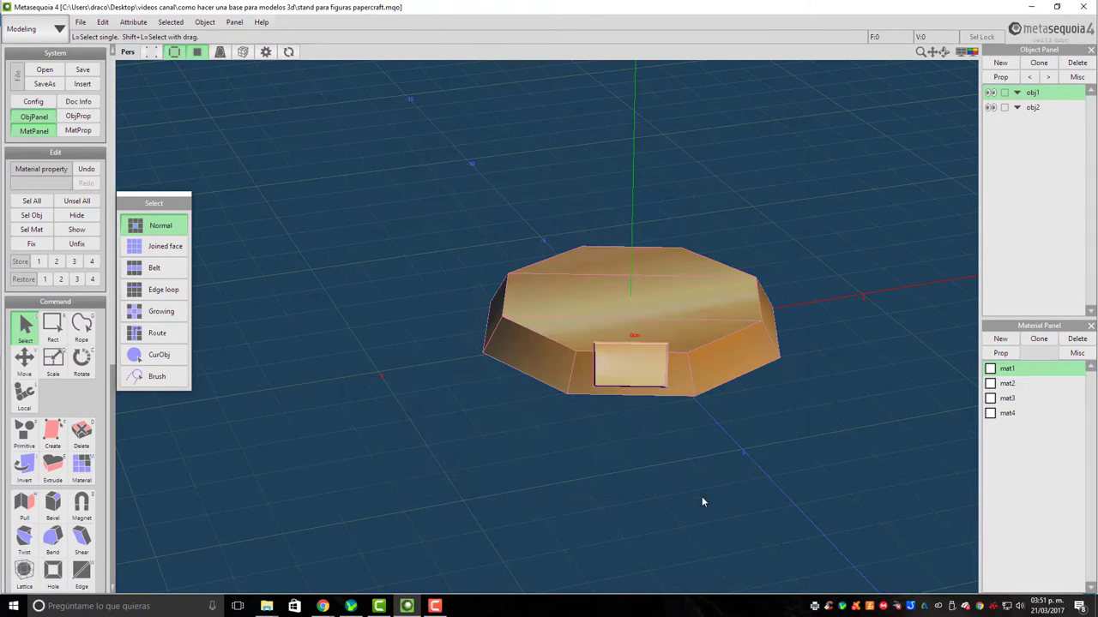
{"action": "right_click_drag", "start_coordinate": [702, 497], "coordinate": [630, 289]}
{"action": "scroll", "coordinate": [674, 363], "scroll_direction": "up", "scroll_amount": 3}
{"action": "scroll", "coordinate": [674, 362], "scroll_direction": "down", "scroll_amount": 3}
{"action": "right_click_drag", "start_coordinate": [772, 341], "coordinate": [575, 301]}
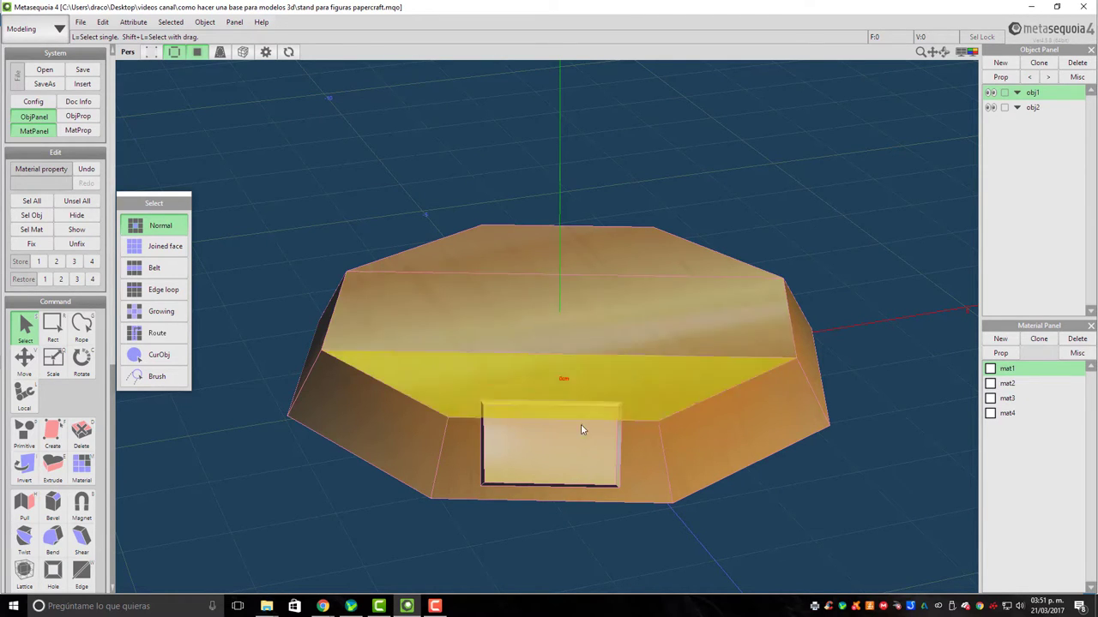
Set the texture of material mat1 back to tex4.png
{"action": "double_click", "coordinate": [1012, 371]}
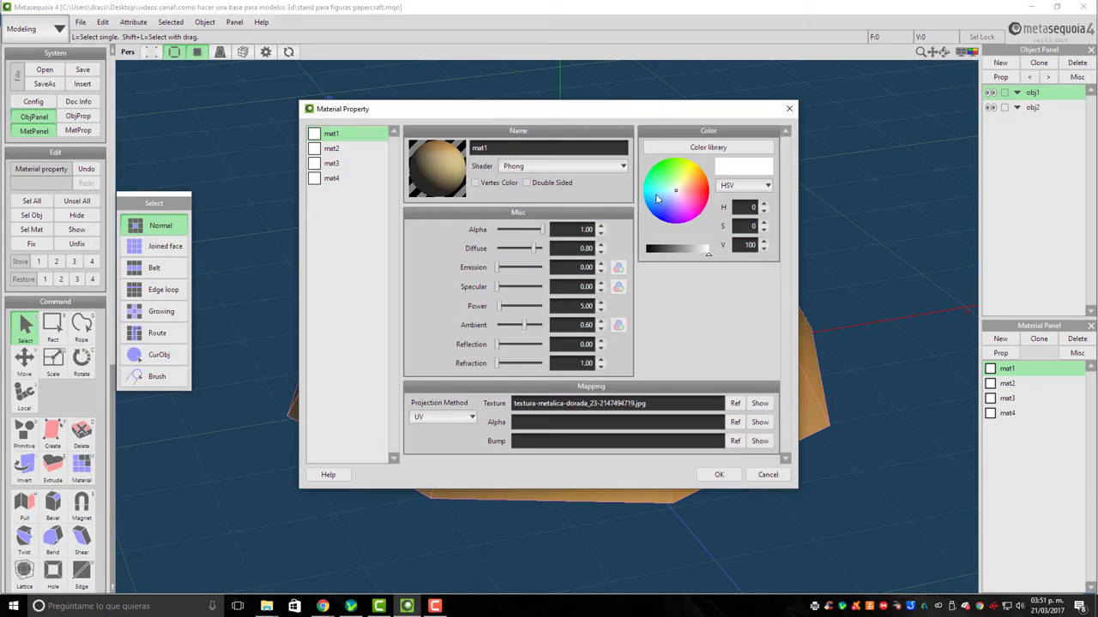
{"action": "key", "text": "Tab"}
{"action": "left_click", "coordinate": [734, 404]}
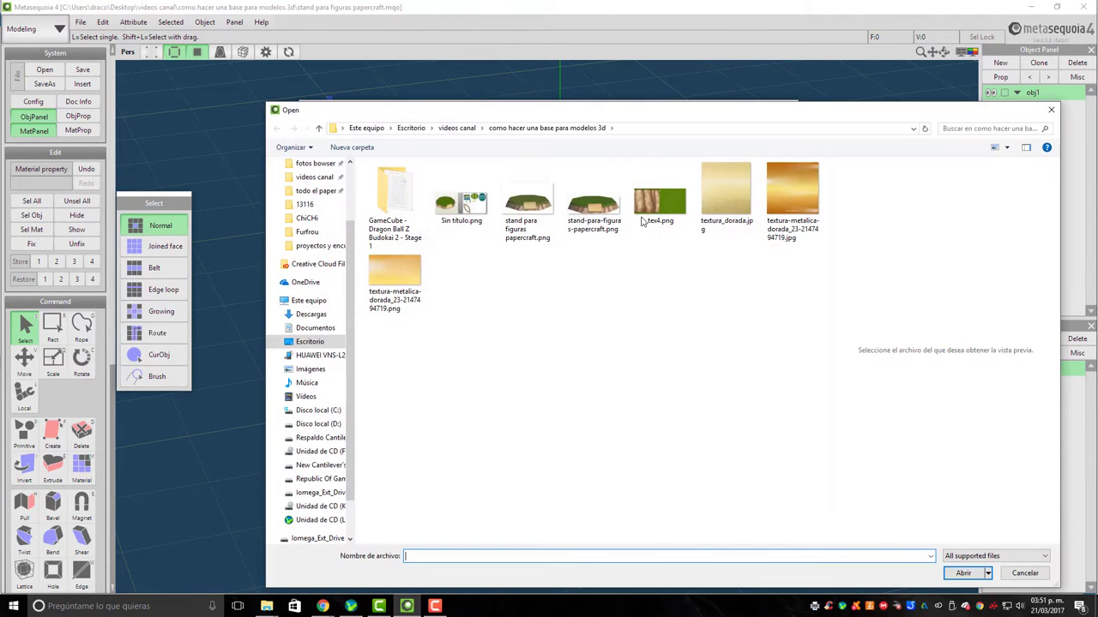
{"action": "left_click", "coordinate": [660, 207]}
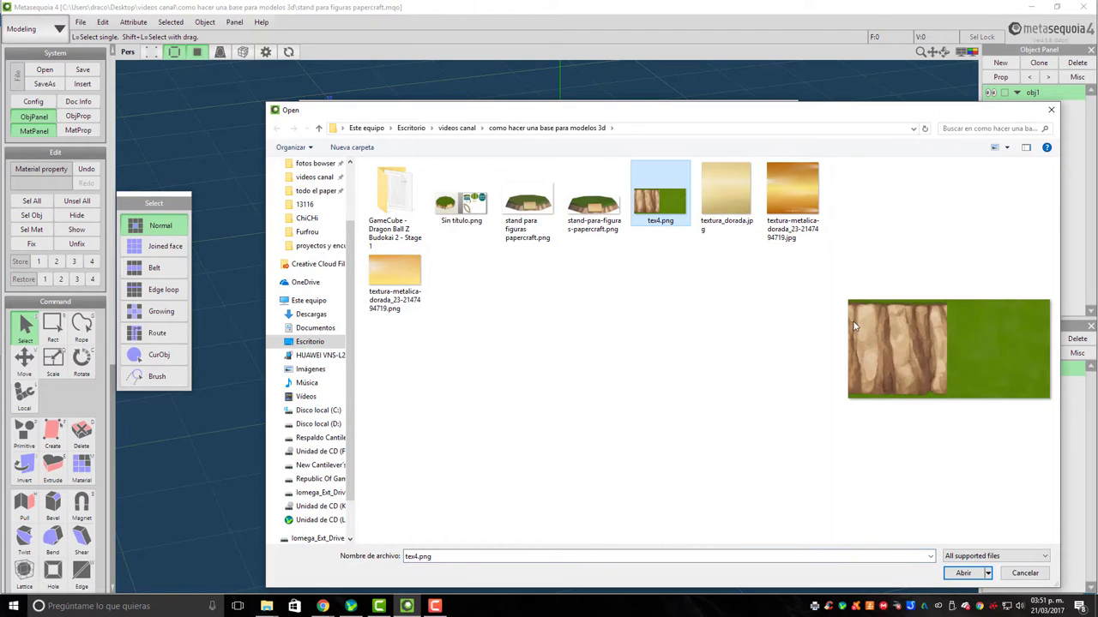
{"action": "left_click", "coordinate": [963, 574]}
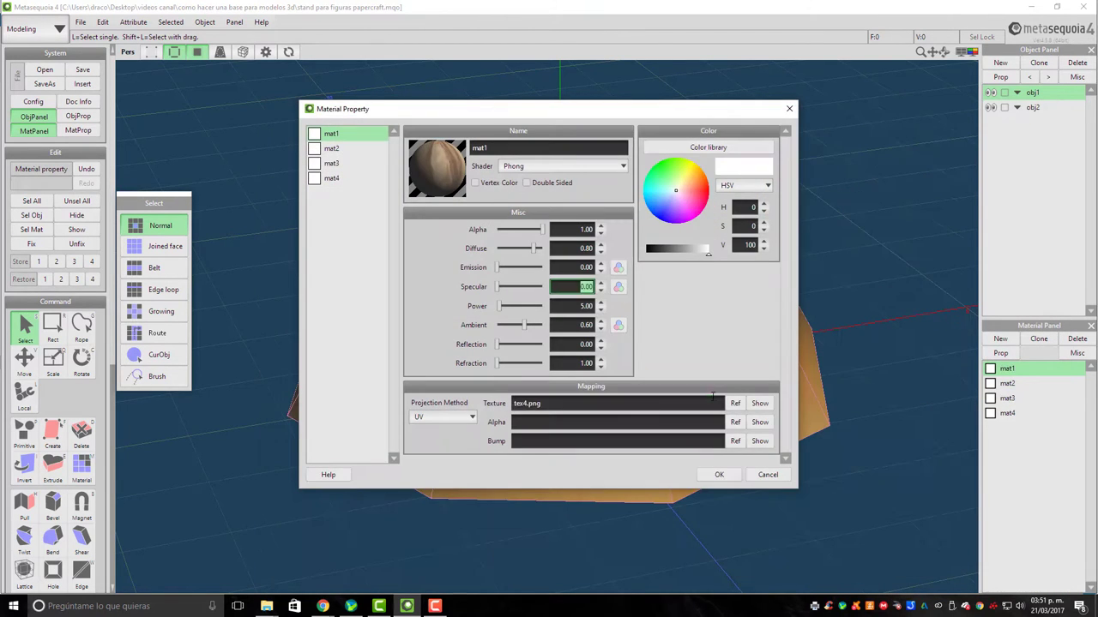
{"action": "left_click", "coordinate": [711, 474]}
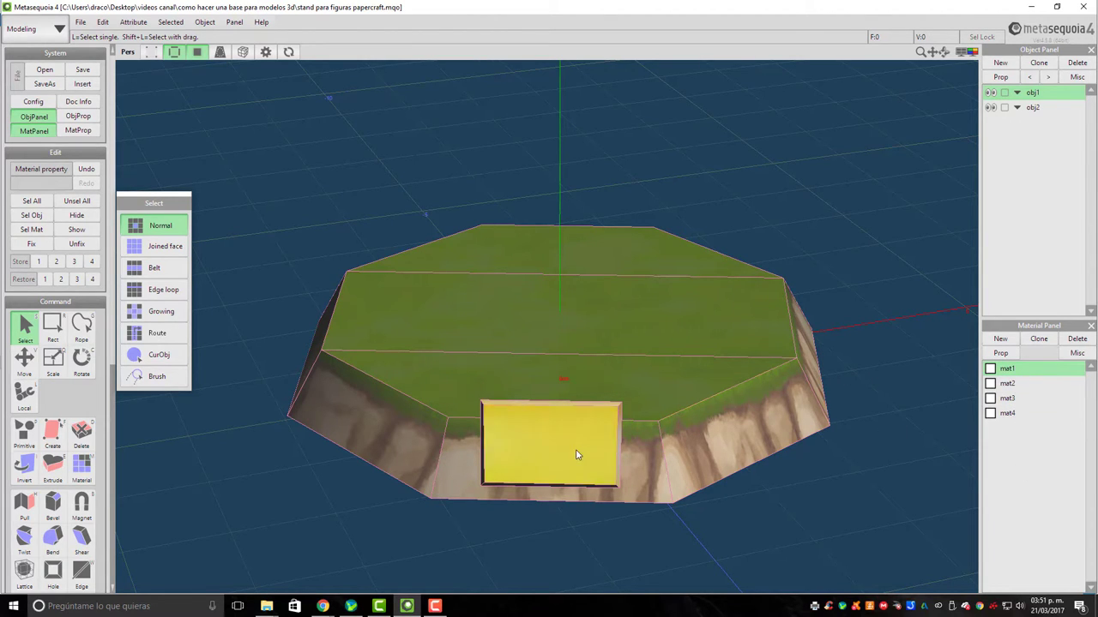
Examine how the rock texture is laid out on the stand's side faces and around the front plate
{"action": "right_click_drag", "start_coordinate": [518, 433], "coordinate": [594, 503]}
{"action": "scroll", "coordinate": [544, 269], "scroll_direction": "up", "scroll_amount": 5}
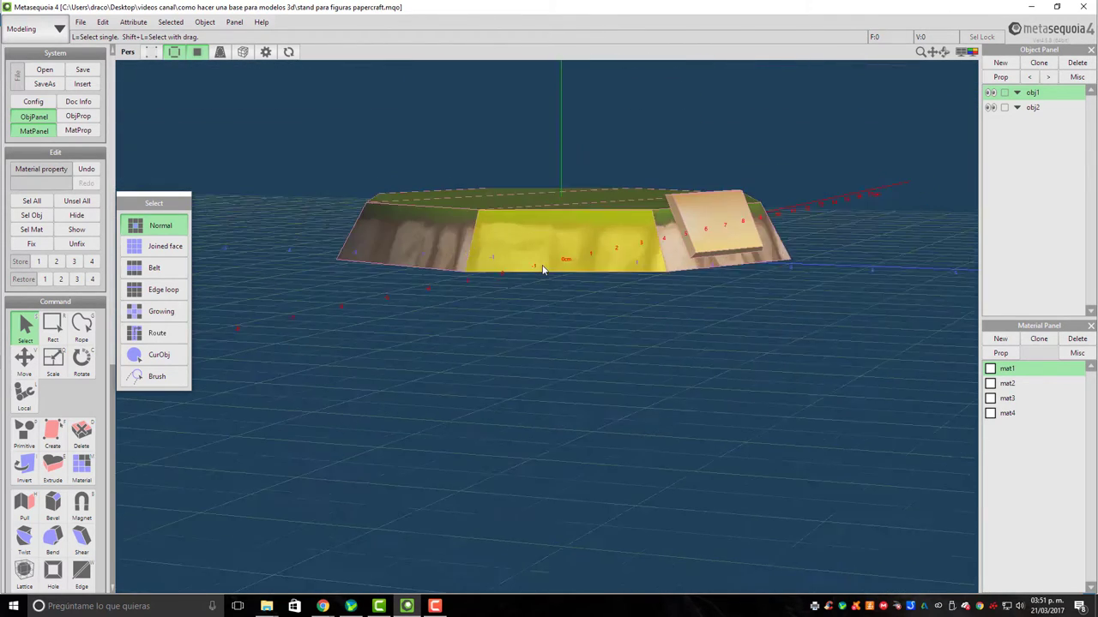
{"action": "right_click_drag", "start_coordinate": [571, 245], "coordinate": [557, 270]}
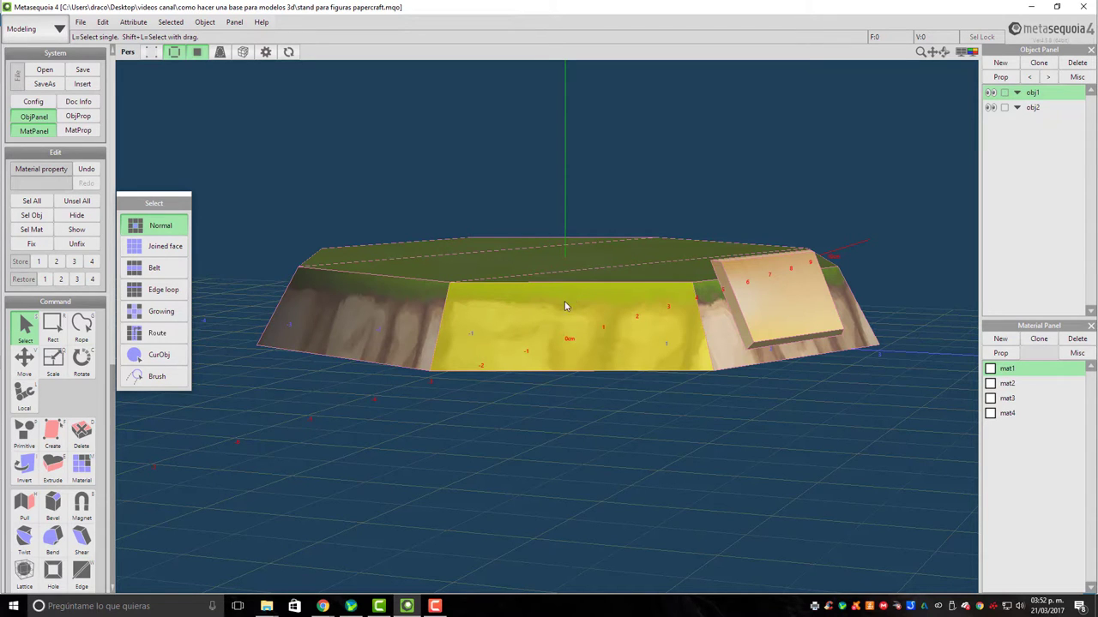
{"action": "right_click_drag", "start_coordinate": [484, 359], "coordinate": [725, 441]}
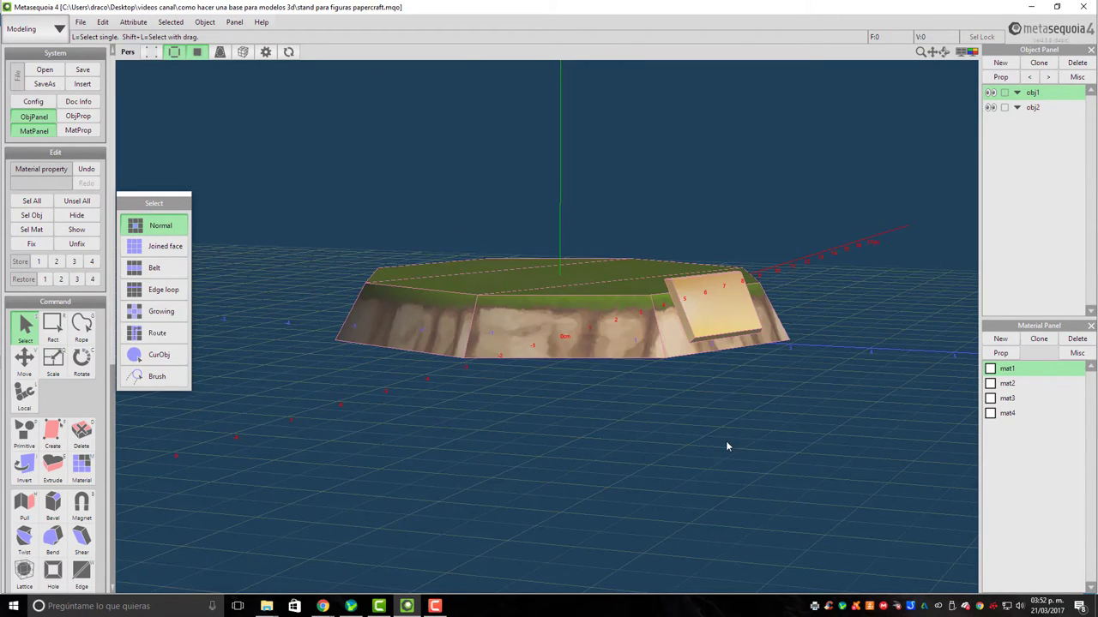
{"action": "scroll", "coordinate": [683, 441], "scroll_direction": "up", "scroll_amount": 6}
{"action": "scroll", "coordinate": [626, 408], "scroll_direction": "down", "scroll_amount": 6}
{"action": "right_click_drag", "start_coordinate": [589, 397], "coordinate": [586, 422]}
{"action": "middle_click_drag", "start_coordinate": [585, 416], "coordinate": [535, 283]}
{"action": "left_click", "coordinate": [53, 31]}
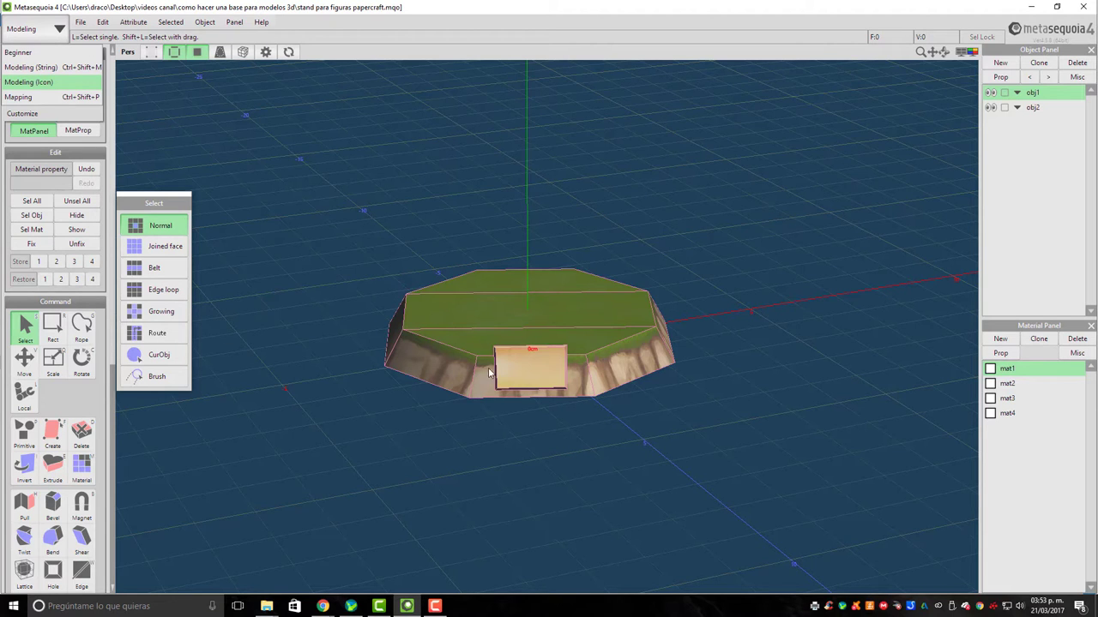
{"action": "left_click", "coordinate": [458, 371]}
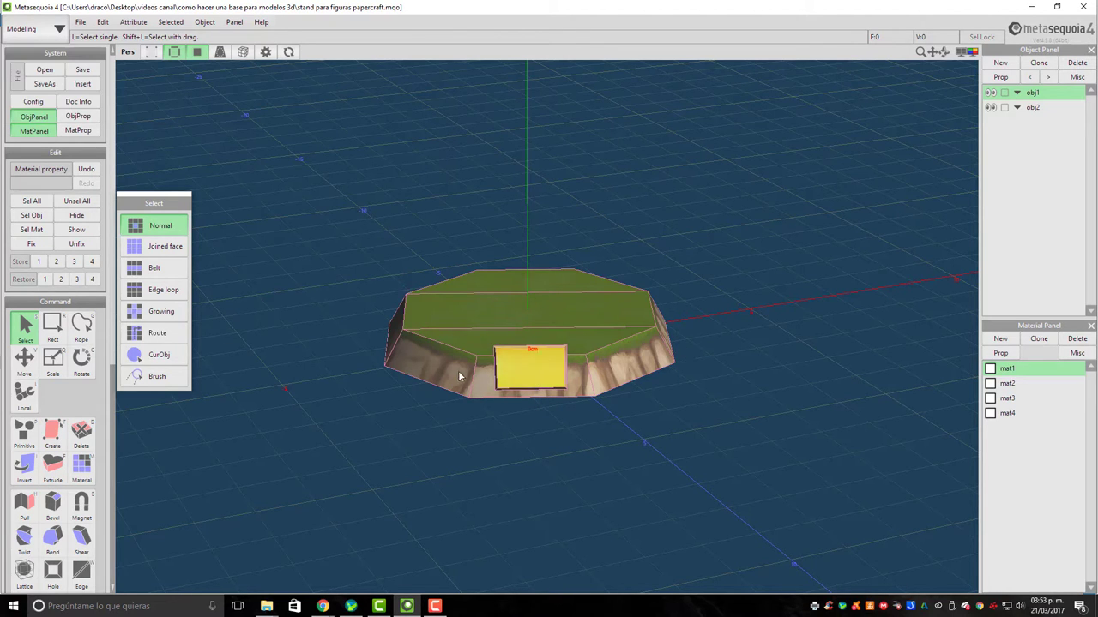
{"action": "scroll", "coordinate": [497, 367], "scroll_direction": "up", "scroll_amount": 5}
{"action": "scroll", "coordinate": [502, 373], "scroll_direction": "down", "scroll_amount": 3}
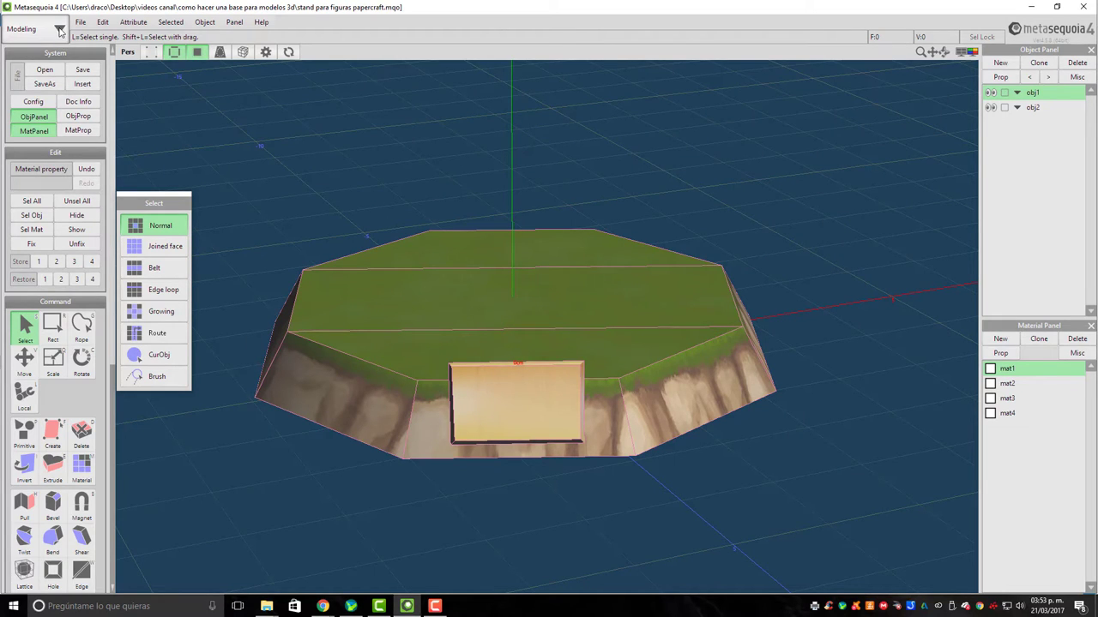
{"action": "left_click", "coordinate": [59, 30]}
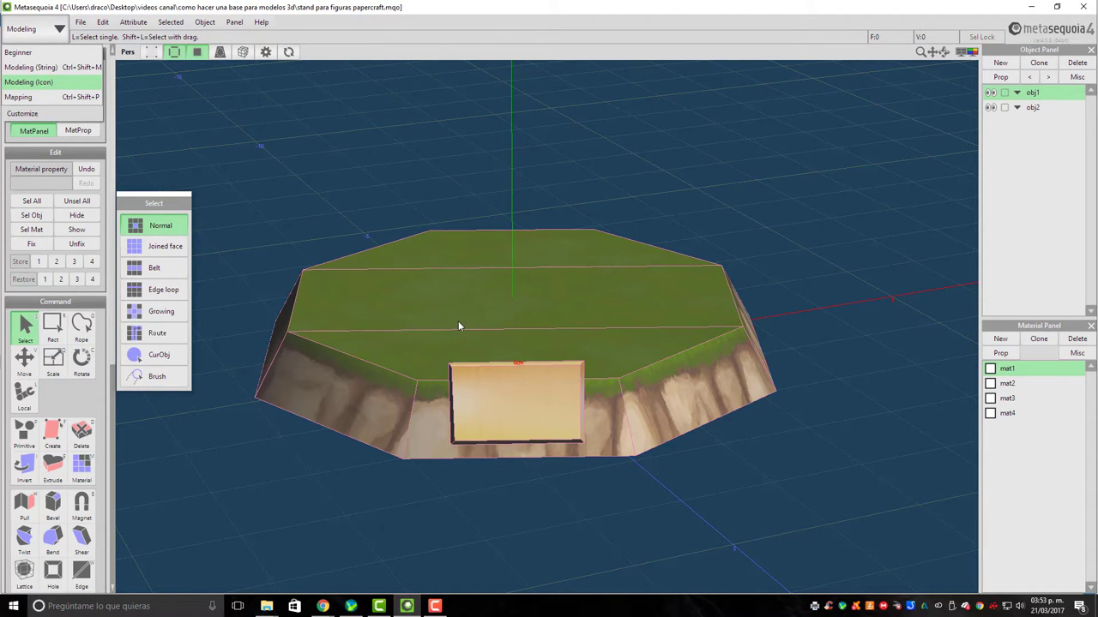
{"action": "left_click", "coordinate": [443, 225]}
{"action": "scroll", "coordinate": [460, 300], "scroll_direction": "down", "scroll_amount": 3}
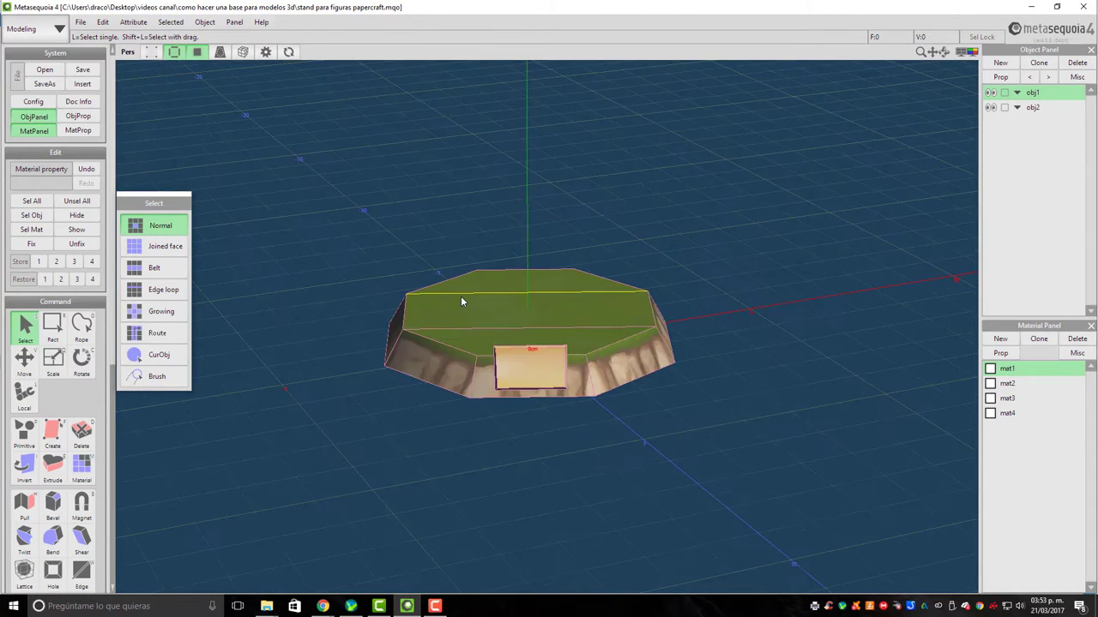
{"action": "scroll", "coordinate": [460, 300], "scroll_direction": "up", "scroll_amount": 3}
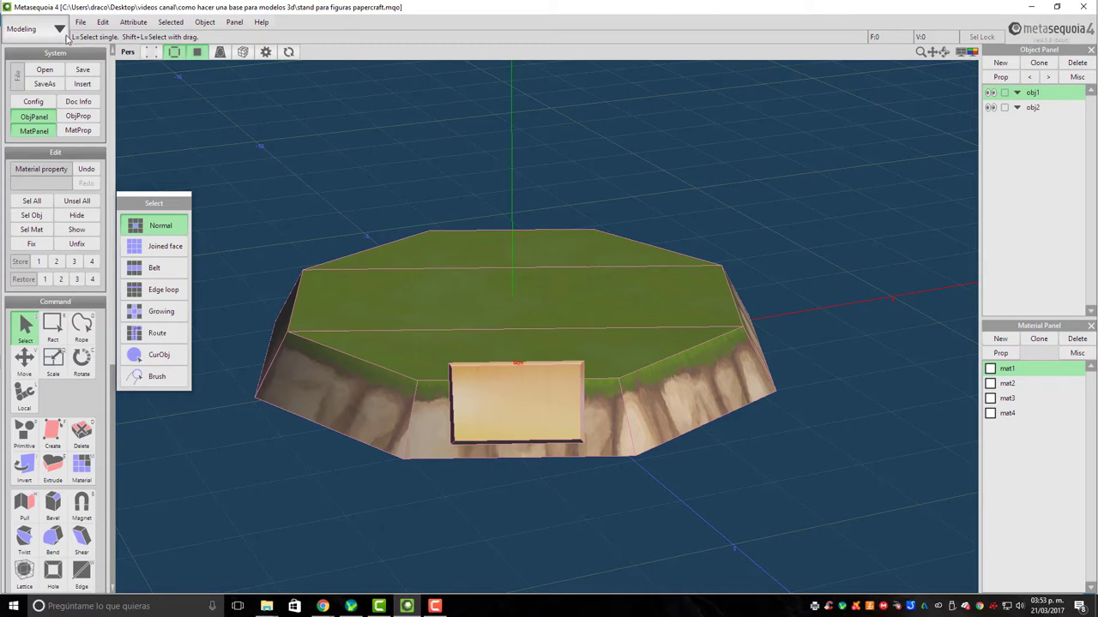
Switch the workspace from Modeling to Mapping and look through its UV editing commands
{"action": "left_click", "coordinate": [40, 33]}
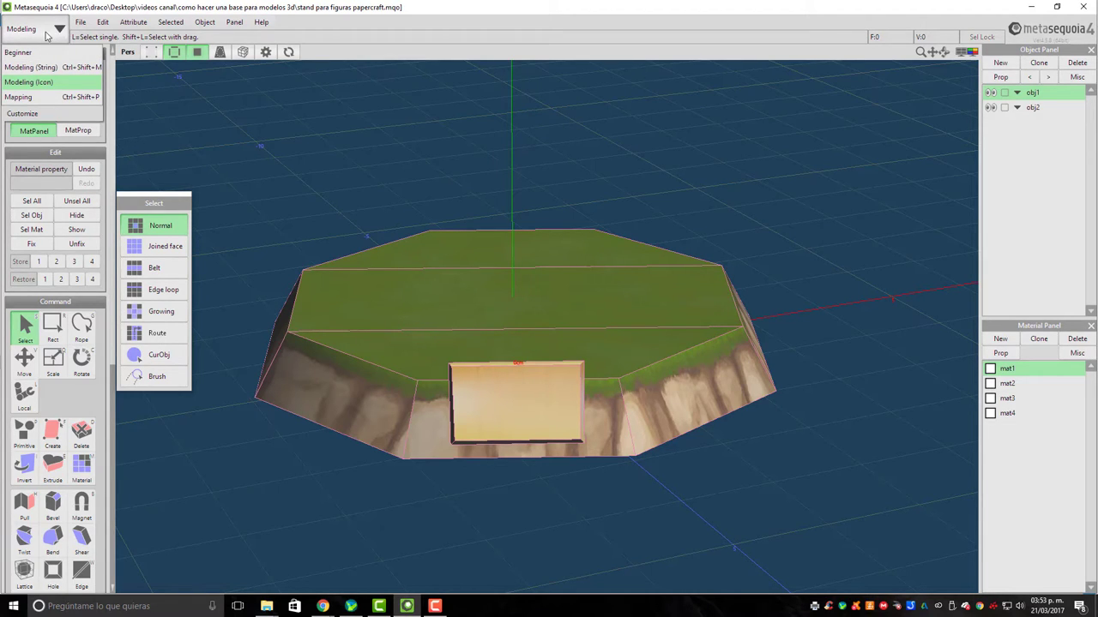
{"action": "left_click", "coordinate": [42, 99]}
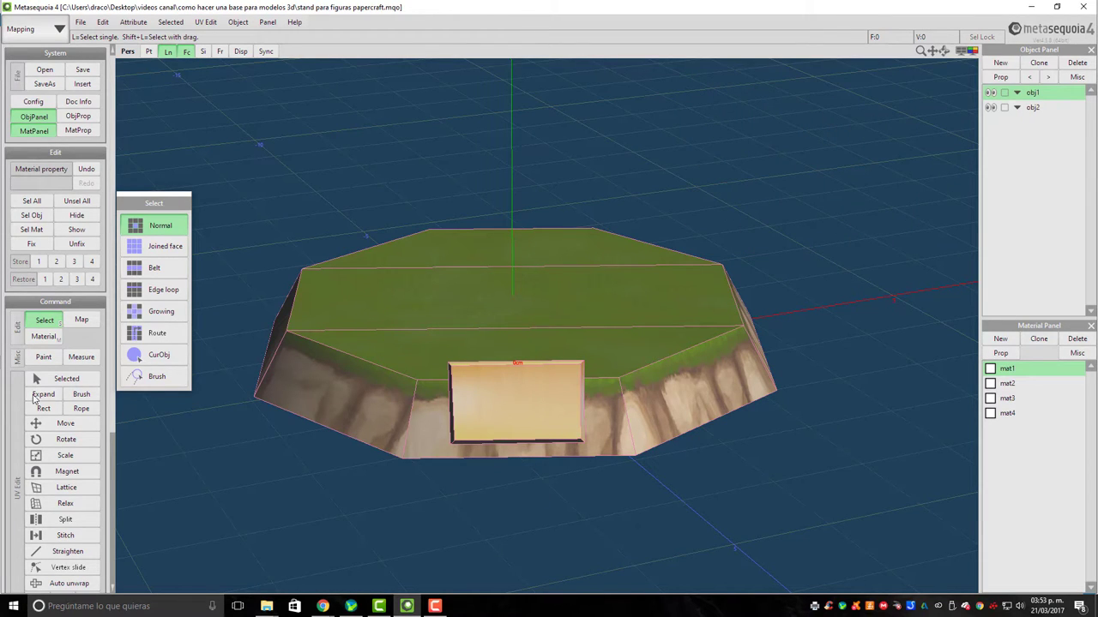
{"action": "scroll", "coordinate": [35, 398], "scroll_direction": "down", "scroll_amount": 3}
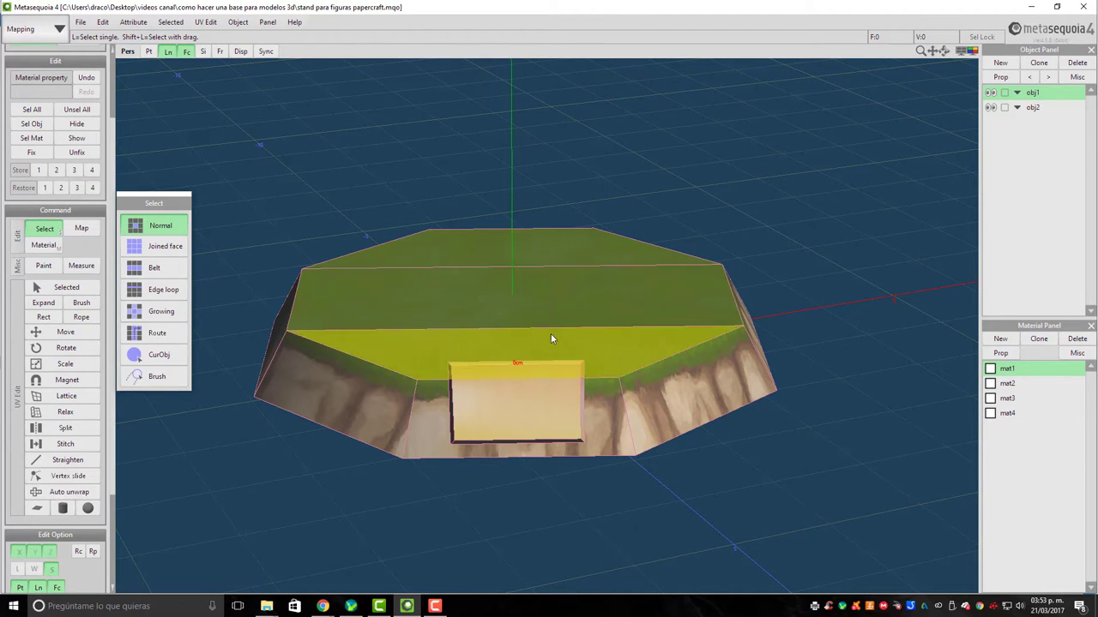
{"action": "scroll", "coordinate": [551, 336], "scroll_direction": "down", "scroll_amount": 2}
{"action": "scroll", "coordinate": [544, 340], "scroll_direction": "up", "scroll_amount": 2}
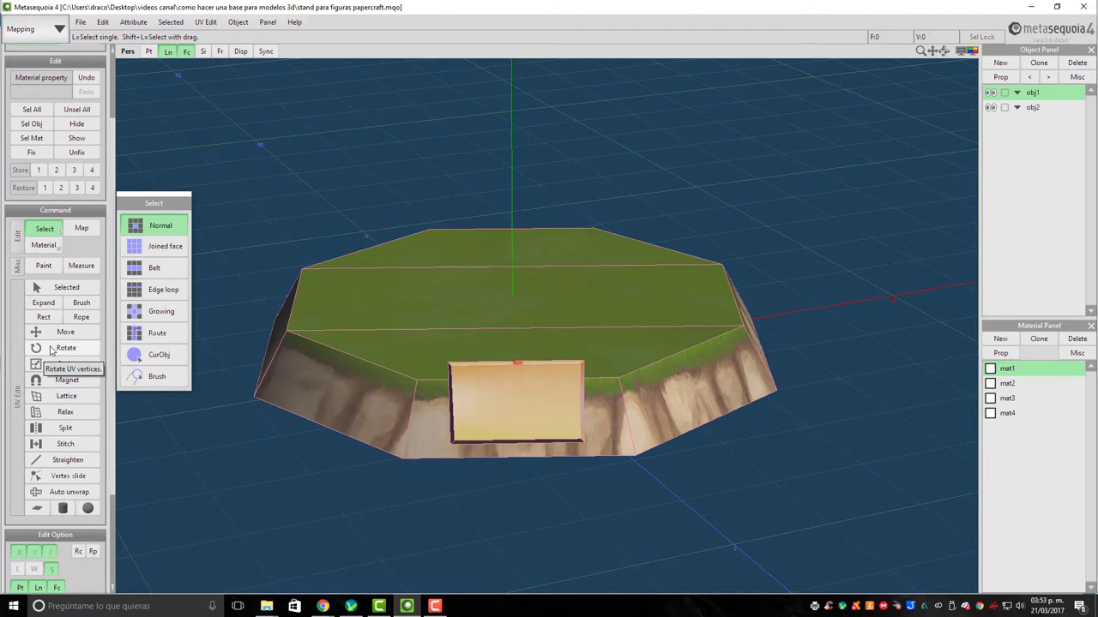
{"action": "scroll", "coordinate": [62, 197], "scroll_direction": "up", "scroll_amount": 1}
{"action": "scroll", "coordinate": [63, 197], "scroll_direction": "up", "scroll_amount": 3}
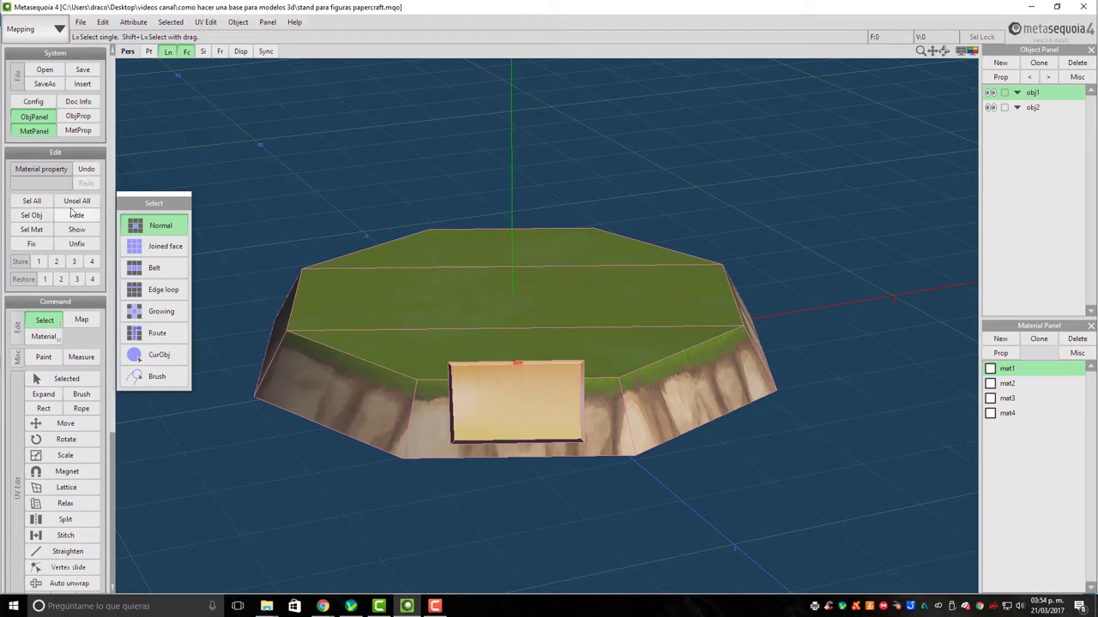
{"action": "left_click", "coordinate": [38, 118]}
{"action": "left_click", "coordinate": [38, 119]}
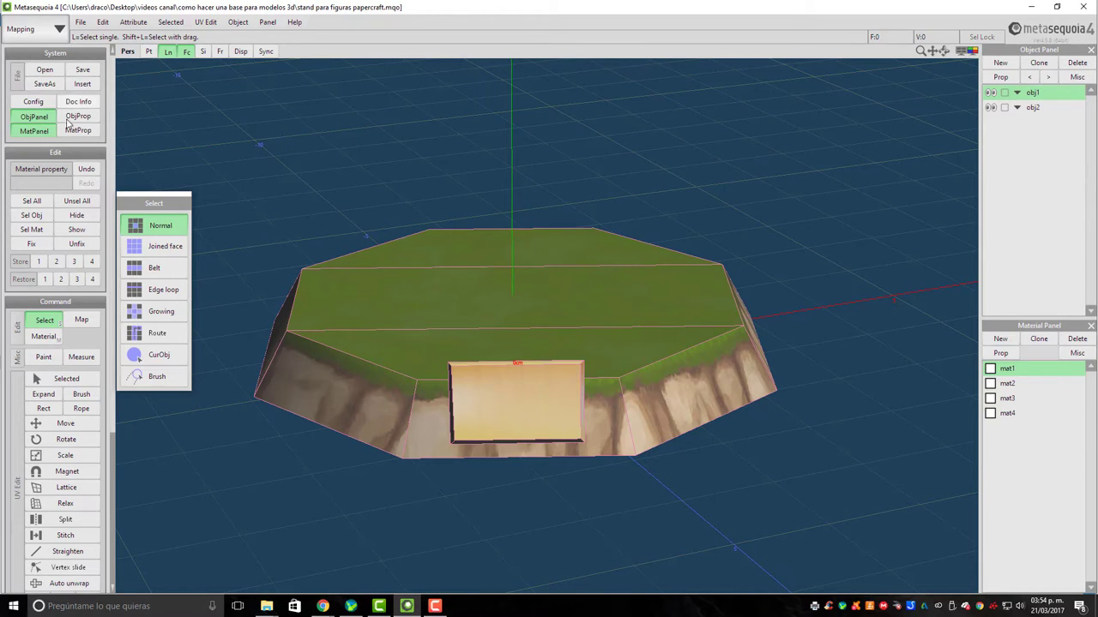
Try selecting all geometry, clear that selection, and select only the current object obj1
{"action": "scroll", "coordinate": [85, 206], "scroll_direction": "down", "scroll_amount": 1}
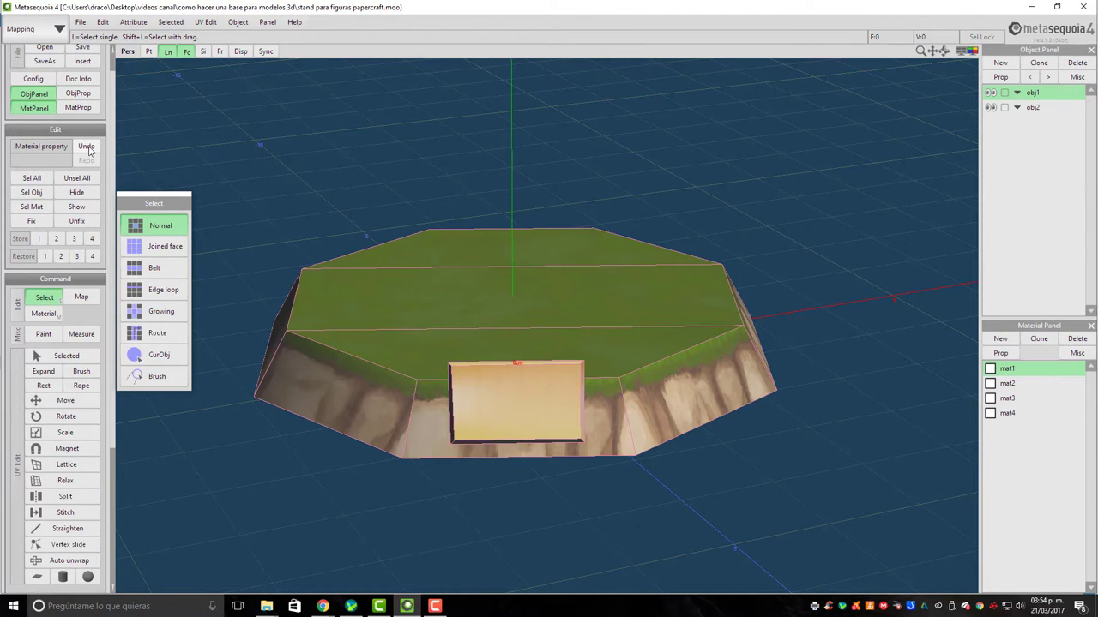
{"action": "left_click", "coordinate": [45, 182]}
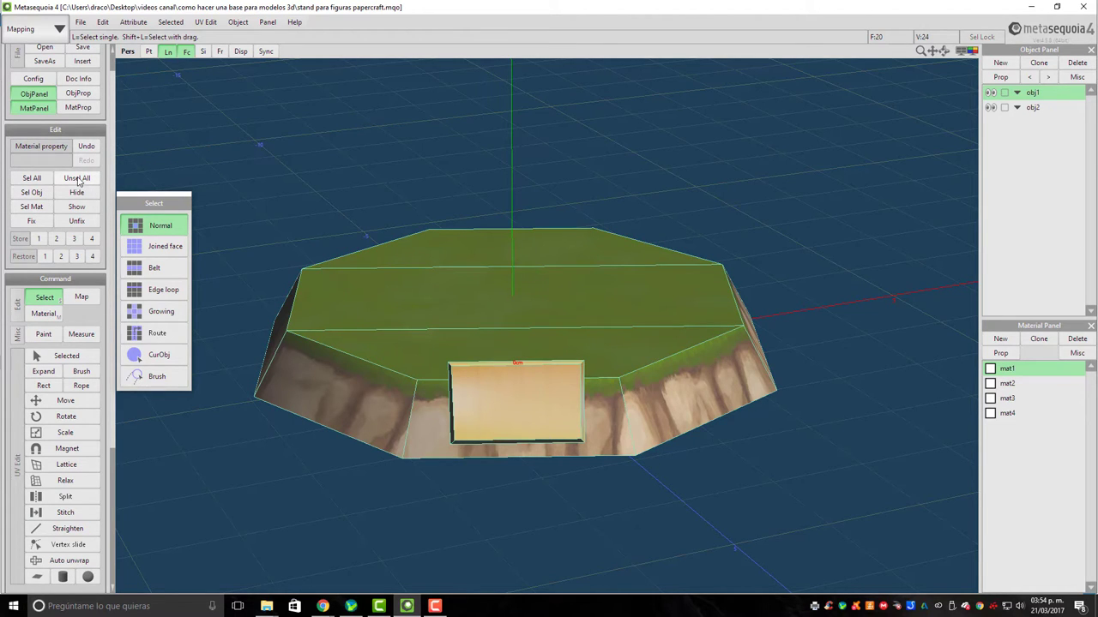
{"action": "left_click", "coordinate": [77, 178]}
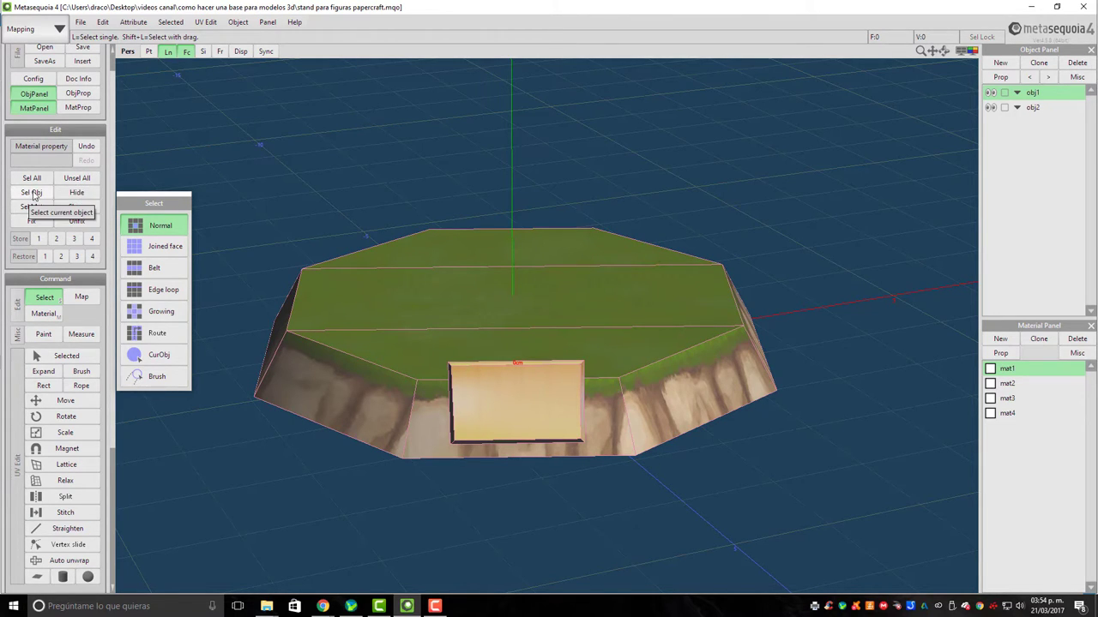
{"action": "left_click", "coordinate": [53, 196]}
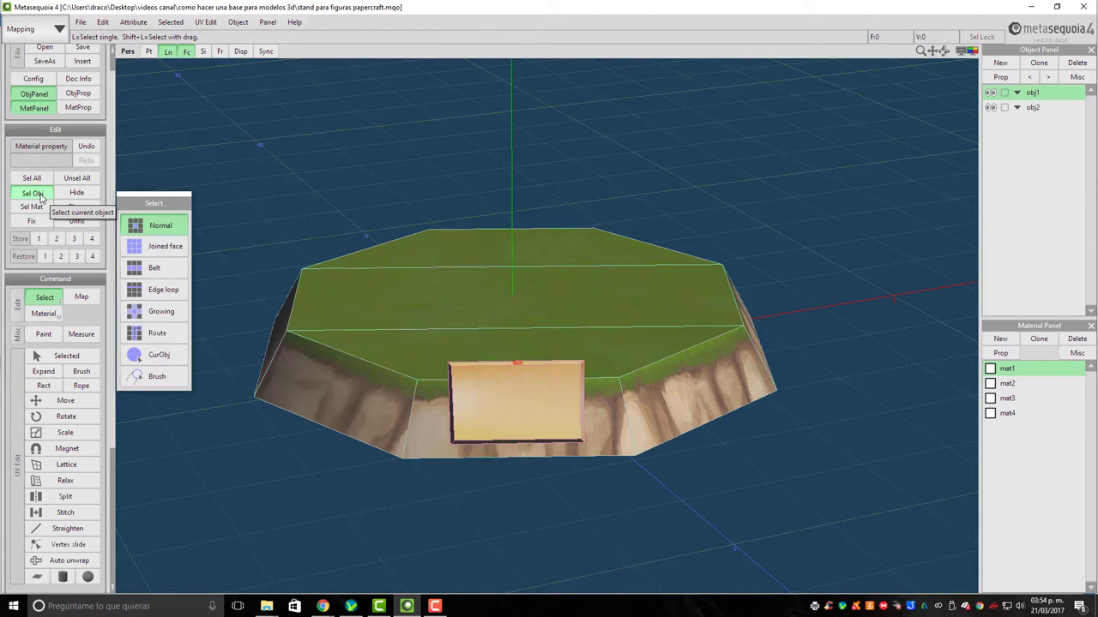
Hide the selected stand faces and show all hidden faces again
{"action": "left_click", "coordinate": [69, 194]}
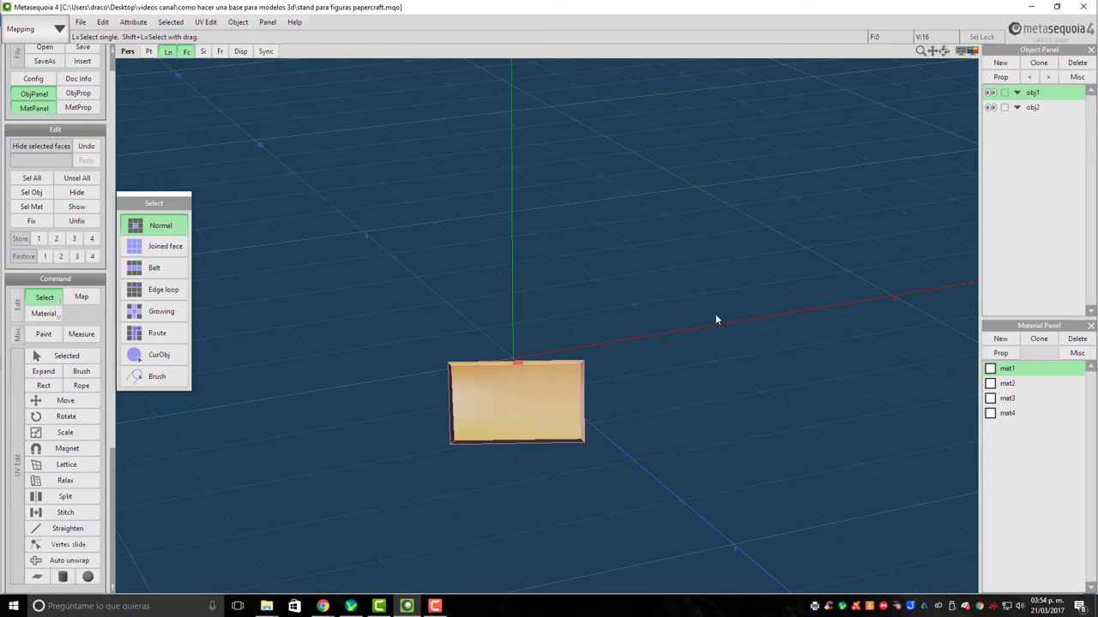
{"action": "left_click", "coordinate": [96, 207]}
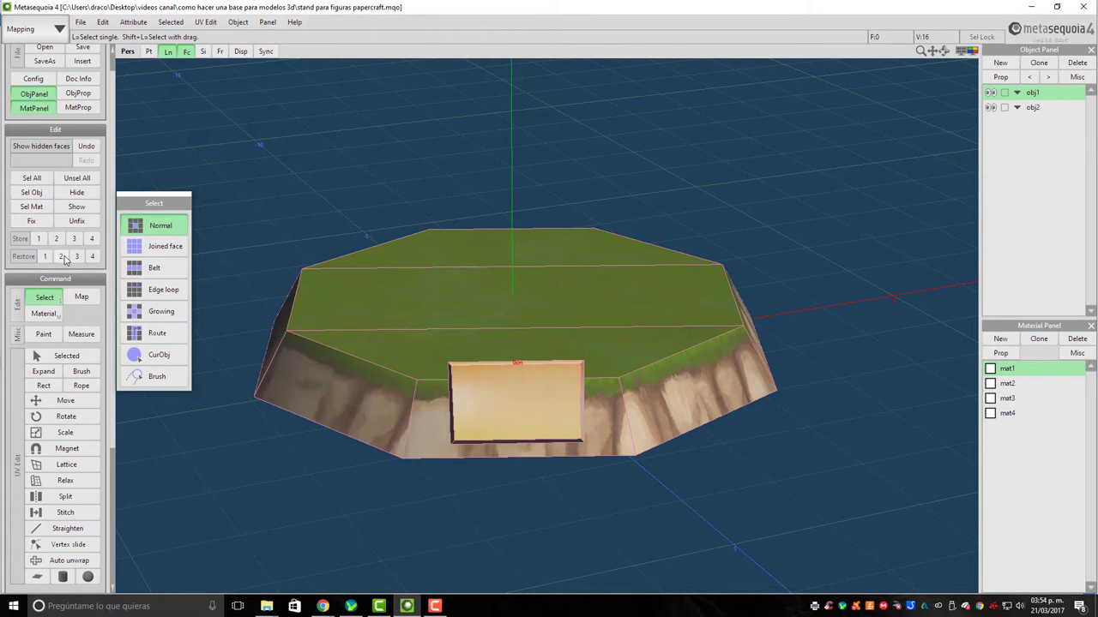
Look over the available selection, store and restore, material, and UV editing commands
{"action": "scroll", "coordinate": [63, 245], "scroll_direction": "down", "scroll_amount": 2}
{"action": "scroll", "coordinate": [62, 244], "scroll_direction": "down", "scroll_amount": 1}
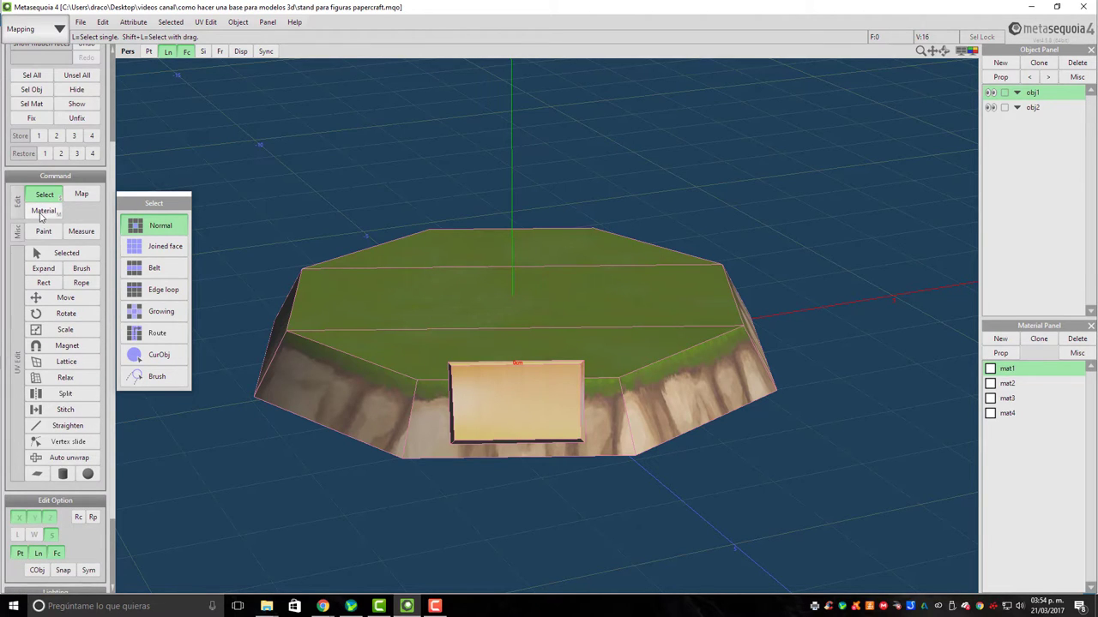
{"action": "scroll", "coordinate": [43, 279], "scroll_direction": "up", "scroll_amount": 1}
{"action": "scroll", "coordinate": [43, 279], "scroll_direction": "up", "scroll_amount": 1}
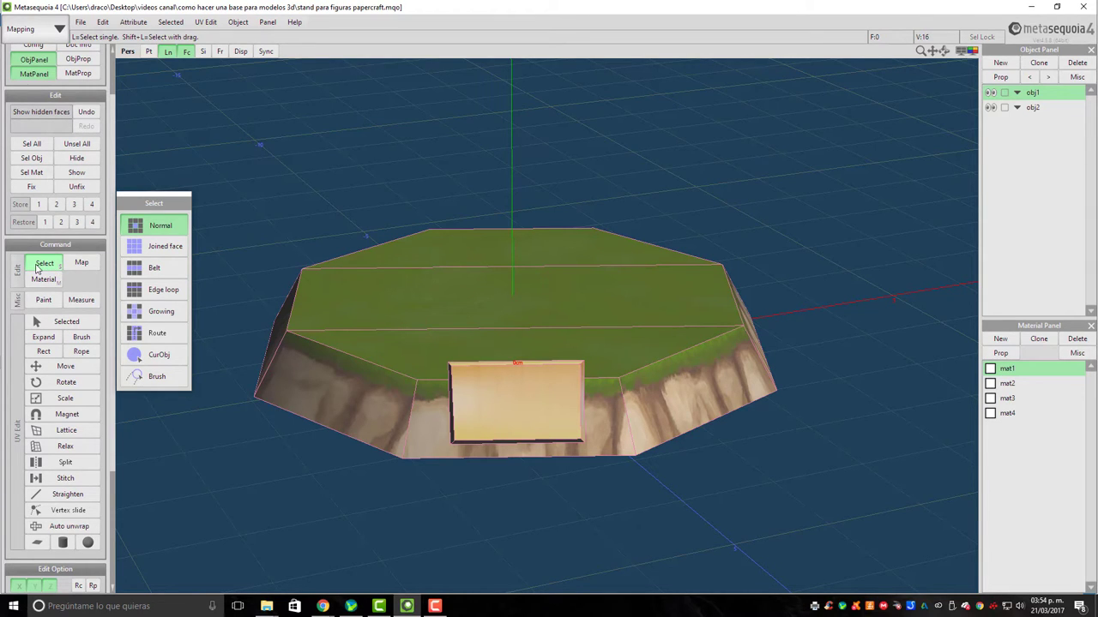
{"action": "scroll", "coordinate": [36, 165], "scroll_direction": "up", "scroll_amount": 1}
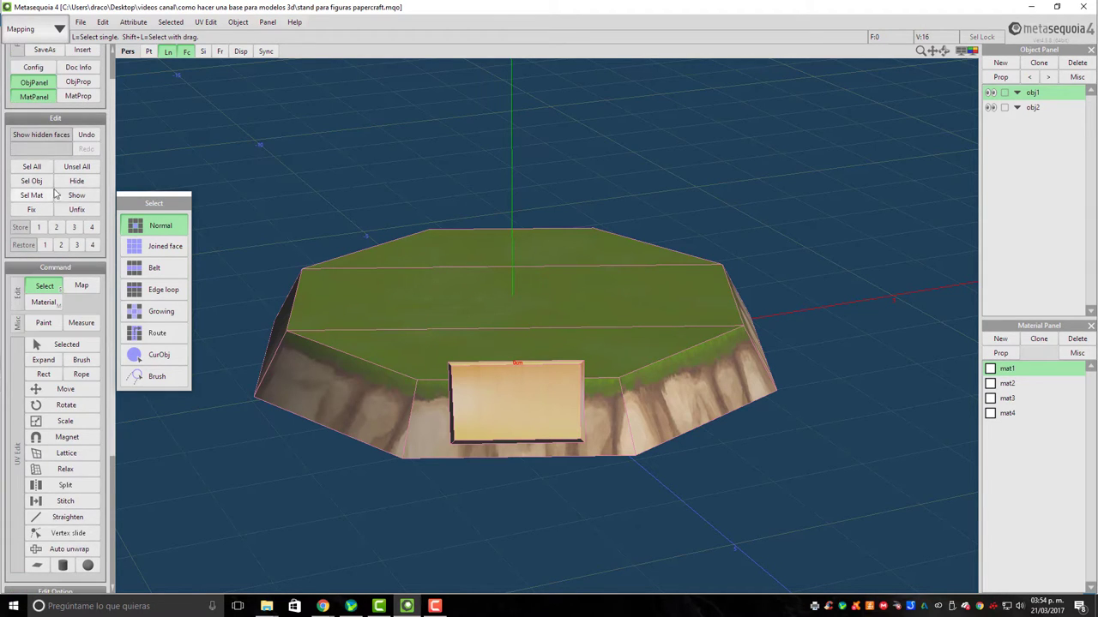
{"action": "scroll", "coordinate": [37, 190], "scroll_direction": "up", "scroll_amount": 1}
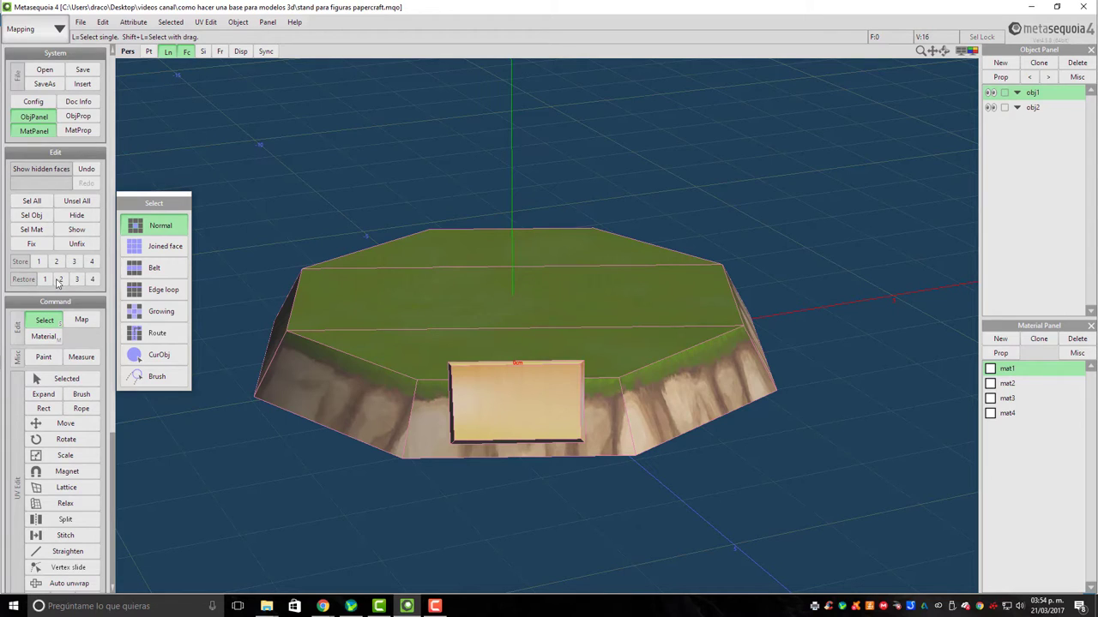
{"action": "scroll", "coordinate": [51, 287], "scroll_direction": "down", "scroll_amount": 2}
{"action": "scroll", "coordinate": [47, 278], "scroll_direction": "down", "scroll_amount": 2}
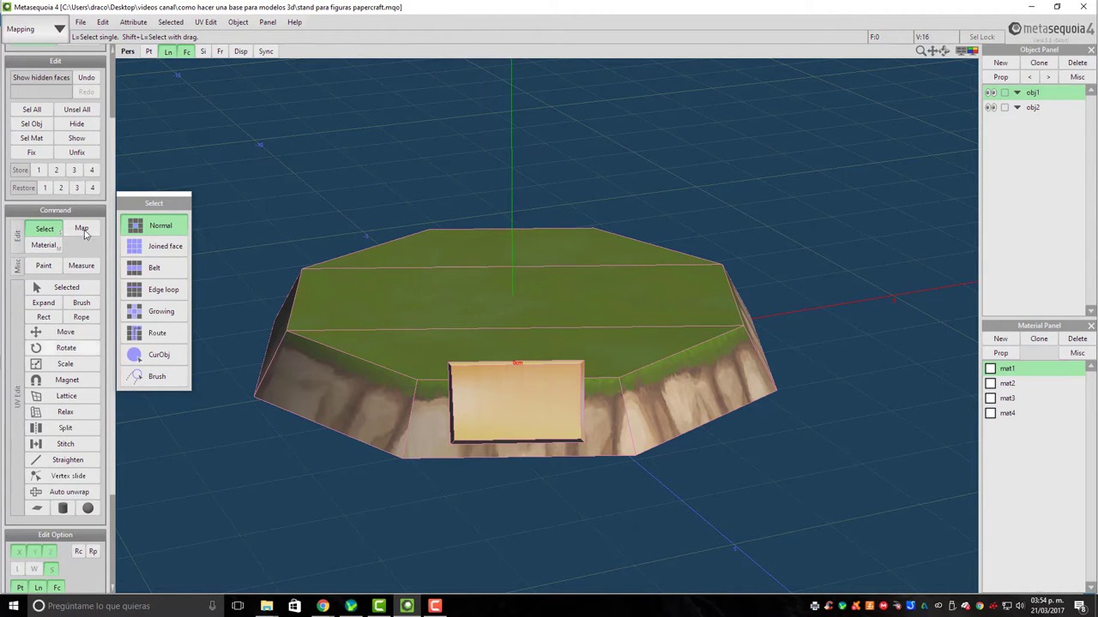
Look at the Material command's options and inspect the tex4.png image in the Paint window, closing it when done
{"action": "left_click", "coordinate": [44, 245]}
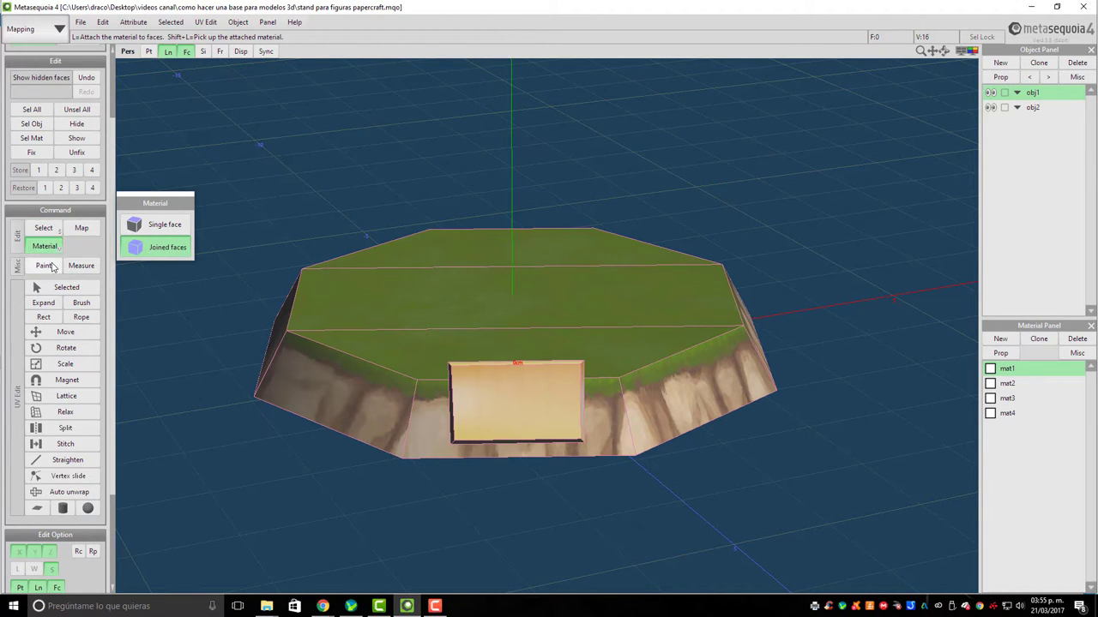
{"action": "left_click", "coordinate": [43, 266]}
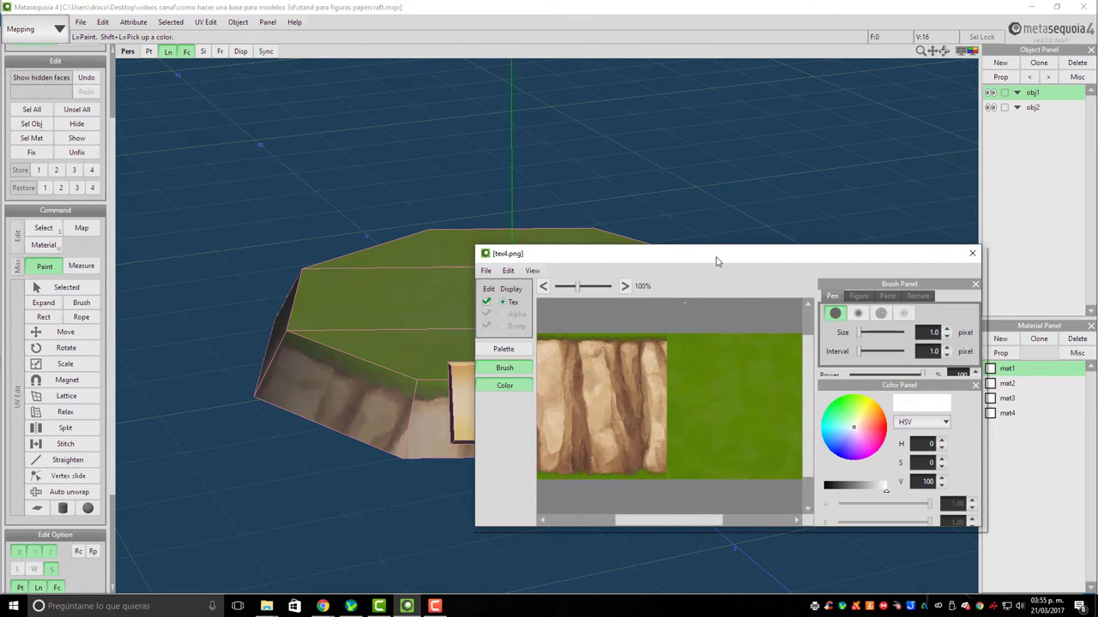
{"action": "mouse_move", "coordinate": [720, 251]}
{"action": "left_mouse_down"}
{"action": "mouse_move", "coordinate": [744, 168]}
{"action": "mouse_move", "coordinate": [715, 4]}
{"action": "mouse_move", "coordinate": [452, 5]}
{"action": "mouse_move", "coordinate": [912, 13]}
{"action": "mouse_move", "coordinate": [727, 244]}
{"action": "mouse_move", "coordinate": [672, 259]}
{"action": "left_mouse_up"}
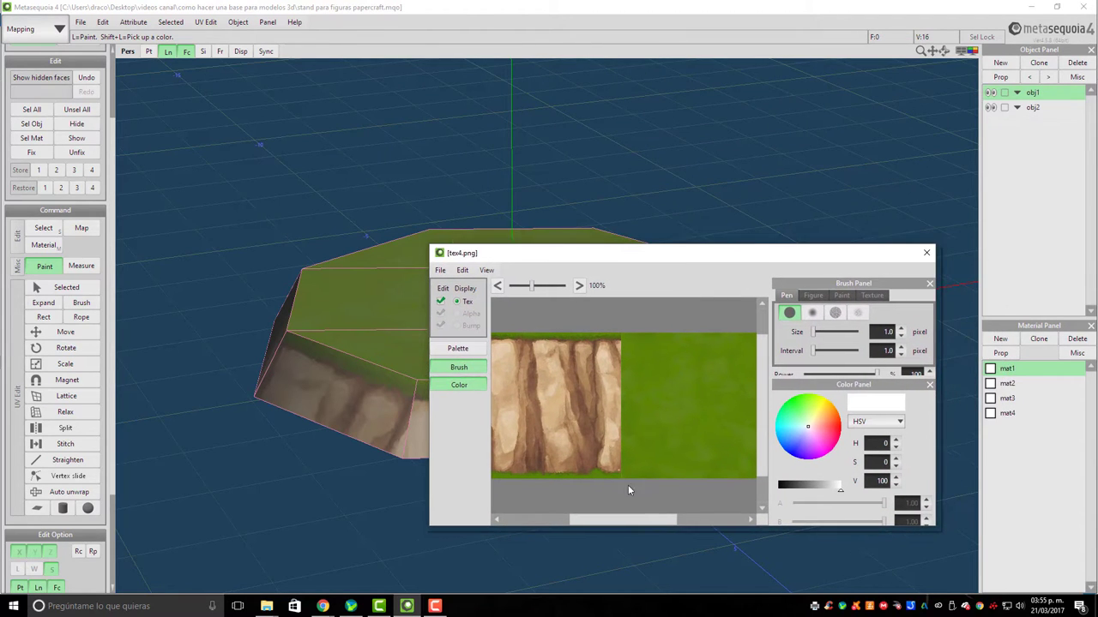
{"action": "scroll", "coordinate": [587, 408], "scroll_direction": "up", "scroll_amount": 1}
{"action": "scroll", "coordinate": [538, 394], "scroll_direction": "down", "scroll_amount": 2}
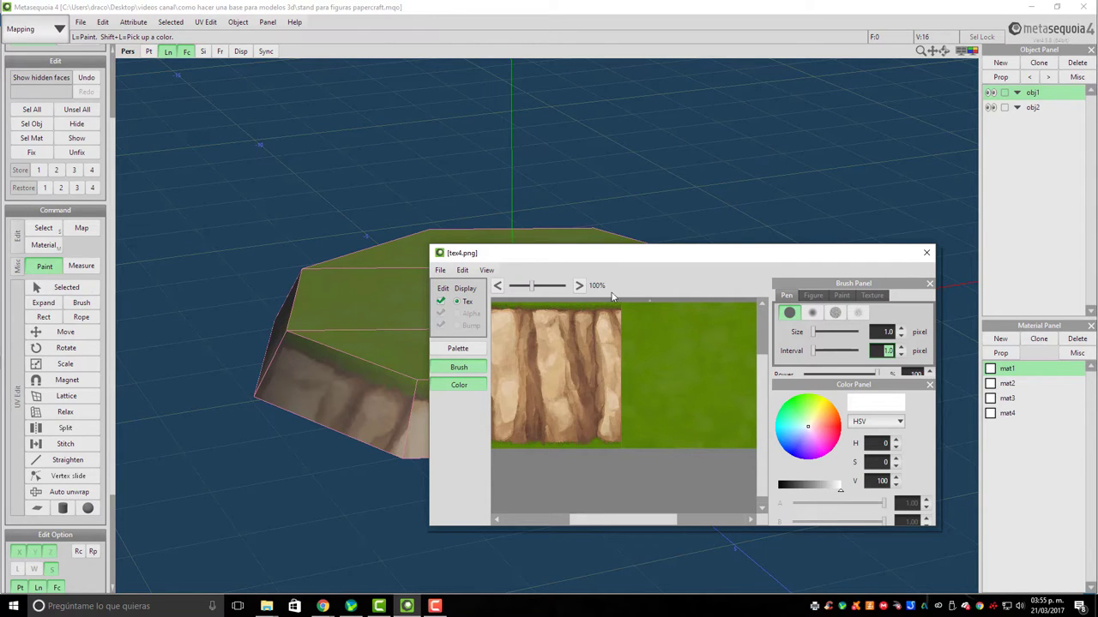
{"action": "left_click", "coordinate": [926, 252]}
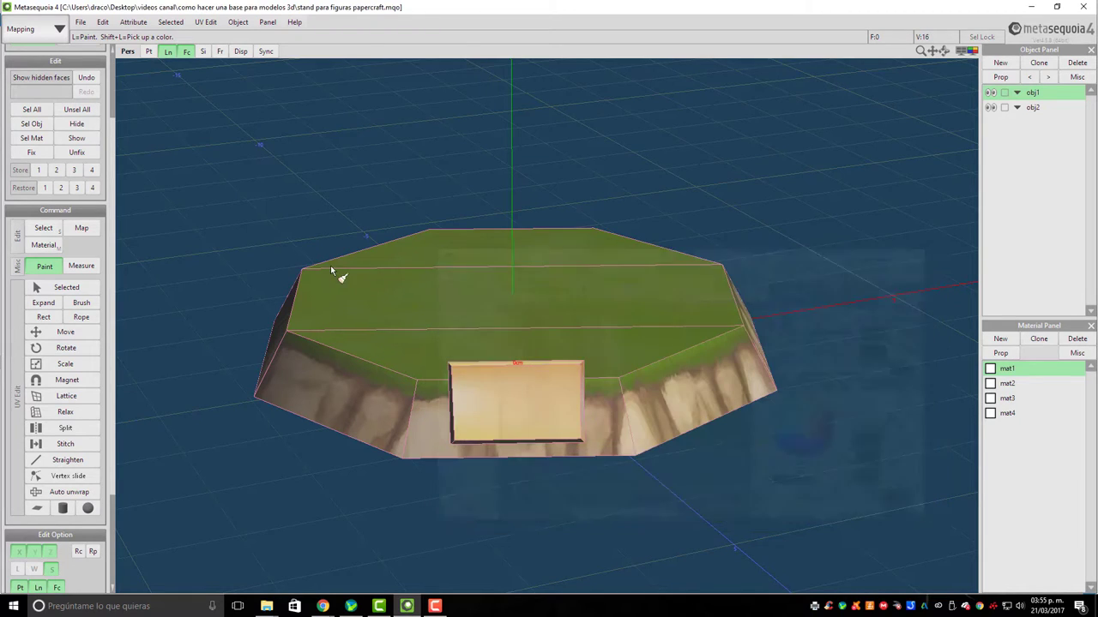
Look at the Measure command's Object and Length modes
{"action": "left_click", "coordinate": [81, 266]}
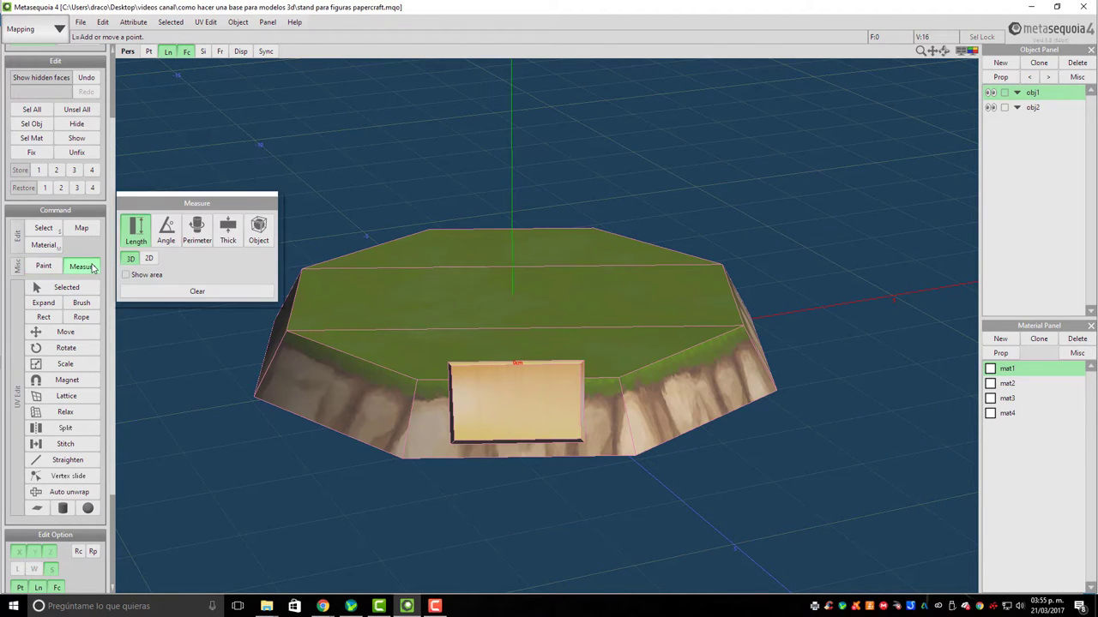
{"action": "left_click", "coordinate": [259, 230]}
{"action": "left_click", "coordinate": [137, 230]}
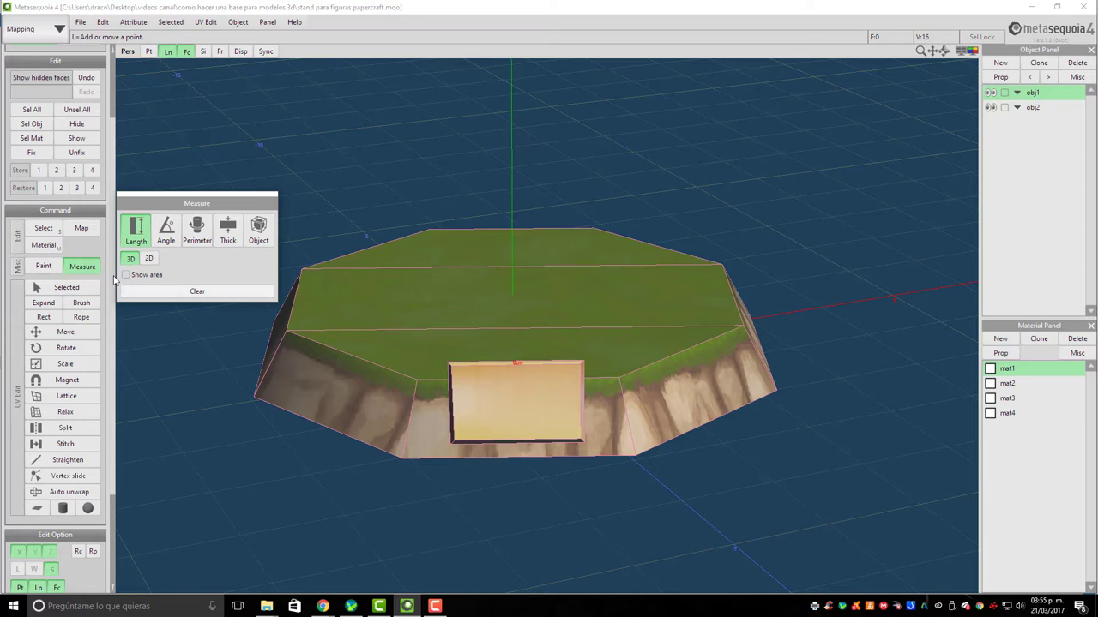
Start UV face selection on obj1 and shrink and shift the stand view to uncover its UV outlines
{"action": "left_click", "coordinate": [66, 287]}
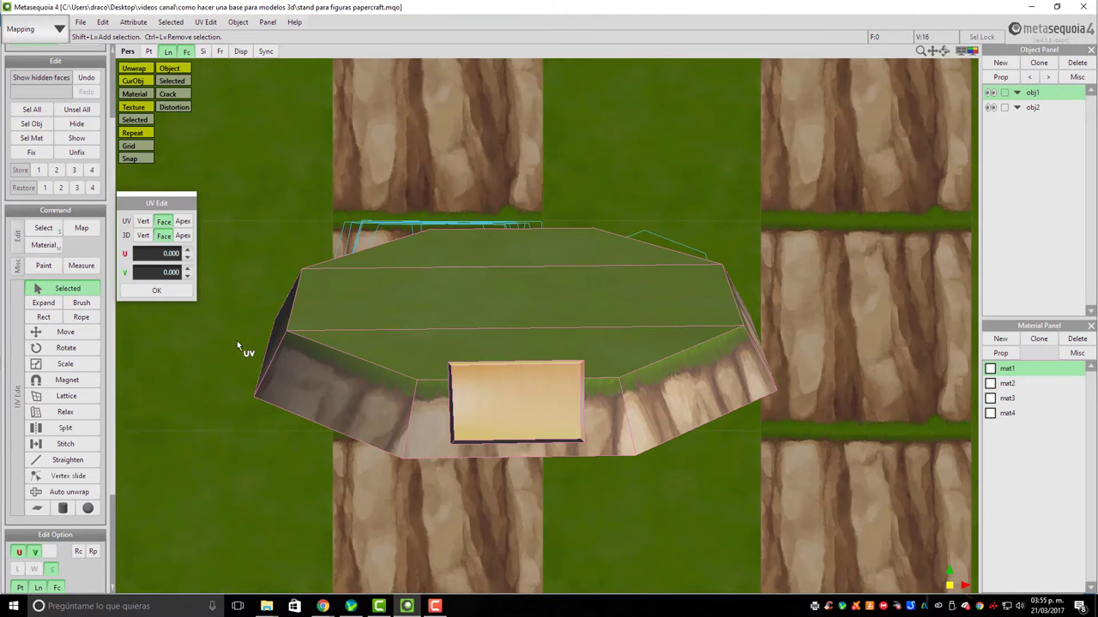
{"action": "left_click", "coordinate": [495, 303]}
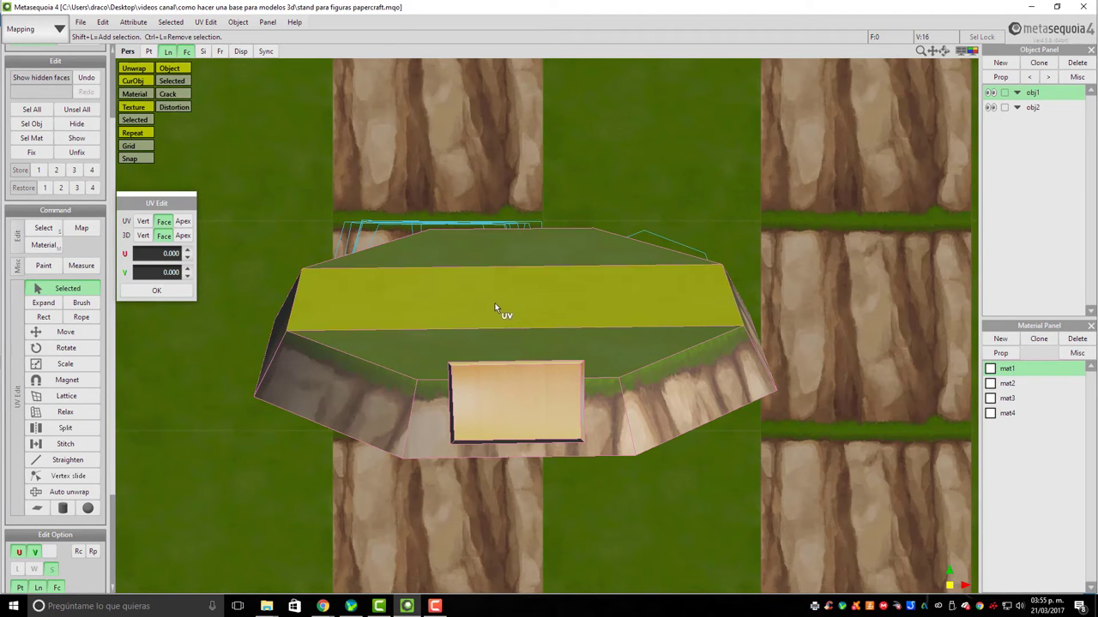
{"action": "scroll", "coordinate": [506, 309], "scroll_direction": "down", "scroll_amount": 2}
{"action": "middle_click_drag", "start_coordinate": [514, 312], "coordinate": [443, 358]}
{"action": "left_click", "coordinate": [566, 403]}
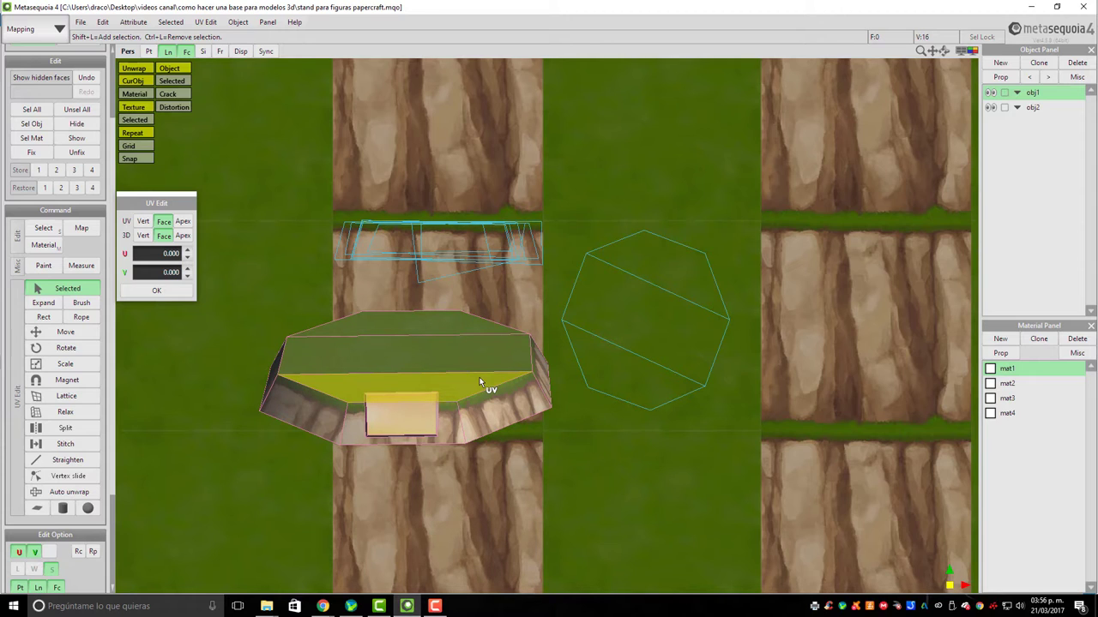
{"action": "left_click", "coordinate": [421, 239]}
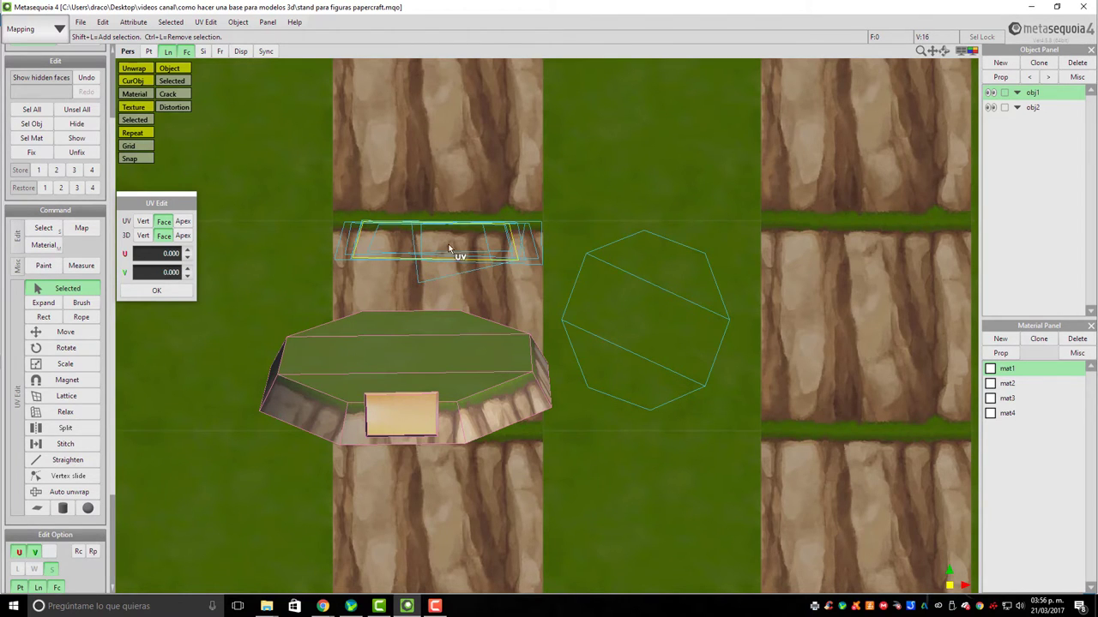
Examine the repeating texture tiles around the UV layout, with the stand moved below the outlines
{"action": "scroll", "coordinate": [448, 261], "scroll_direction": "down", "scroll_amount": 3}
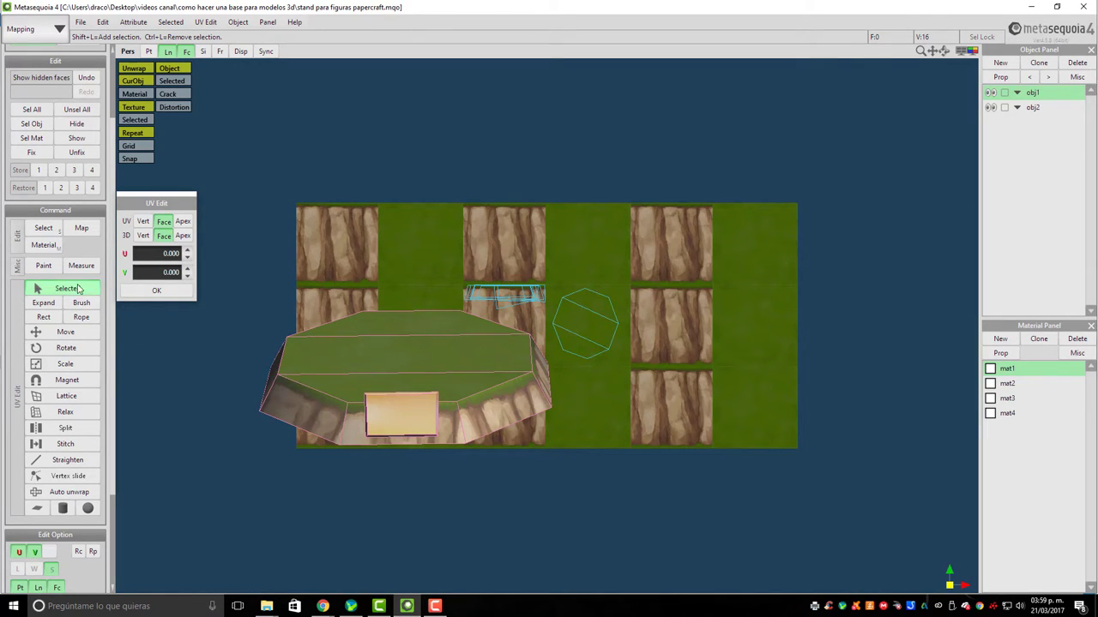
{"action": "left_click", "coordinate": [487, 352]}
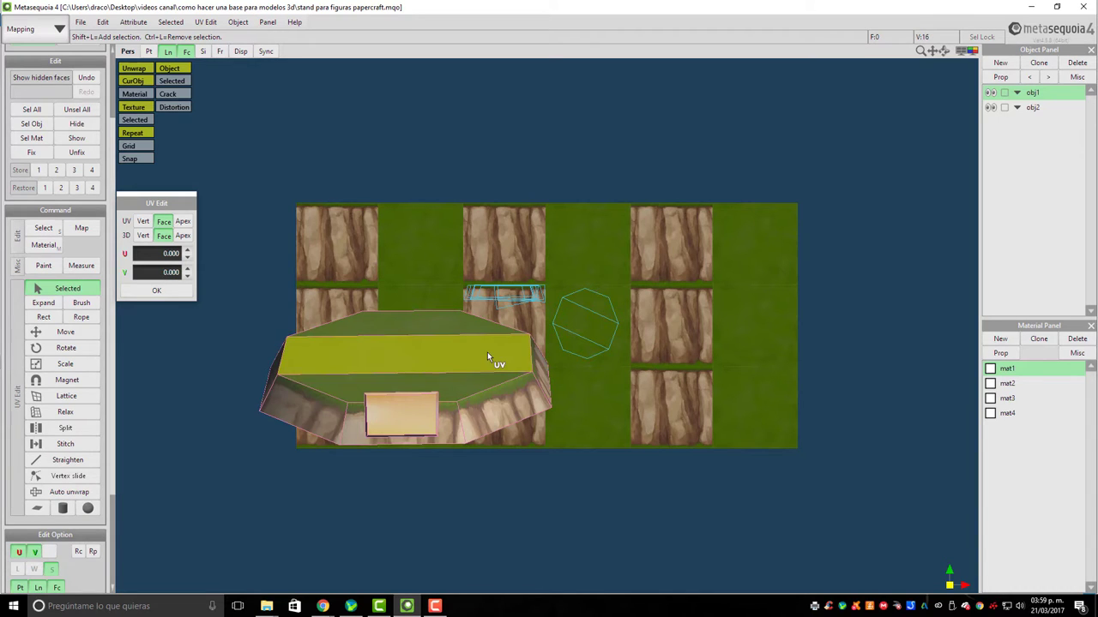
{"action": "middle_click_drag", "start_coordinate": [476, 362], "coordinate": [590, 373]}
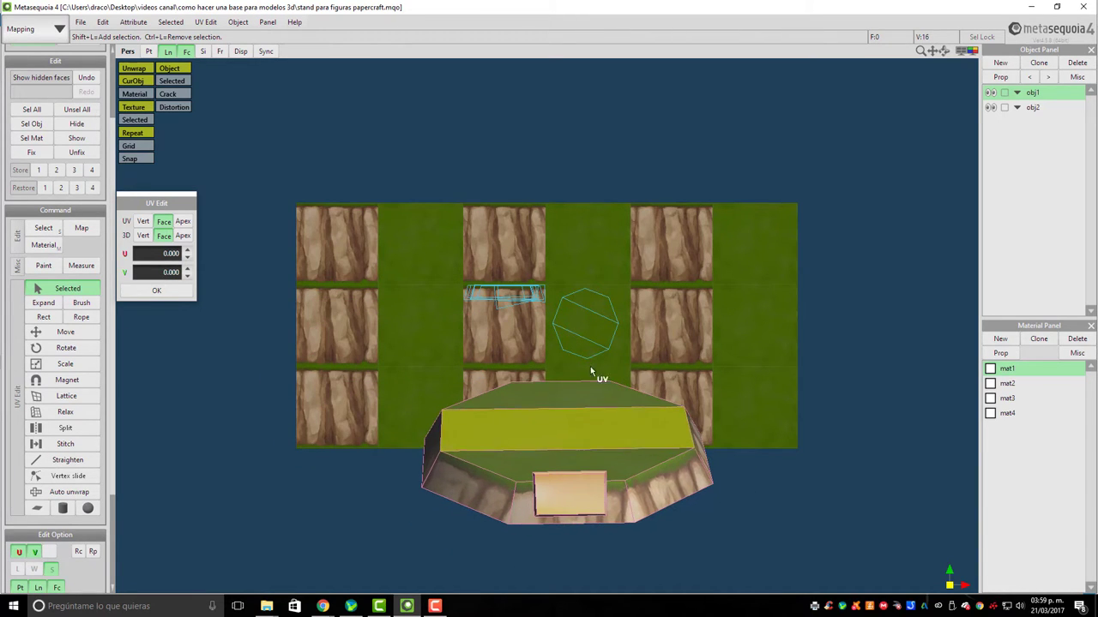
{"action": "left_click", "coordinate": [590, 372]}
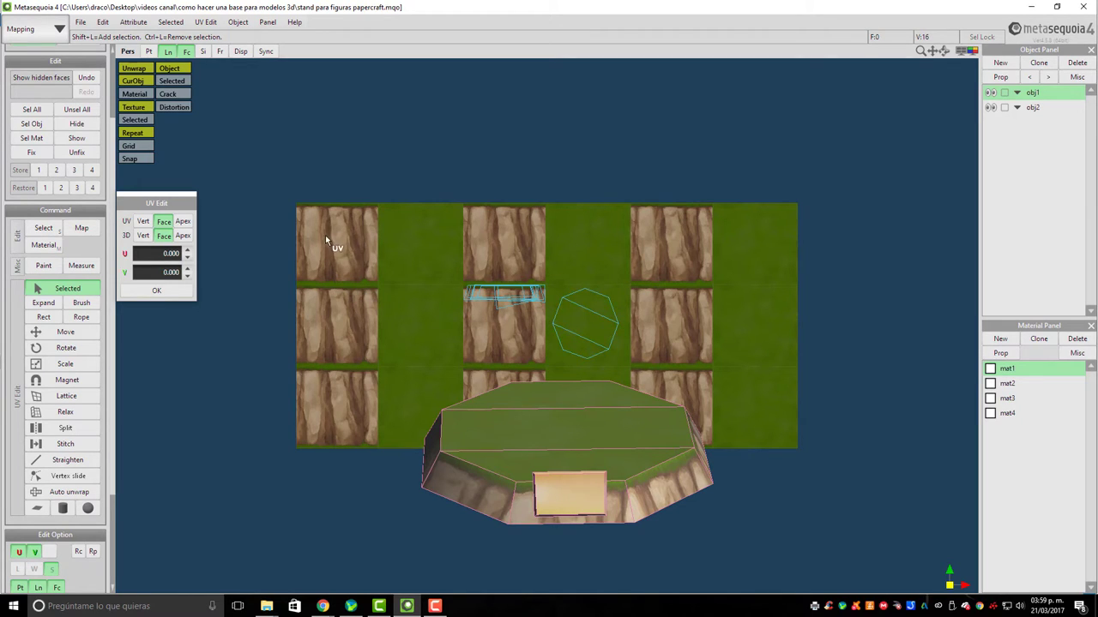
Turn the Unwrap display off and back on
{"action": "left_click", "coordinate": [163, 253]}
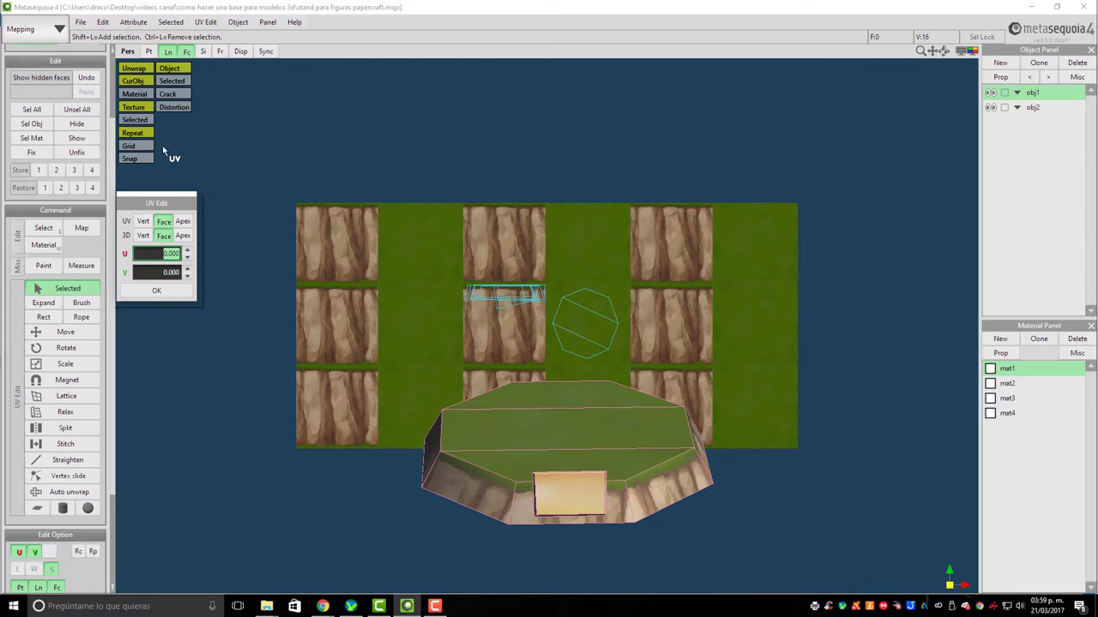
{"action": "left_click", "coordinate": [137, 93]}
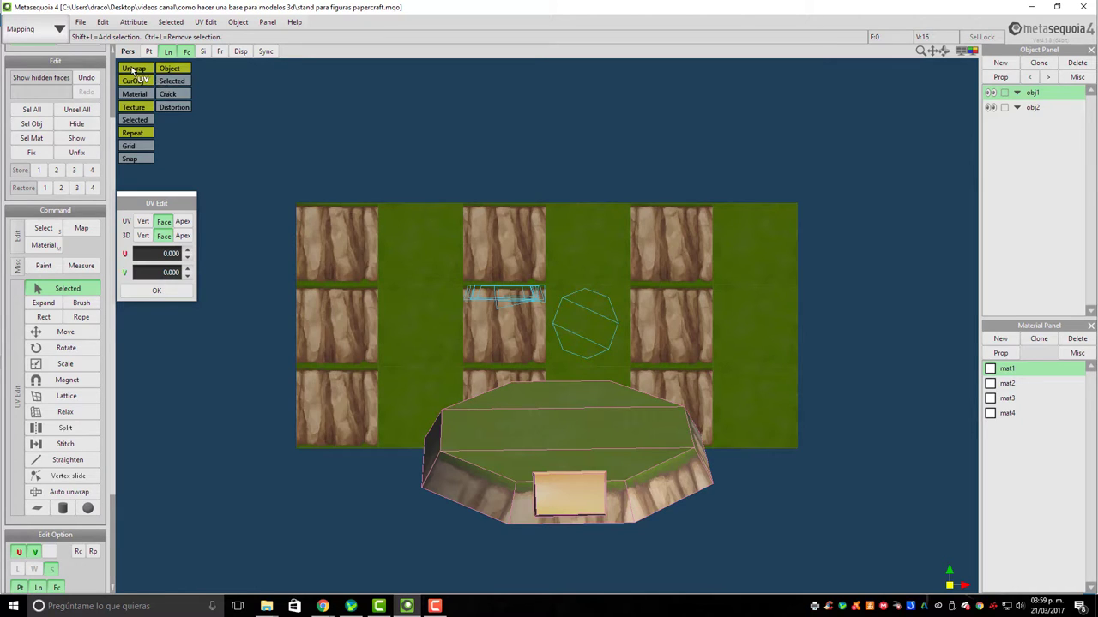
{"action": "left_click", "coordinate": [133, 69]}
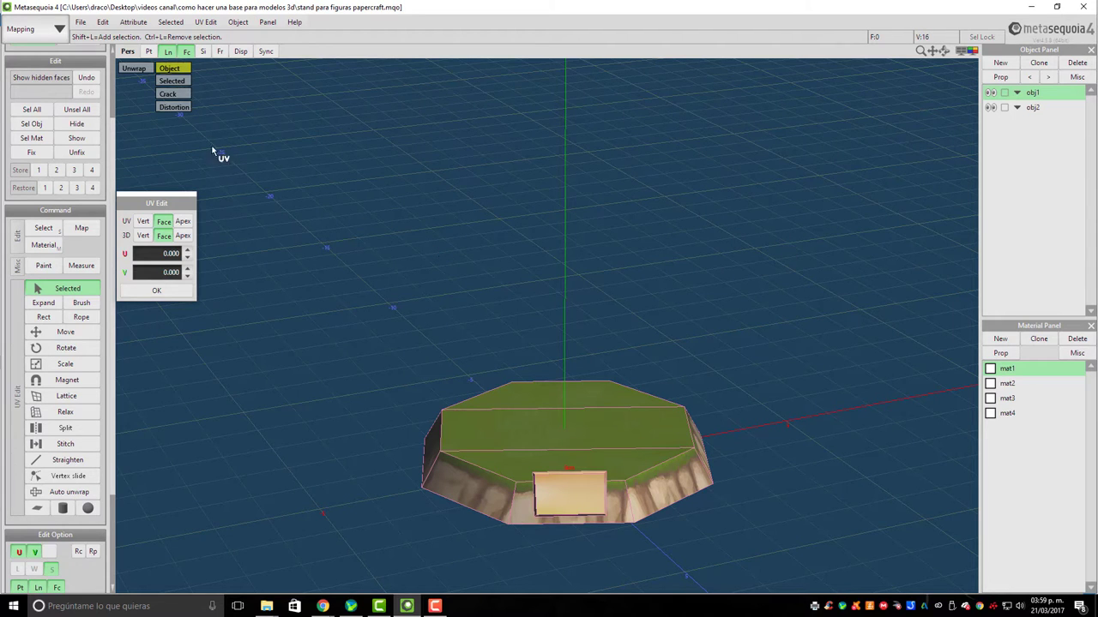
{"action": "left_click", "coordinate": [137, 68]}
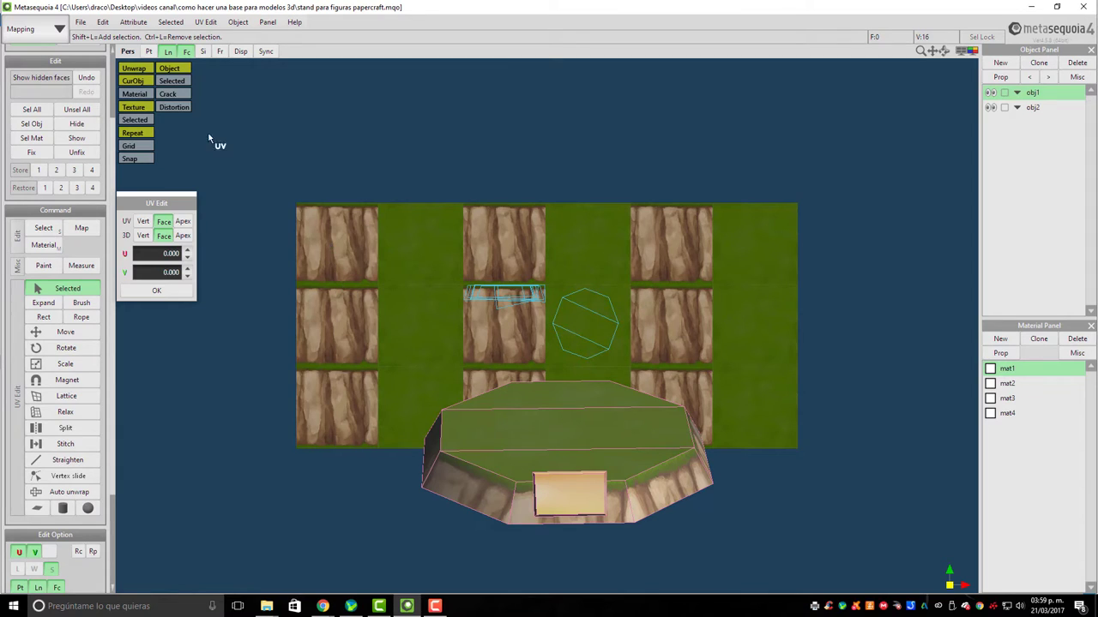
Try the current-object and material filters of the UV display and turn off its Texture filter
{"action": "left_click", "coordinate": [141, 84]}
{"action": "left_click", "coordinate": [141, 95]}
{"action": "left_click", "coordinate": [143, 96]}
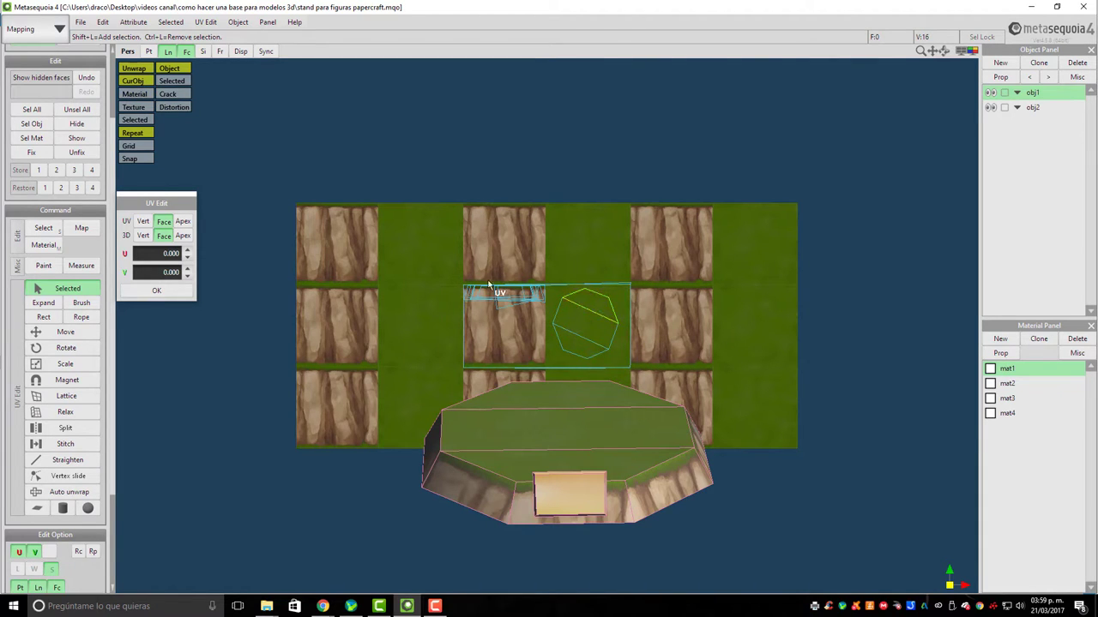
Try the Repeat and Snap options of the UV display and show its grid
{"action": "left_click", "coordinate": [133, 133]}
{"action": "left_click", "coordinate": [137, 147]}
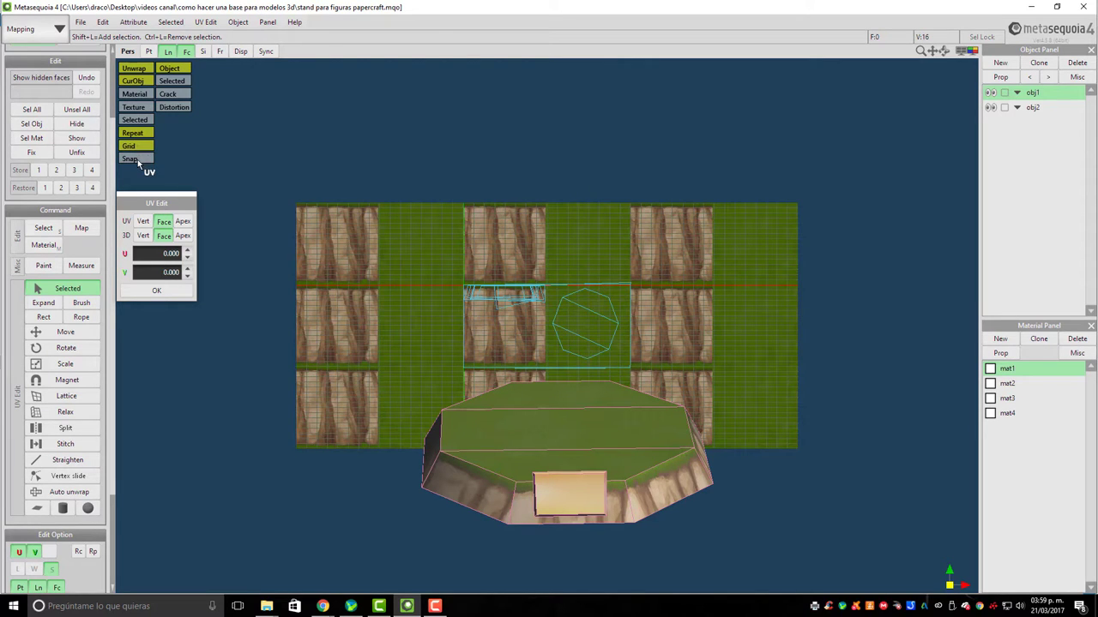
{"action": "left_click", "coordinate": [137, 160]}
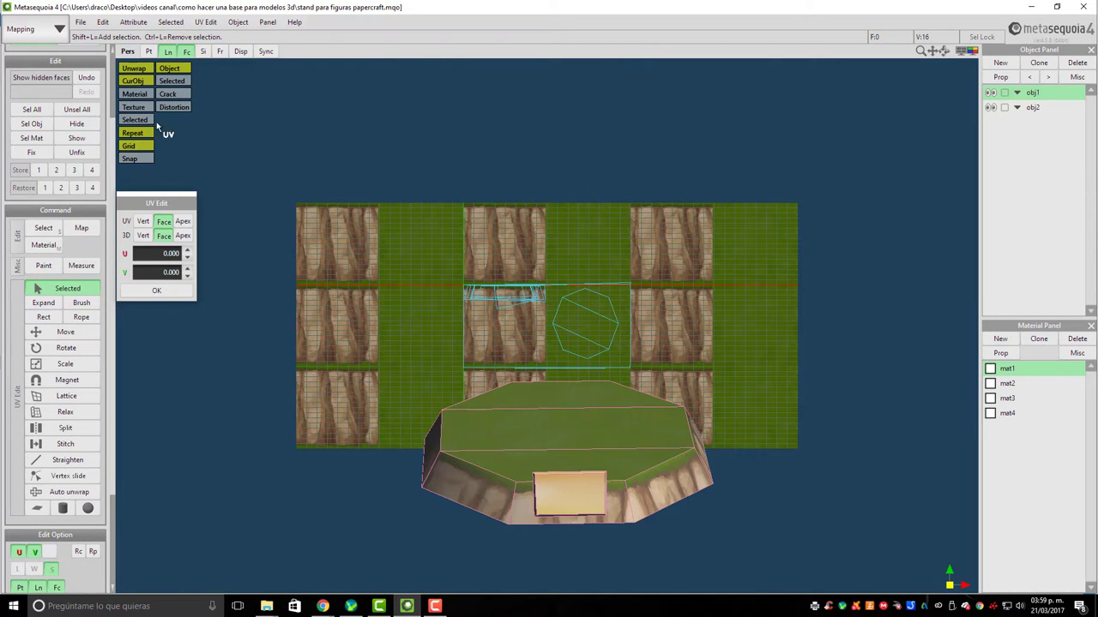
Preview the Object, Crack and Distortion displays on the stand, leaving only Object on
{"action": "left_click", "coordinate": [177, 68]}
{"action": "left_click", "coordinate": [176, 69]}
{"action": "left_click", "coordinate": [178, 95]}
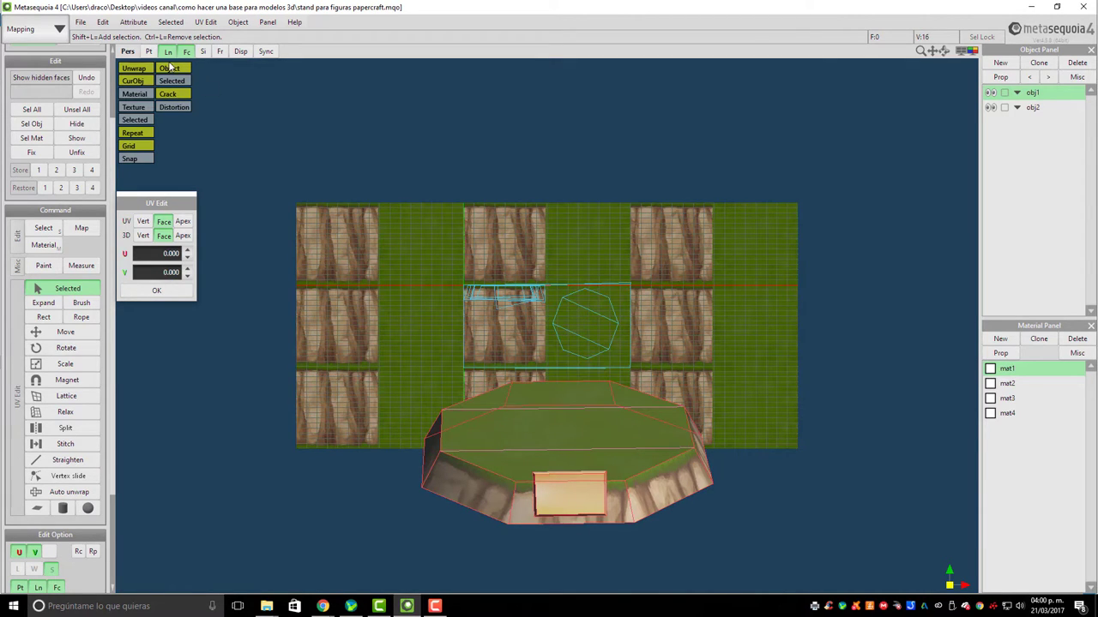
{"action": "left_click", "coordinate": [178, 94]}
{"action": "left_click", "coordinate": [174, 107]}
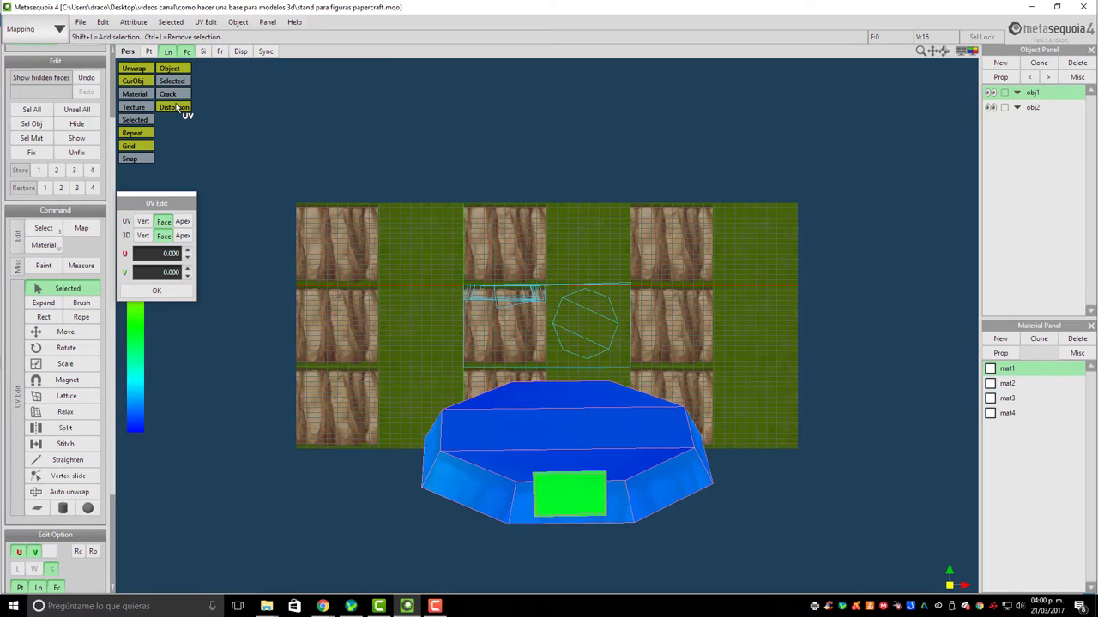
{"action": "left_click", "coordinate": [176, 107]}
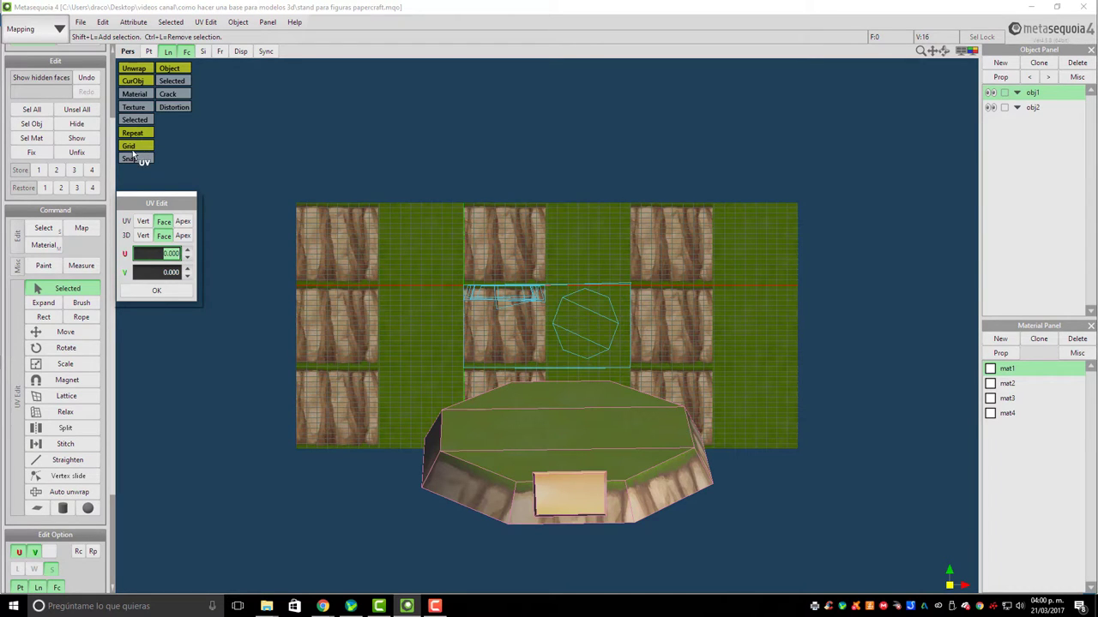
Examine up close how the stand's side and top face outlines sit on the rock and grass texture
{"action": "scroll", "coordinate": [504, 311], "scroll_direction": "up", "scroll_amount": 3}
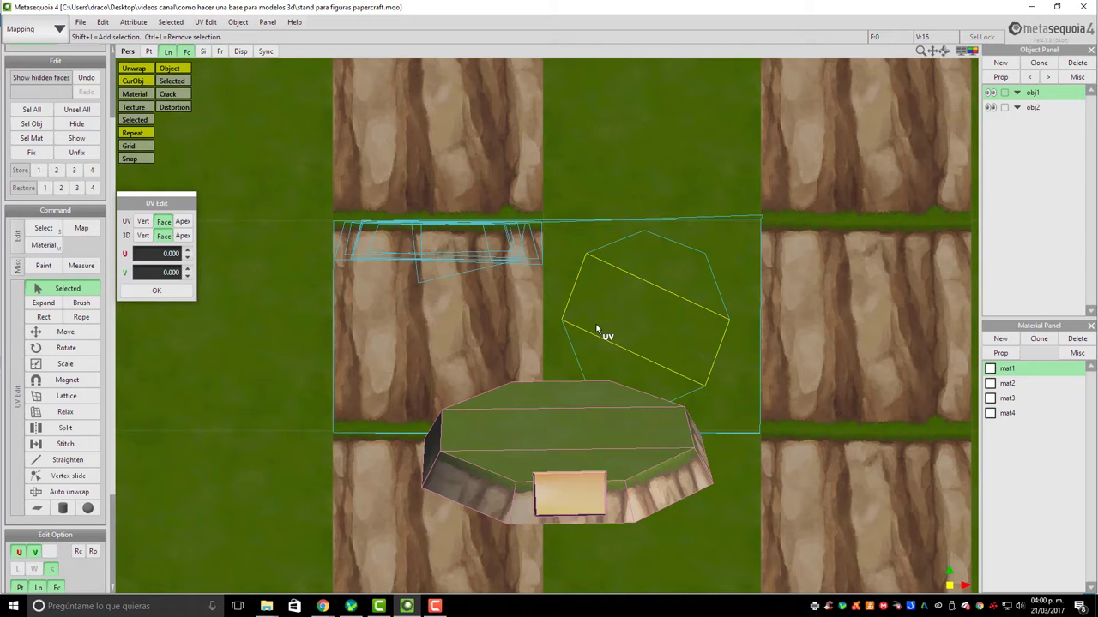
{"action": "scroll", "coordinate": [596, 324], "scroll_direction": "up", "scroll_amount": 3}
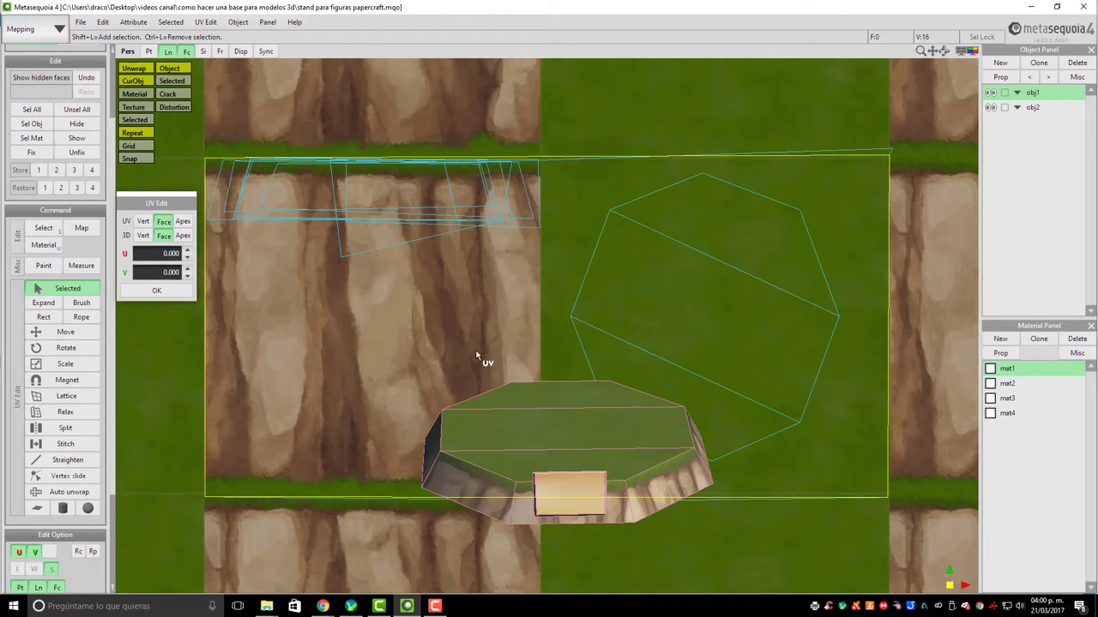
{"action": "left_click", "coordinate": [198, 300]}
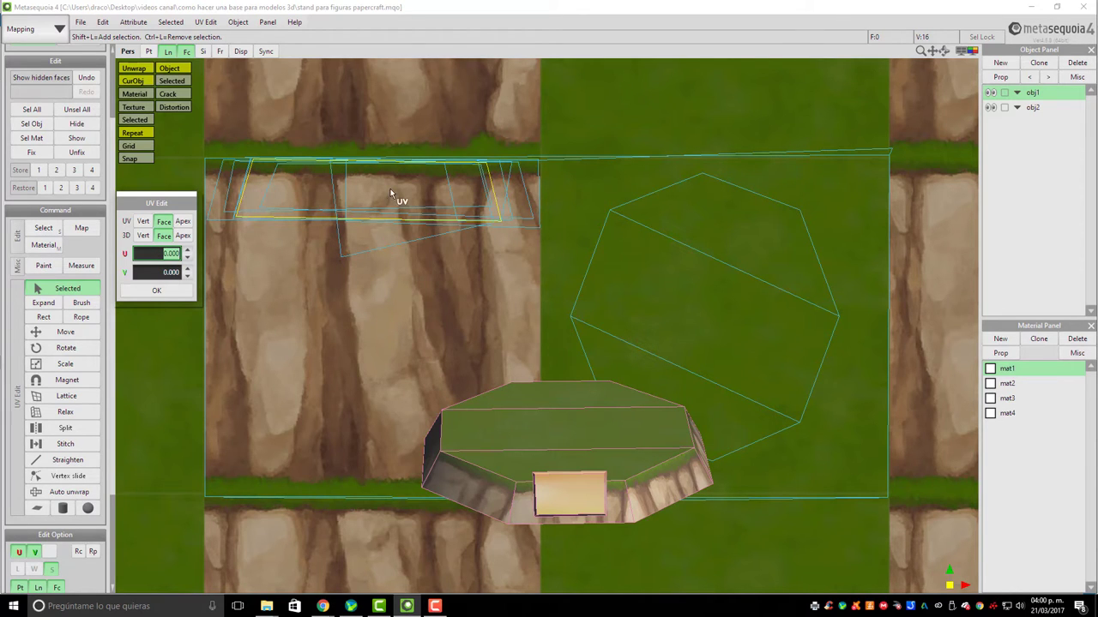
Examine the stand's top, side faces and front plate from several angles against the repeating rock and grass texture
{"action": "key", "text": "Tab"}
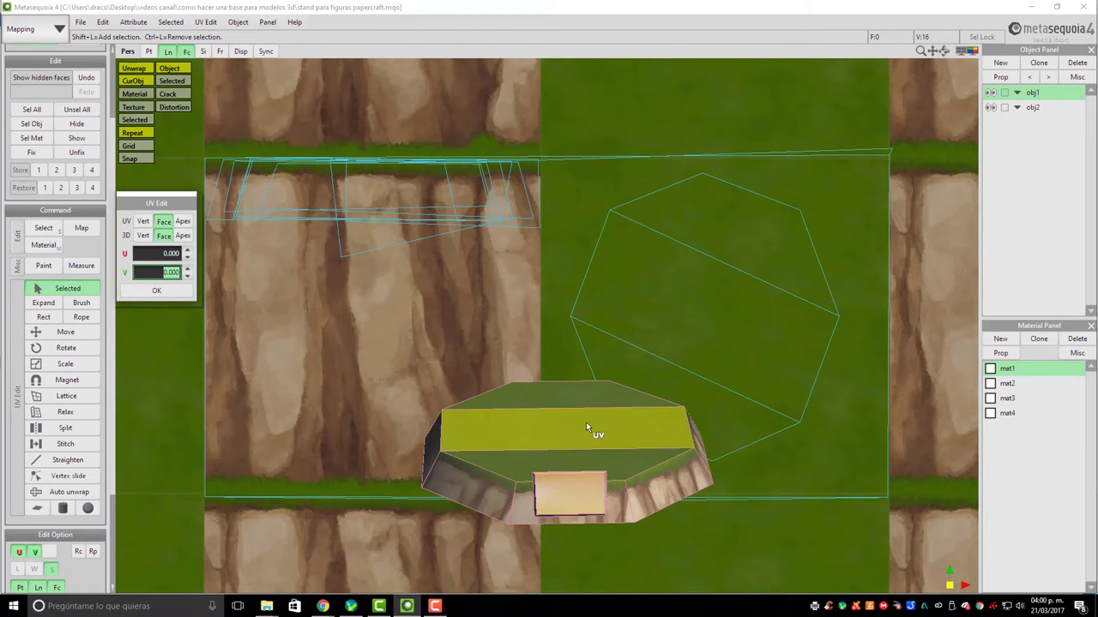
{"action": "right_click_drag", "start_coordinate": [585, 422], "coordinate": [577, 426]}
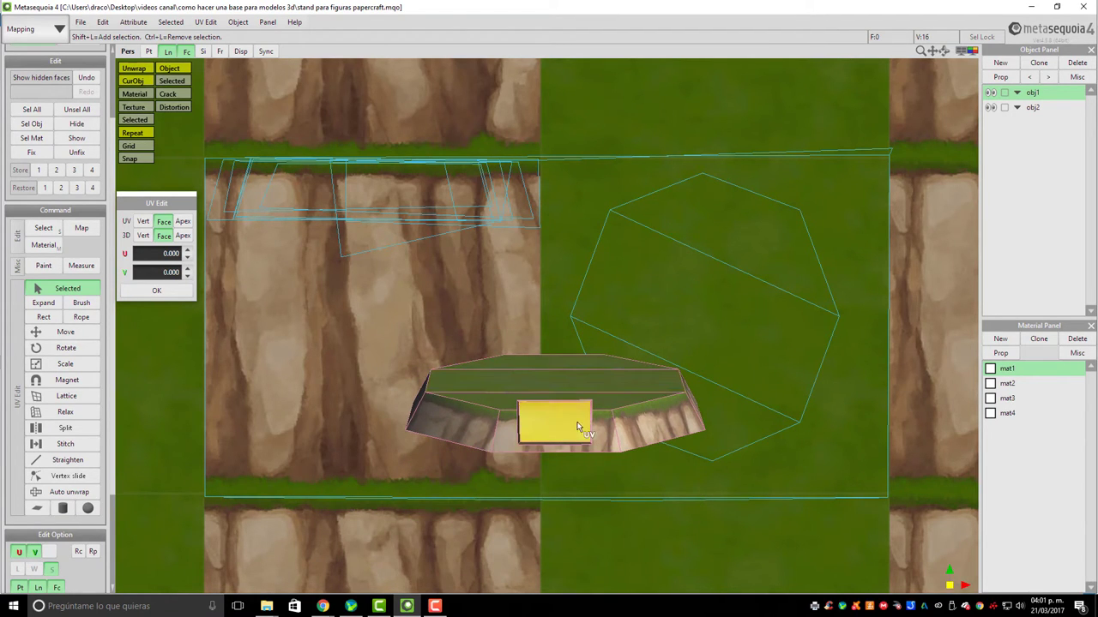
{"action": "right_click_drag", "start_coordinate": [576, 378], "coordinate": [488, 415]}
{"action": "scroll", "coordinate": [454, 390], "scroll_direction": "up", "scroll_amount": 2}
{"action": "scroll", "coordinate": [452, 390], "scroll_direction": "down", "scroll_amount": 2}
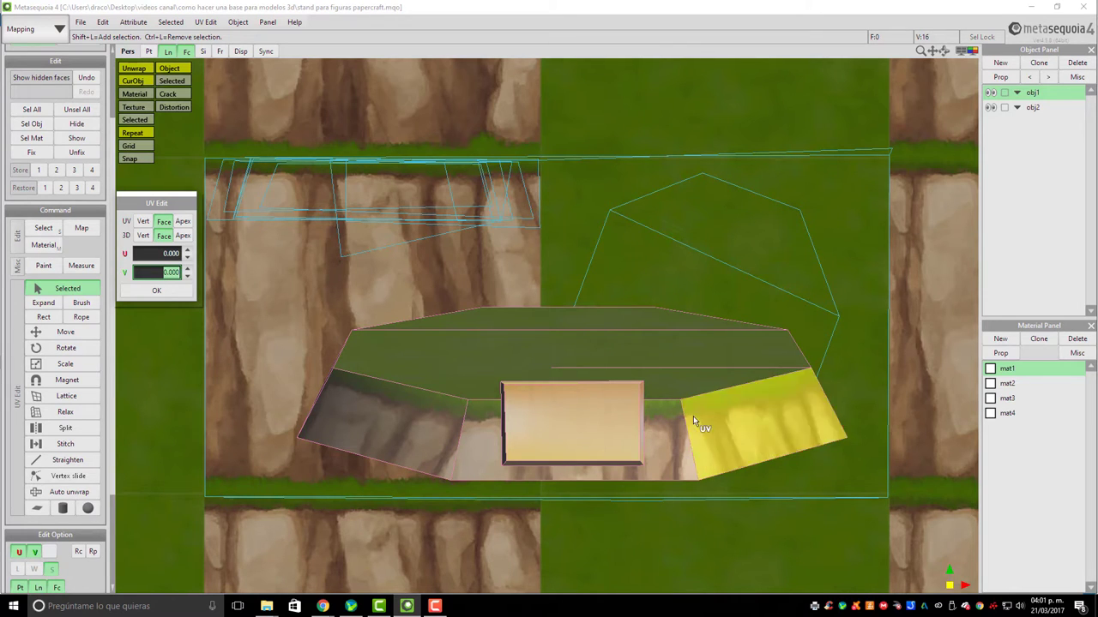
{"action": "scroll", "coordinate": [682, 206], "scroll_direction": "down", "scroll_amount": 3}
{"action": "scroll", "coordinate": [691, 219], "scroll_direction": "up", "scroll_amount": 2}
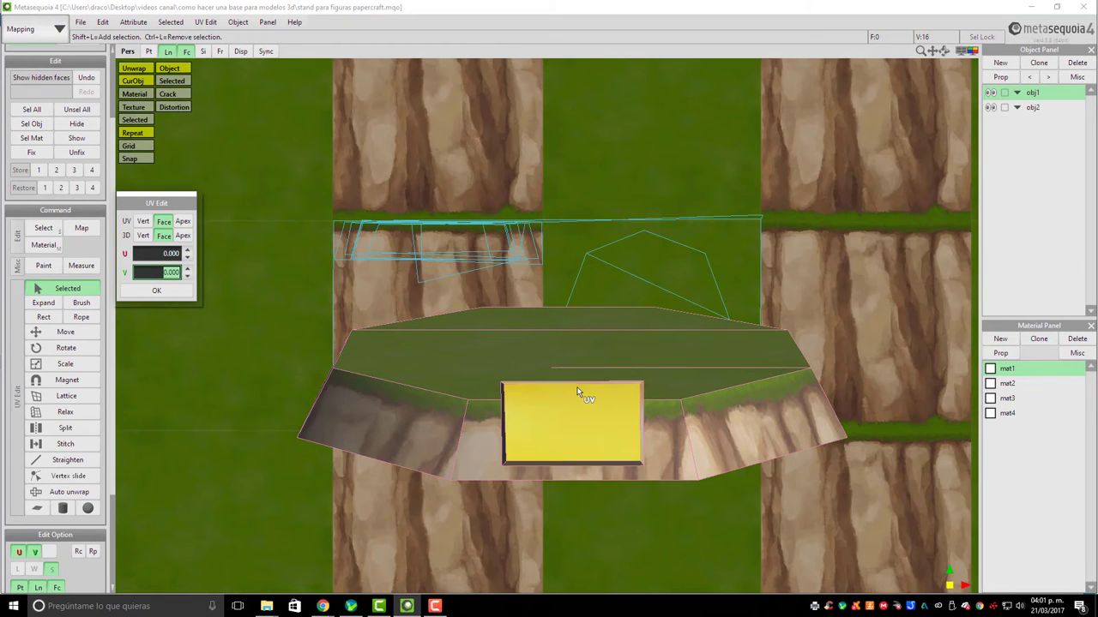
{"action": "scroll", "coordinate": [581, 392], "scroll_direction": "down", "scroll_amount": 2}
{"action": "scroll", "coordinate": [580, 392], "scroll_direction": "up", "scroll_amount": 2}
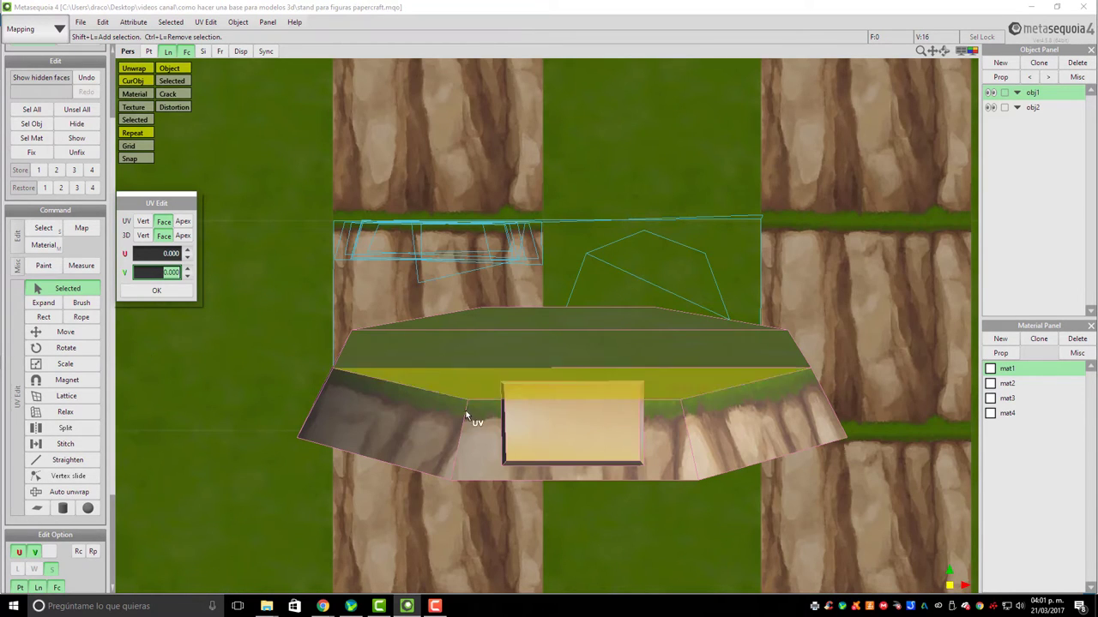
{"action": "mouse_move", "coordinate": [473, 446]}
{"action": "right_mouse_down"}
{"action": "mouse_move", "coordinate": [500, 446]}
{"action": "mouse_move", "coordinate": [490, 455]}
{"action": "right_mouse_up"}
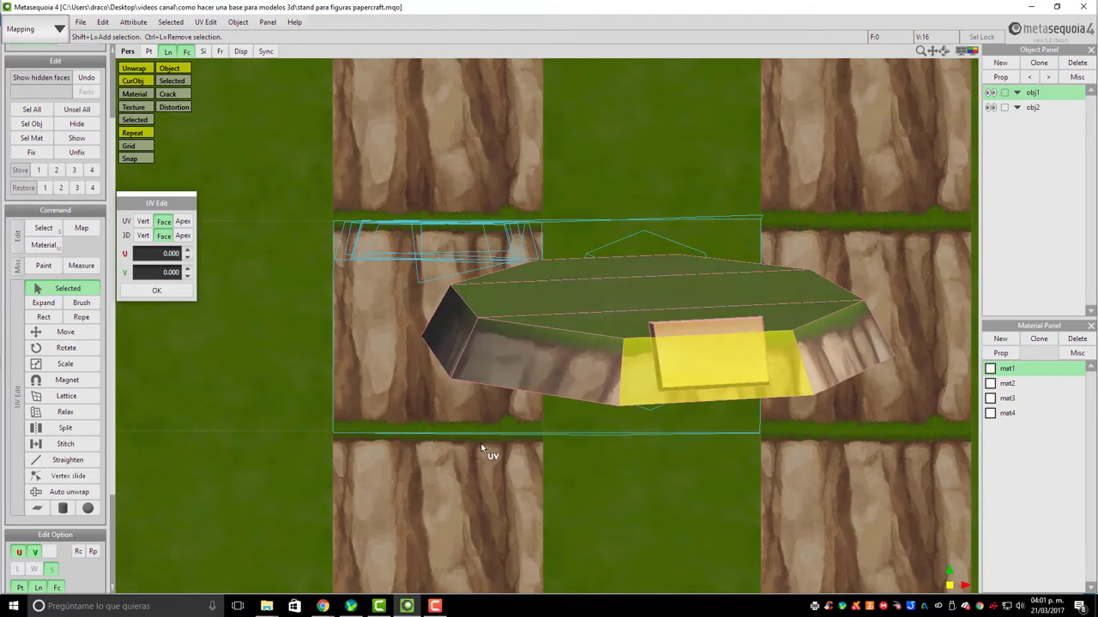
{"action": "scroll", "coordinate": [490, 455], "scroll_direction": "up", "scroll_amount": 3}
{"action": "scroll", "coordinate": [460, 441], "scroll_direction": "down", "scroll_amount": 3}
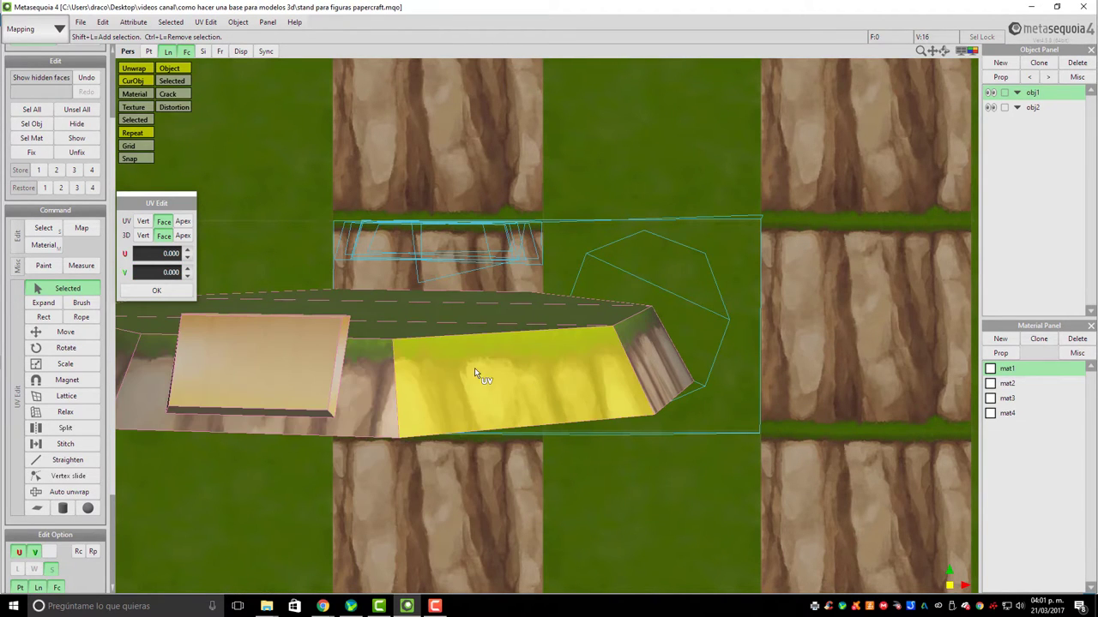
Select the side face just right of the front plate and locate its outline on the rock texture
{"action": "right_click_drag", "start_coordinate": [519, 405], "coordinate": [558, 415]}
{"action": "left_click", "coordinate": [557, 439]}
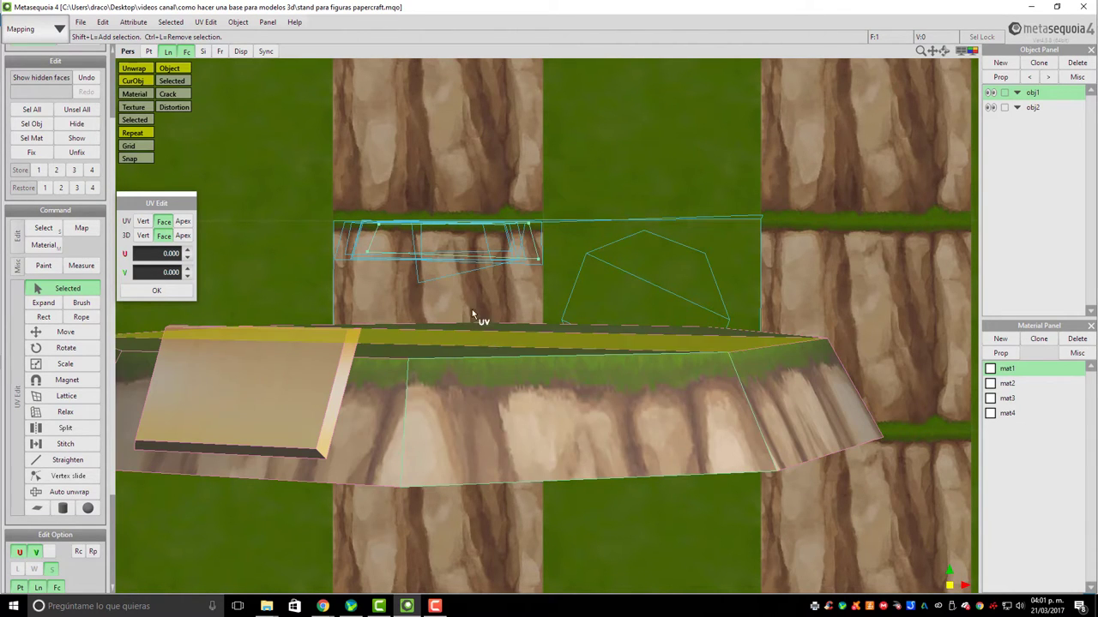
{"action": "scroll", "coordinate": [447, 232], "scroll_direction": "up", "scroll_amount": 2}
{"action": "middle_click_drag", "start_coordinate": [362, 242], "coordinate": [483, 272]}
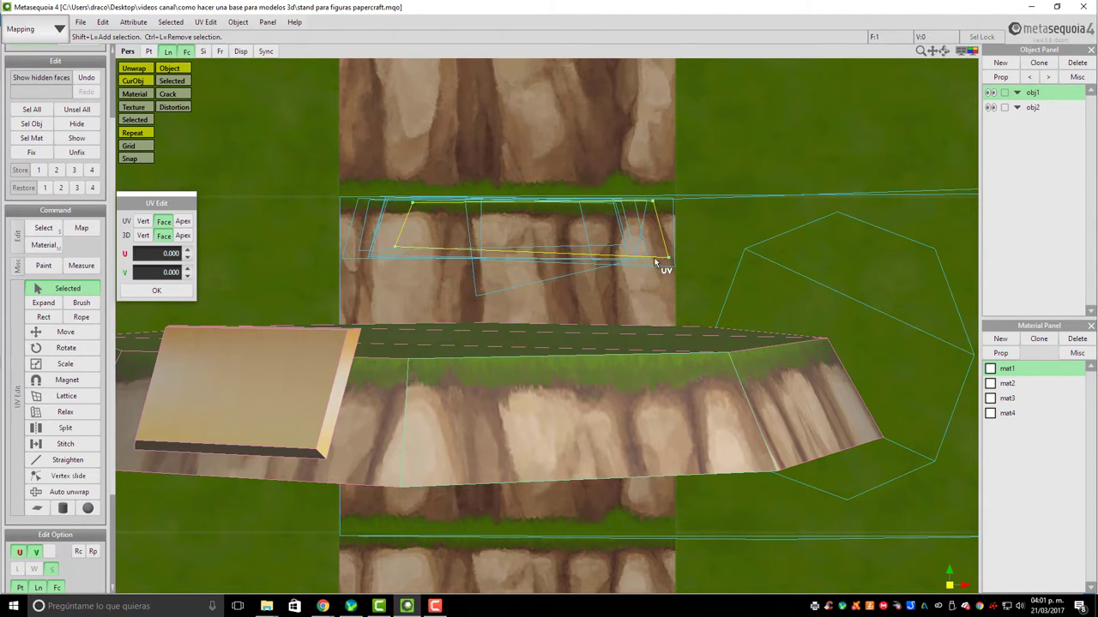
{"action": "left_click", "coordinate": [537, 284]}
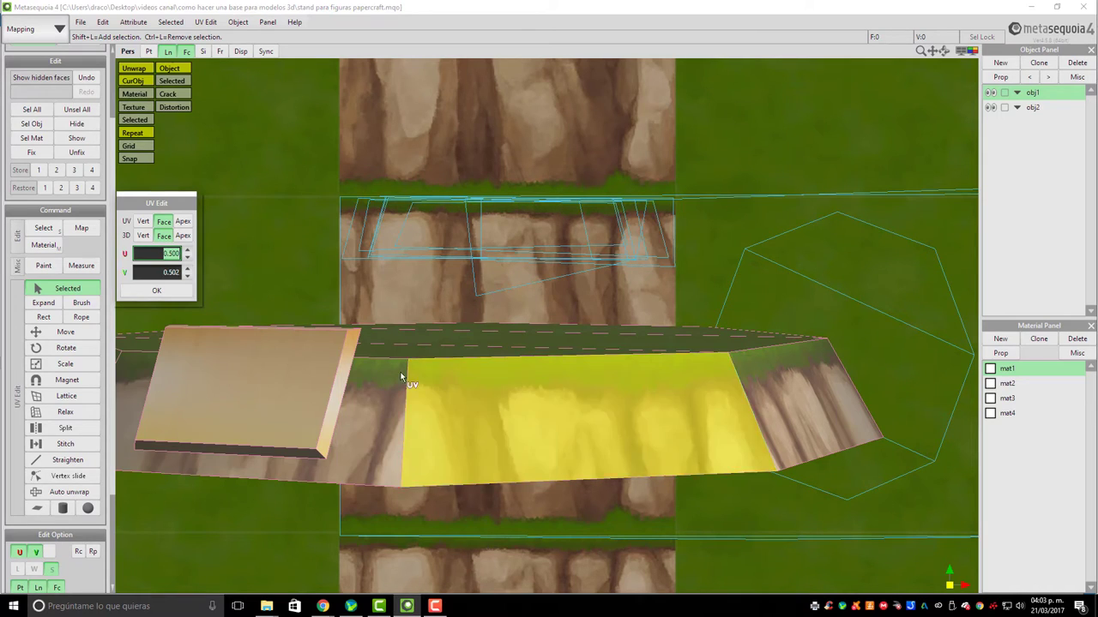
{"action": "left_click", "coordinate": [525, 425]}
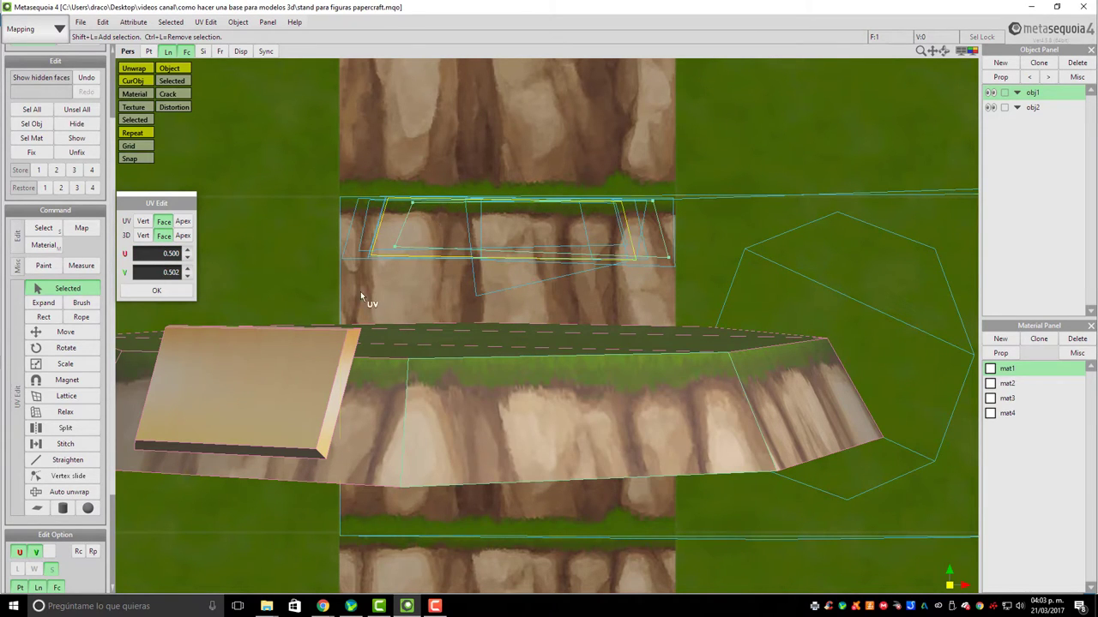
Try vertex selection by moving the lower-left UV corner of the selected side face, and undo the move
{"action": "left_click", "coordinate": [143, 221]}
{"action": "left_click", "coordinate": [144, 235]}
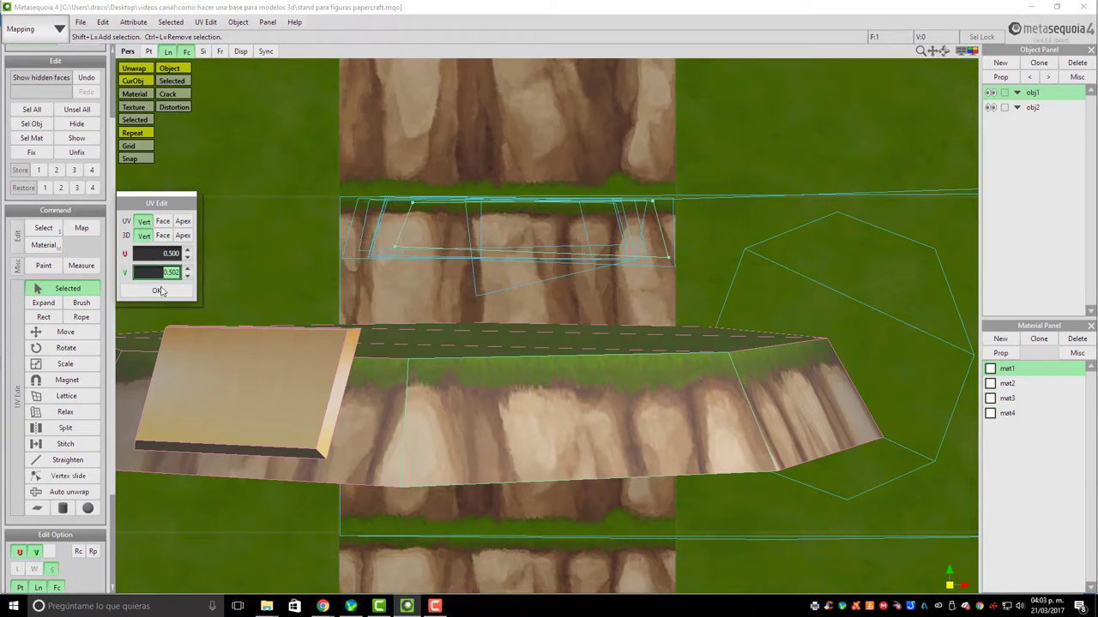
{"action": "left_click", "coordinate": [159, 292]}
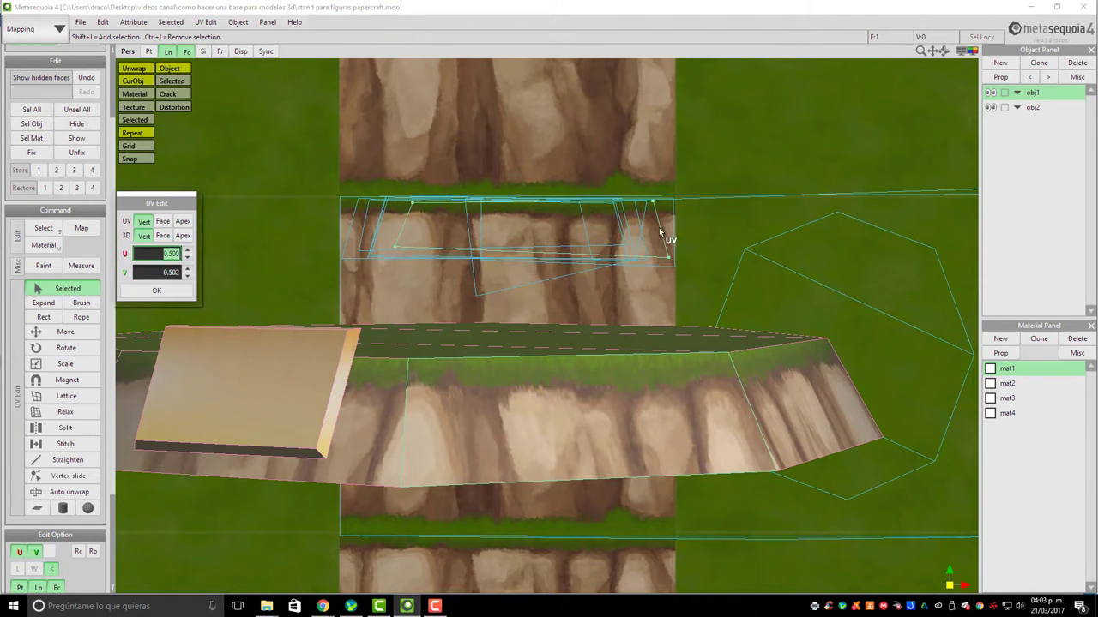
{"action": "left_click", "coordinate": [56, 334]}
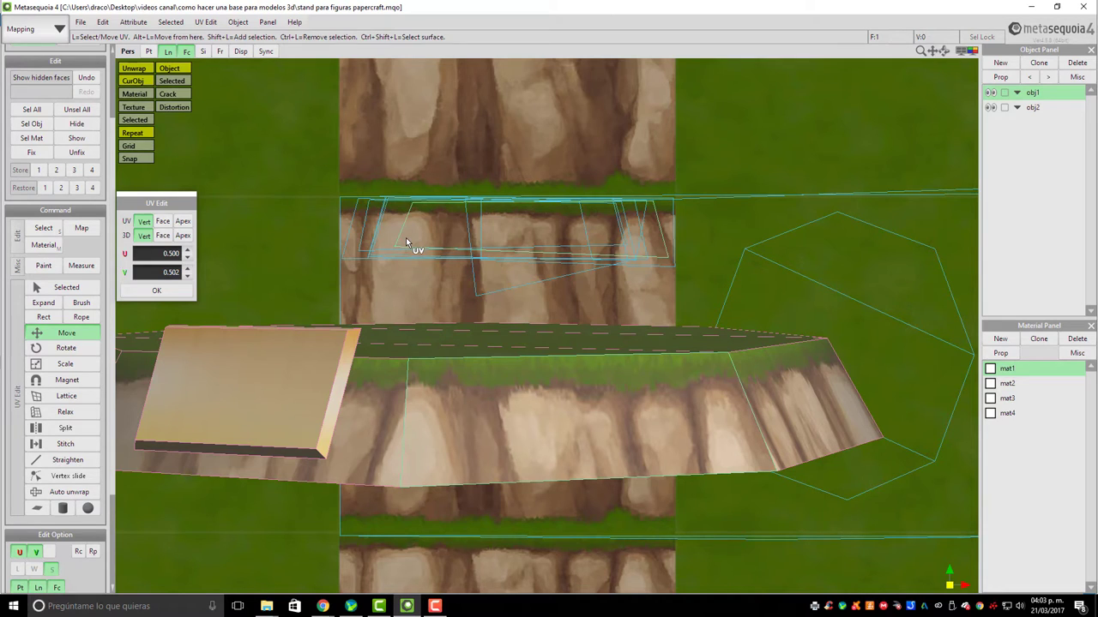
{"action": "left_click_drag", "start_coordinate": [395, 251], "coordinate": [374, 248]}
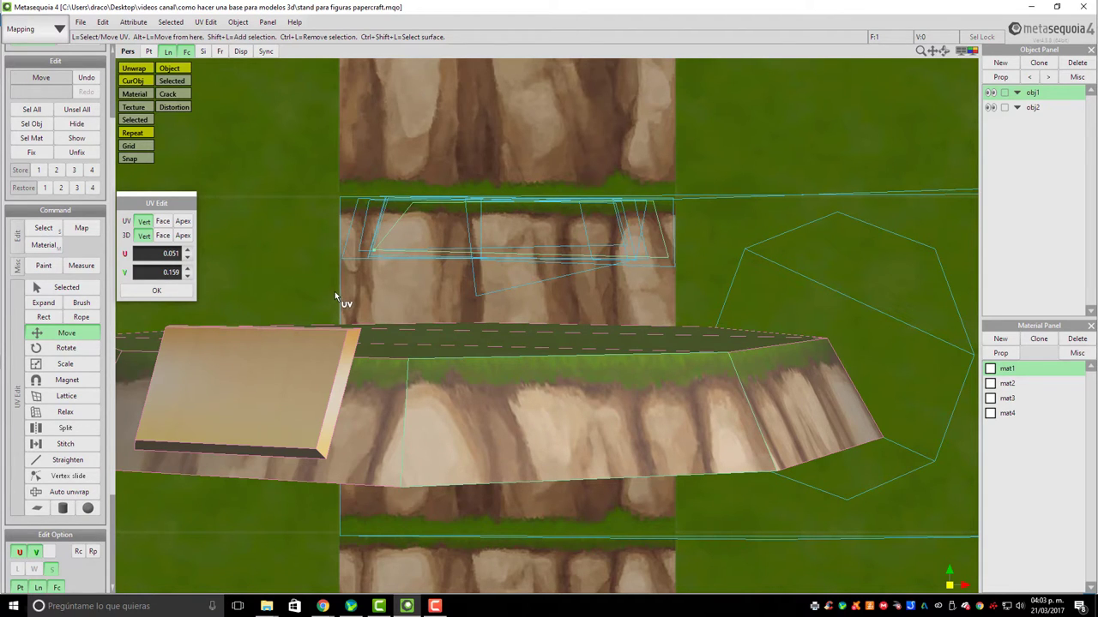
{"action": "key", "text": "ctrl+z"}
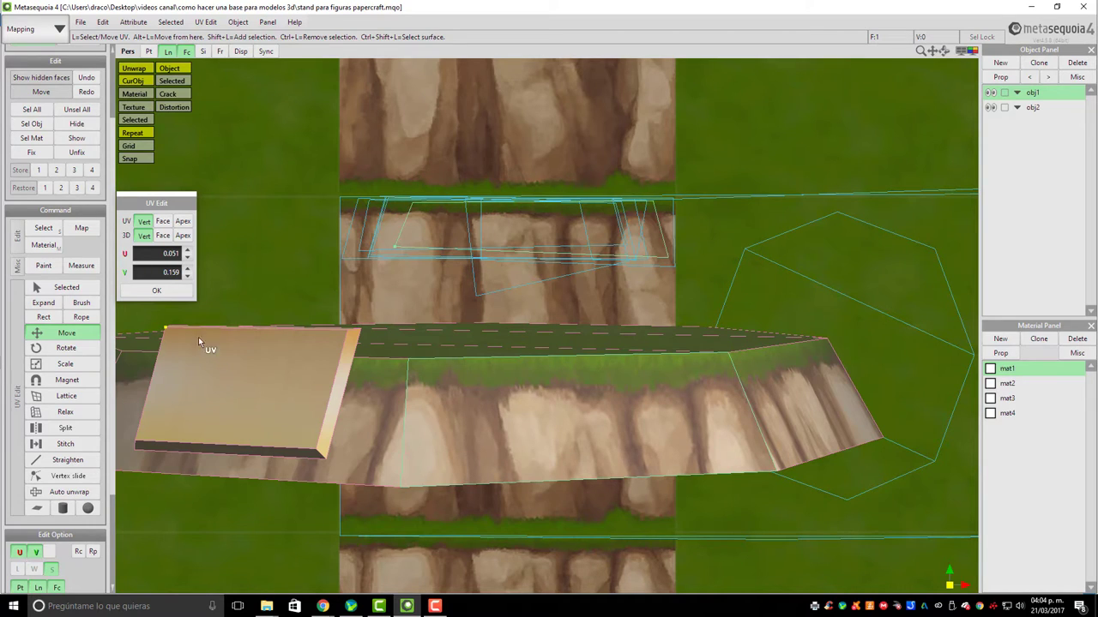
Switch the UV and 3D selection to faces, select several face outlines and shift them slightly downward over the texture
{"action": "left_click", "coordinate": [163, 221]}
{"action": "left_click", "coordinate": [163, 236]}
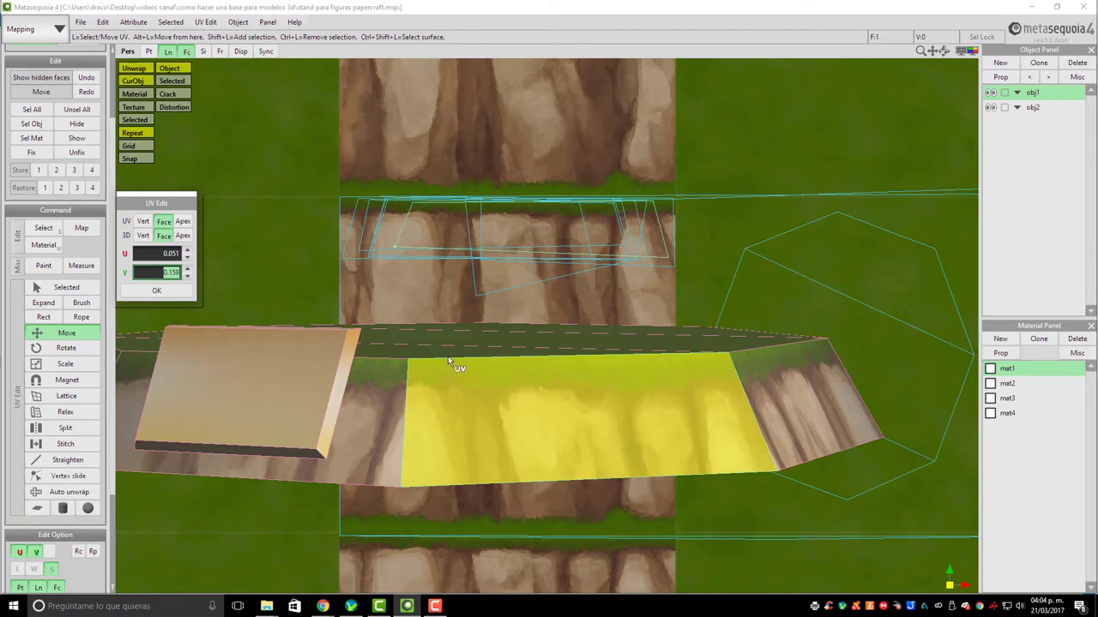
{"action": "left_click", "coordinate": [448, 356]}
{"action": "left_click", "coordinate": [649, 296], "text": "shift"}
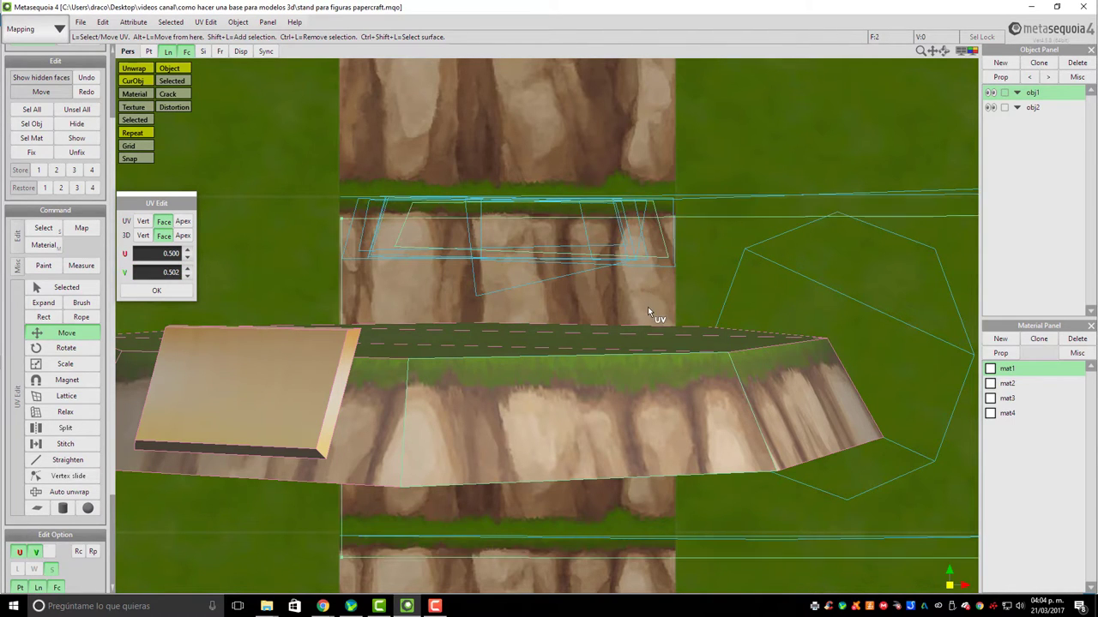
{"action": "left_click", "coordinate": [659, 253], "text": "shift"}
{"action": "left_click_drag", "start_coordinate": [633, 249], "coordinate": [641, 257]}
{"action": "left_click", "coordinate": [471, 266]}
Add the remaining side-face outlines on the rock texture to the selection
{"action": "scroll", "coordinate": [440, 271], "scroll_direction": "down", "scroll_amount": 3}
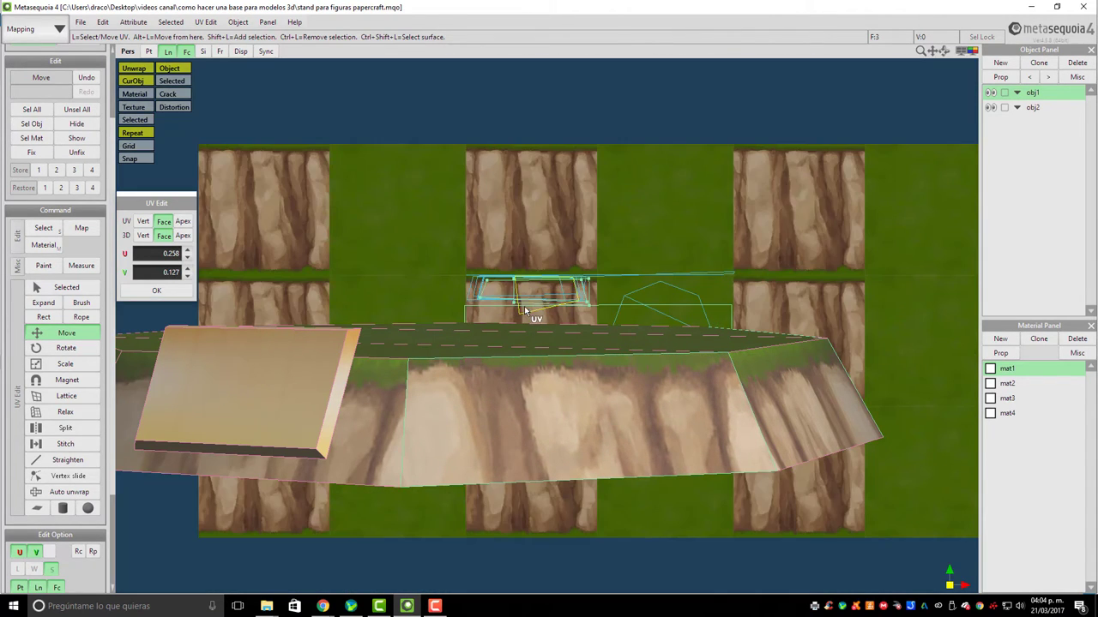
{"action": "left_click", "coordinate": [532, 319]}
{"action": "scroll", "coordinate": [532, 322], "scroll_direction": "up", "scroll_amount": 2}
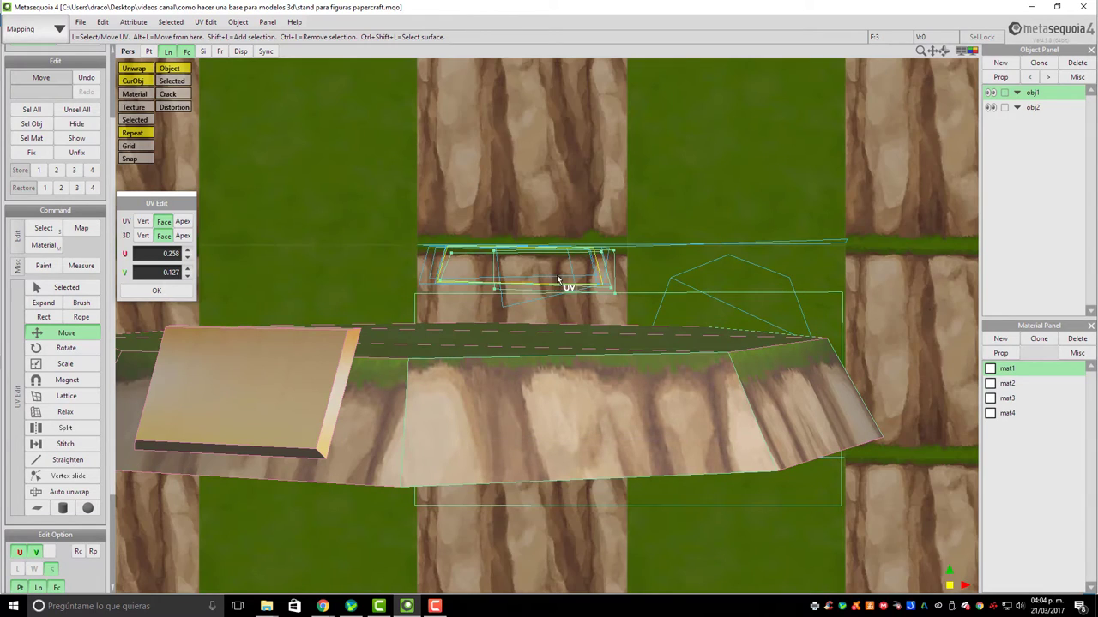
{"action": "left_click", "coordinate": [442, 249]}
{"action": "left_click", "coordinate": [469, 268]}
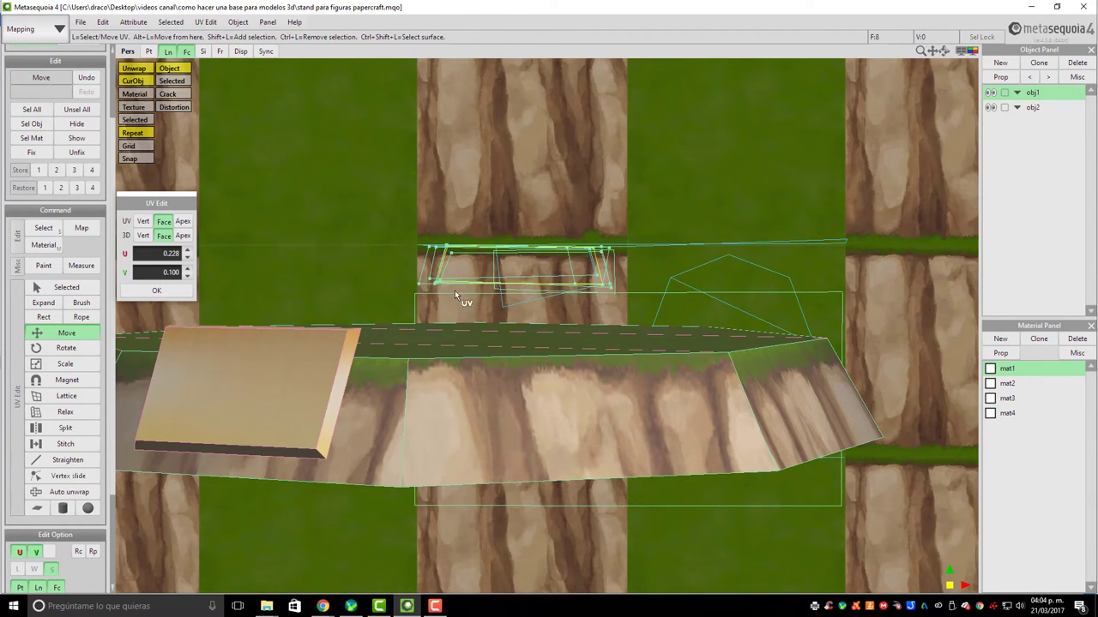
{"action": "scroll", "coordinate": [497, 208], "scroll_direction": "down", "scroll_amount": 2}
{"action": "scroll", "coordinate": [510, 257], "scroll_direction": "up", "scroll_amount": 4}
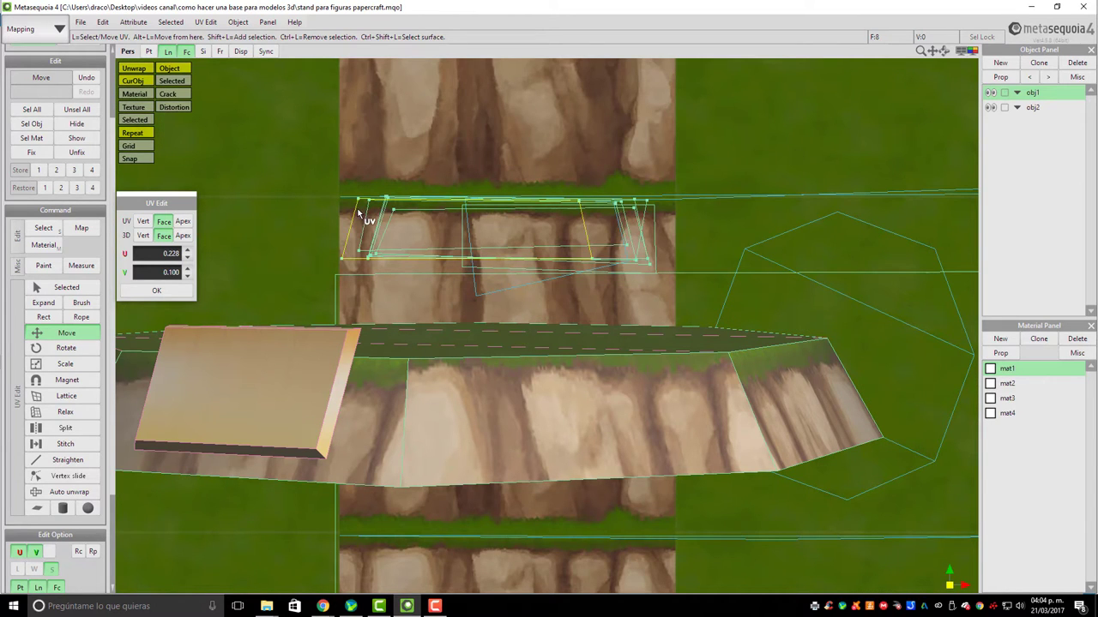
Try moving the selected side-face outlines up into the rock texture above, and return them to the grass edge
{"action": "left_click_drag", "start_coordinate": [347, 260], "coordinate": [376, 180]}
{"action": "scroll", "coordinate": [377, 198], "scroll_direction": "down", "scroll_amount": 3}
{"action": "scroll", "coordinate": [494, 268], "scroll_direction": "up", "scroll_amount": 2}
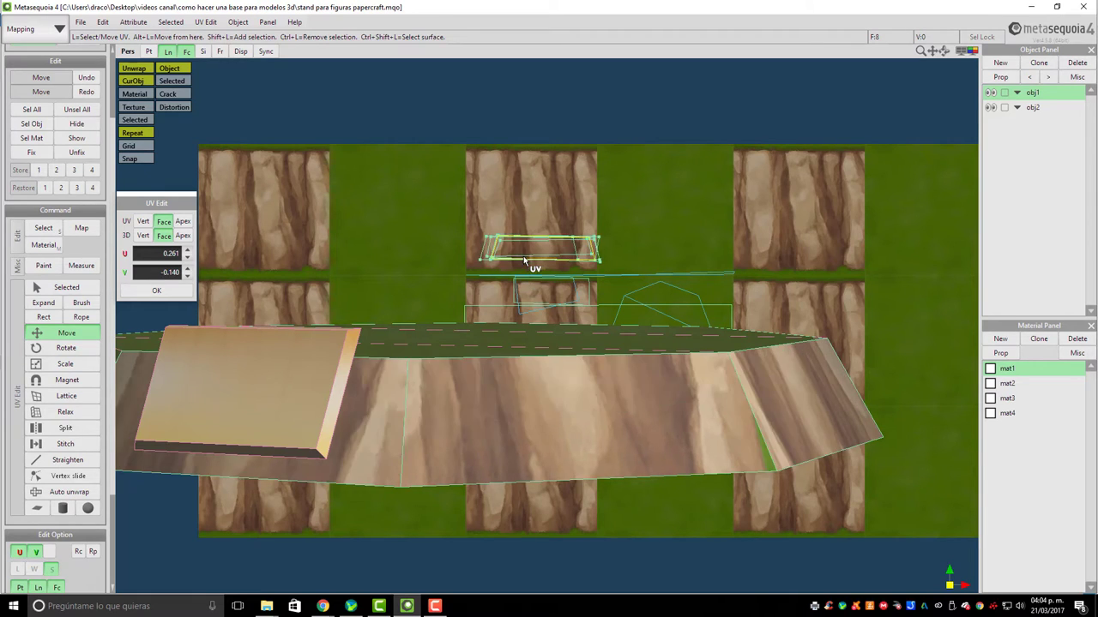
{"action": "left_click_drag", "start_coordinate": [523, 256], "coordinate": [524, 288]}
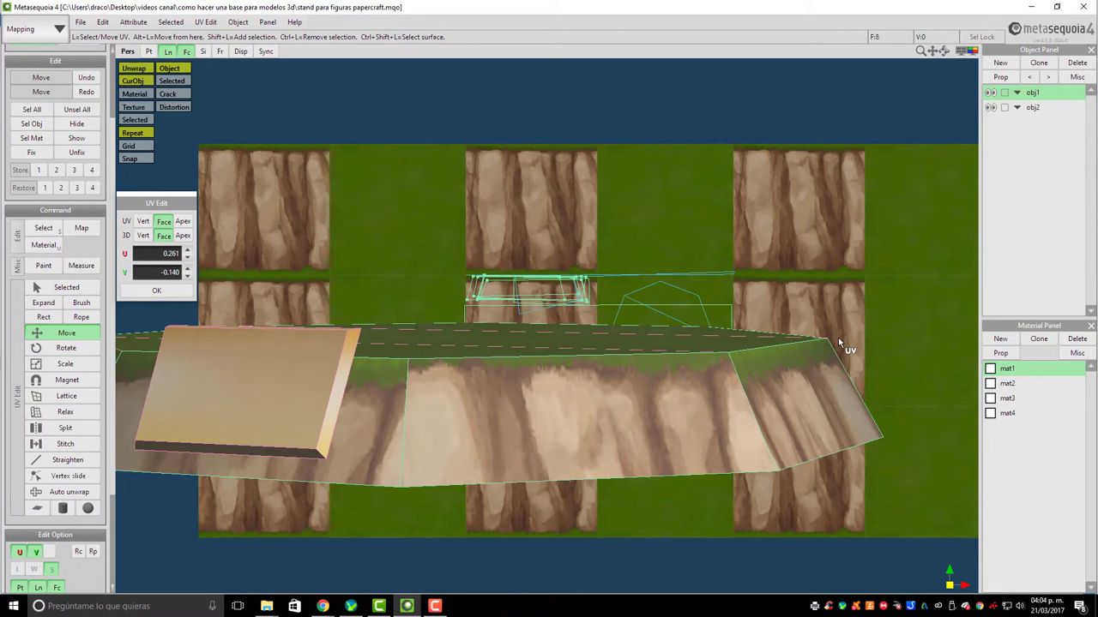
{"action": "scroll", "coordinate": [520, 266], "scroll_direction": "up", "scroll_amount": 2}
{"action": "scroll", "coordinate": [518, 266], "scroll_direction": "up", "scroll_amount": 2}
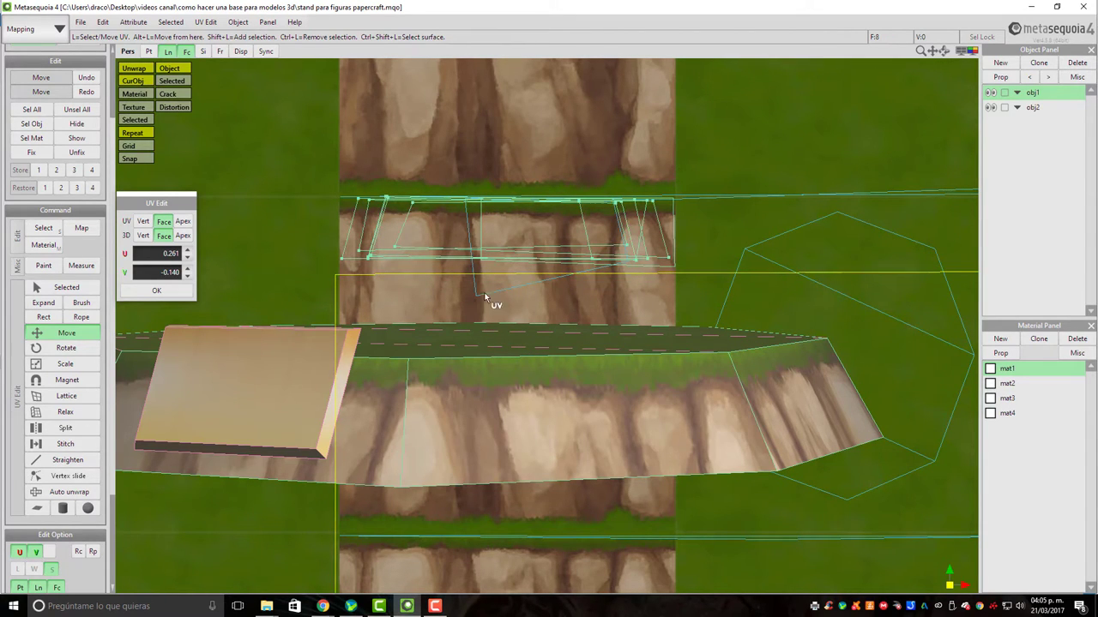
Try the Rotate and Scale commands on the selected side-face outlines and undo the rotation
{"action": "right_click_drag", "start_coordinate": [433, 426], "coordinate": [446, 435]}
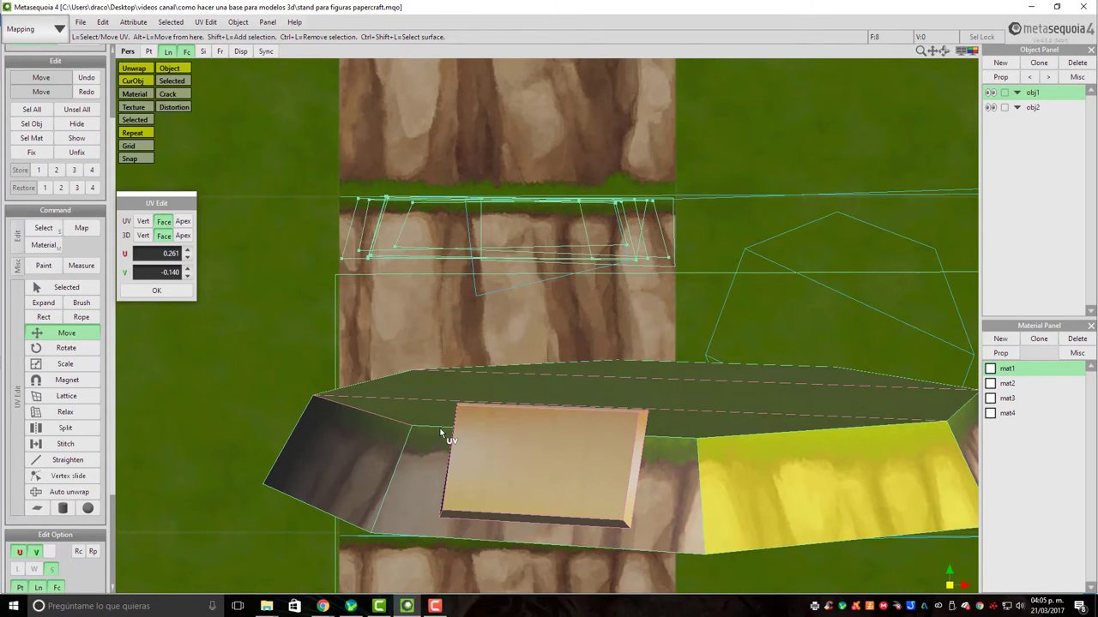
{"action": "left_click", "coordinate": [68, 352]}
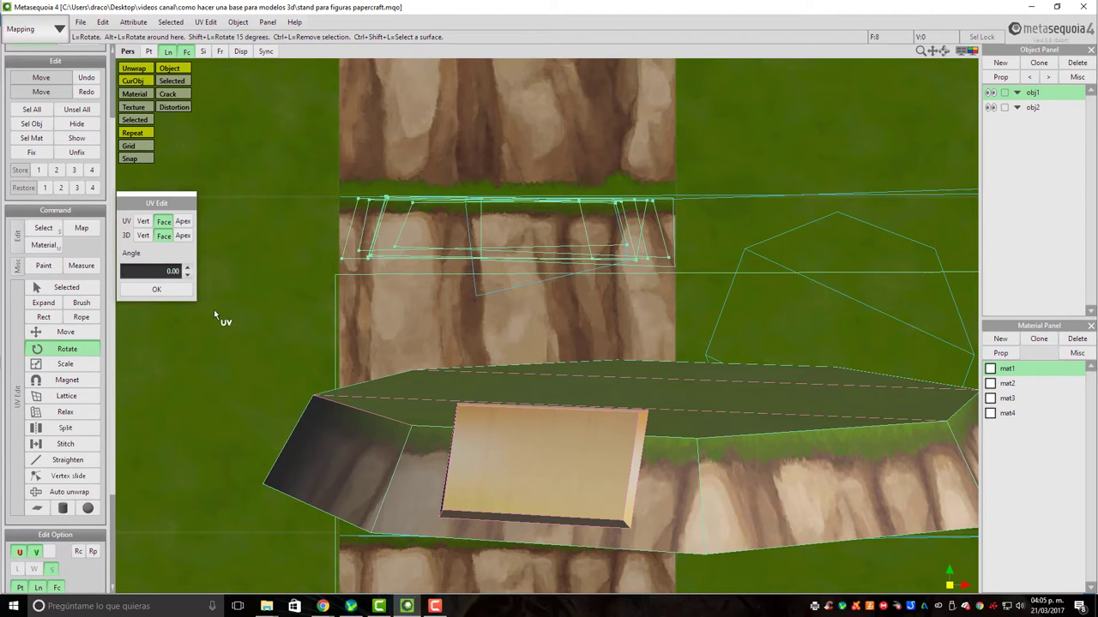
{"action": "left_click_drag", "start_coordinate": [401, 243], "coordinate": [414, 234]}
{"action": "left_click_drag", "start_coordinate": [359, 201], "coordinate": [376, 164]}
{"action": "key", "text": "ctrl+z"}
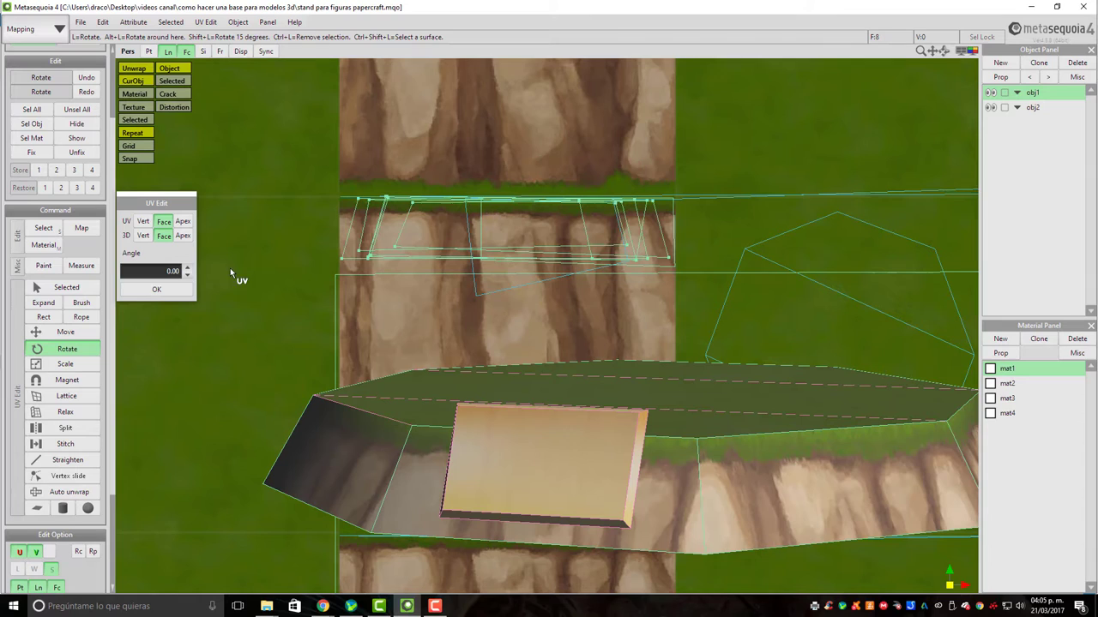
{"action": "left_click", "coordinate": [69, 366]}
{"action": "left_click_drag", "start_coordinate": [362, 203], "coordinate": [370, 242]}
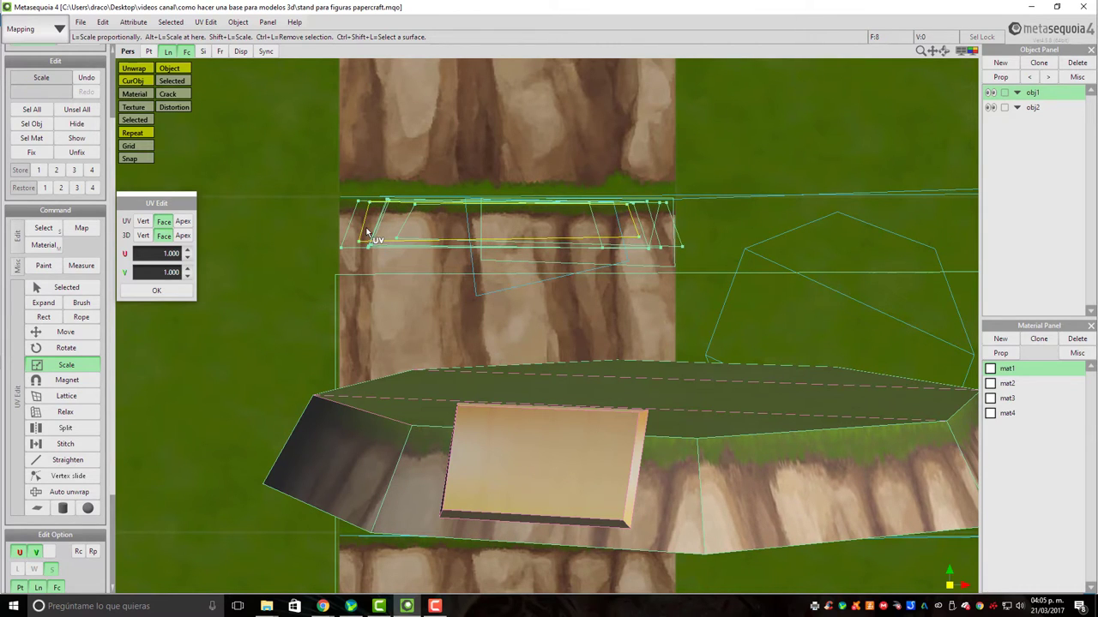
Pull the lower-right corner of the side-face outlines slightly inward with Magnet, and reposition the Lattice cage beside the octagonal outline
{"action": "left_click", "coordinate": [65, 380]}
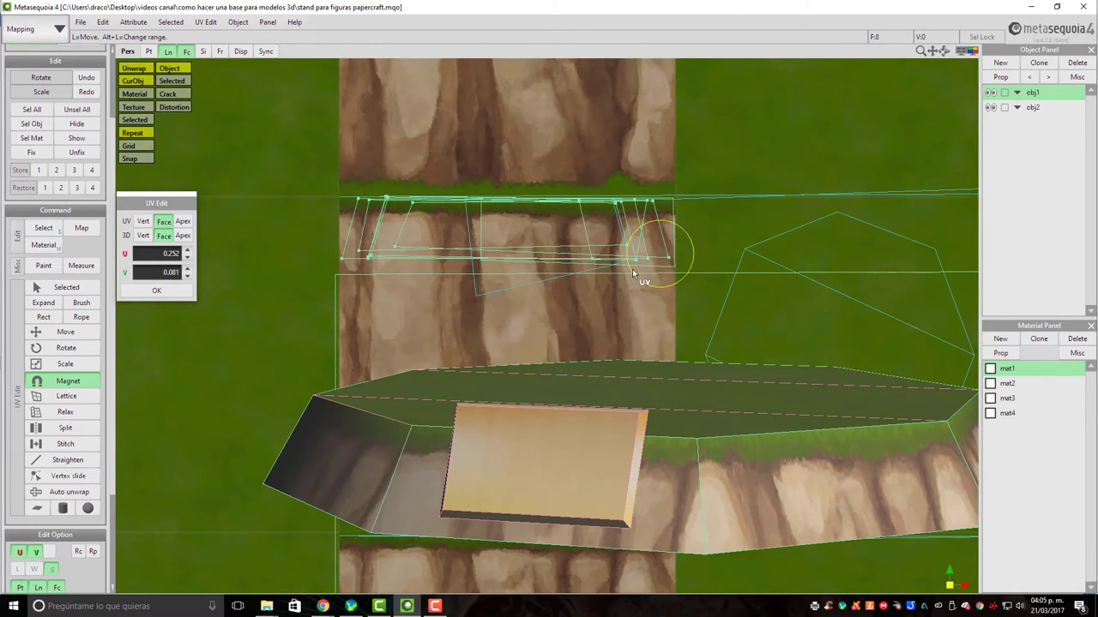
{"action": "mouse_move", "coordinate": [666, 258]}
{"action": "left_mouse_down"}
{"action": "mouse_move", "coordinate": [695, 273]}
{"action": "mouse_move", "coordinate": [665, 249]}
{"action": "mouse_move", "coordinate": [564, 235]}
{"action": "mouse_move", "coordinate": [571, 254]}
{"action": "mouse_move", "coordinate": [564, 244]}
{"action": "mouse_move", "coordinate": [608, 264]}
{"action": "mouse_move", "coordinate": [663, 255]}
{"action": "left_mouse_up"}
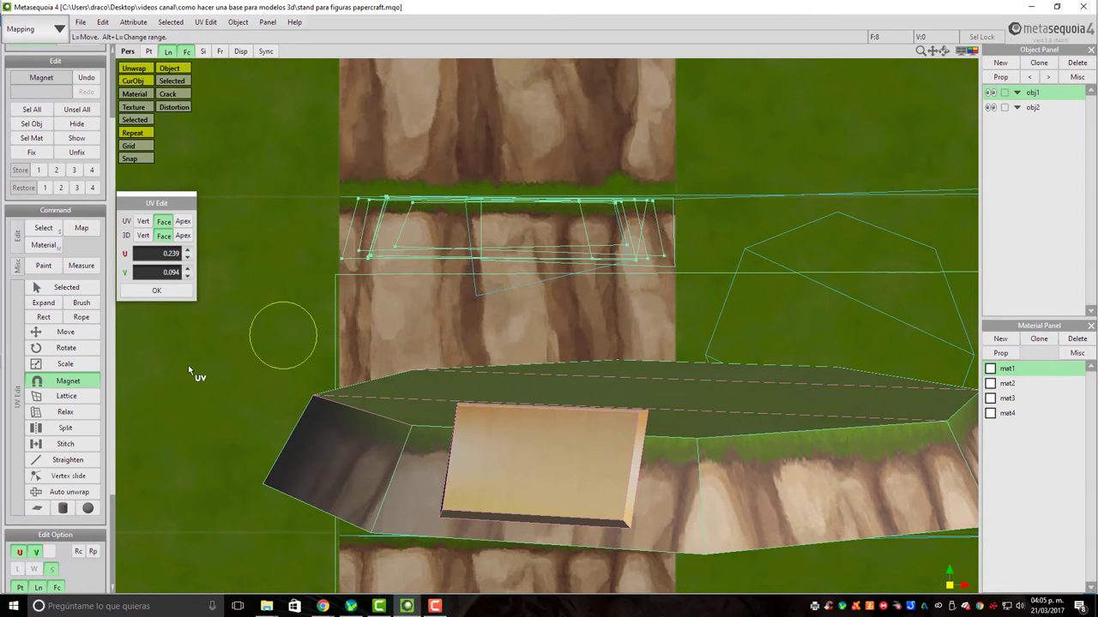
{"action": "left_click", "coordinate": [68, 397]}
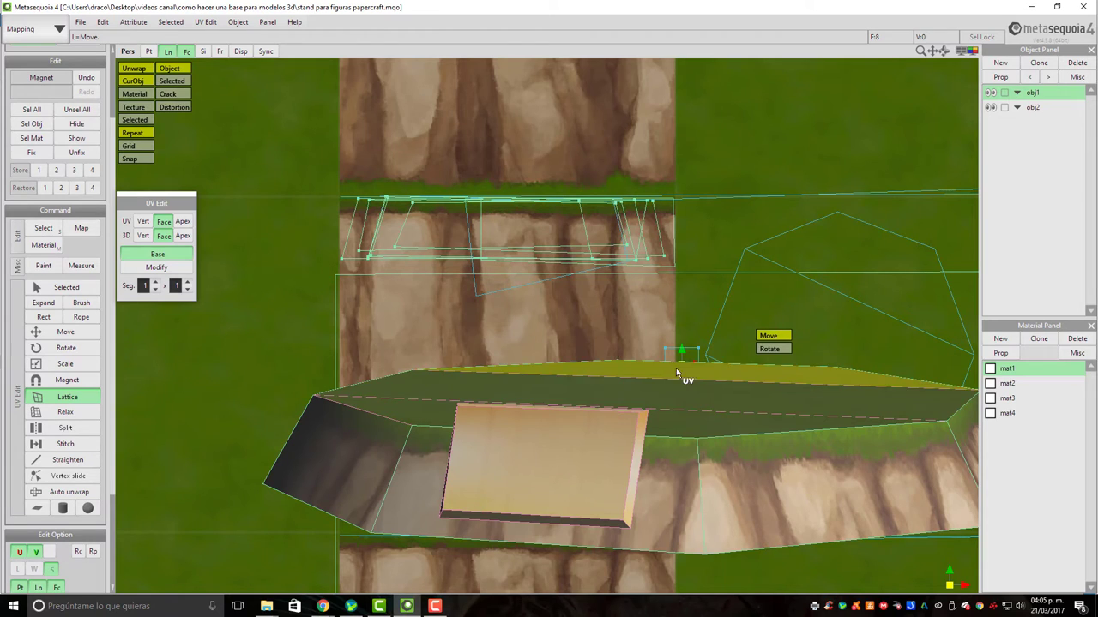
{"action": "right_click_drag", "start_coordinate": [629, 515], "coordinate": [639, 433]}
{"action": "left_click_drag", "start_coordinate": [681, 365], "coordinate": [684, 340]}
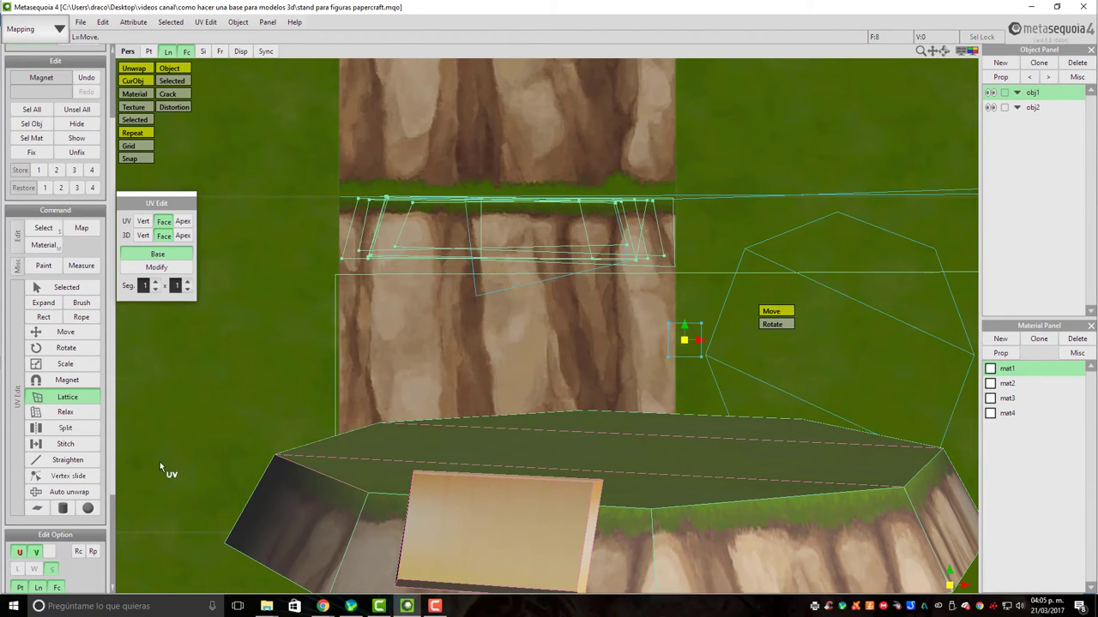
Try Split on the stand's front side-face edge in the 3D view, and clear the whole face selection
{"action": "left_click", "coordinate": [71, 429]}
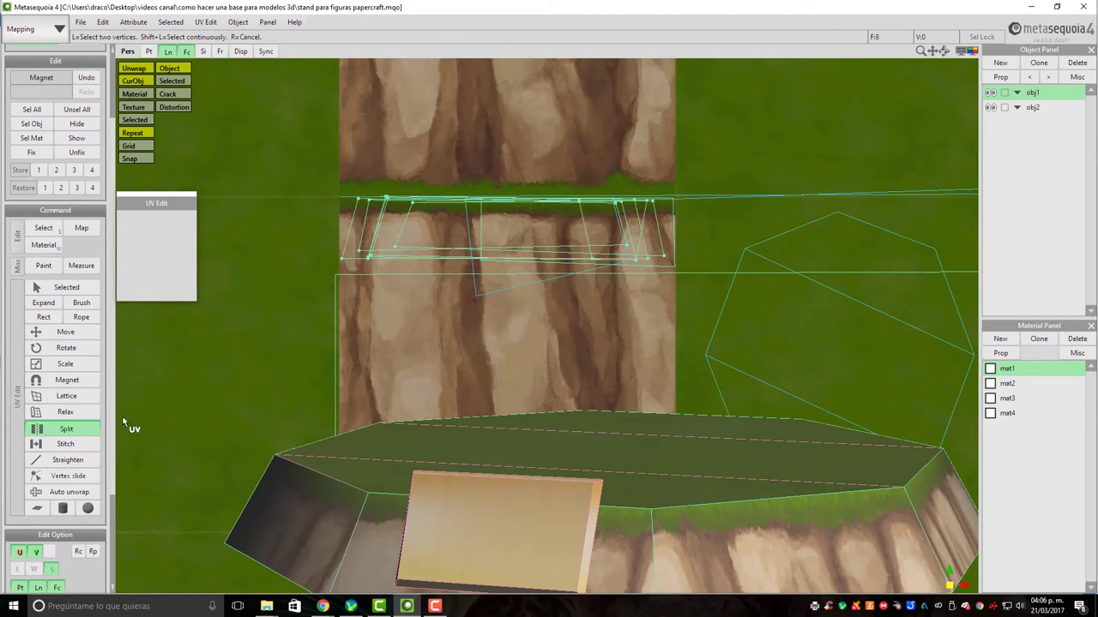
{"action": "right_click_drag", "start_coordinate": [659, 466], "coordinate": [580, 312]}
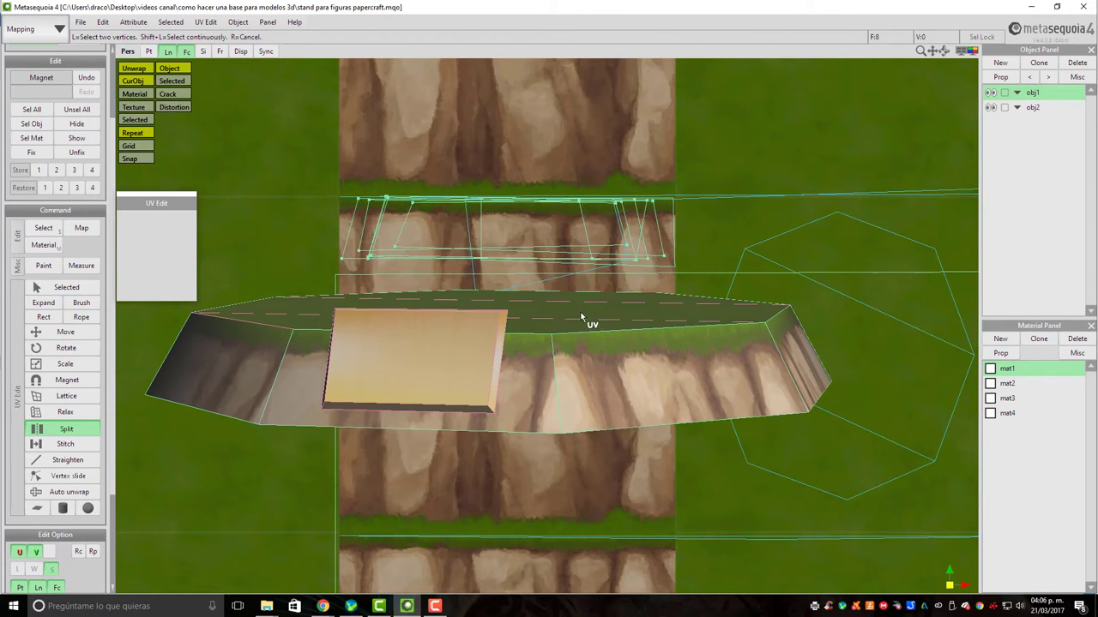
{"action": "right_click_drag", "start_coordinate": [625, 355], "coordinate": [483, 366]}
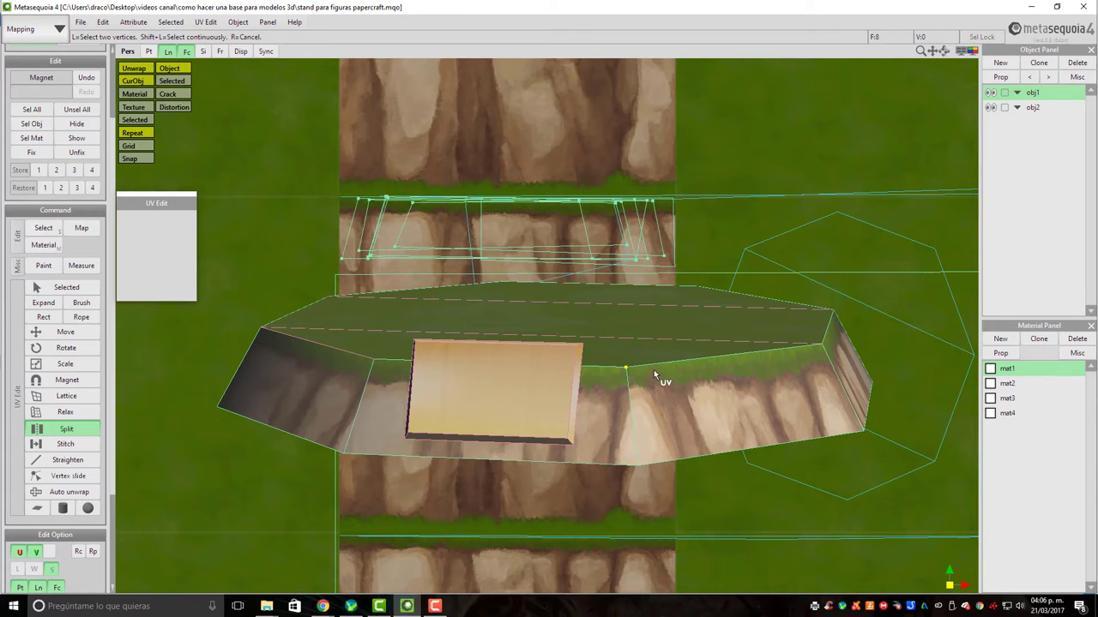
{"action": "left_click", "coordinate": [576, 432]}
{"action": "left_click", "coordinate": [75, 110]}
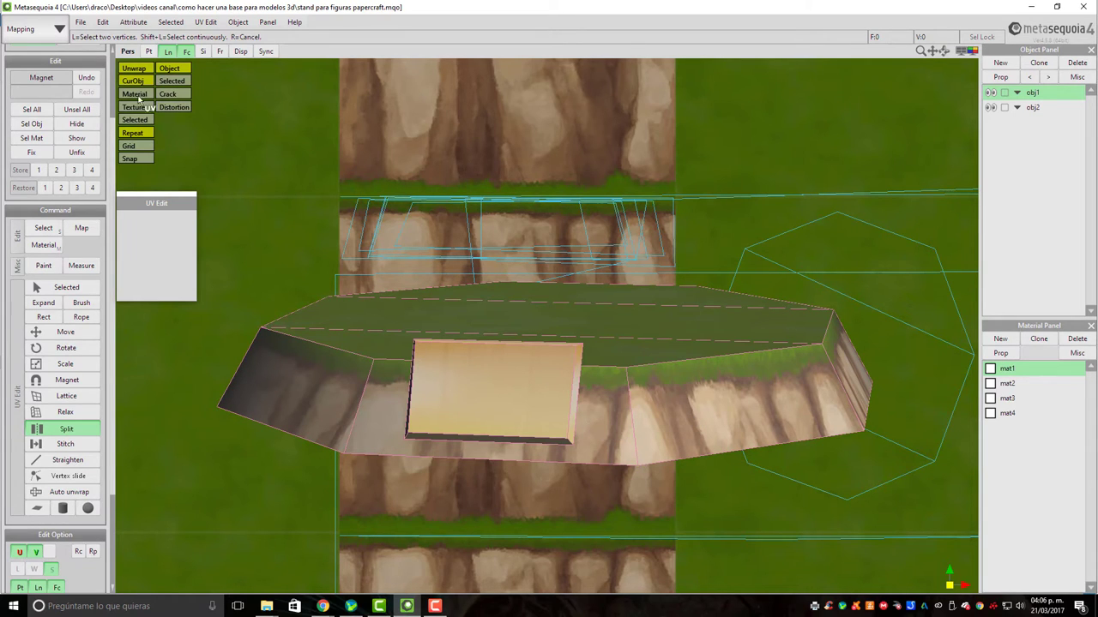
Select the front side face and its right-hand neighbour on the stand, and try Split along their shared edge
{"action": "left_click", "coordinate": [69, 289]}
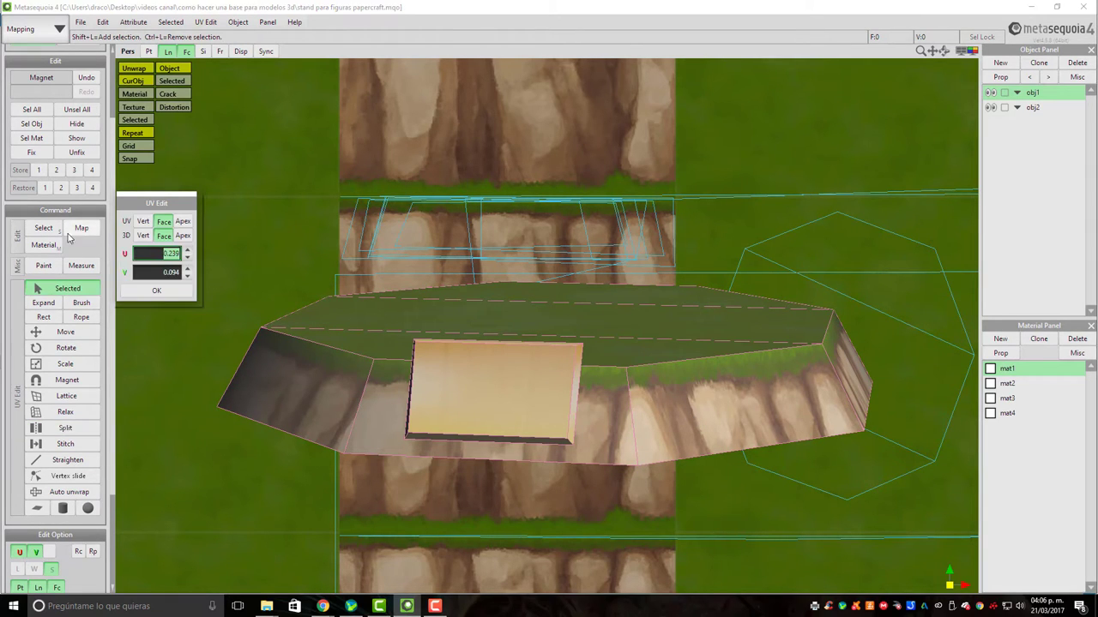
{"action": "left_click", "coordinate": [677, 410]}
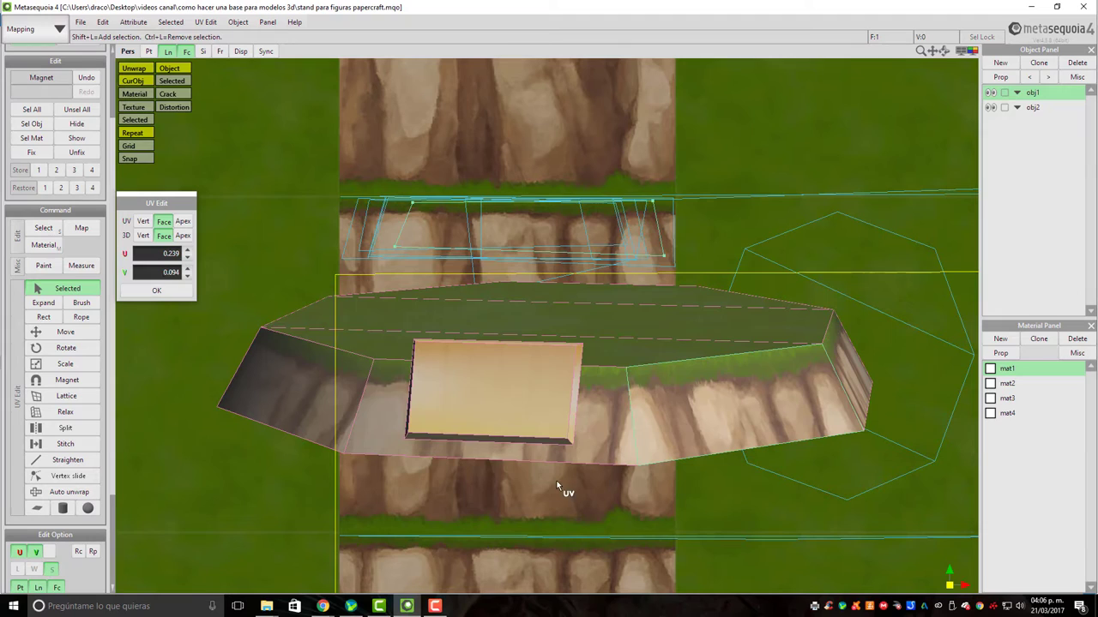
{"action": "left_click", "coordinate": [604, 448]}
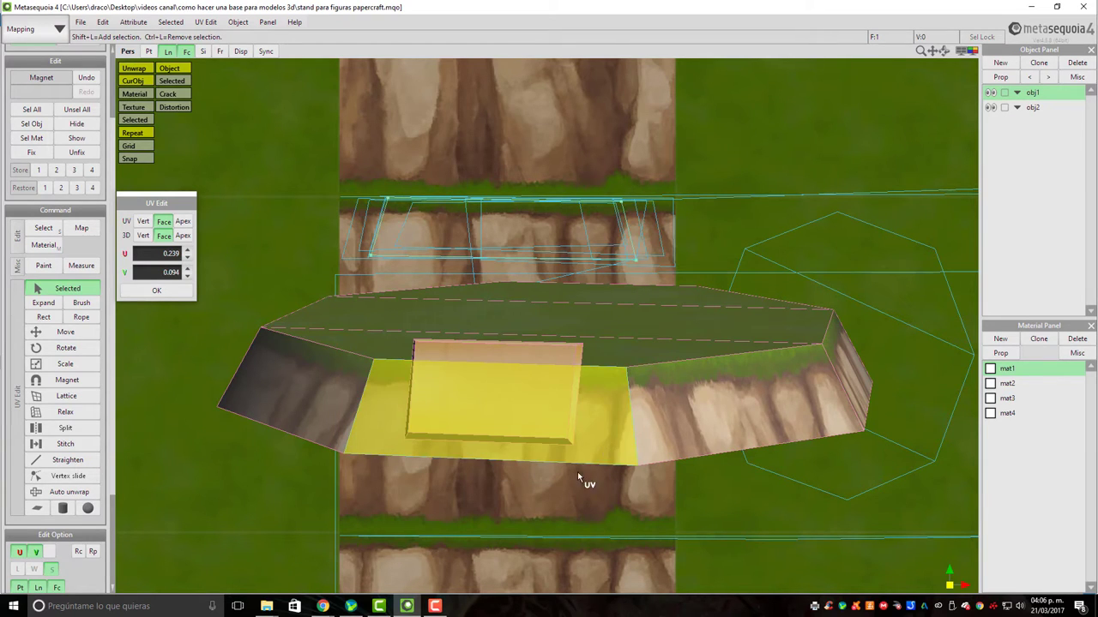
{"action": "left_click", "coordinate": [696, 424], "text": "shift"}
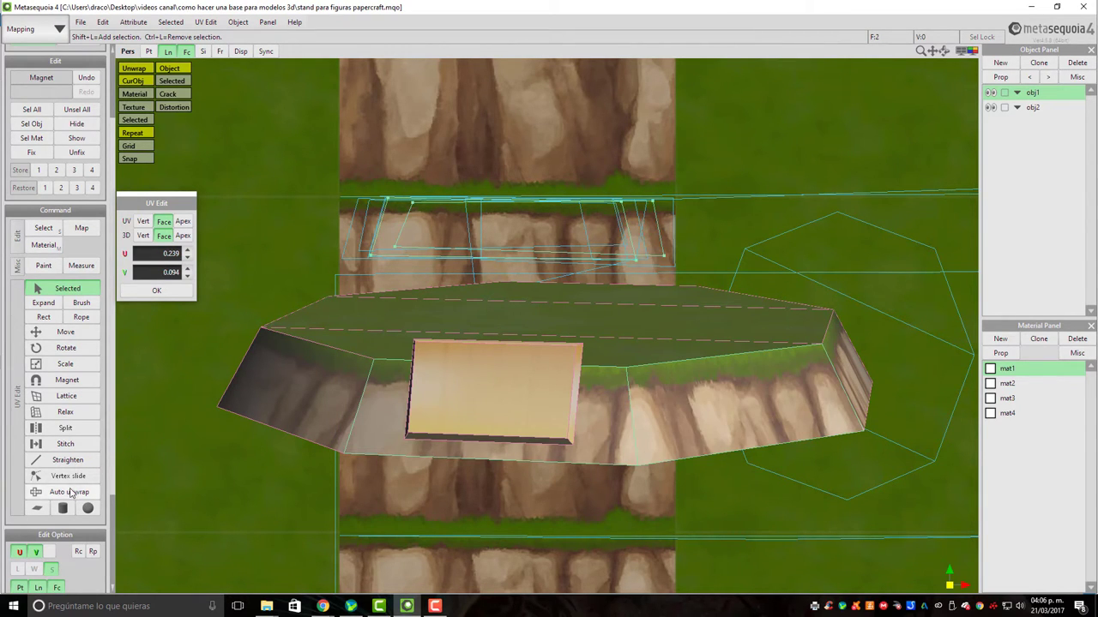
{"action": "left_click", "coordinate": [67, 430]}
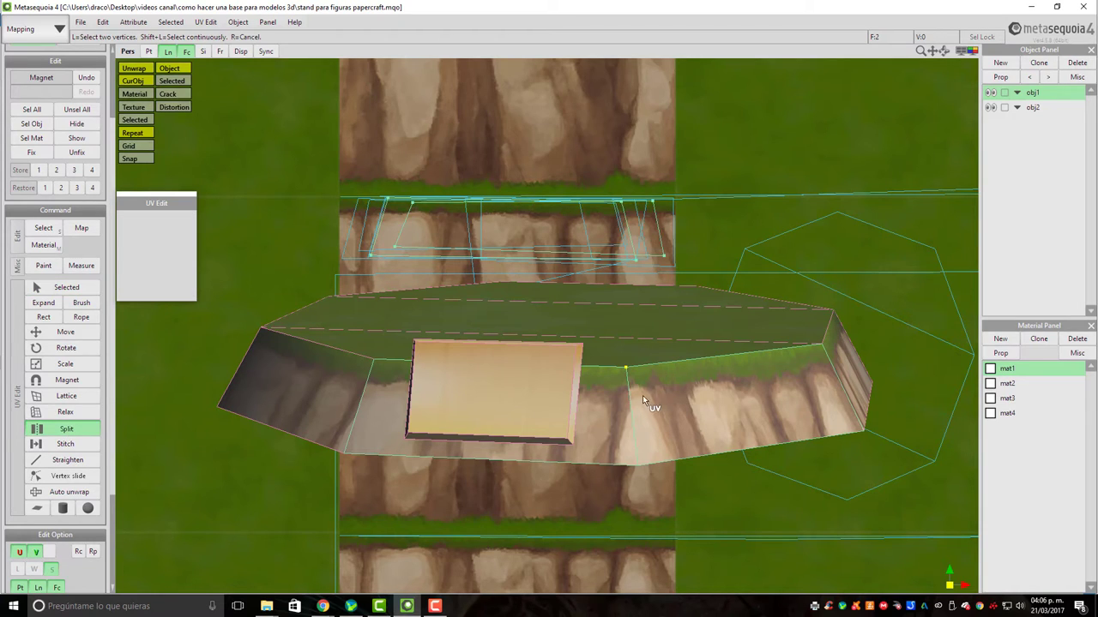
{"action": "left_click", "coordinate": [637, 464]}
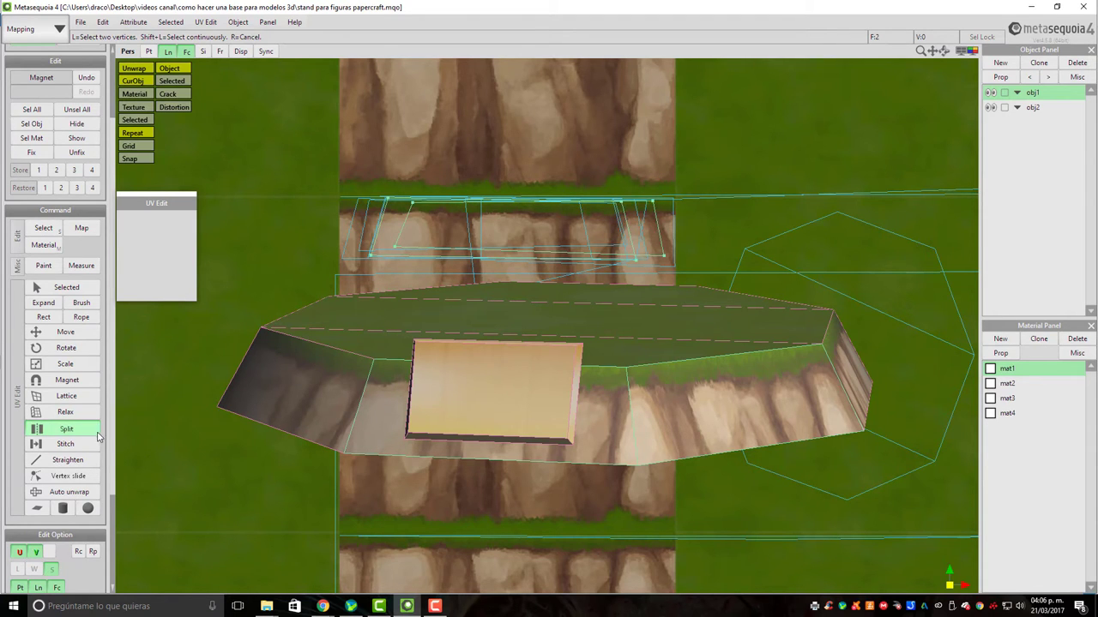
Try Stitch on the shared edges of the stand's side faces, and undo the stitches together with the earlier Magnet pull
{"action": "left_click", "coordinate": [74, 447]}
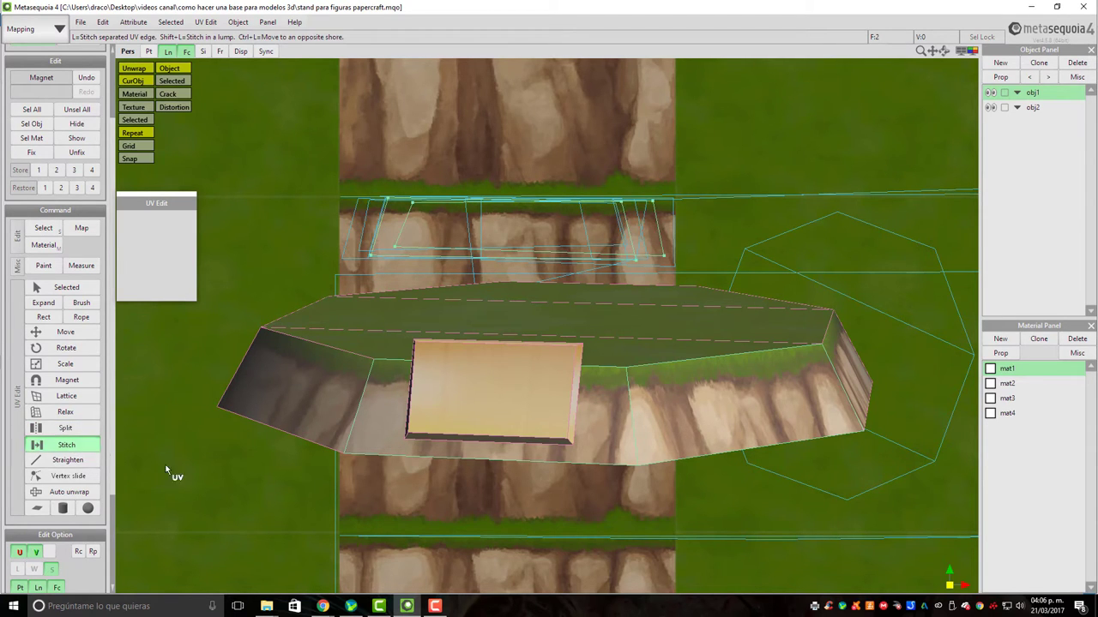
{"action": "left_click", "coordinate": [628, 381]}
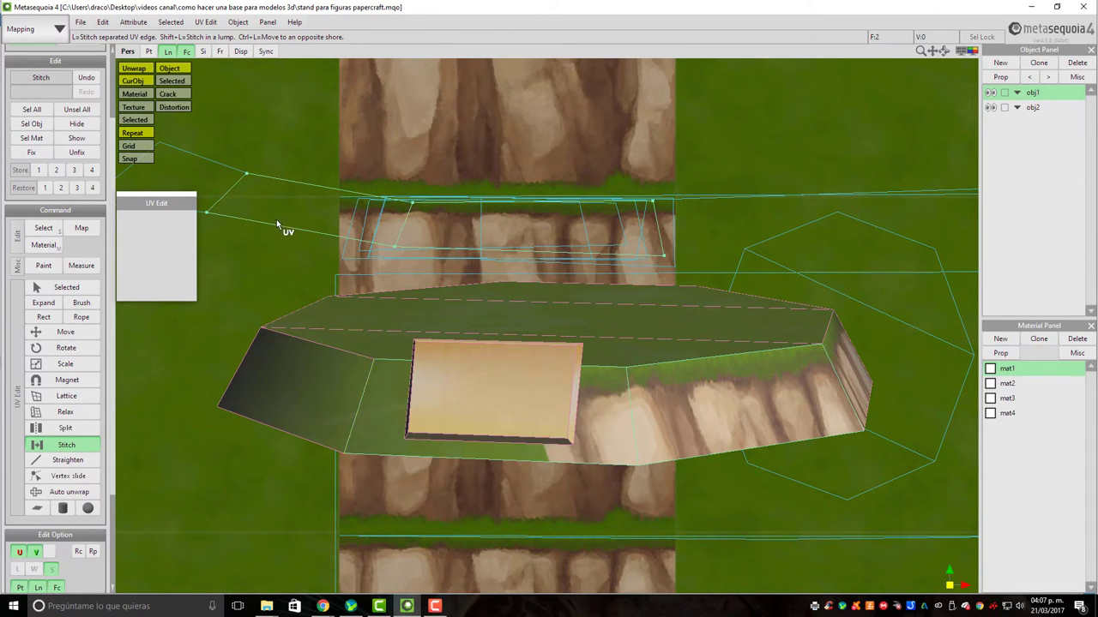
{"action": "scroll", "coordinate": [457, 341], "scroll_direction": "down", "scroll_amount": 5}
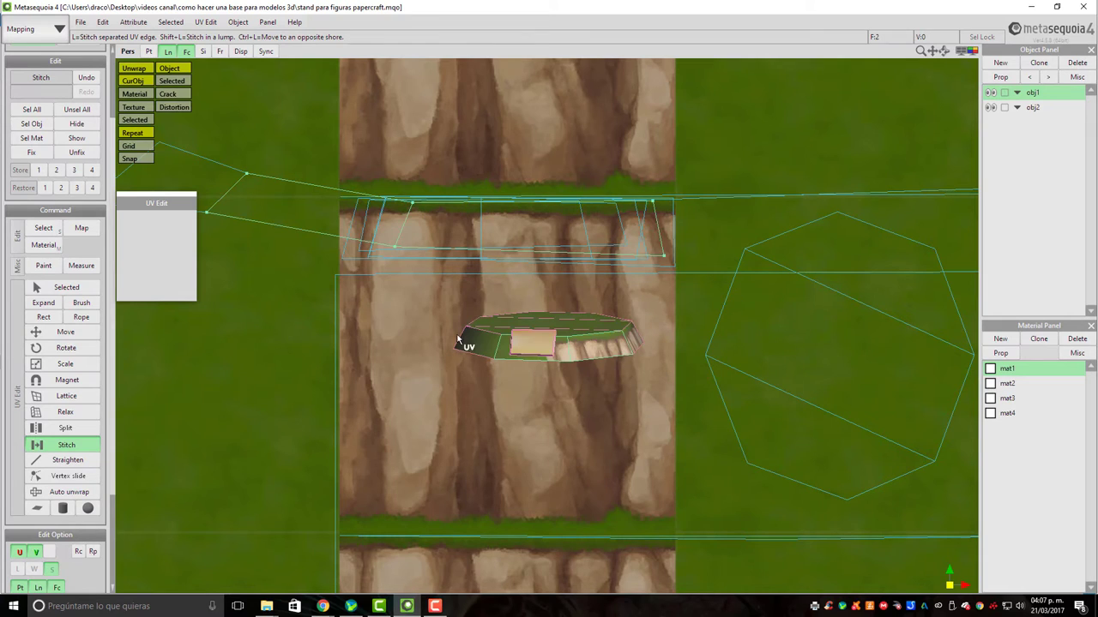
{"action": "left_click", "coordinate": [631, 347]}
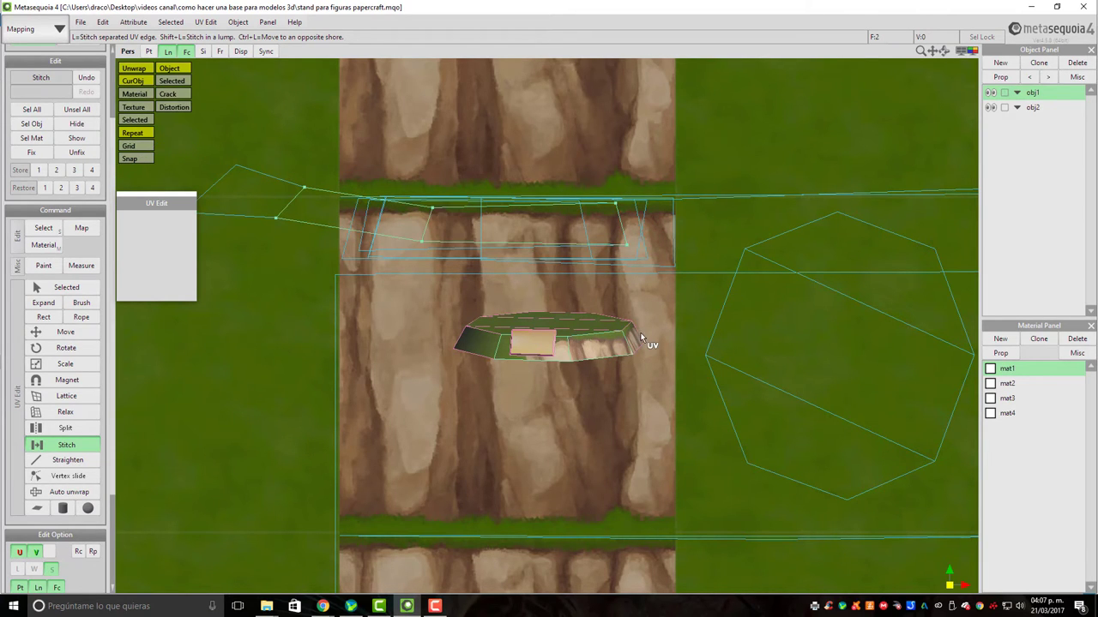
{"action": "left_click", "coordinate": [638, 333]}
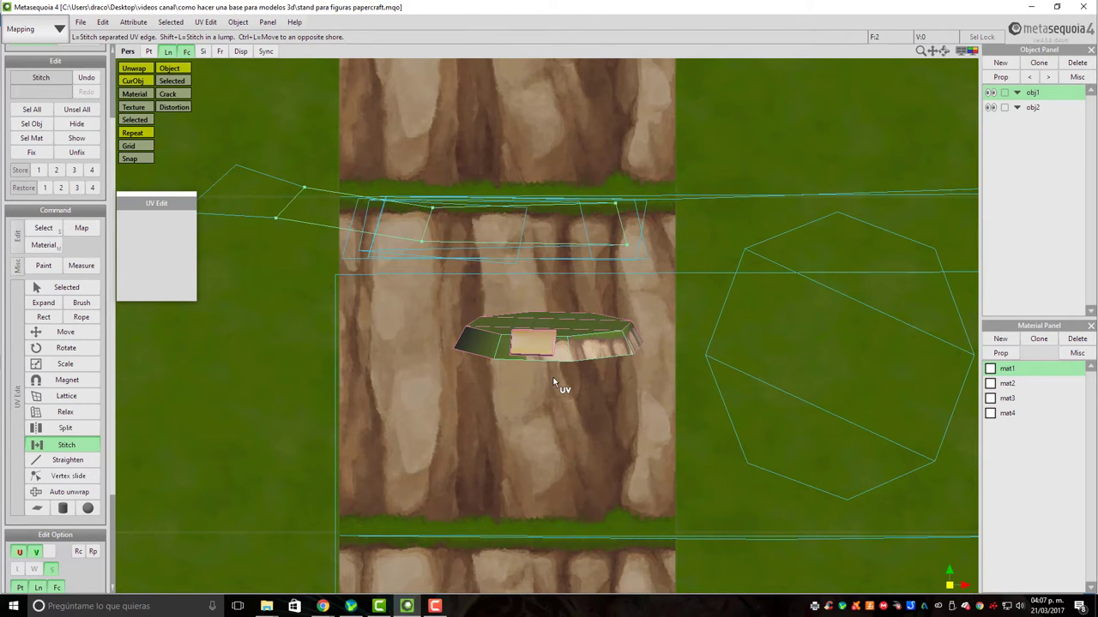
{"action": "key", "text": "ctrl+z"}
{"action": "key", "text": "ctrl+z"}
{"action": "key", "text": "ctrl+z"}
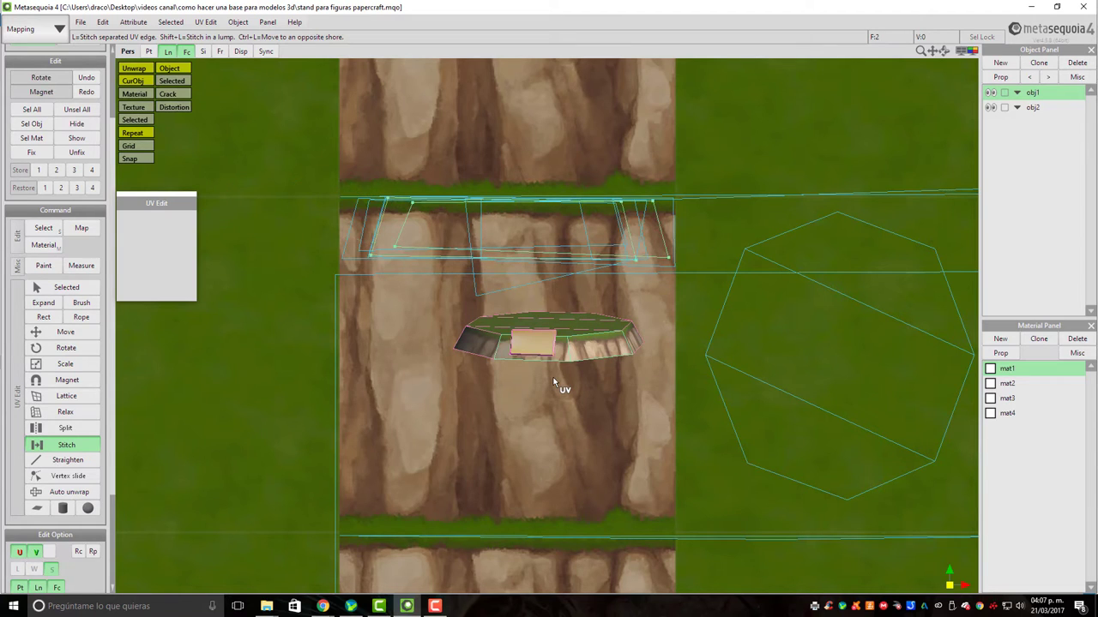
Split the octagonal outline along its lower diagonal, and stitch the two pieces back together
{"action": "middle_click_drag", "start_coordinate": [507, 443], "coordinate": [298, 448]}
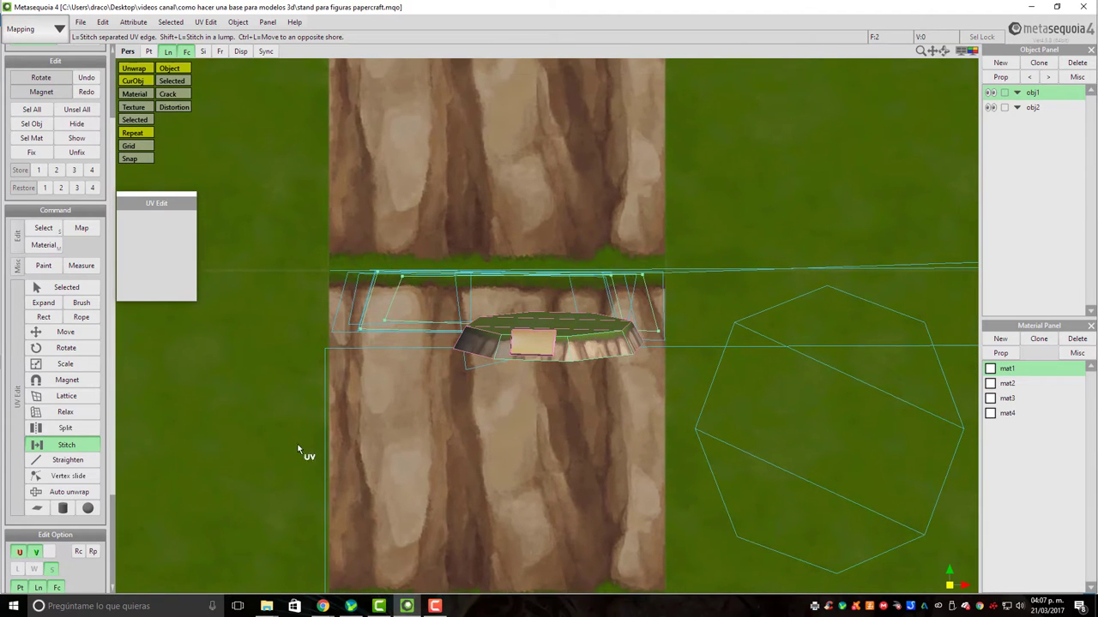
{"action": "left_click", "coordinate": [66, 428]}
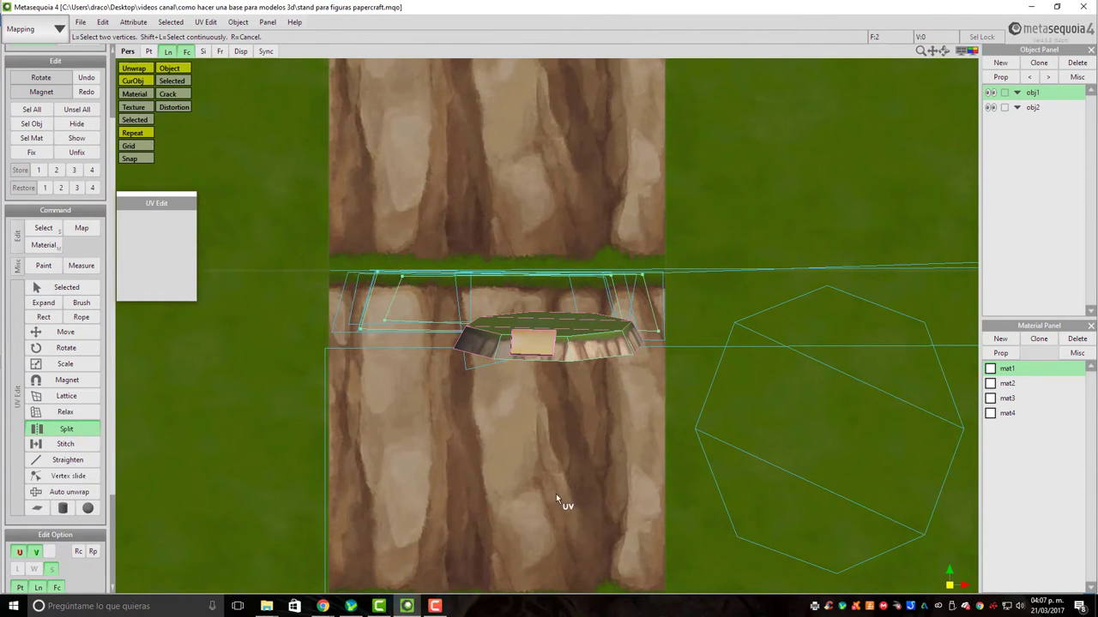
{"action": "left_click", "coordinate": [696, 428]}
{"action": "left_click", "coordinate": [912, 532]}
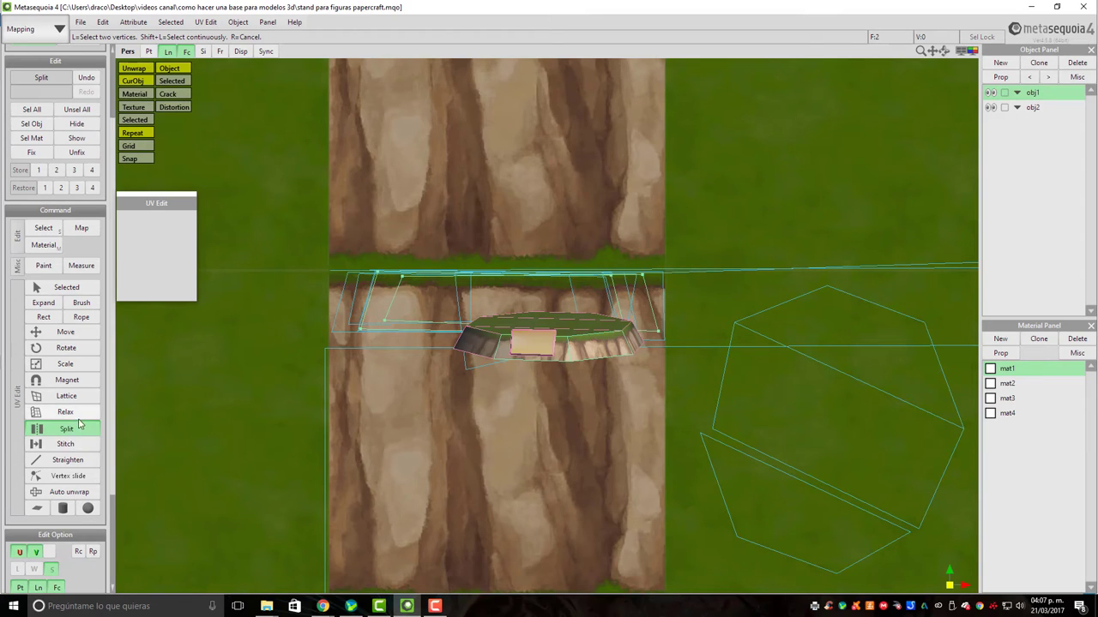
{"action": "left_click", "coordinate": [66, 444]}
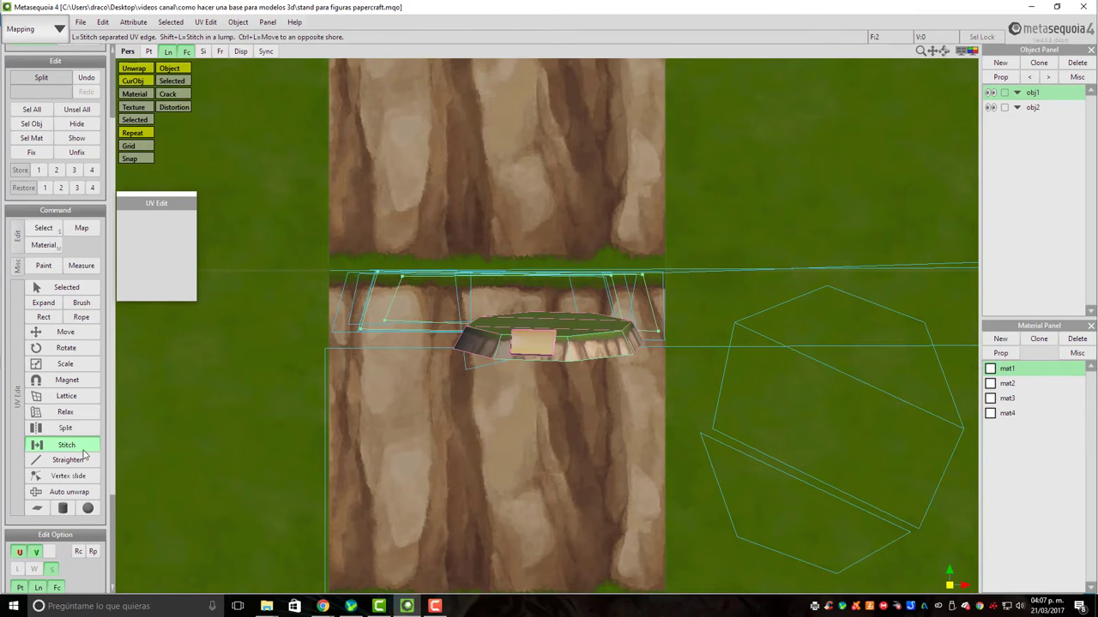
{"action": "left_click", "coordinate": [856, 508]}
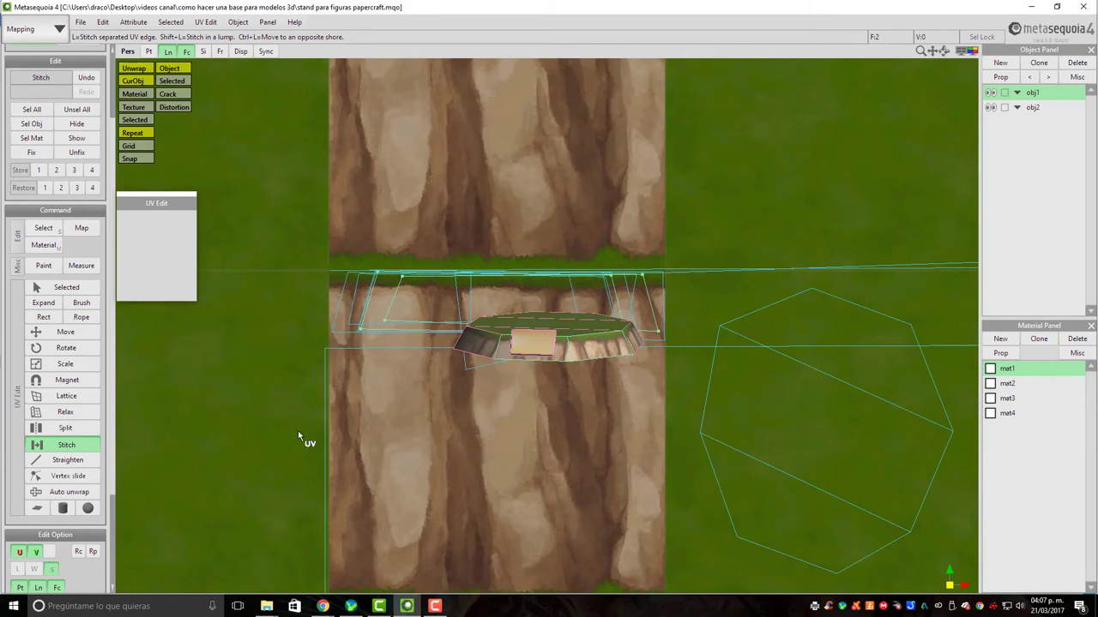
Apply Straighten at the front face's lower-right vertex, and pick its upper-left vertex with Vertex slide
{"action": "left_click", "coordinate": [71, 463]}
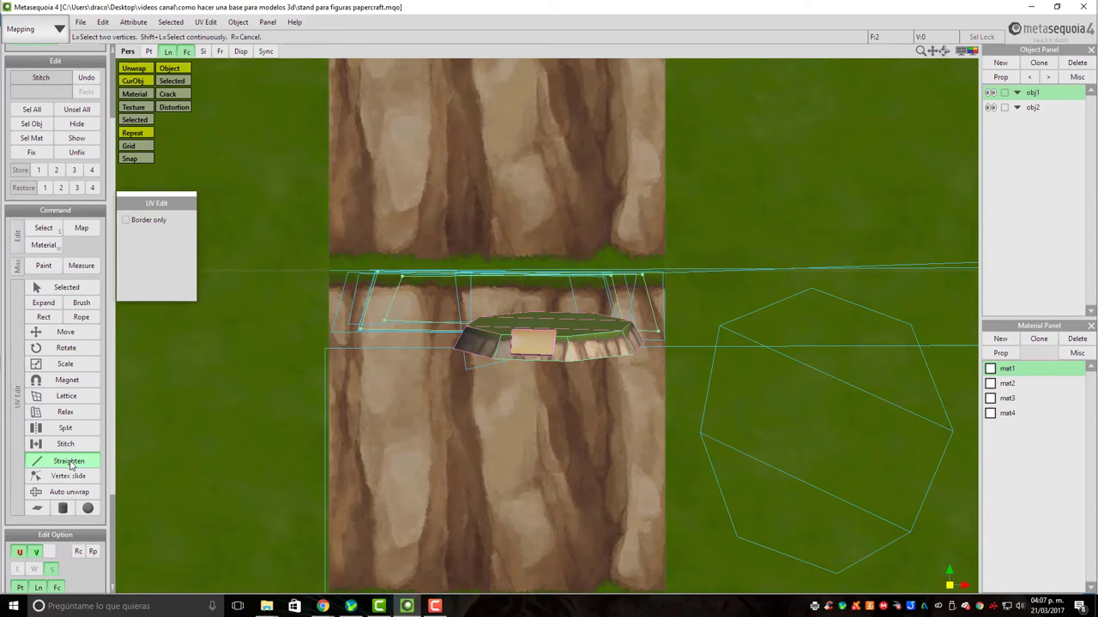
{"action": "left_click", "coordinate": [571, 363]}
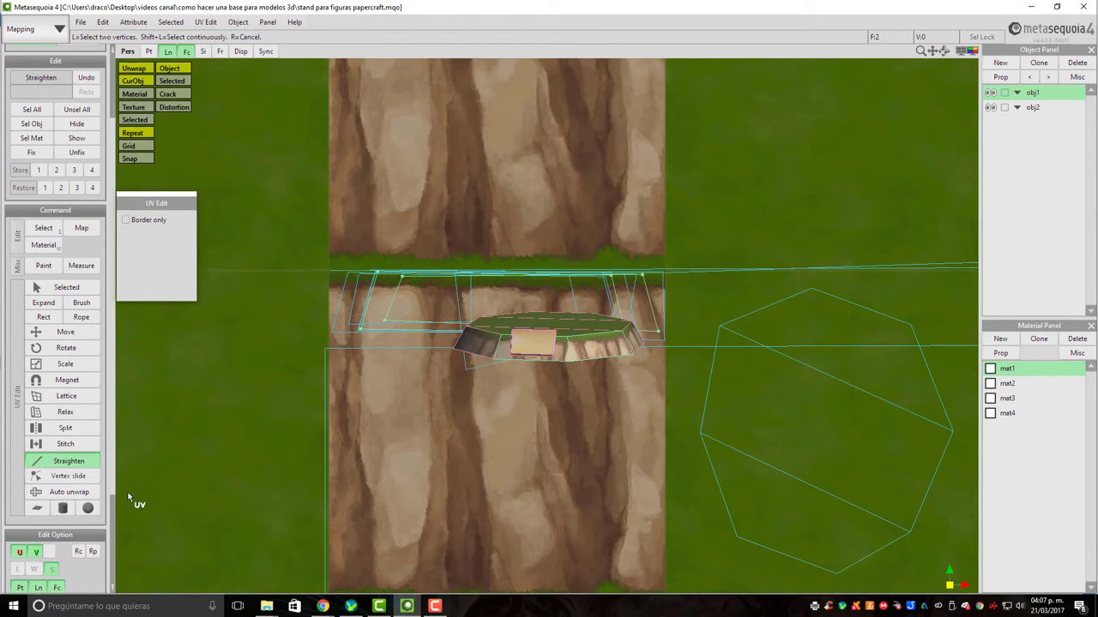
{"action": "left_click", "coordinate": [68, 476]}
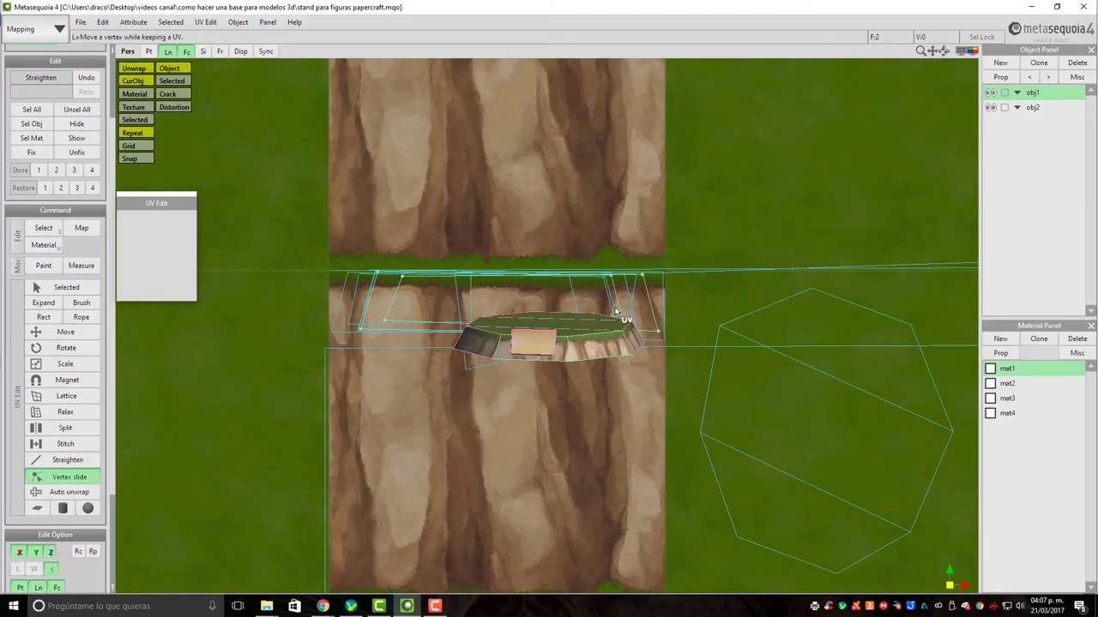
{"action": "left_click", "coordinate": [502, 337]}
{"action": "right_click_drag", "start_coordinate": [634, 360], "coordinate": [600, 334]}
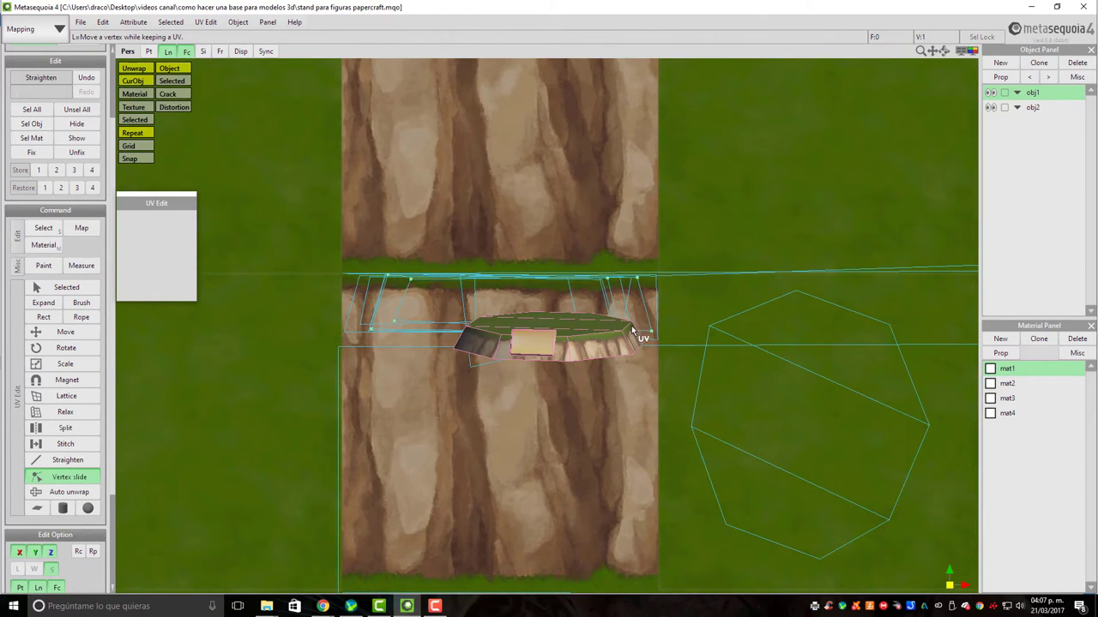
Use the Expand selection in face mode on a side-face outline and on the octagonal outline
{"action": "left_click", "coordinate": [44, 303]}
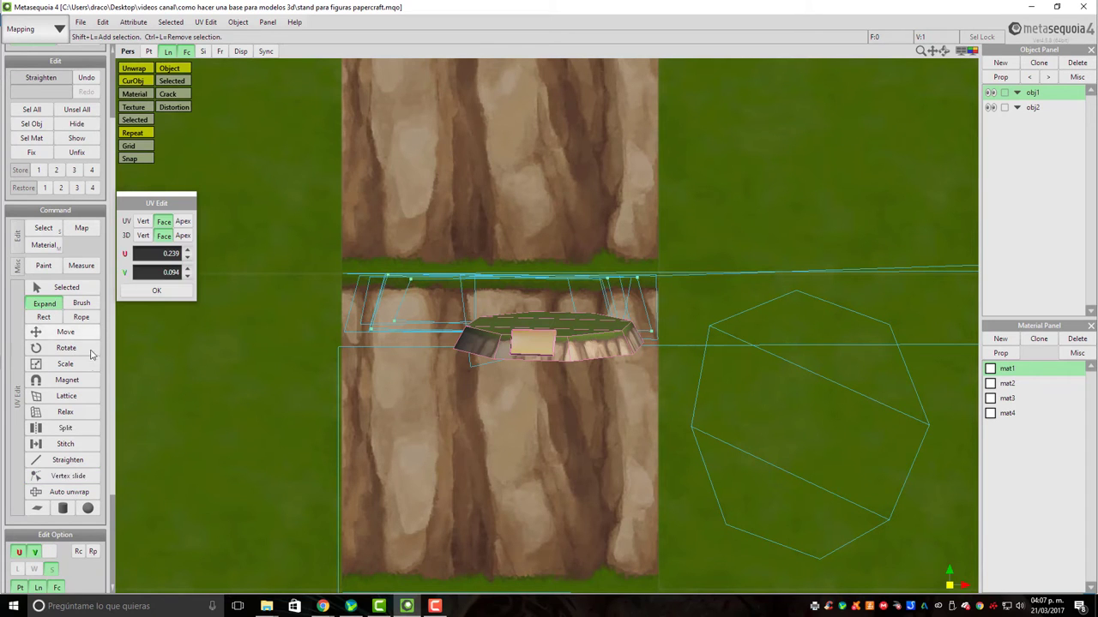
{"action": "left_click", "coordinate": [345, 332]}
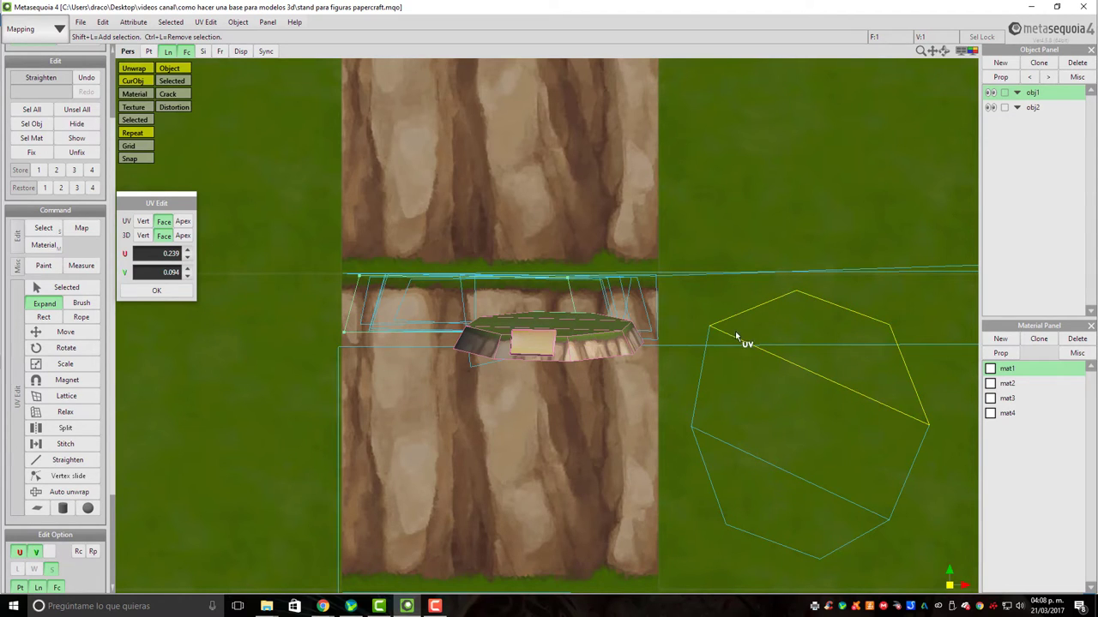
{"action": "left_click", "coordinate": [739, 368]}
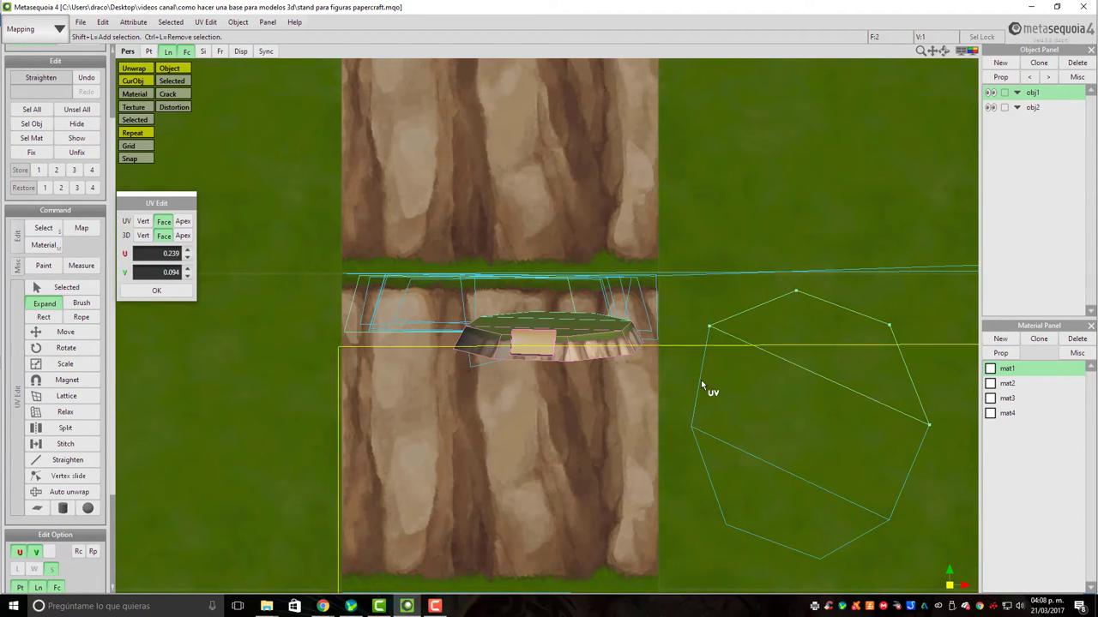
Set the UV and 3D selection modes to Vert, and expand the selection from the octagonal outline's left vertex
{"action": "left_click", "coordinate": [141, 236]}
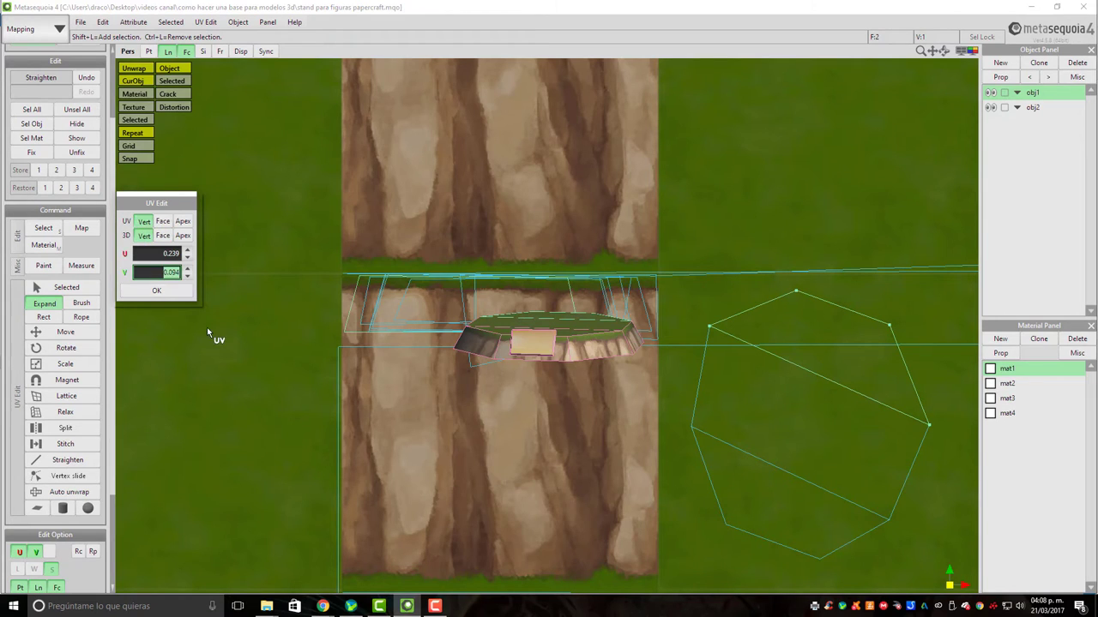
{"action": "left_click", "coordinate": [692, 428]}
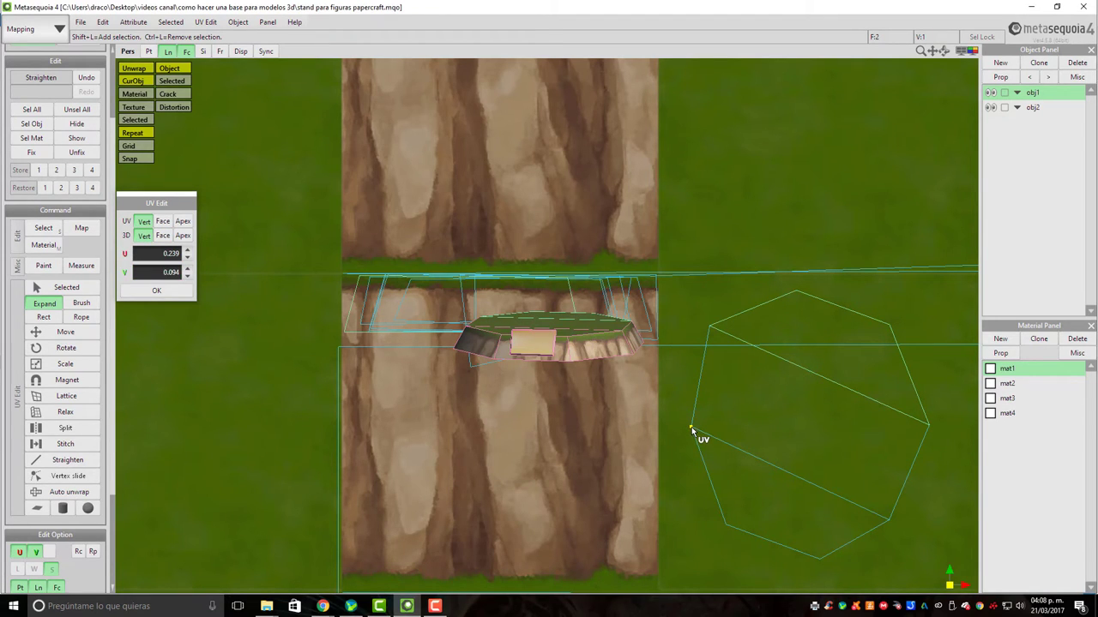
{"action": "left_click", "coordinate": [143, 223]}
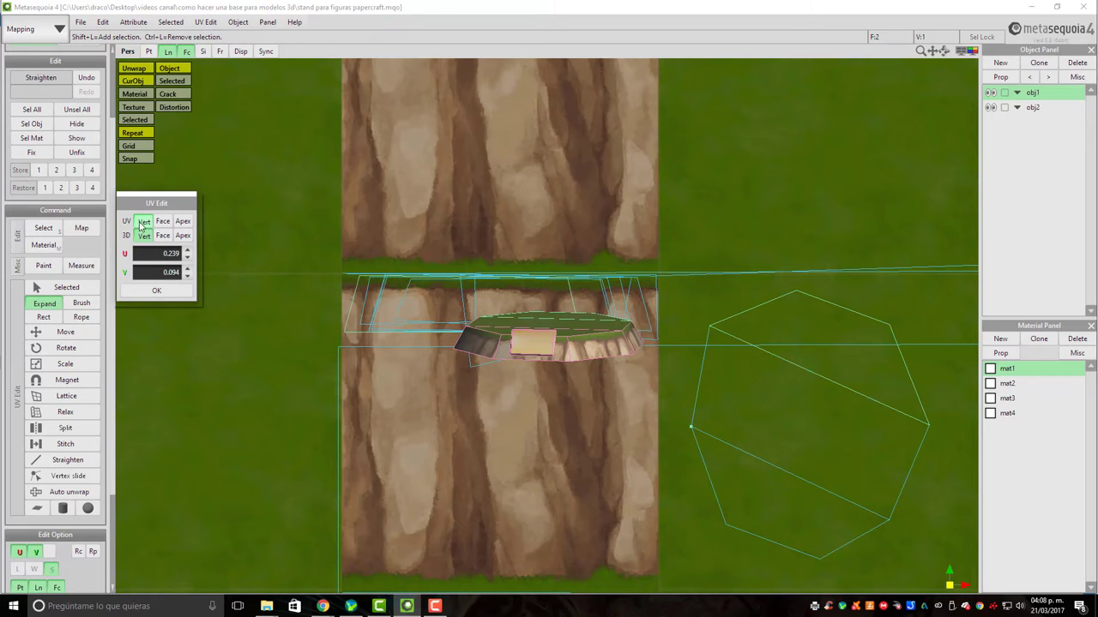
{"action": "left_click", "coordinate": [693, 427]}
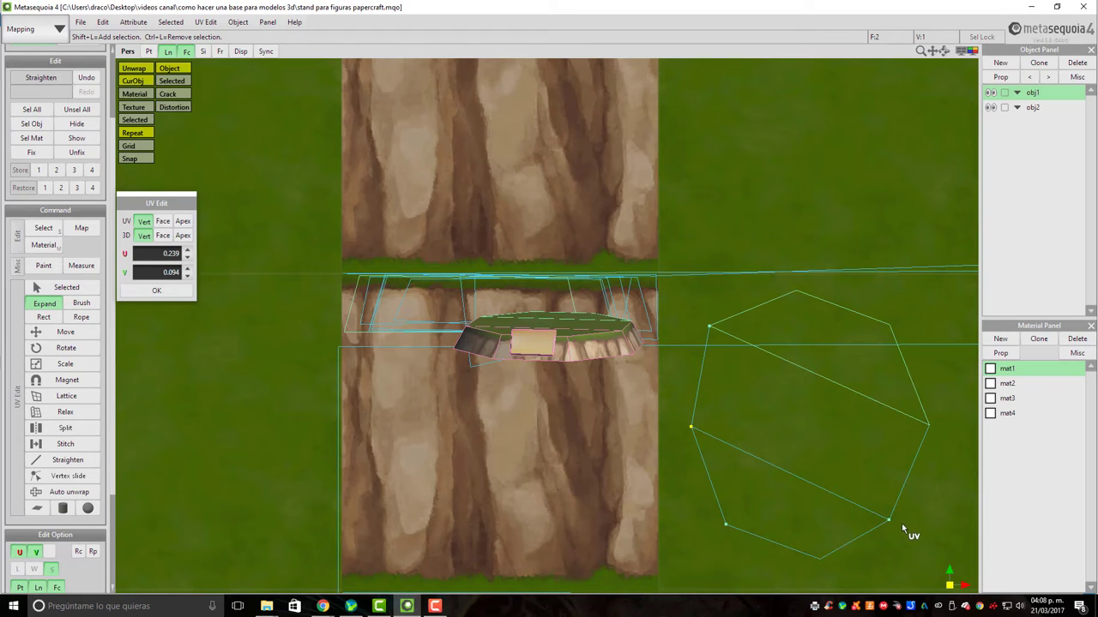
{"action": "key", "text": "ctrl+z"}
Show the Brush selection command, and activate Move with the octagonal outline's vertices selected
{"action": "left_click", "coordinate": [77, 306]}
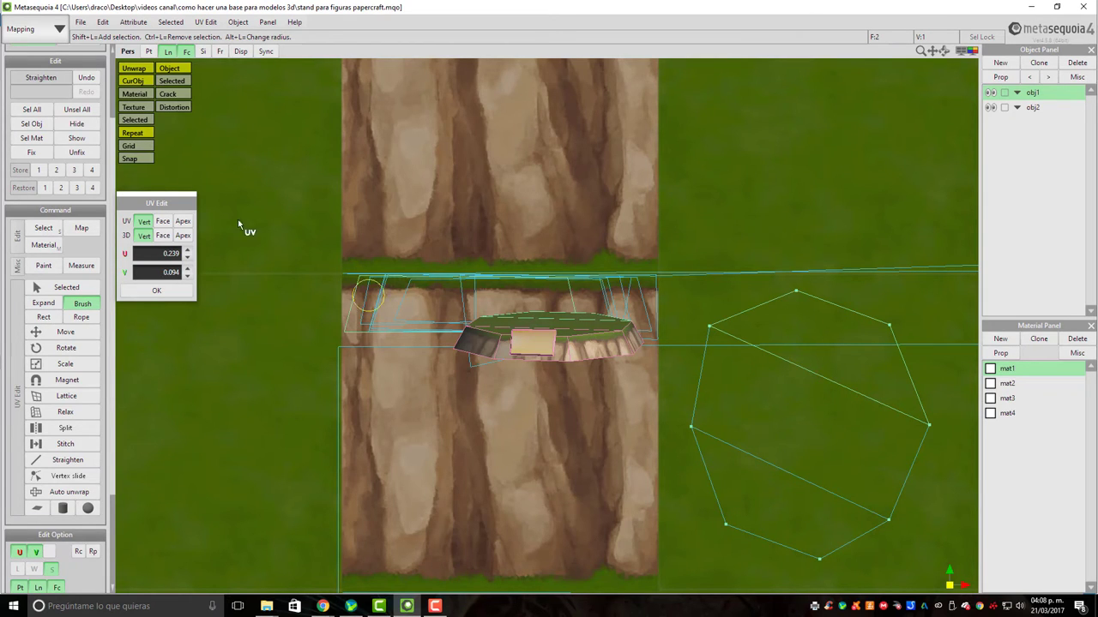
{"action": "left_click", "coordinate": [66, 335]}
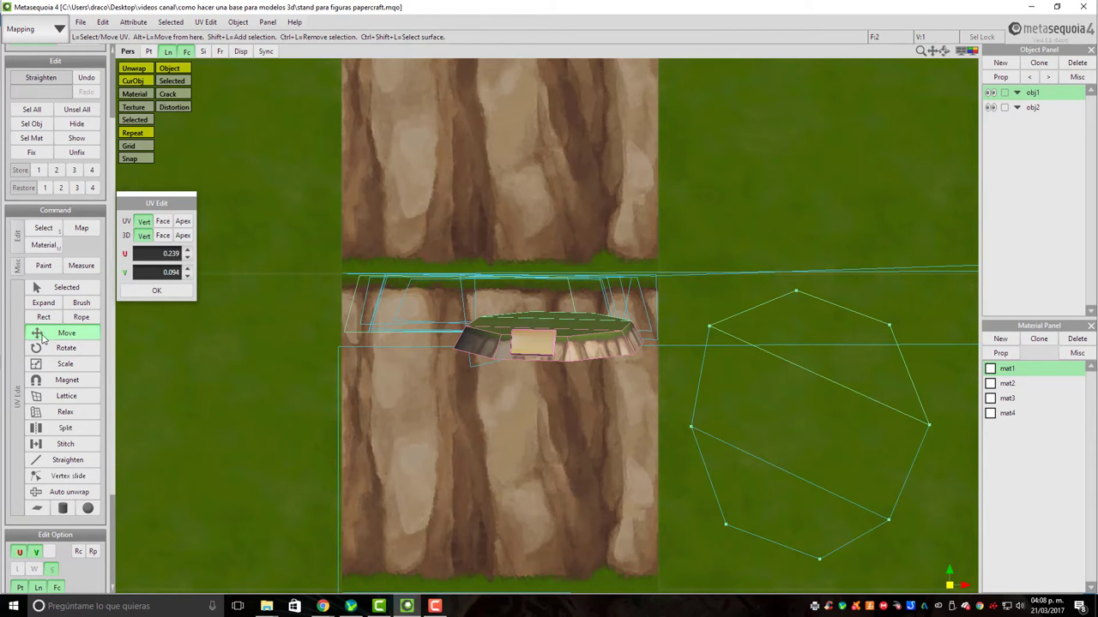
{"action": "scroll", "coordinate": [526, 385], "scroll_direction": "down", "scroll_amount": 2}
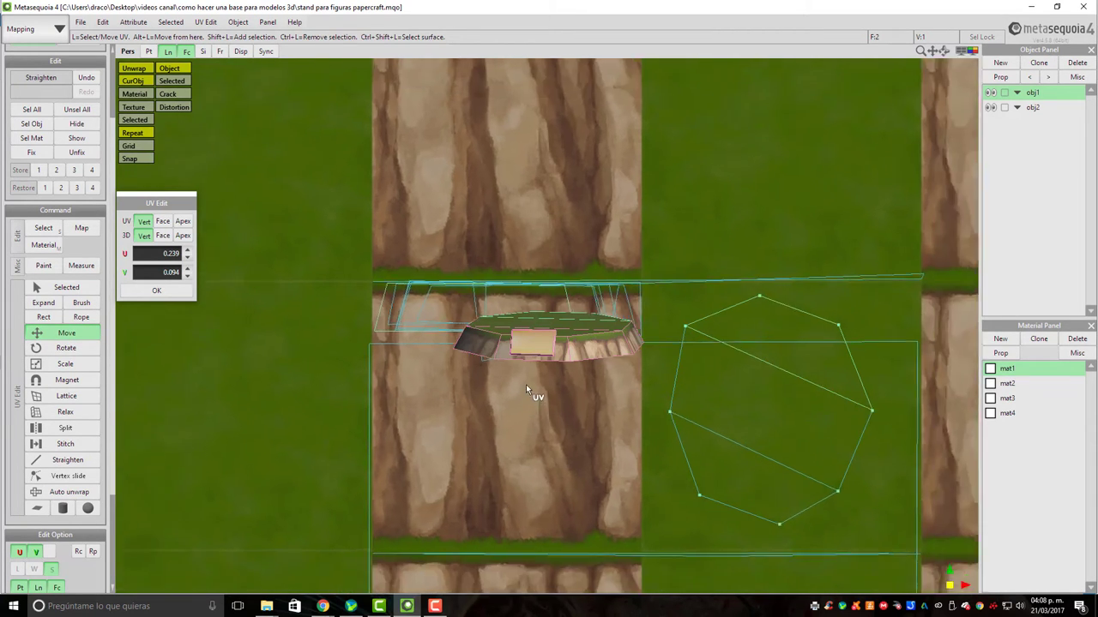
Try moving the octagonal outline's upper-left vertex with Move, and pick on the top of the 3D stand
{"action": "scroll", "coordinate": [551, 331], "scroll_direction": "up", "scroll_amount": 4}
{"action": "scroll", "coordinate": [551, 329], "scroll_direction": "down", "scroll_amount": 2}
{"action": "right_click_drag", "start_coordinate": [552, 329], "coordinate": [790, 448]}
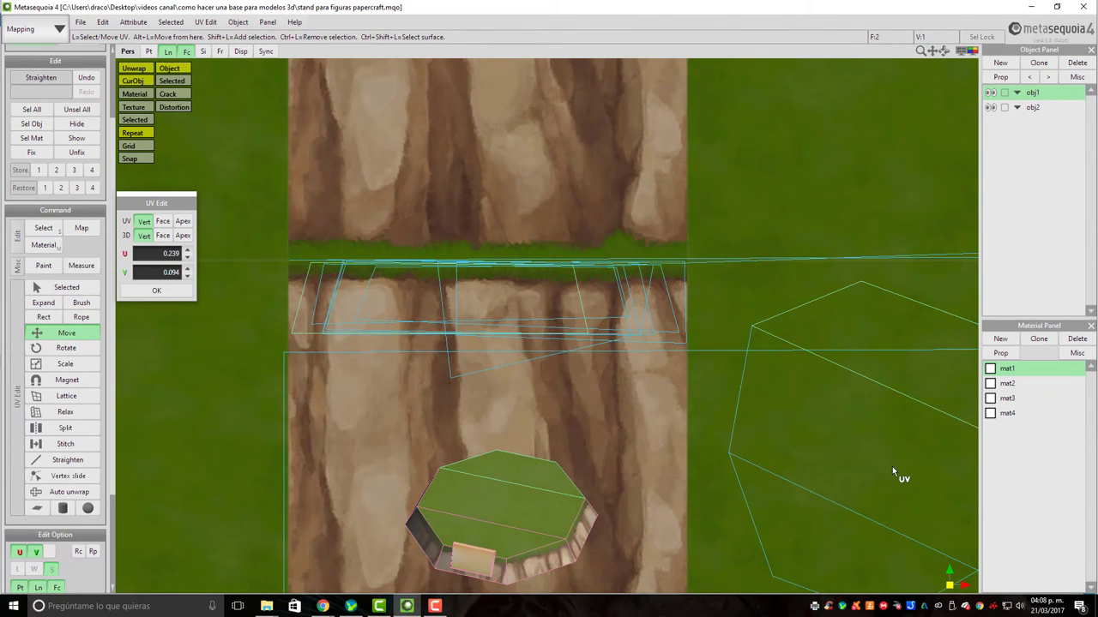
{"action": "left_click", "coordinate": [837, 467]}
{"action": "mouse_move", "coordinate": [750, 325]}
{"action": "left_mouse_down"}
{"action": "mouse_move", "coordinate": [821, 380]}
{"action": "mouse_move", "coordinate": [801, 380]}
{"action": "mouse_move", "coordinate": [764, 335]}
{"action": "mouse_move", "coordinate": [628, 480]}
{"action": "mouse_move", "coordinate": [380, 427]}
{"action": "mouse_move", "coordinate": [343, 436]}
{"action": "mouse_move", "coordinate": [446, 445]}
{"action": "mouse_move", "coordinate": [661, 364]}
{"action": "mouse_move", "coordinate": [595, 417]}
{"action": "mouse_move", "coordinate": [431, 421]}
{"action": "mouse_move", "coordinate": [356, 440]}
{"action": "mouse_move", "coordinate": [845, 347]}
{"action": "mouse_move", "coordinate": [757, 339]}
{"action": "left_mouse_up"}
{"action": "left_click", "coordinate": [486, 519]}
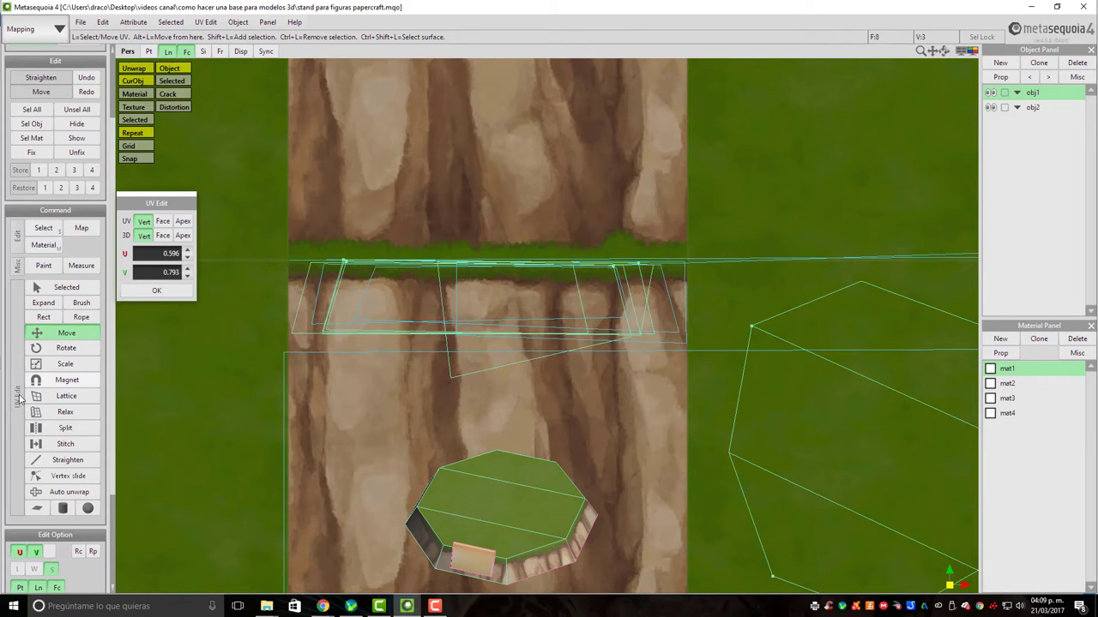
Set the UV and 3D selection modes to Face, and try Move on the octagonal outline as a face
{"action": "left_click", "coordinate": [162, 221]}
{"action": "left_click", "coordinate": [163, 236]}
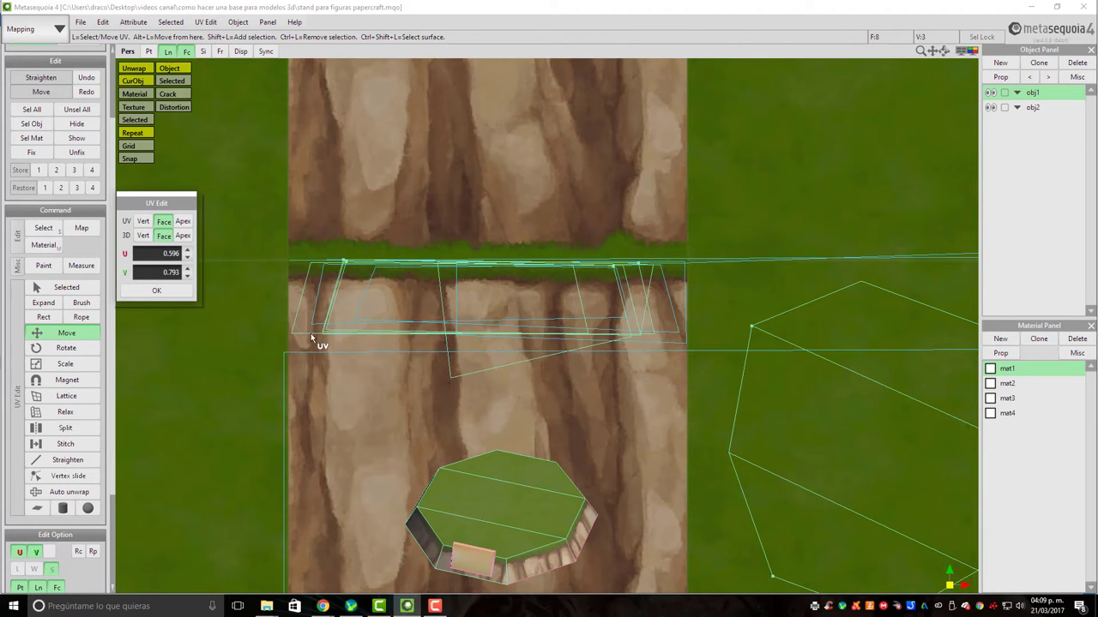
{"action": "left_click_drag", "start_coordinate": [828, 466], "coordinate": [857, 454]}
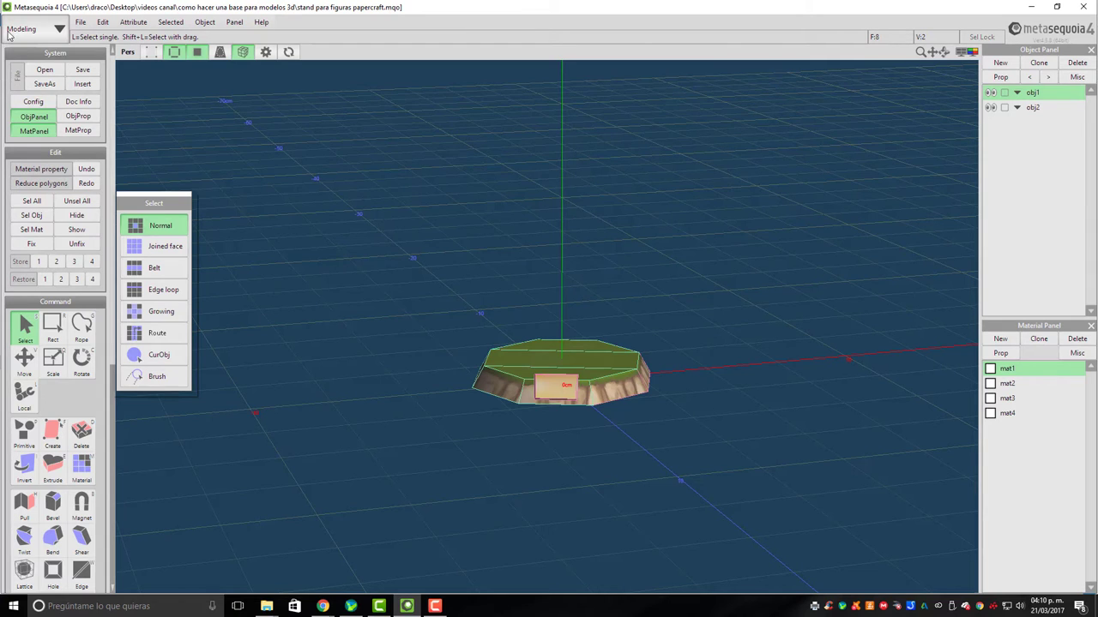
Switch from the Modeling to the Mapping workspace and bring the textured stand into close view
{"action": "left_click", "coordinate": [48, 28]}
{"action": "left_click", "coordinate": [39, 99]}
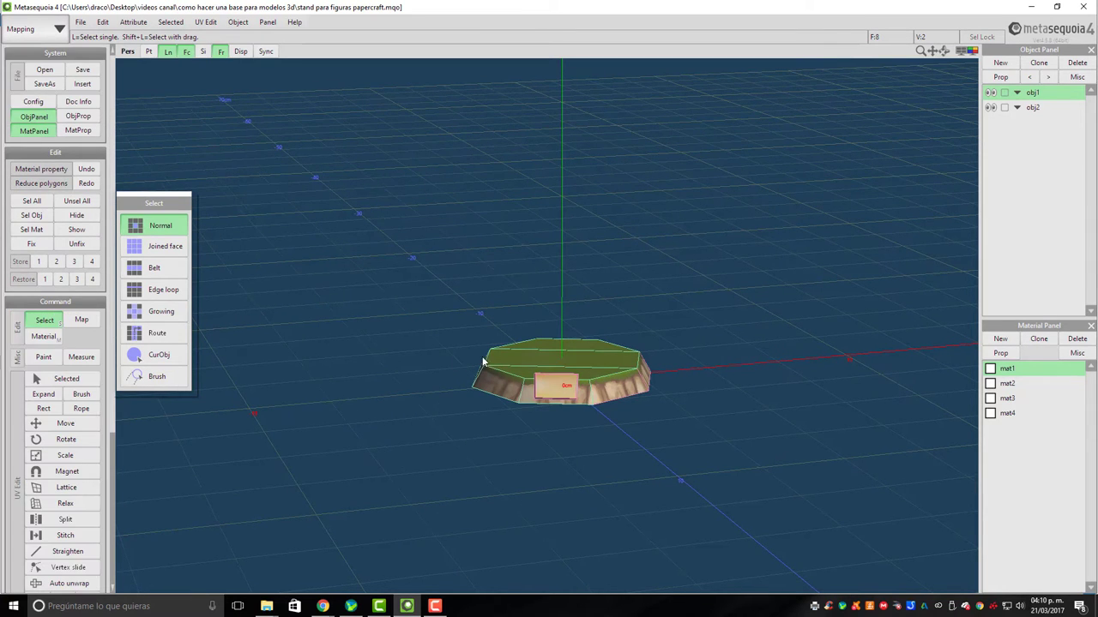
{"action": "scroll", "coordinate": [62, 381], "scroll_direction": "down", "scroll_amount": 3}
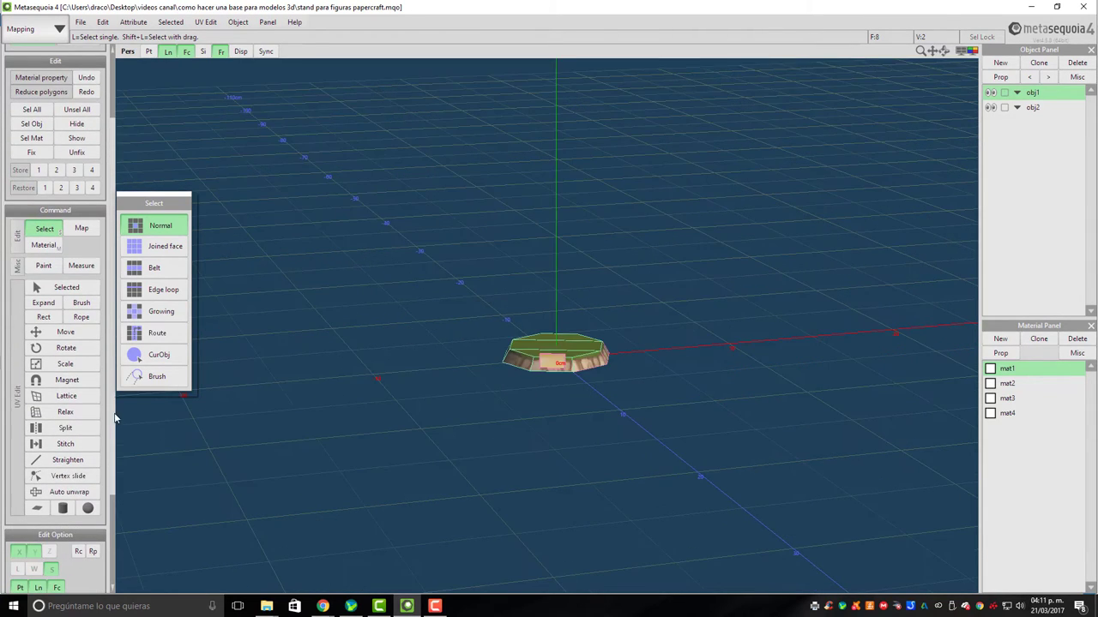
{"action": "scroll", "coordinate": [615, 386], "scroll_direction": "up", "scroll_amount": 5}
{"action": "middle_click_drag", "start_coordinate": [615, 386], "coordinate": [661, 370]}
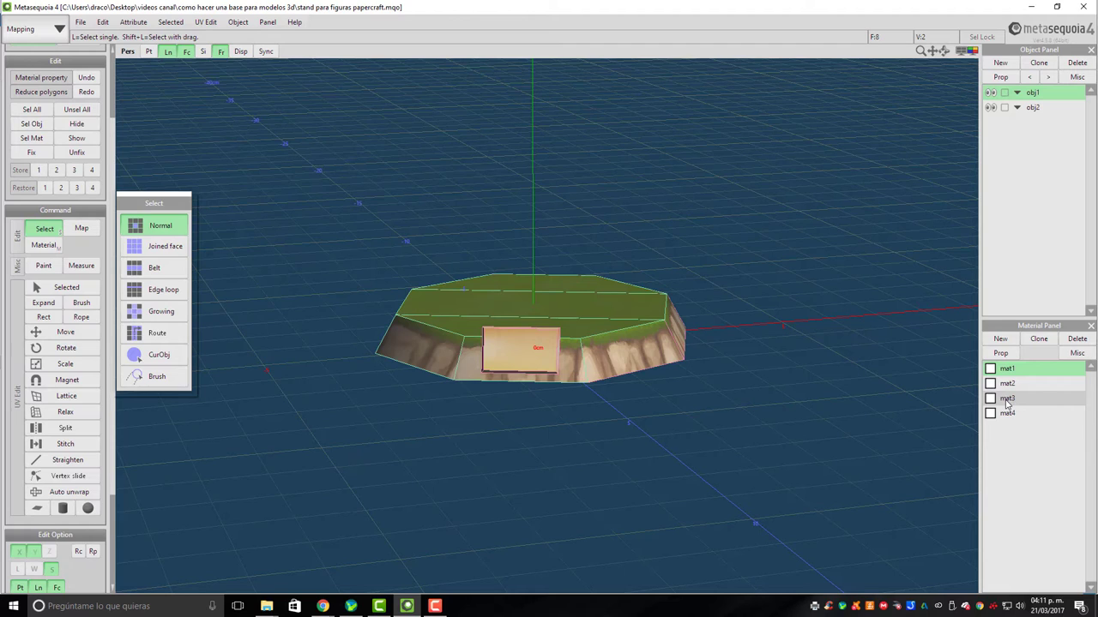
Switch to File Explorer, open the proyectos y encuestas folder, and view the purple character texture image
{"action": "left_click", "coordinate": [259, 606]}
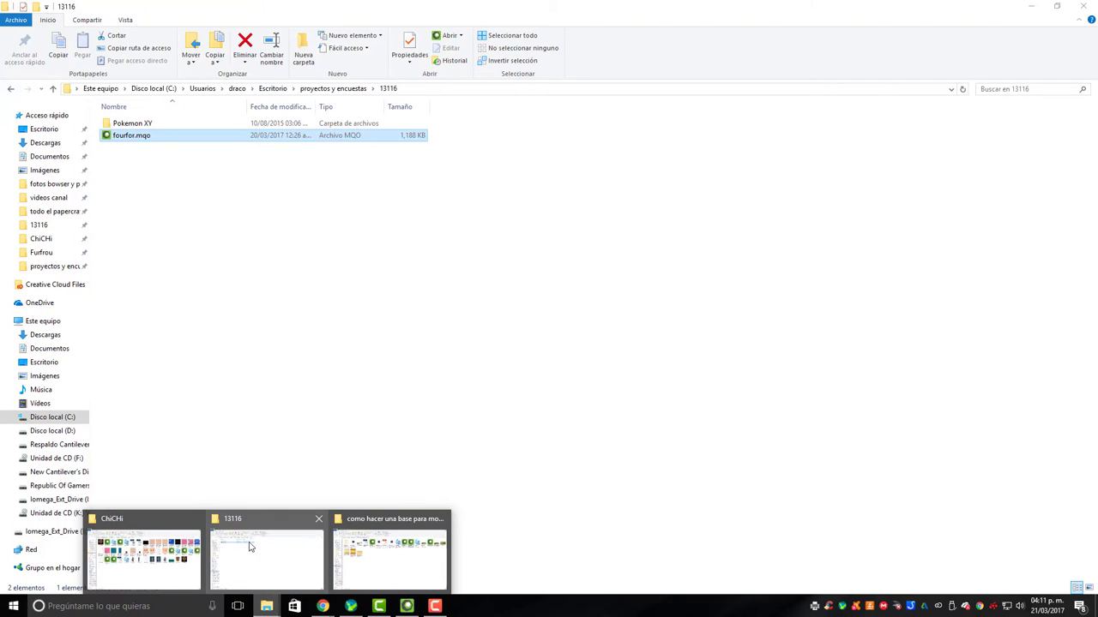
{"action": "left_click", "coordinate": [265, 547]}
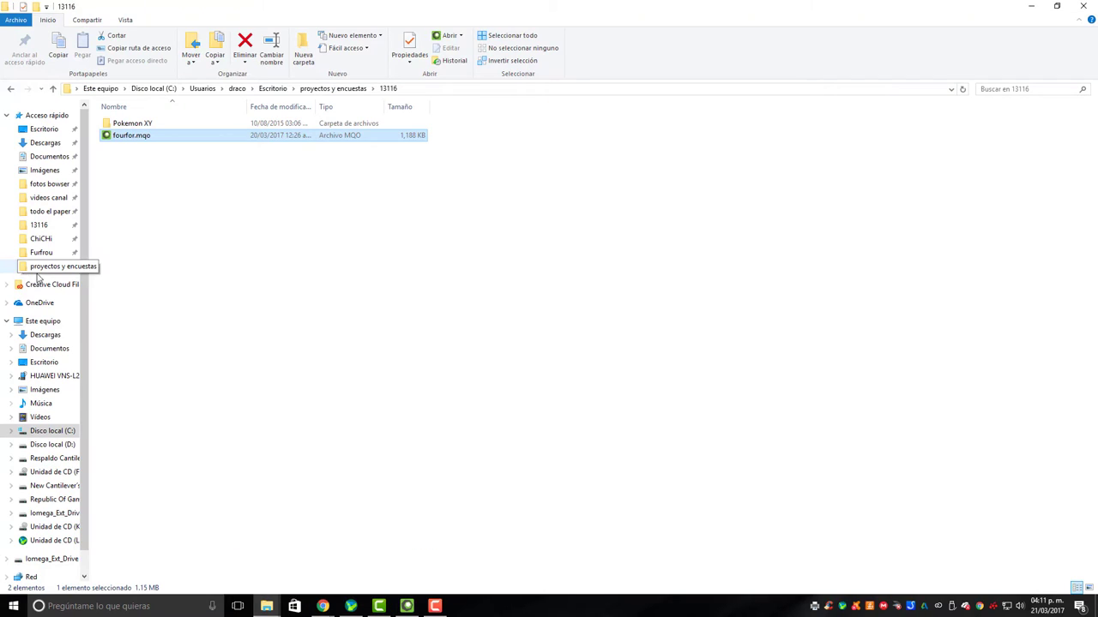
{"action": "left_click", "coordinate": [42, 268]}
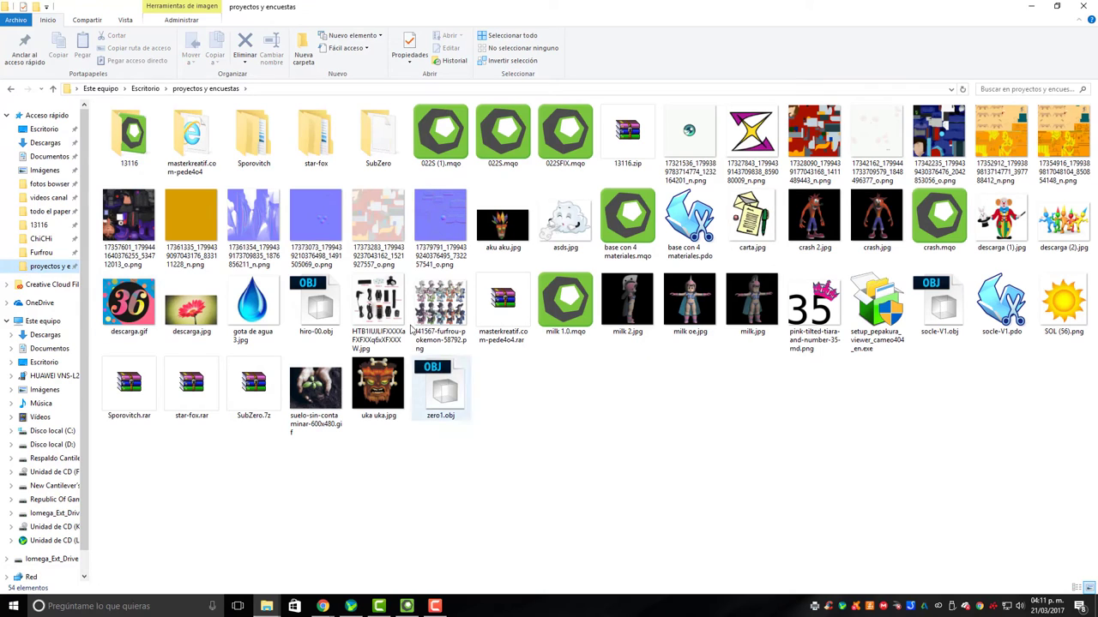
{"action": "left_click", "coordinate": [129, 225]}
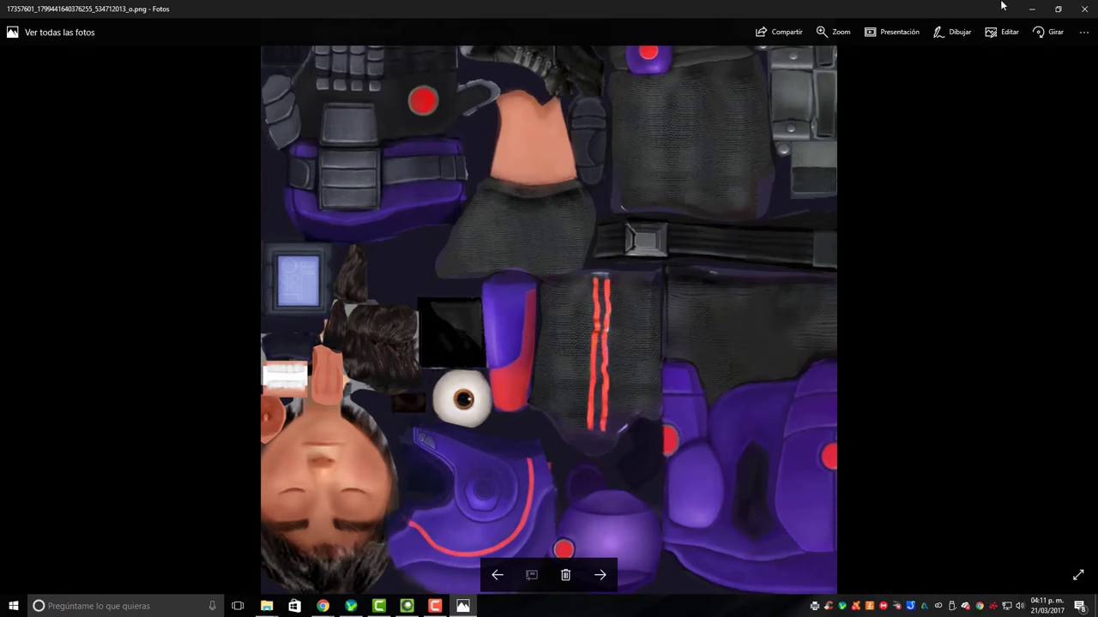
{"action": "left_click", "coordinate": [1089, 11]}
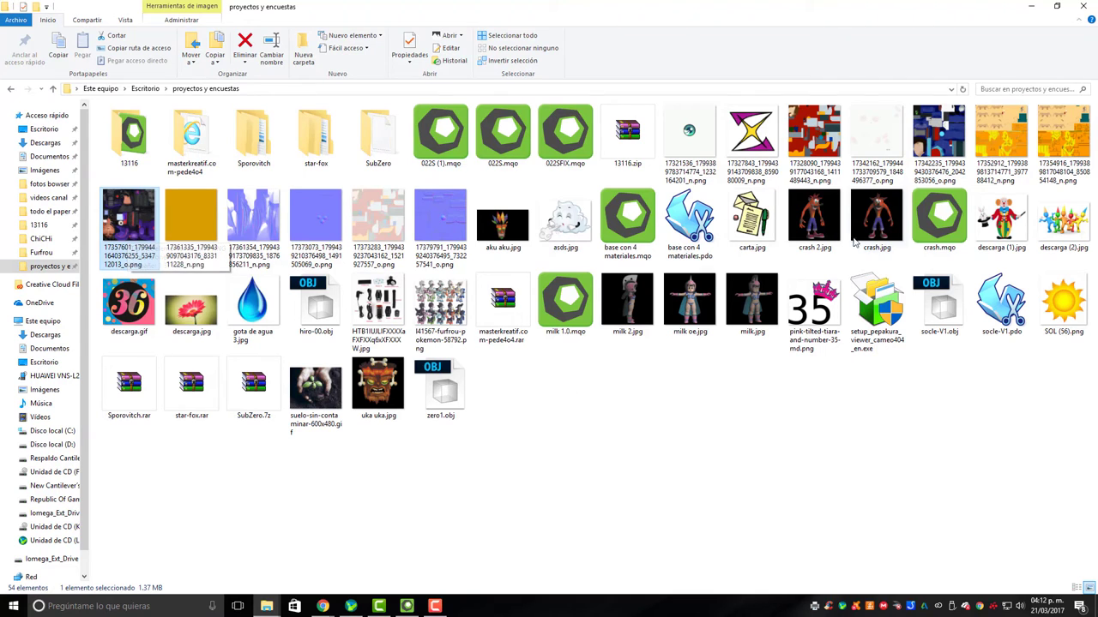
View the red texture image and the orange-and-yellow texture image as examples of combined textures, closing each one
{"action": "double_click", "coordinate": [814, 137]}
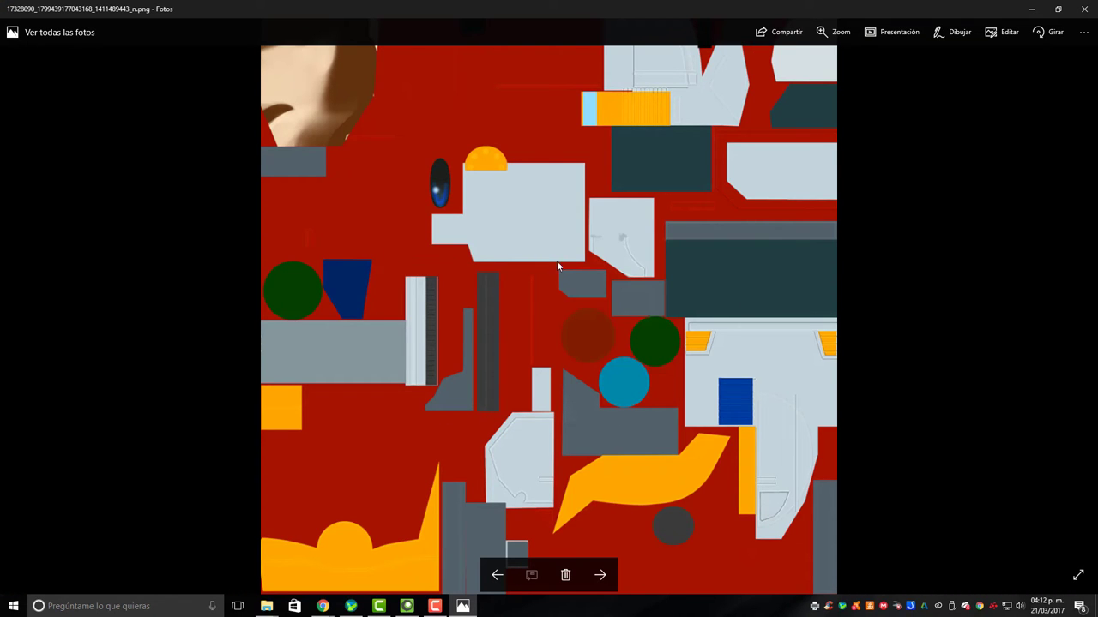
{"action": "left_click", "coordinate": [1084, 10]}
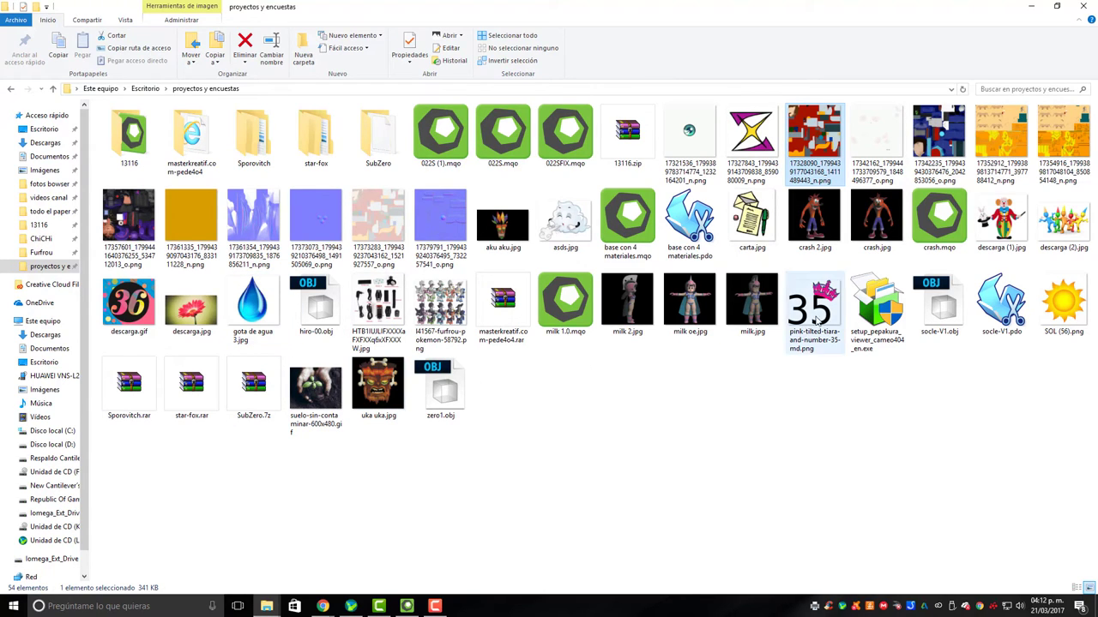
{"action": "double_click", "coordinate": [1001, 151]}
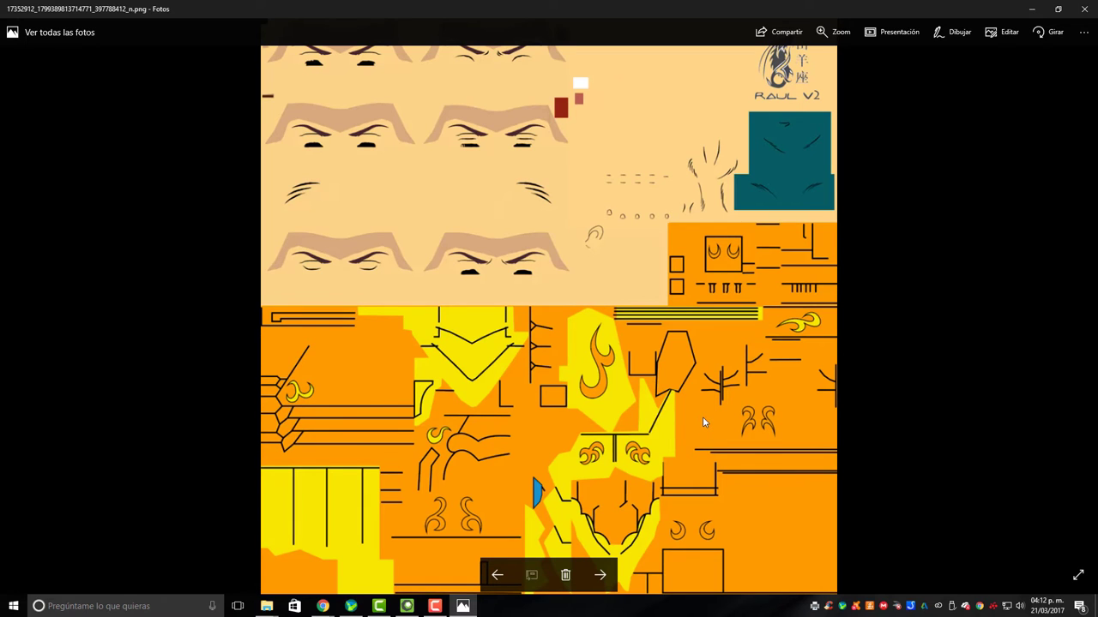
{"action": "left_click", "coordinate": [1084, 8]}
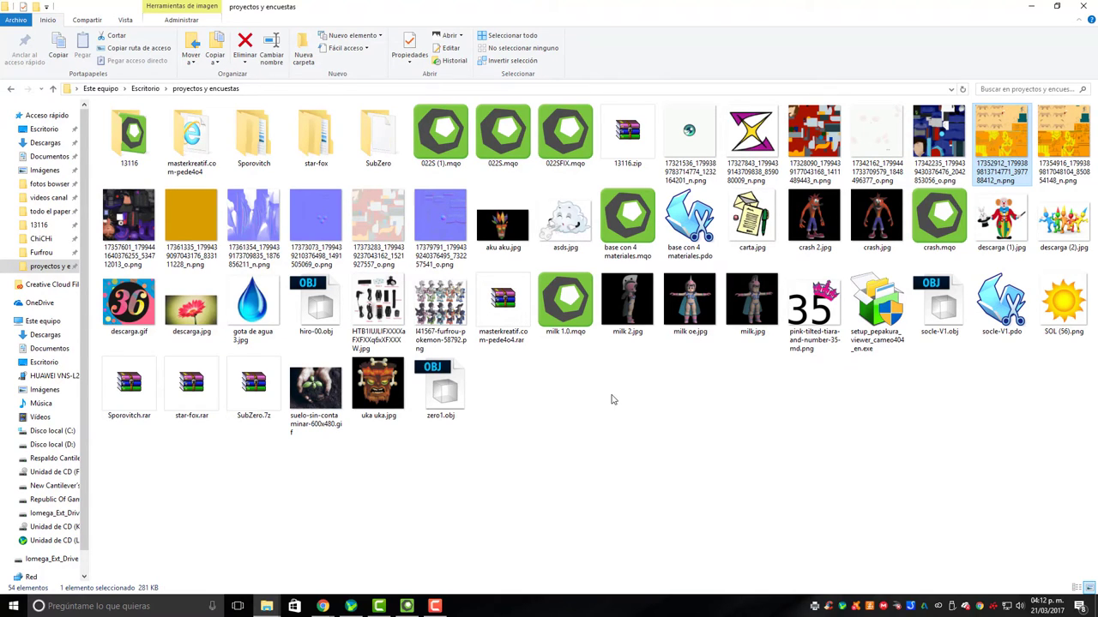
Open the images folder inside 13116, Pokemon XY, Furfrou
{"action": "left_click", "coordinate": [137, 147]}
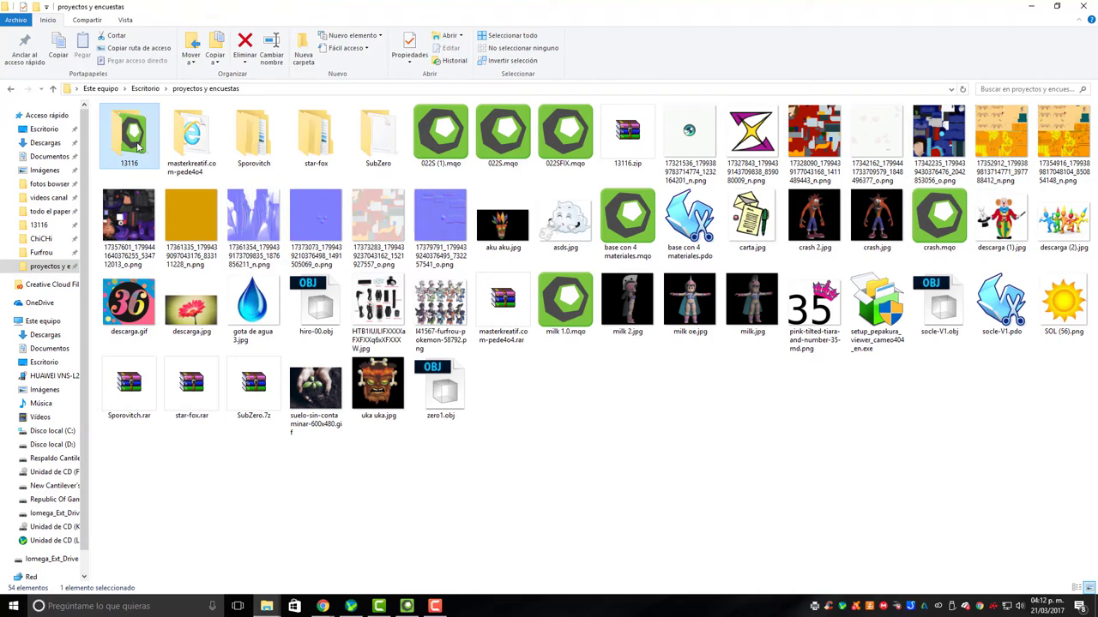
{"action": "double_click", "coordinate": [137, 147]}
{"action": "double_click", "coordinate": [122, 124]}
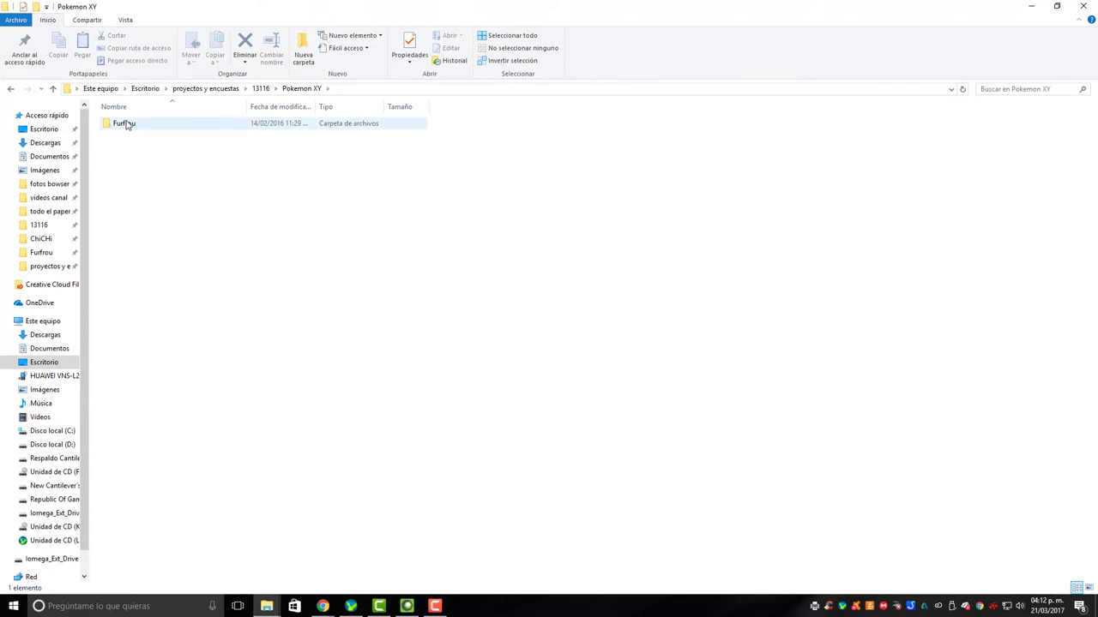
{"action": "double_click", "coordinate": [124, 123]}
{"action": "double_click", "coordinate": [137, 124]}
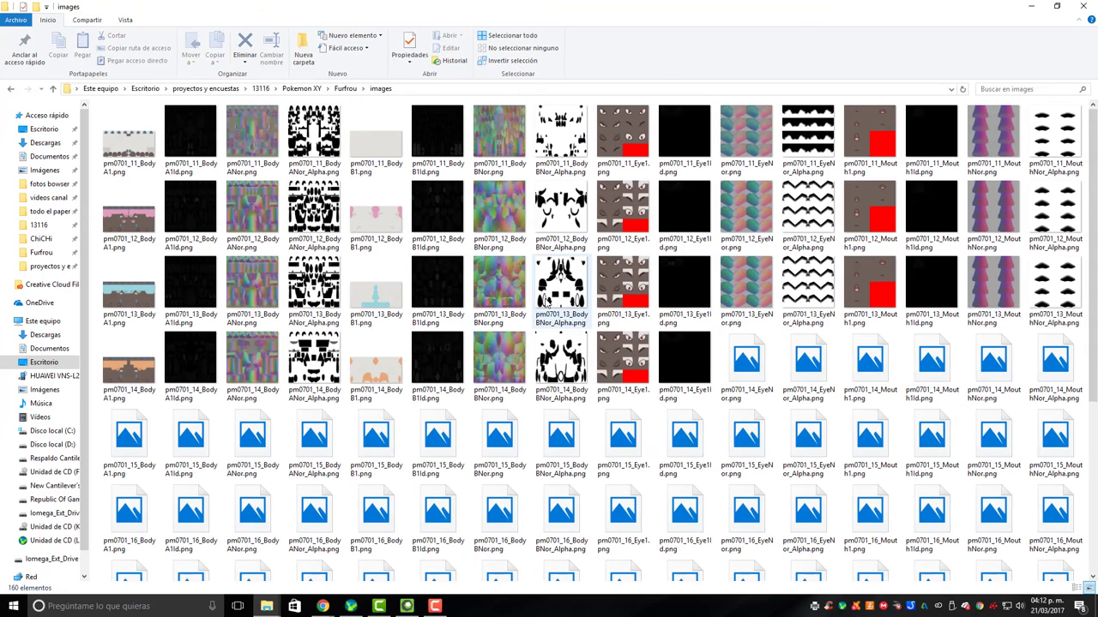
Examine the Furfrou model's many separate texture images, go back to the Furfrou folder, and minimize File Explorer
{"action": "scroll", "coordinate": [677, 369], "scroll_direction": "down", "scroll_amount": 4}
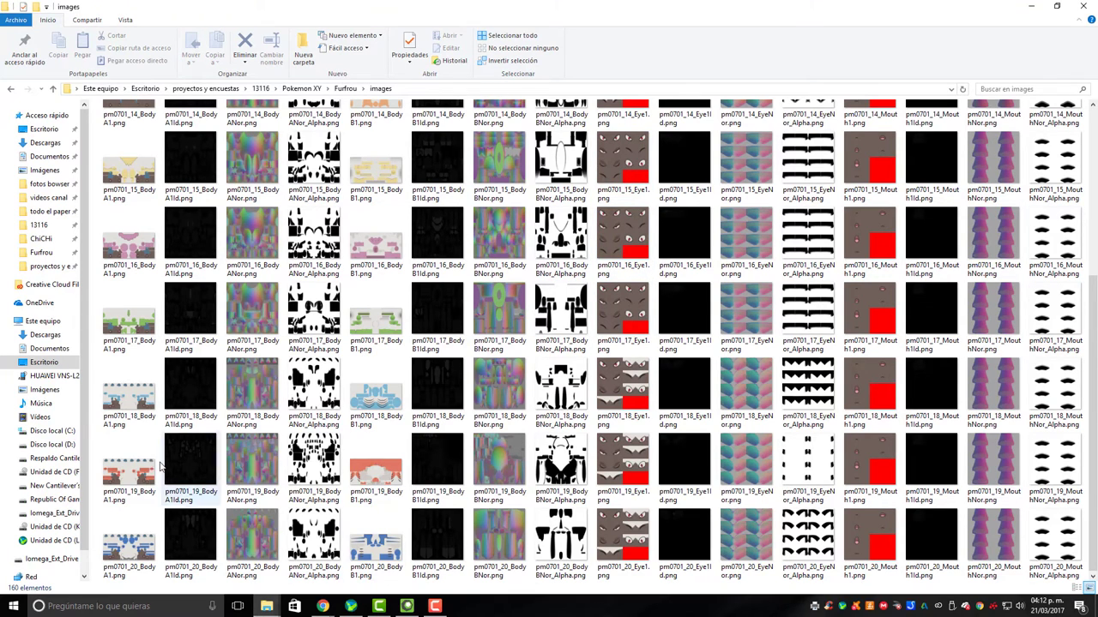
{"action": "scroll", "coordinate": [133, 415], "scroll_direction": "up", "scroll_amount": 4}
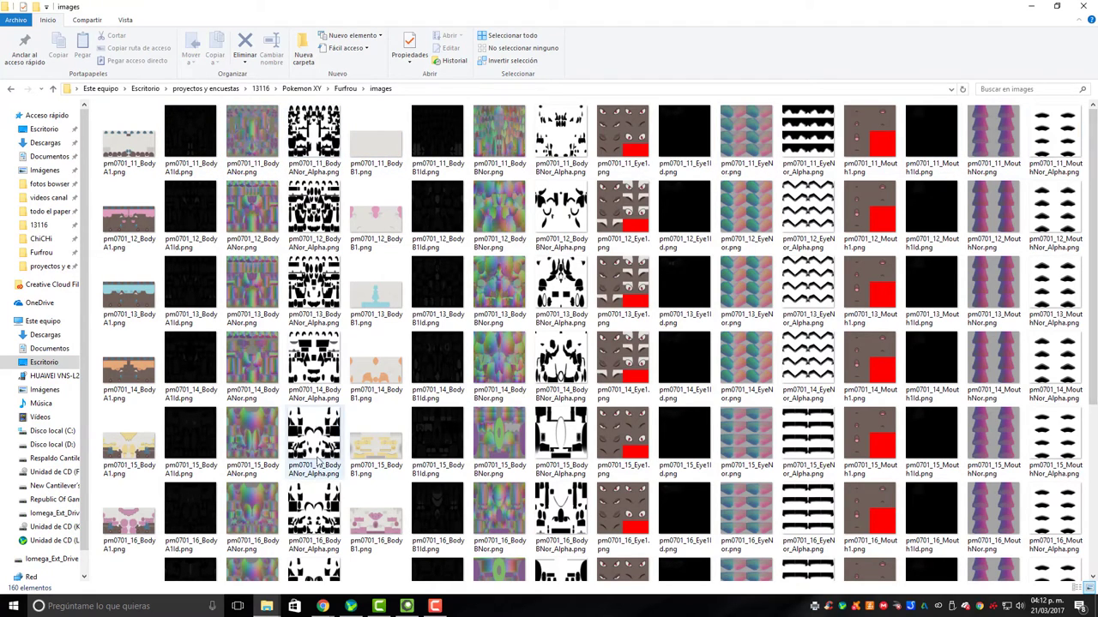
{"action": "scroll", "coordinate": [337, 533], "scroll_direction": "down", "scroll_amount": 3}
{"action": "scroll", "coordinate": [317, 505], "scroll_direction": "down", "scroll_amount": 1}
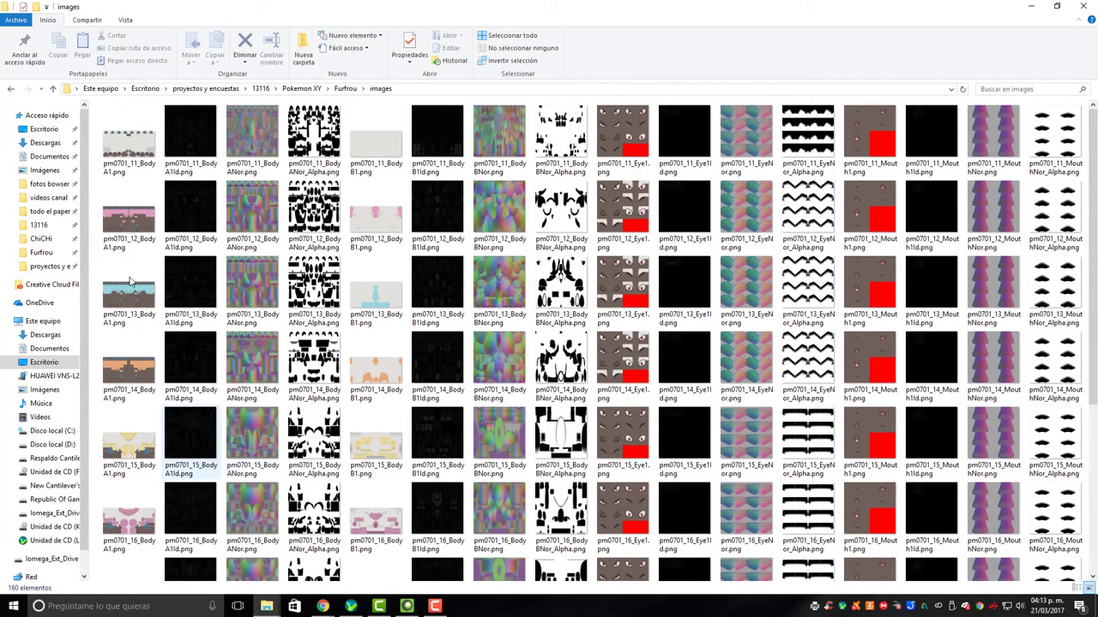
{"action": "left_click", "coordinate": [10, 89]}
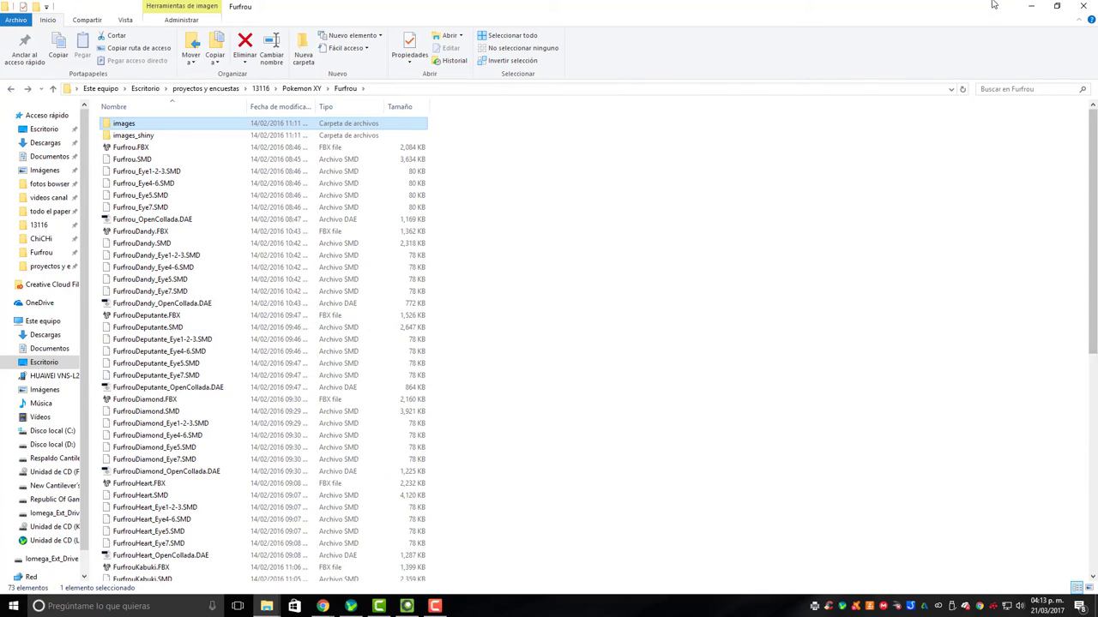
{"action": "left_click", "coordinate": [1030, 6]}
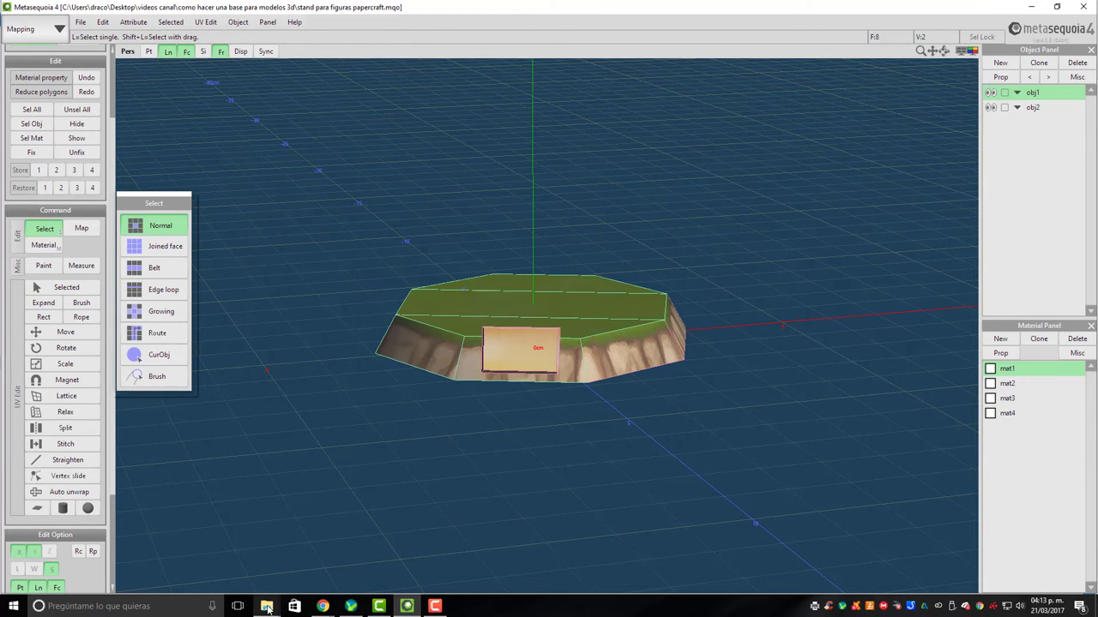
Show the folder como hacer una base para modelos 3d and view the stand's texture tex4.png
{"action": "mouse_move", "coordinate": [266, 608]}
{"action": "left_click", "coordinate": [405, 553]}
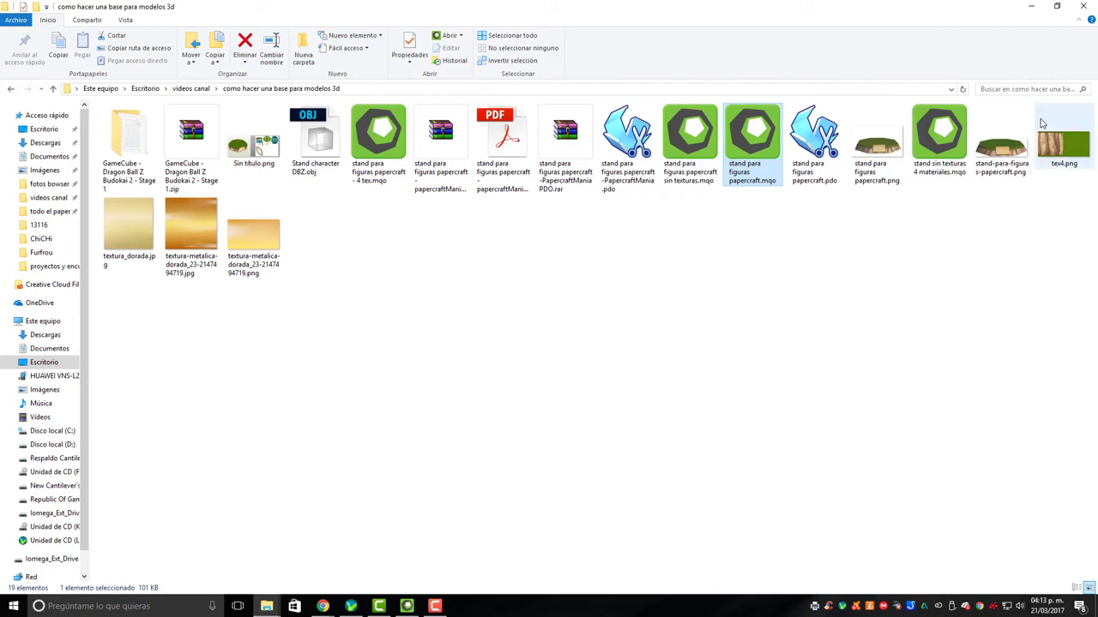
{"action": "double_click", "coordinate": [1062, 137]}
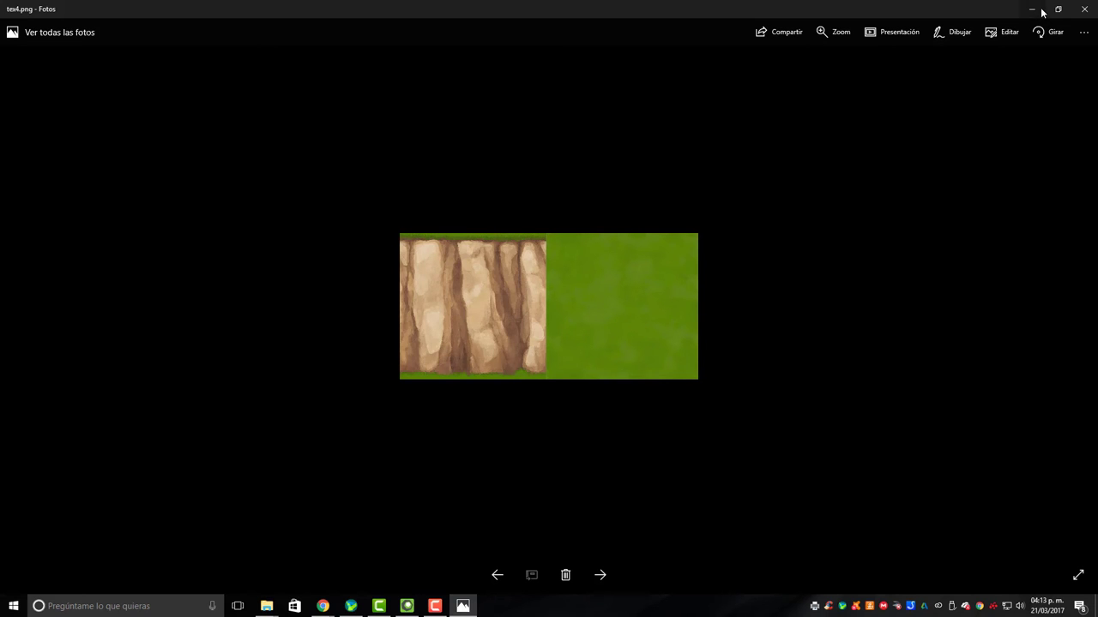
{"action": "left_click", "coordinate": [1084, 9]}
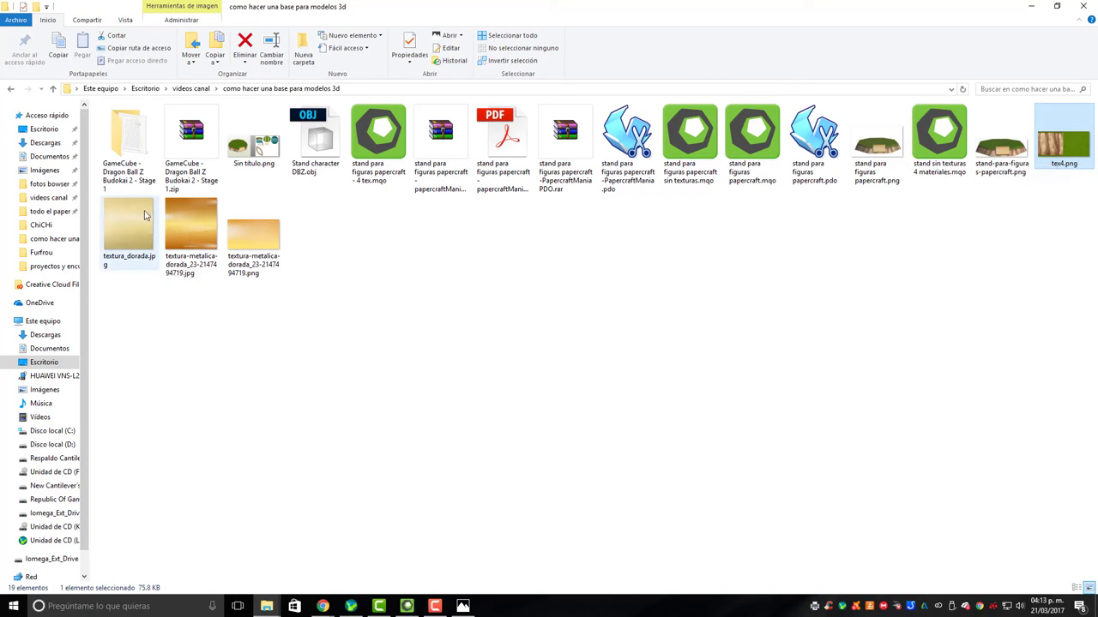
Select the textura-metalica-dorada PNG together with tex4.png to point out the textures, and switch back to Metasequoia
{"action": "left_click", "coordinate": [266, 247]}
{"action": "left_click", "coordinate": [1061, 151], "text": "ctrl"}
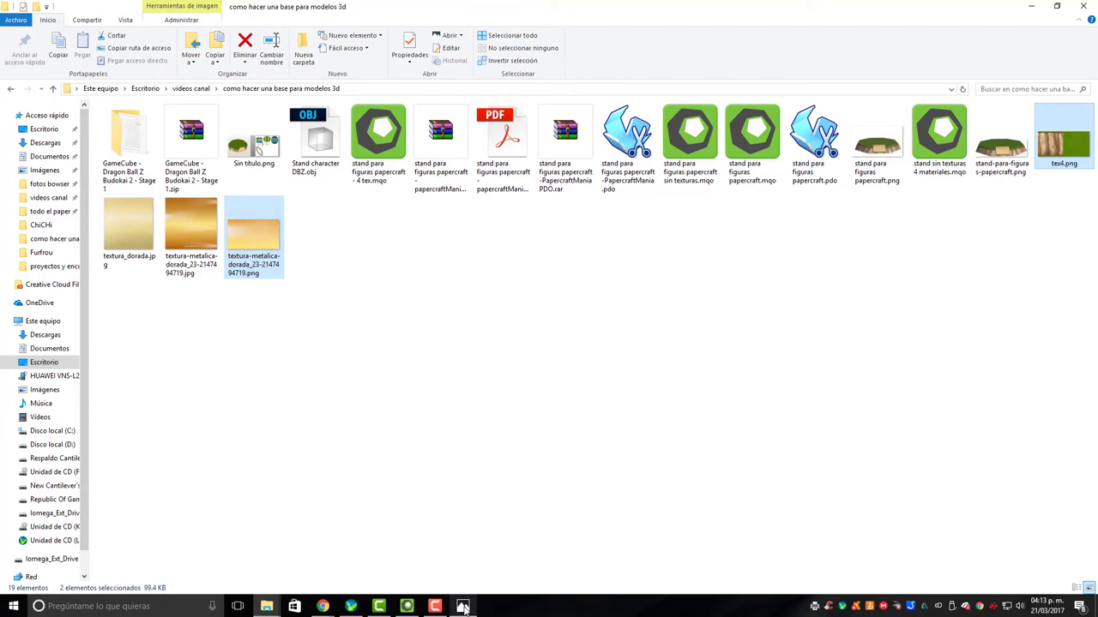
{"action": "left_click", "coordinate": [463, 606]}
{"action": "left_click", "coordinate": [406, 606]}
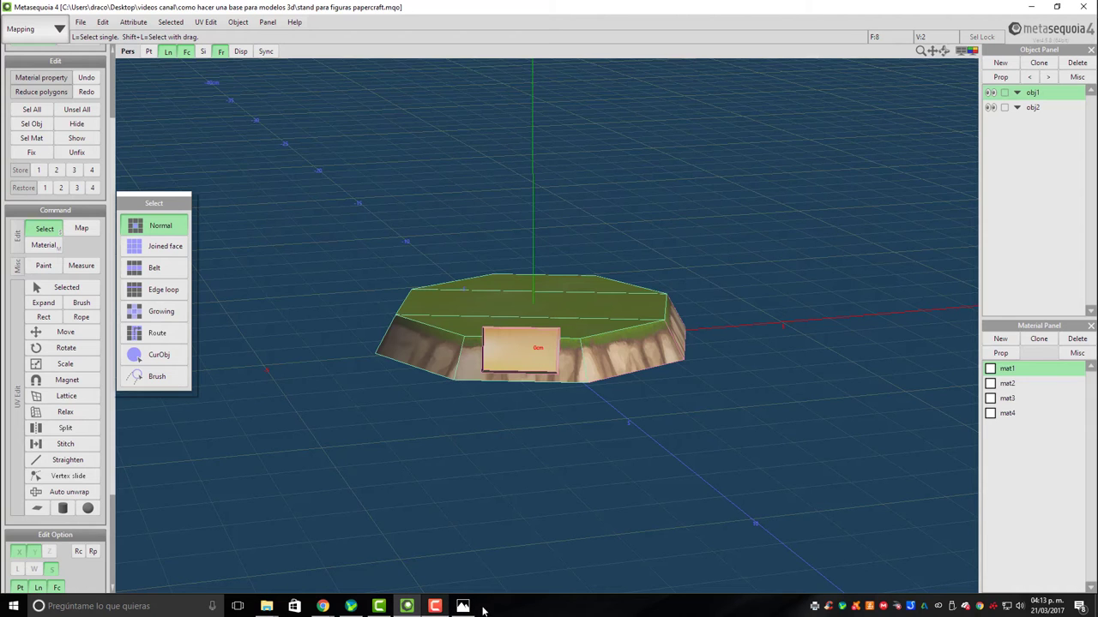
Examine the Material Property settings of mat1 and mat2 with their texture files, and close the dialog
{"action": "left_click", "coordinate": [1007, 370]}
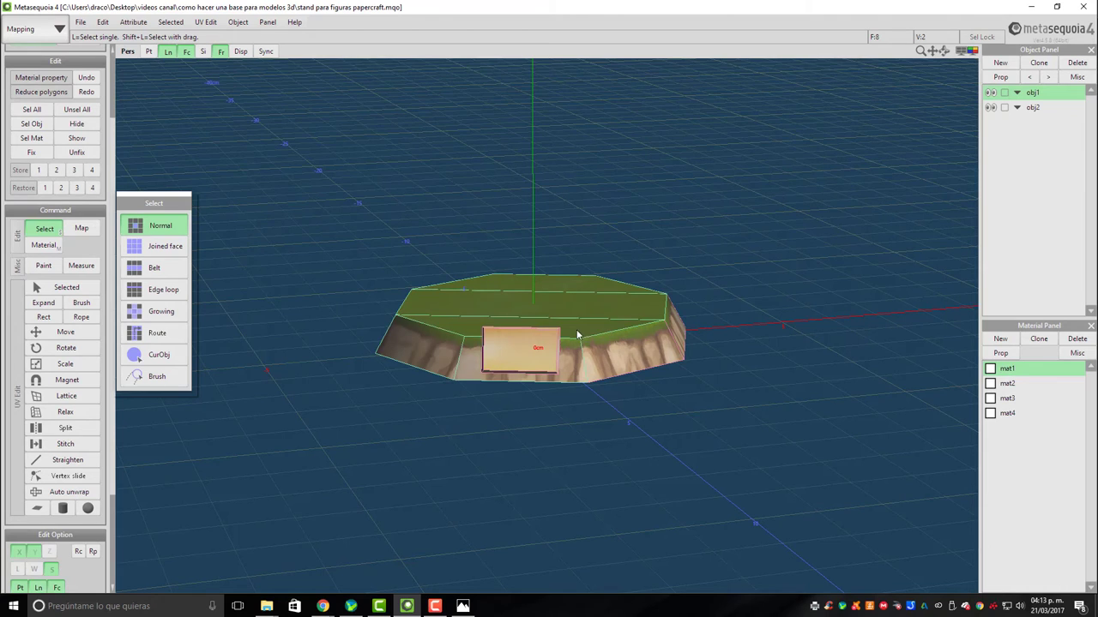
{"action": "double_click", "coordinate": [1023, 374]}
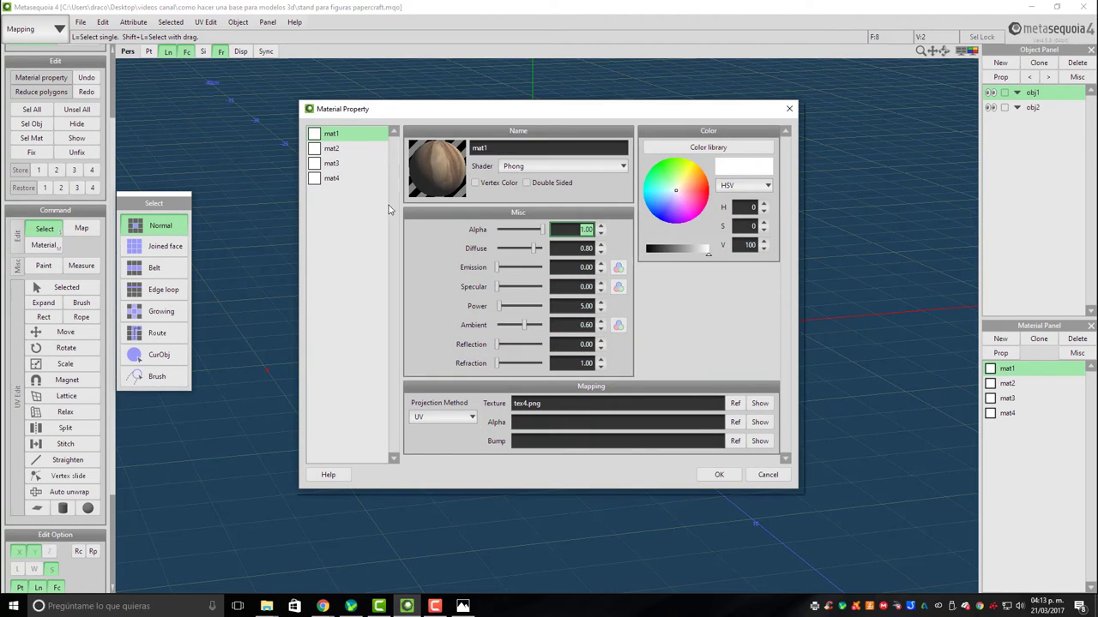
{"action": "left_click", "coordinate": [329, 149]}
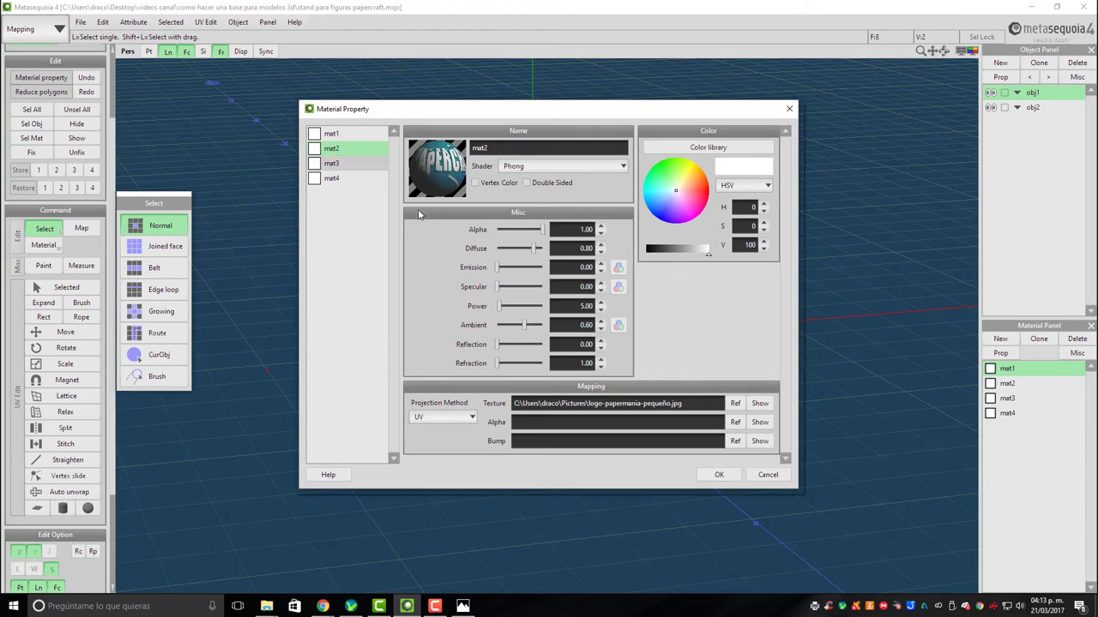
{"action": "left_click_drag", "start_coordinate": [727, 117], "coordinate": [867, 366]}
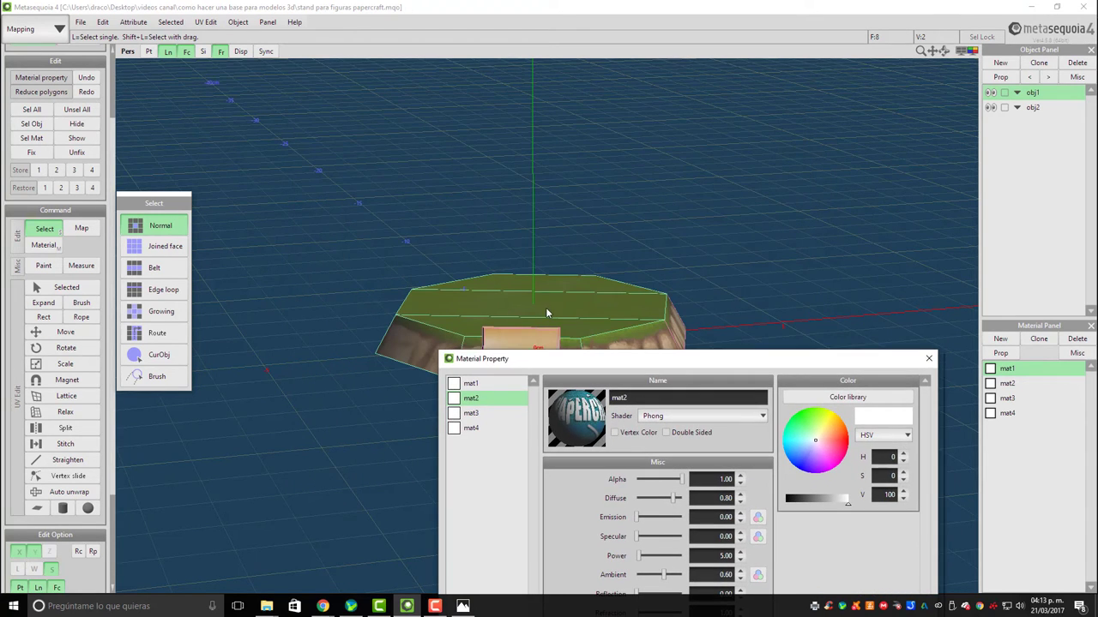
{"action": "left_click", "coordinate": [928, 357]}
Examine the Material Property settings of mat3 and mat4, comparing their texture files, and close the dialog
{"action": "right_click_drag", "start_coordinate": [686, 360], "coordinate": [533, 249]}
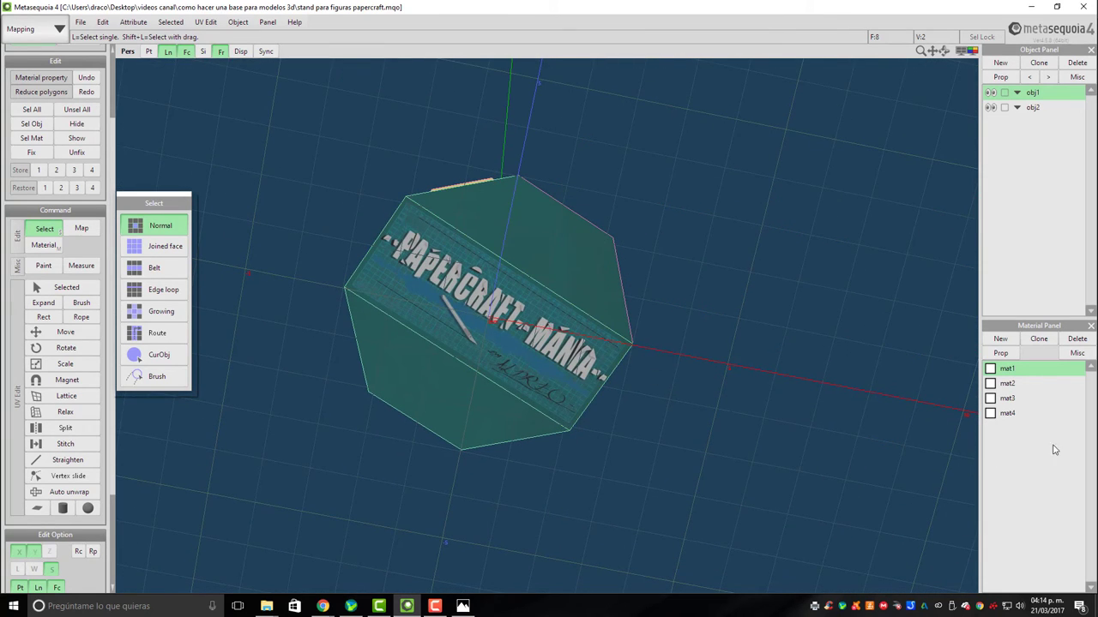
{"action": "left_click", "coordinate": [1020, 398]}
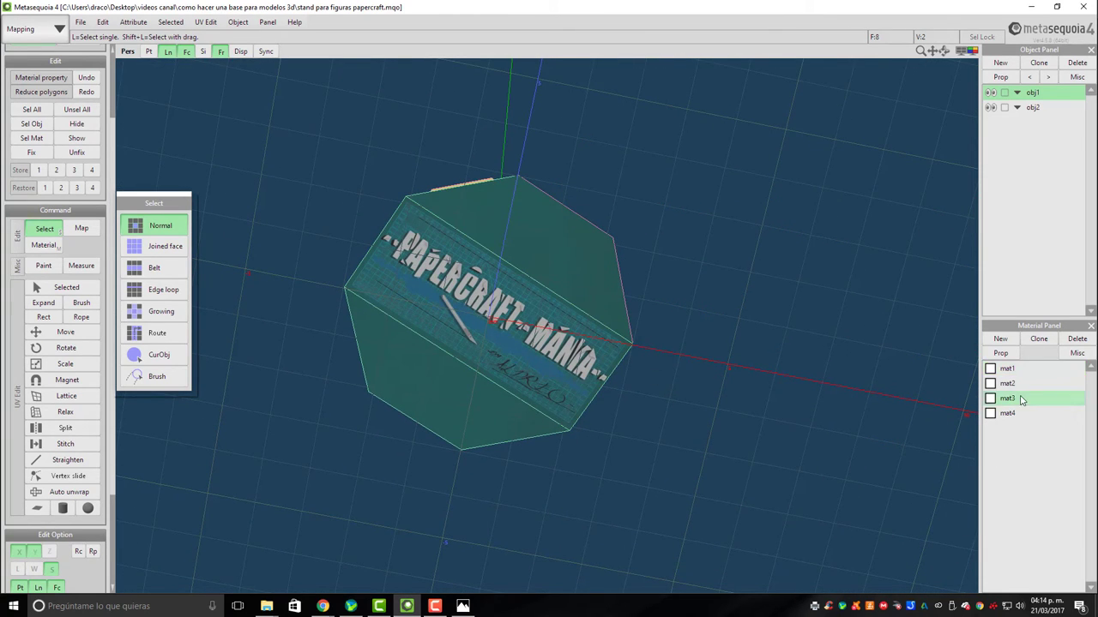
{"action": "double_click", "coordinate": [1019, 398]}
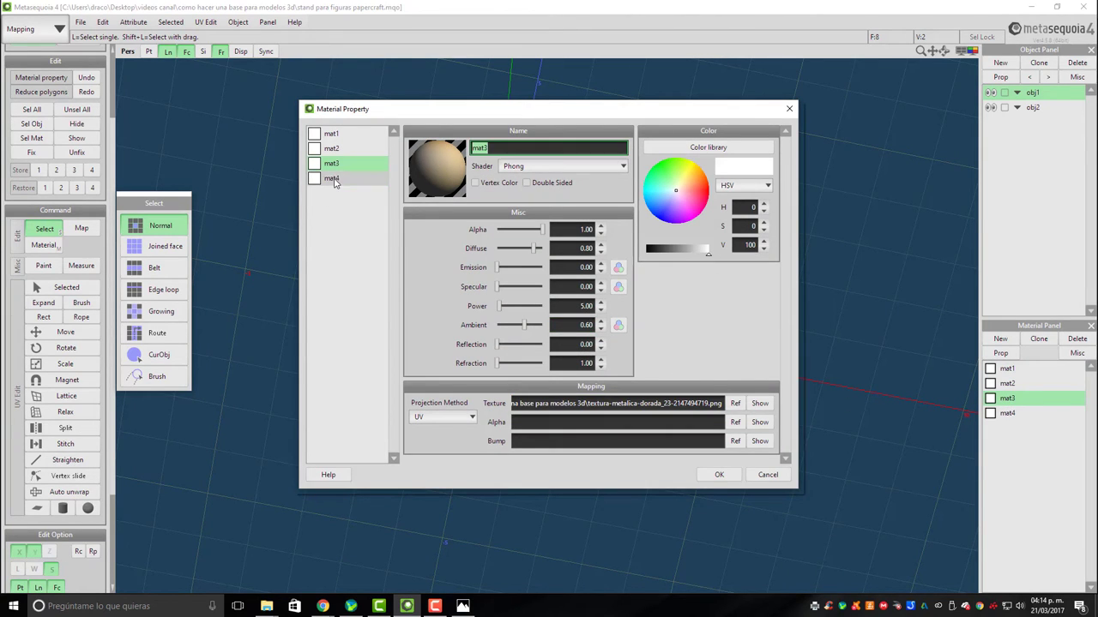
{"action": "left_click", "coordinate": [333, 180]}
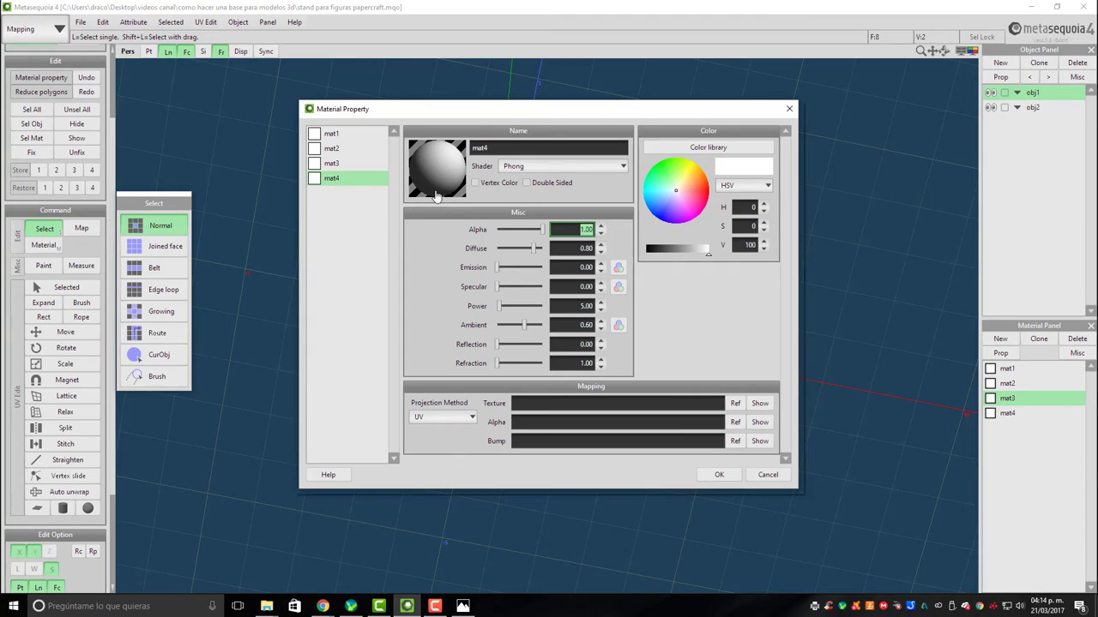
{"action": "left_click", "coordinate": [353, 178]}
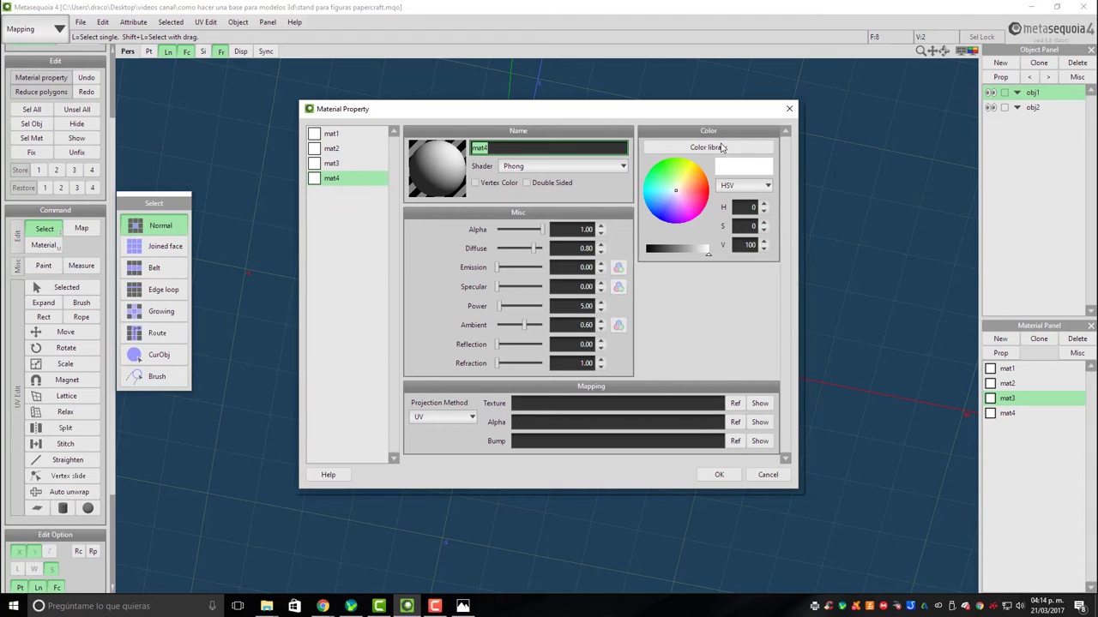
{"action": "left_click", "coordinate": [787, 109]}
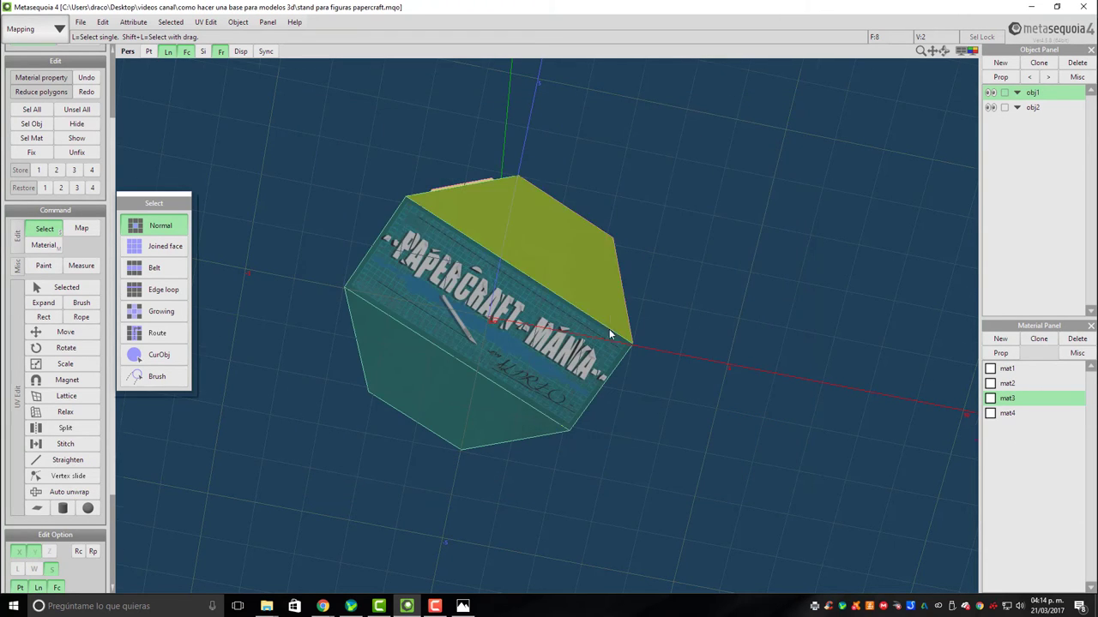
Try assigning mat4 to the whole stand base with the Material command's Joined faces mode
{"action": "scroll", "coordinate": [607, 368], "scroll_direction": "up", "scroll_amount": 5}
{"action": "scroll", "coordinate": [605, 413], "scroll_direction": "down", "scroll_amount": 5}
{"action": "right_click_drag", "start_coordinate": [629, 227], "coordinate": [672, 556]}
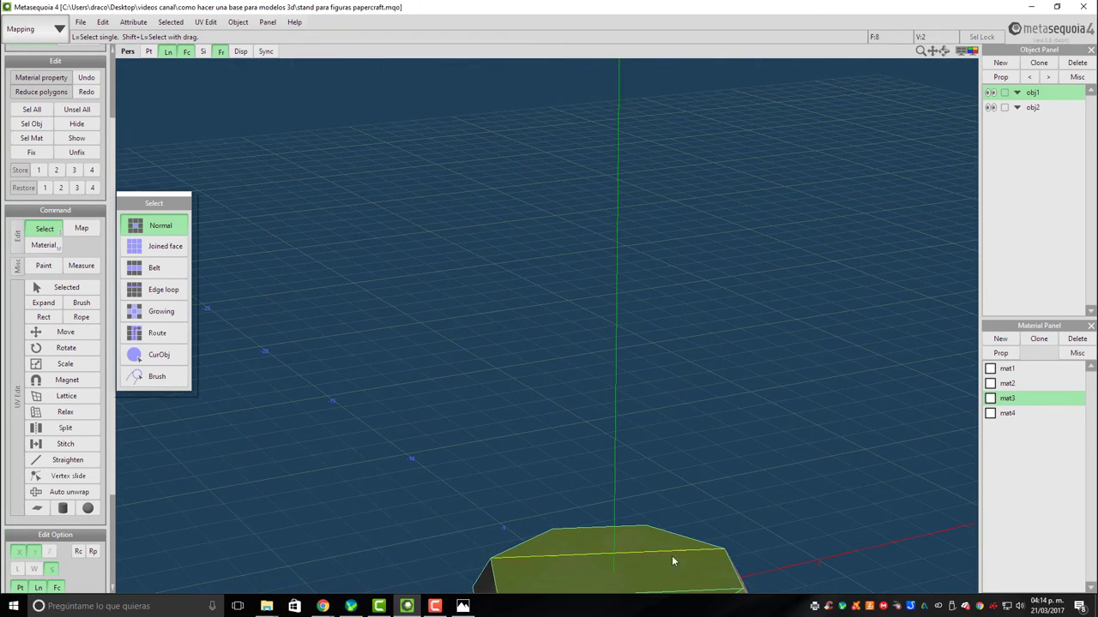
{"action": "middle_click_drag", "start_coordinate": [672, 556], "coordinate": [648, 290]}
{"action": "right_click_drag", "start_coordinate": [648, 290], "coordinate": [678, 403]}
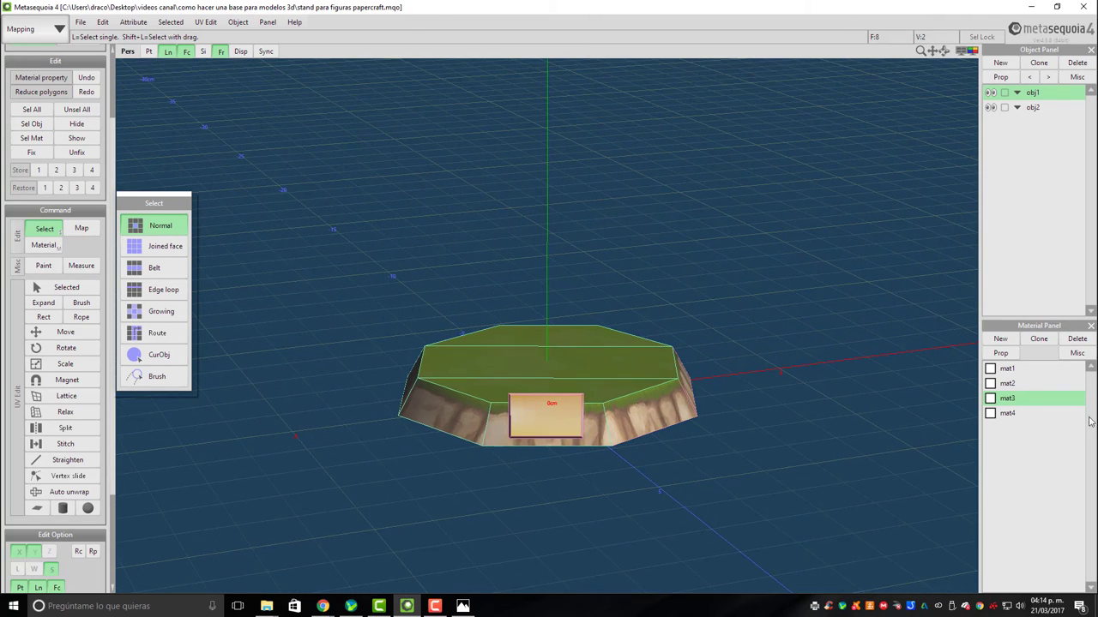
{"action": "left_click", "coordinate": [1012, 413]}
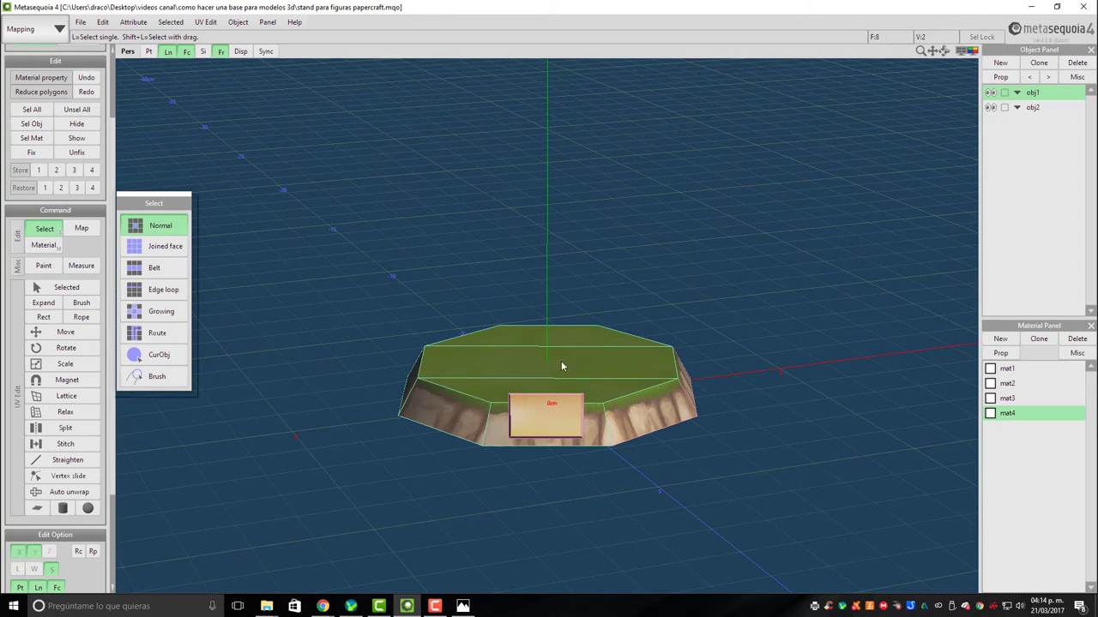
{"action": "left_click", "coordinate": [44, 245]}
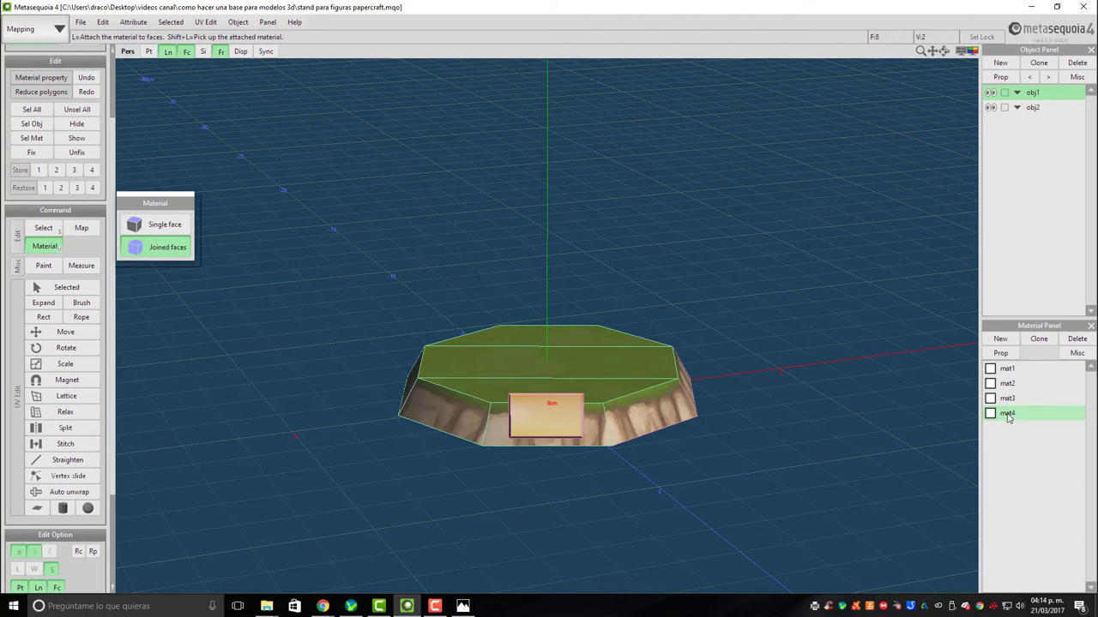
{"action": "left_click", "coordinate": [576, 343]}
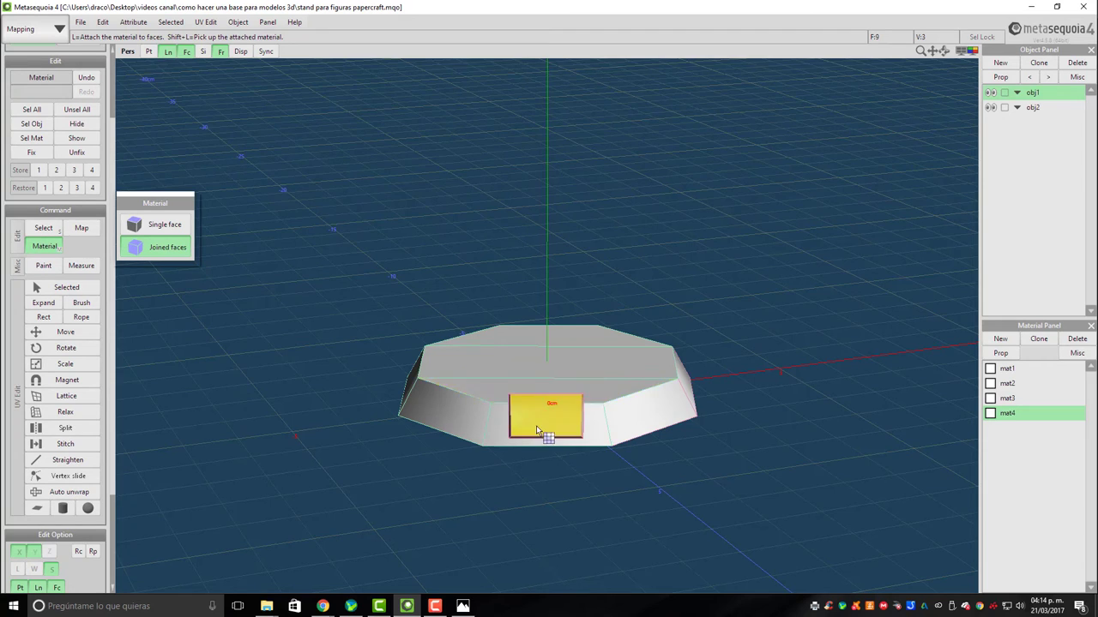
{"action": "scroll", "coordinate": [548, 411], "scroll_direction": "up", "scroll_amount": 4}
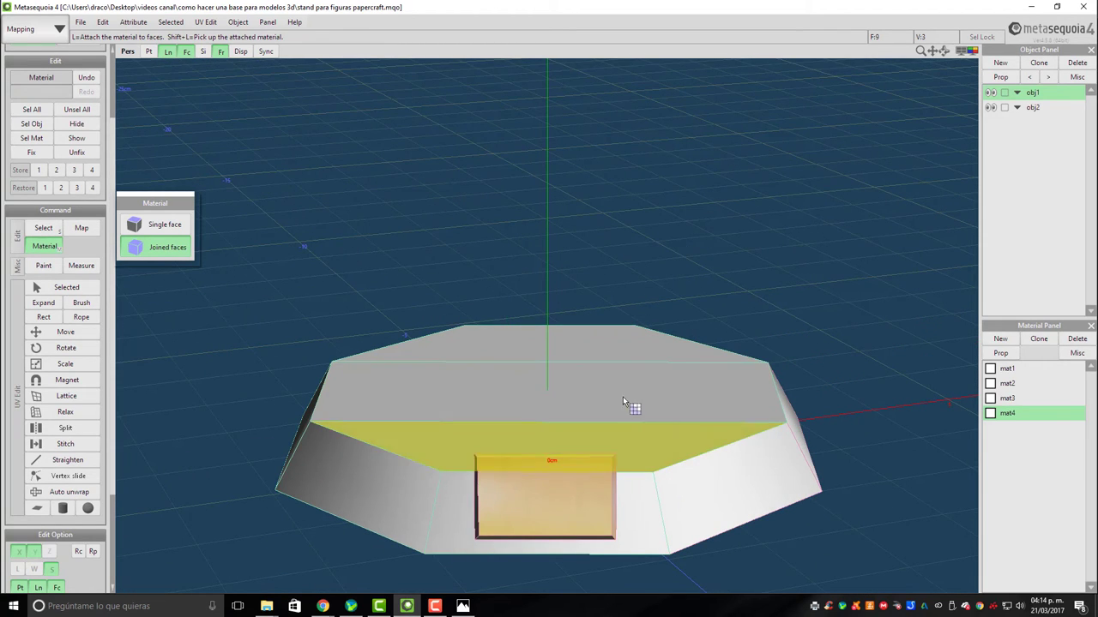
{"action": "scroll", "coordinate": [763, 453], "scroll_direction": "down", "scroll_amount": 3}
{"action": "right_click_drag", "start_coordinate": [666, 416], "coordinate": [485, 394]}
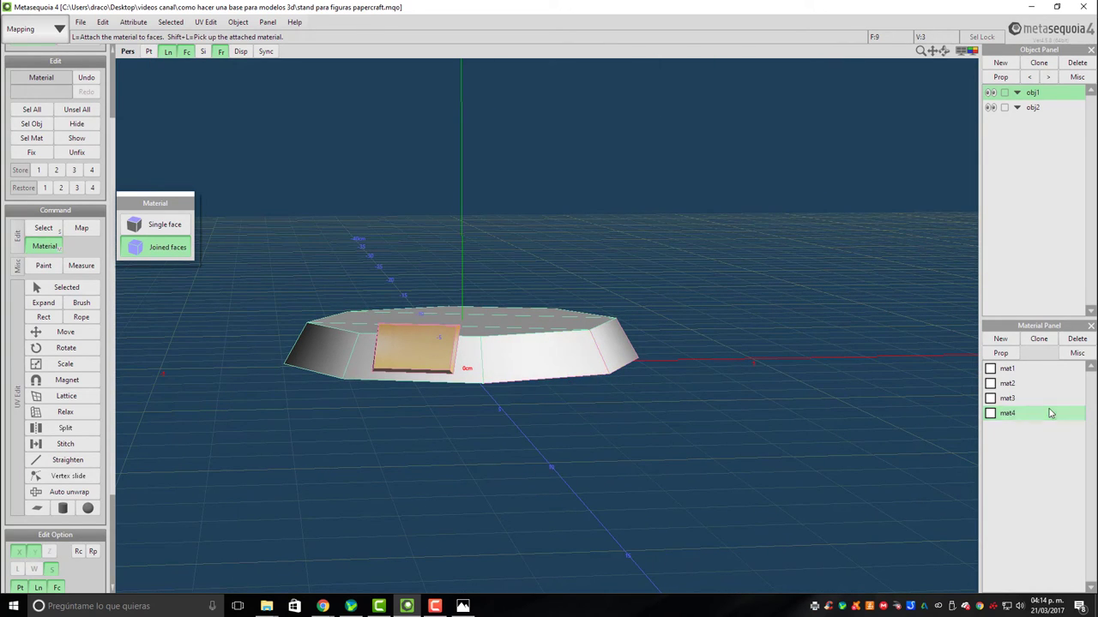
{"action": "right_click_drag", "start_coordinate": [515, 387], "coordinate": [576, 380]}
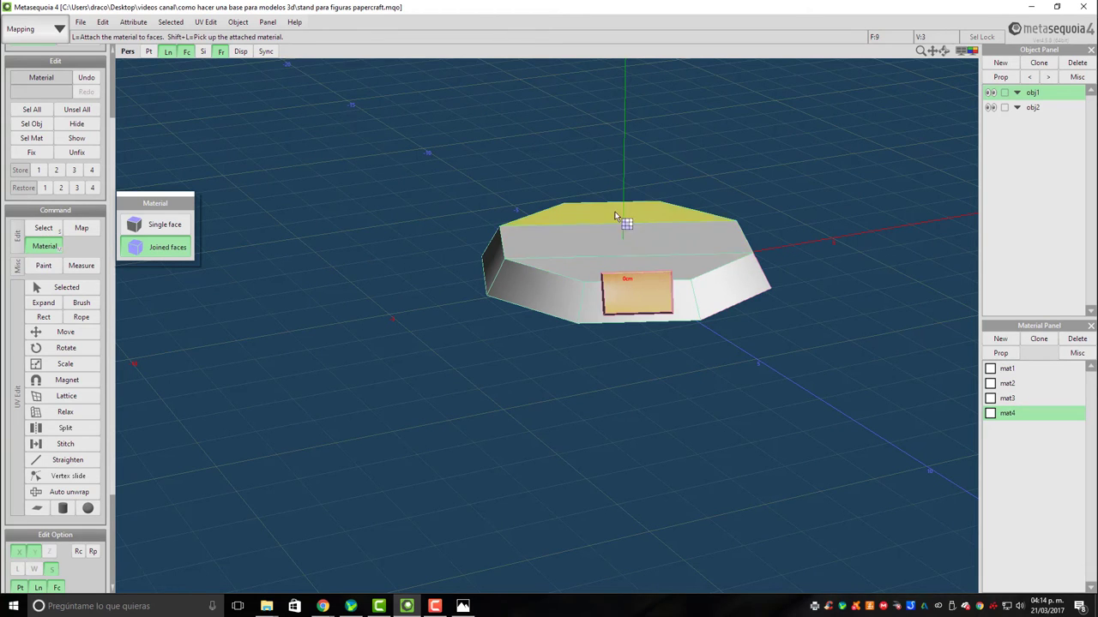
{"action": "left_click", "coordinate": [662, 261]}
Assign mat4 in Single face mode to the stand's central top strip and several side faces
{"action": "left_click", "coordinate": [161, 226]}
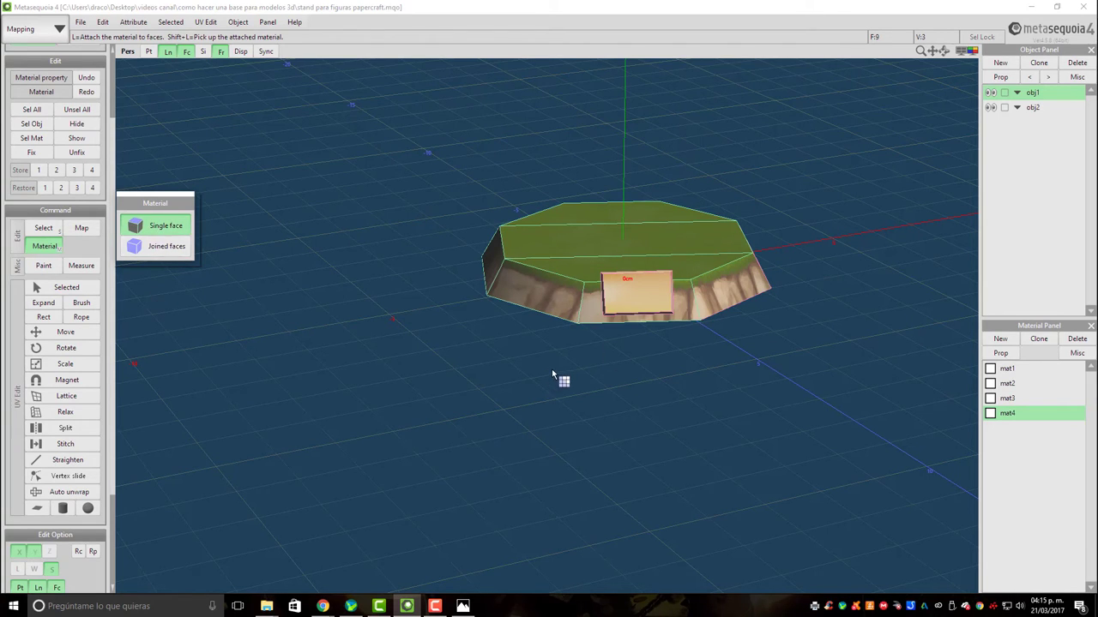
{"action": "left_click", "coordinate": [706, 250]}
{"action": "right_click_drag", "start_coordinate": [707, 250], "coordinate": [666, 329]}
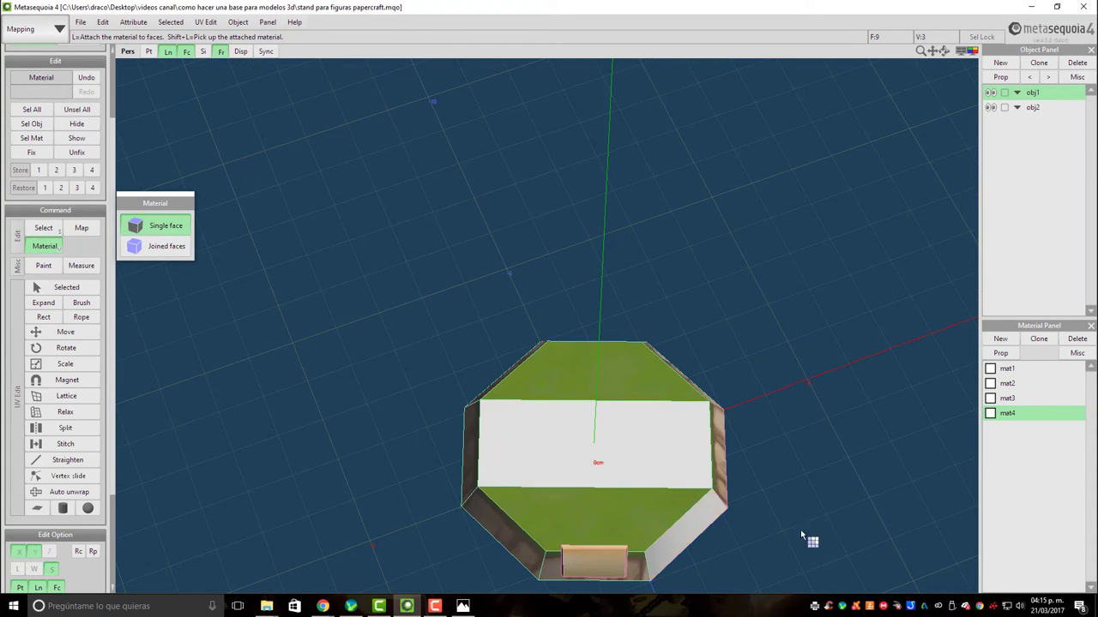
{"action": "right_click_drag", "start_coordinate": [806, 536], "coordinate": [742, 443]}
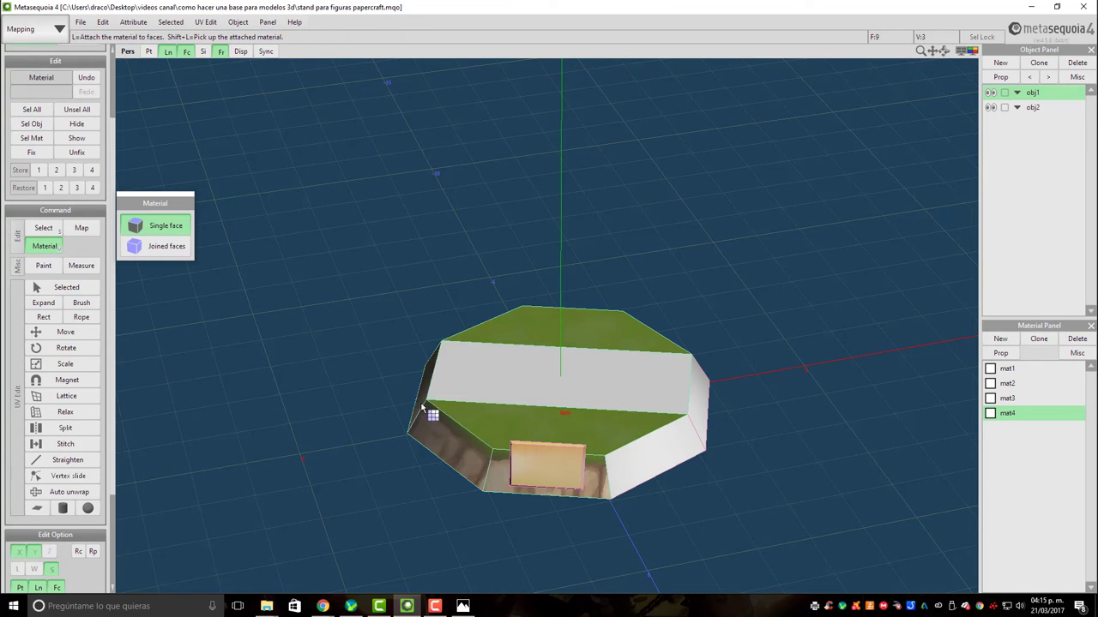
{"action": "left_click", "coordinate": [435, 437]}
{"action": "right_click_drag", "start_coordinate": [435, 438], "coordinate": [473, 488]}
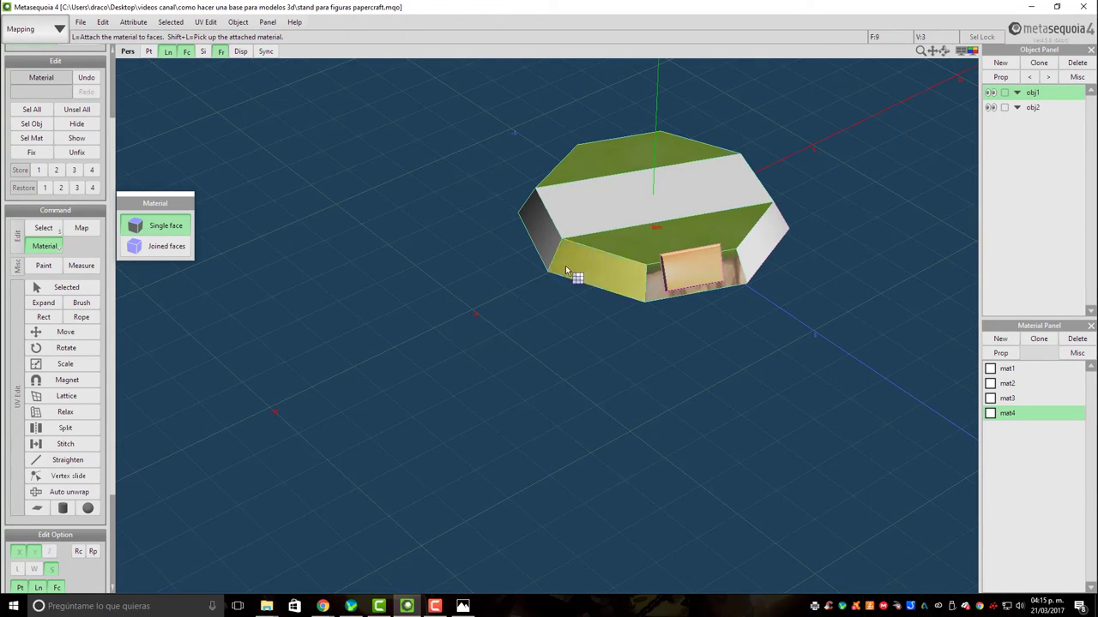
Display the stand's UV layout beside the model and start the Auto unwrap command
{"action": "left_click", "coordinate": [67, 288]}
{"action": "scroll", "coordinate": [567, 453], "scroll_direction": "up", "scroll_amount": 2}
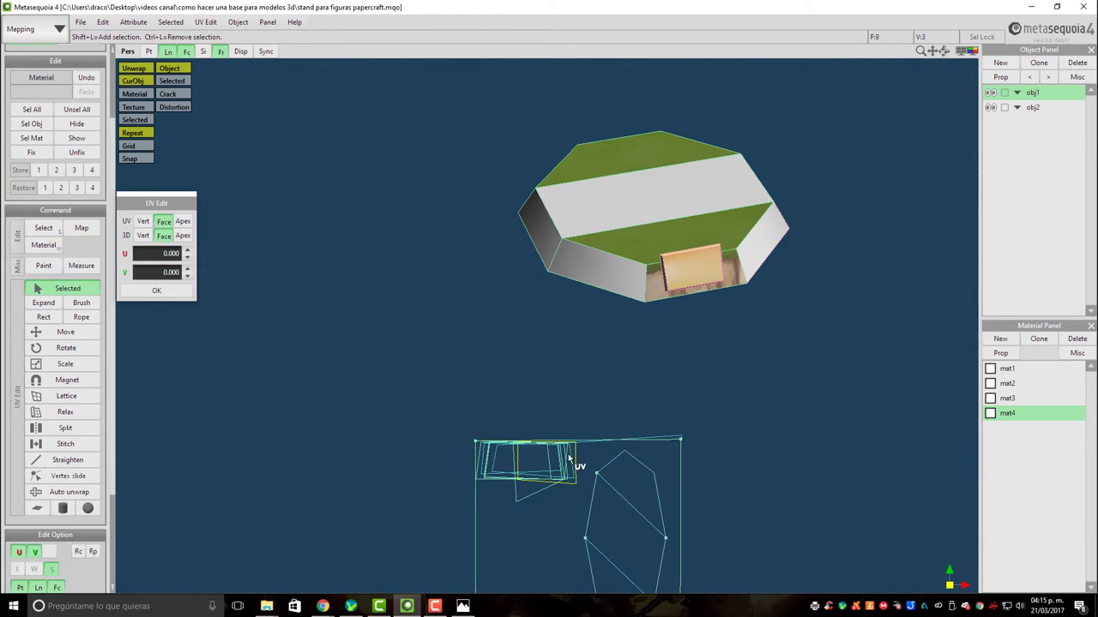
{"action": "middle_click_drag", "start_coordinate": [568, 454], "coordinate": [475, 276]}
{"action": "left_click", "coordinate": [69, 492]}
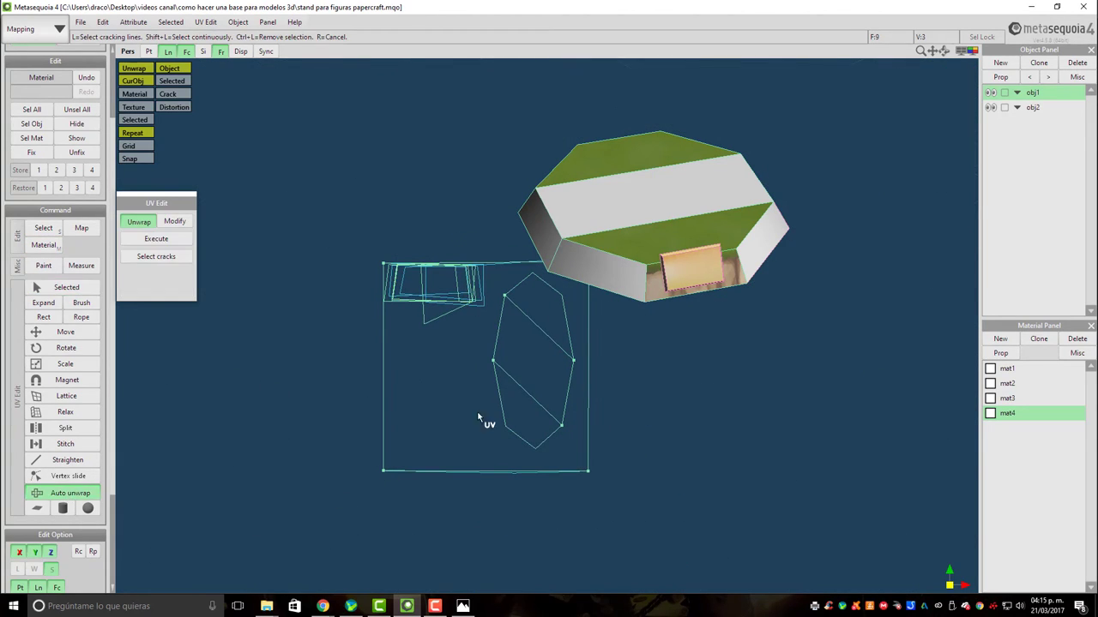
{"action": "scroll", "coordinate": [485, 412], "scroll_direction": "up", "scroll_amount": 2}
{"action": "scroll", "coordinate": [403, 343], "scroll_direction": "down", "scroll_amount": 2}
{"action": "middle_click_drag", "start_coordinate": [400, 338], "coordinate": [501, 240]}
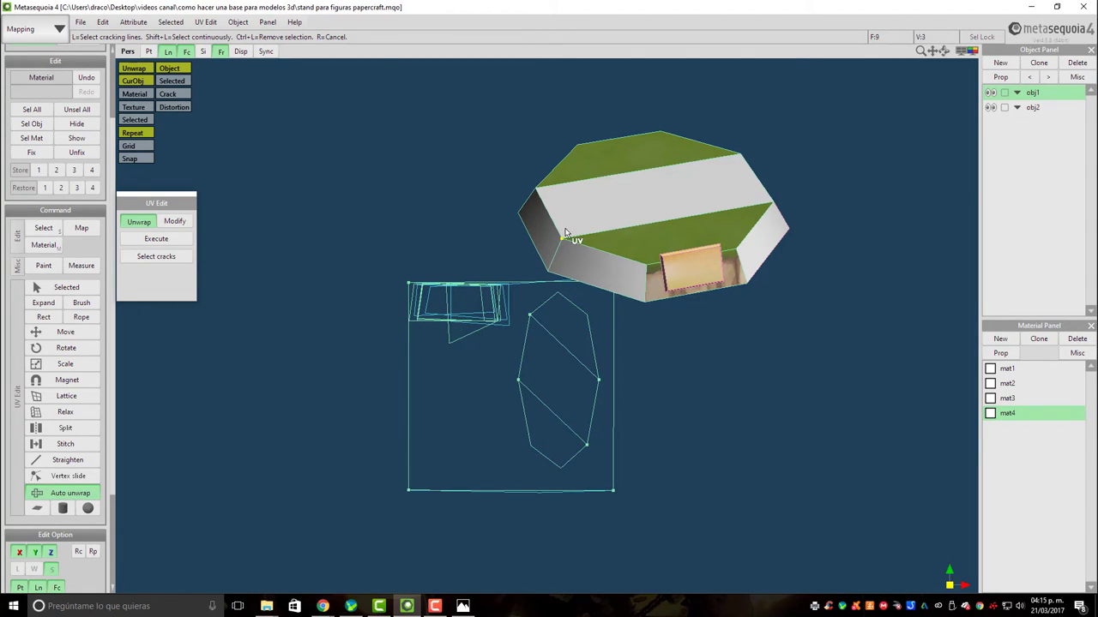
Assign Marbl24l.jpg from the Texture folder as mat4's texture and accept the material settings
{"action": "double_click", "coordinate": [1032, 416]}
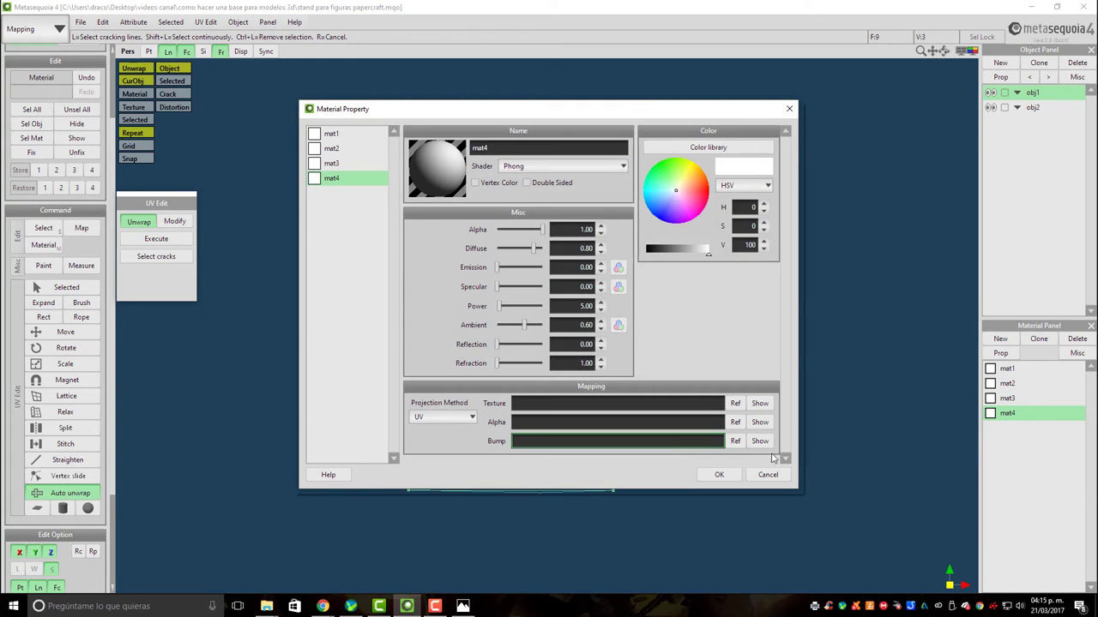
{"action": "left_click", "coordinate": [735, 403]}
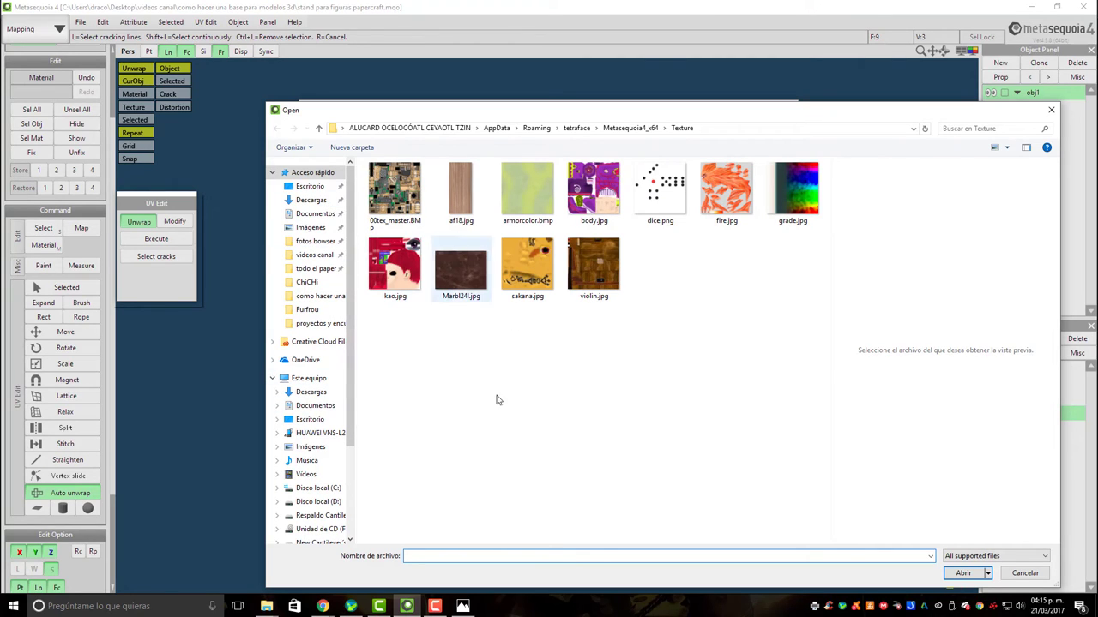
{"action": "left_click", "coordinate": [461, 271]}
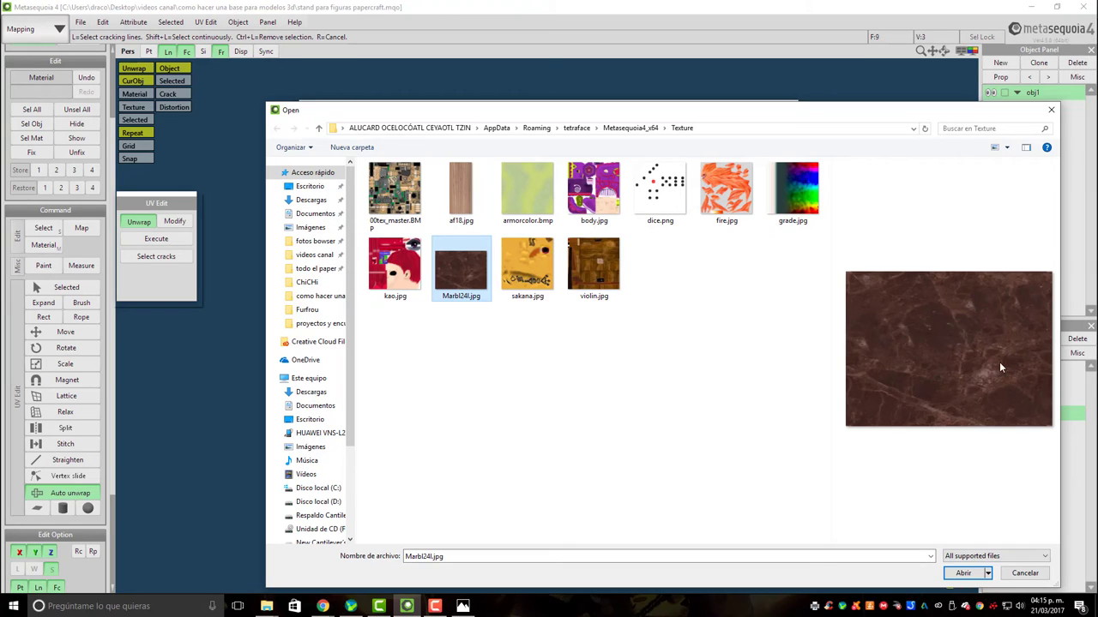
{"action": "left_click", "coordinate": [963, 573]}
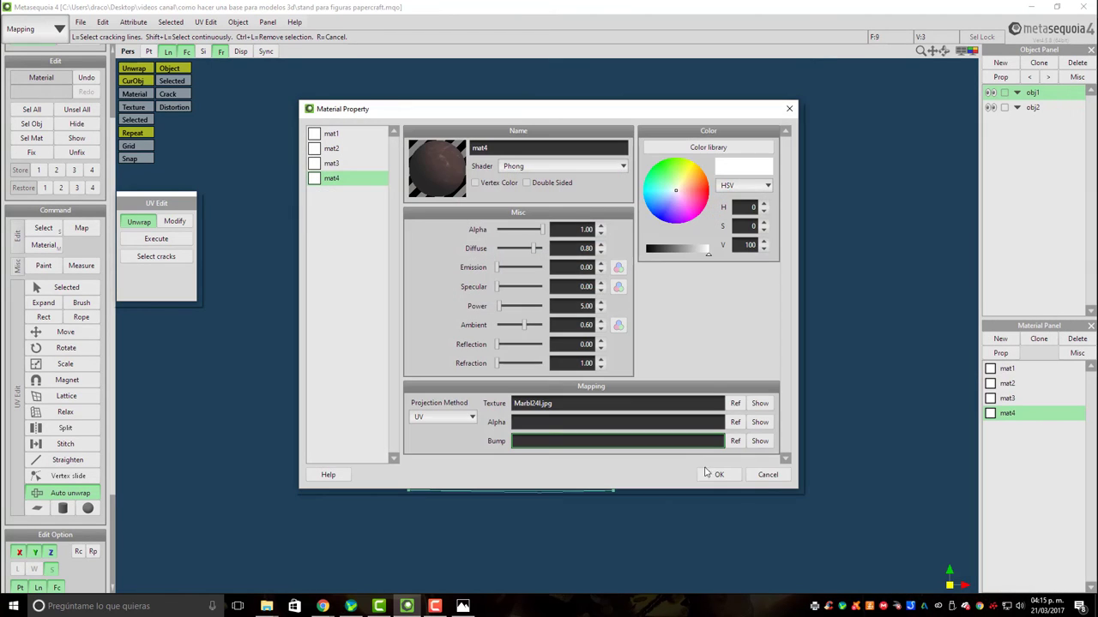
{"action": "left_click", "coordinate": [717, 475]}
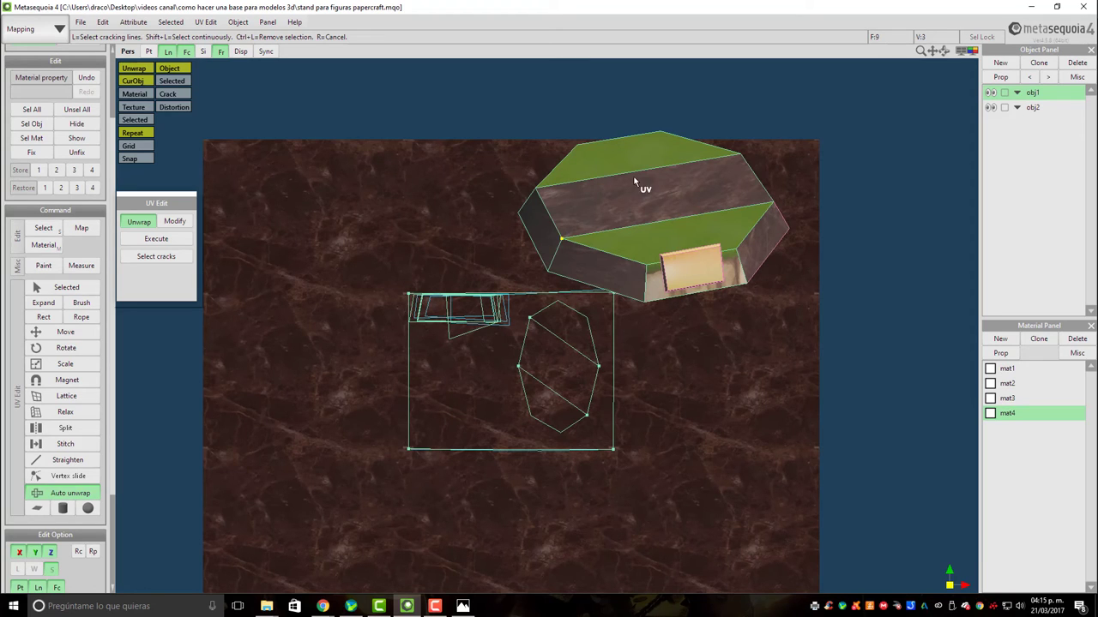
Set mat4's texture to images.jpg from the proyectos y encuestas folder and limit the UV display to the current material
{"action": "scroll", "coordinate": [699, 370], "scroll_direction": "up", "scroll_amount": 3}
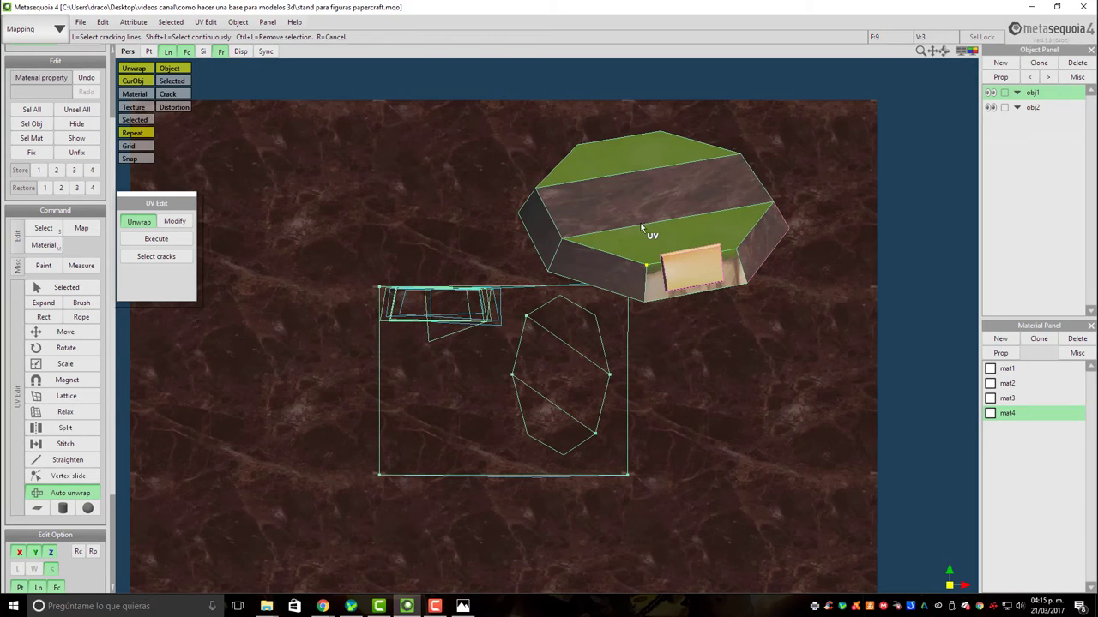
{"action": "left_click_drag", "start_coordinate": [687, 210], "coordinate": [741, 331]}
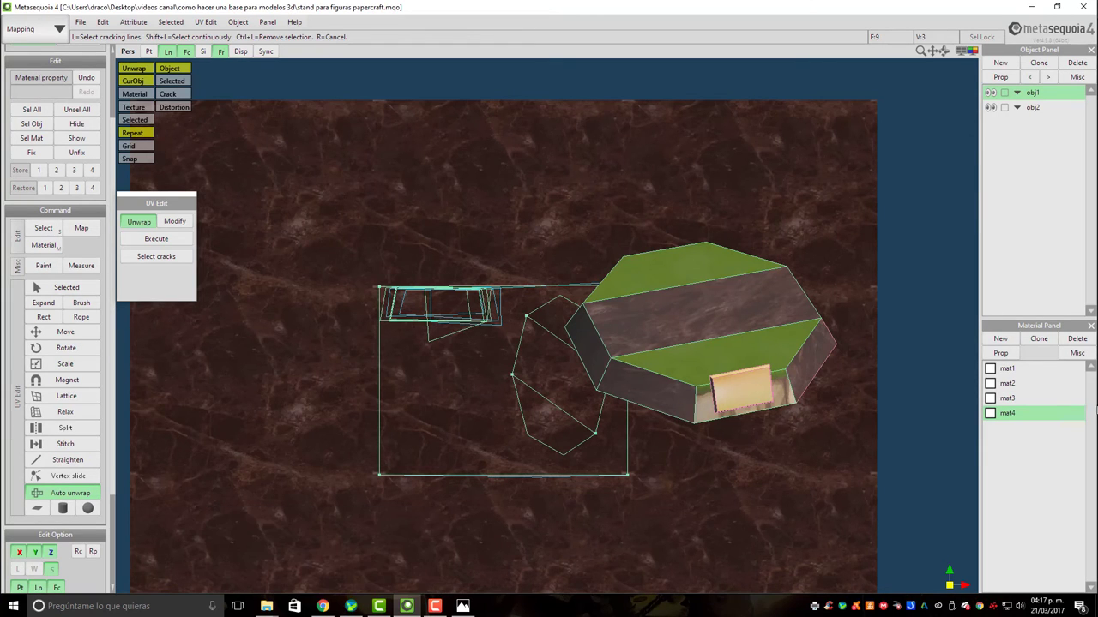
{"action": "double_click", "coordinate": [1008, 414]}
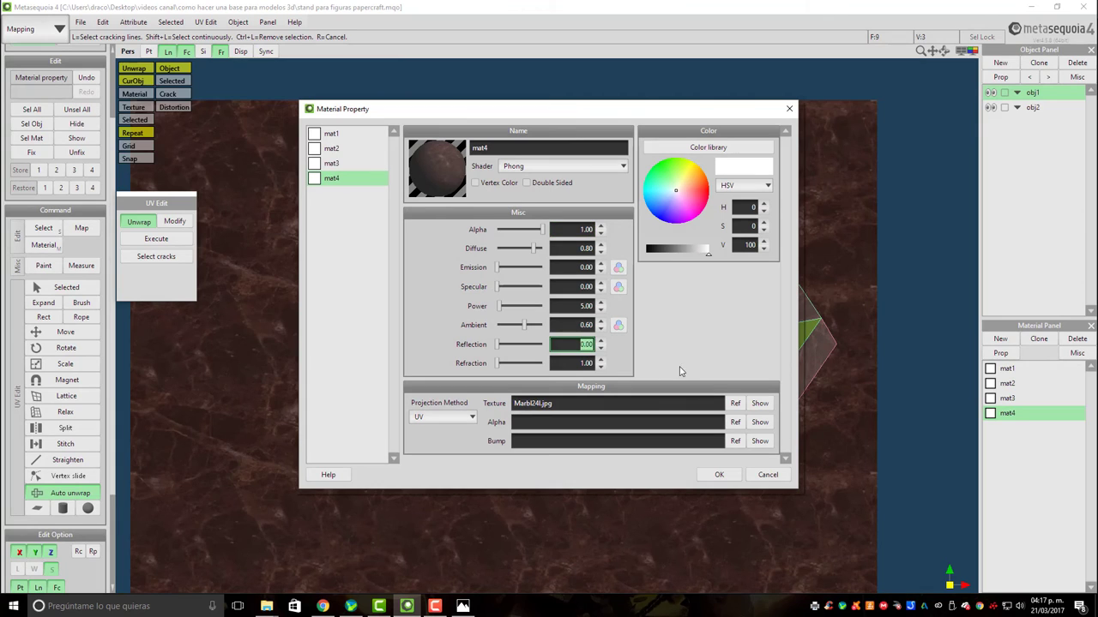
{"action": "left_click", "coordinate": [735, 403]}
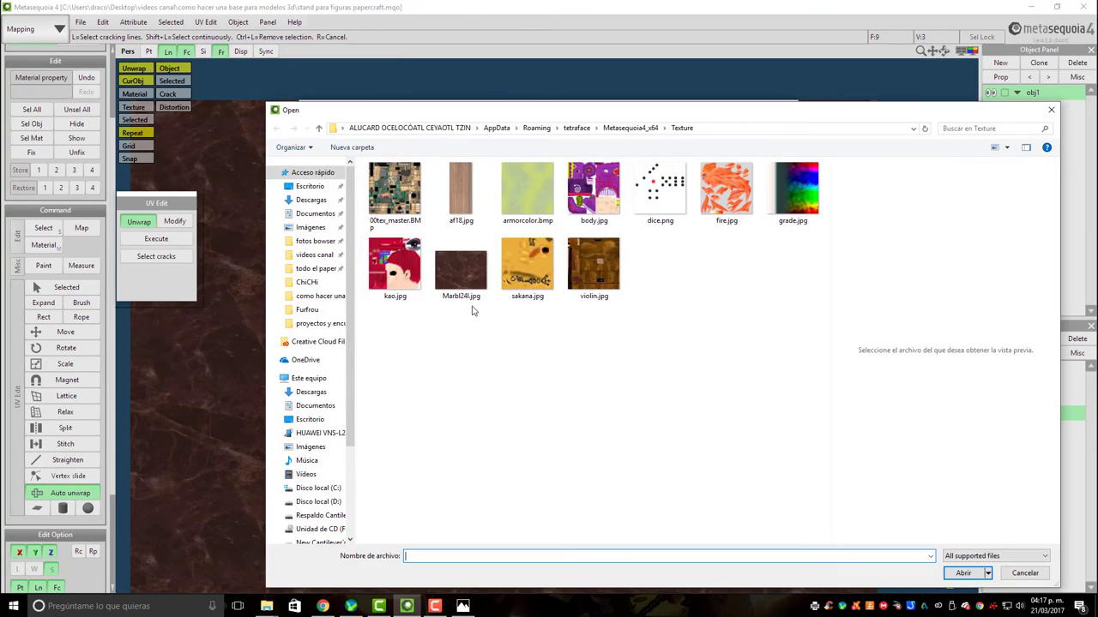
{"action": "left_click", "coordinate": [310, 324]}
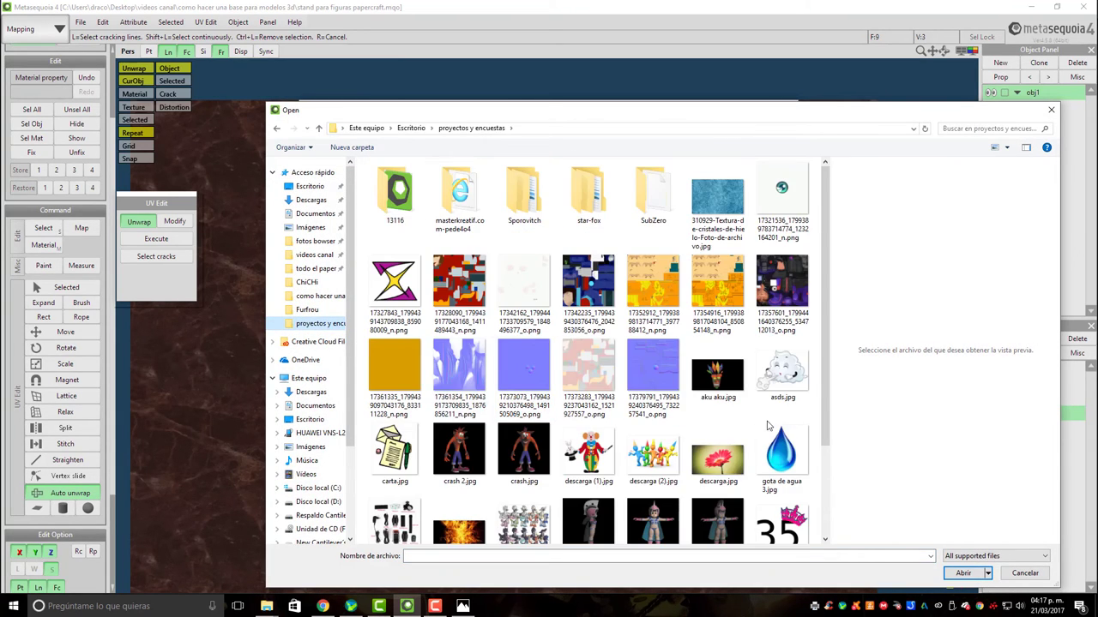
{"action": "scroll", "coordinate": [653, 393], "scroll_direction": "down", "scroll_amount": 3}
{"action": "left_click", "coordinate": [467, 415]}
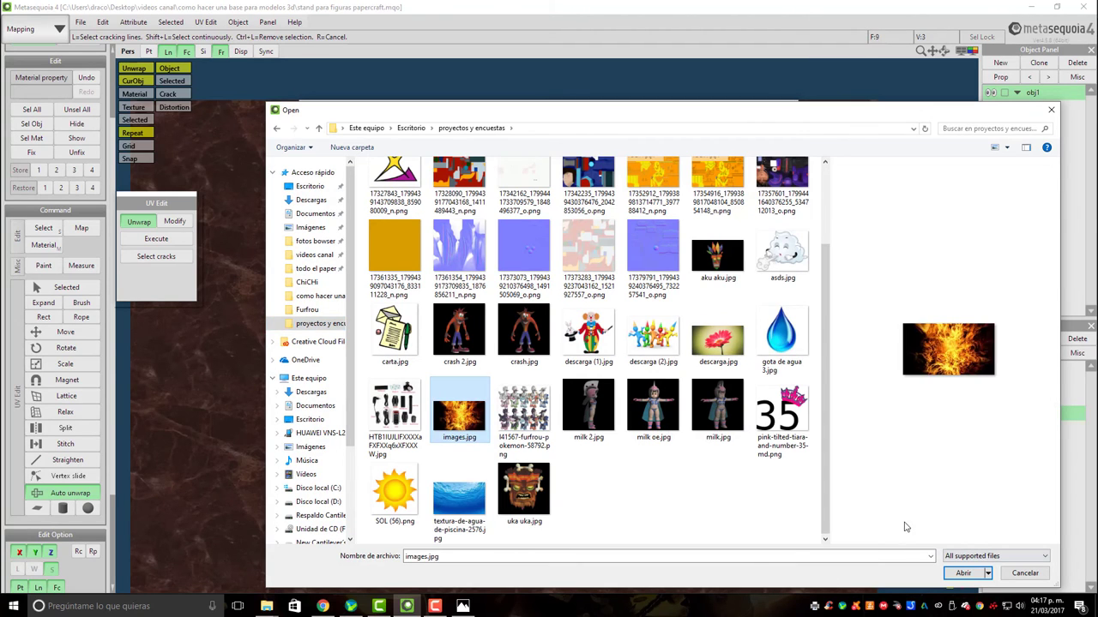
{"action": "left_click", "coordinate": [963, 573]}
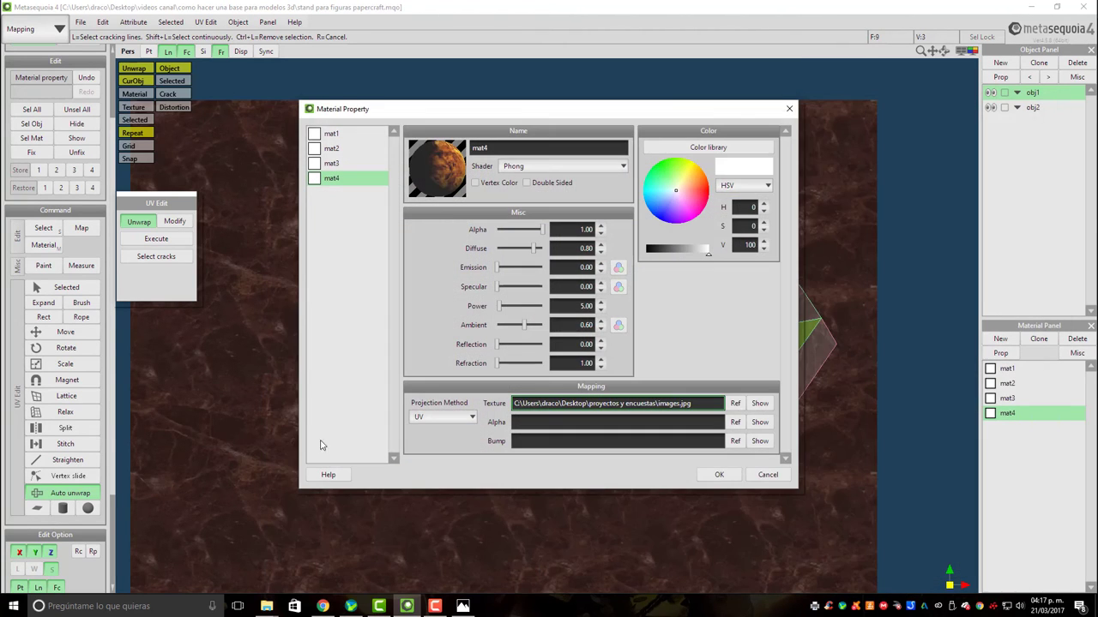
{"action": "left_click", "coordinate": [719, 477]}
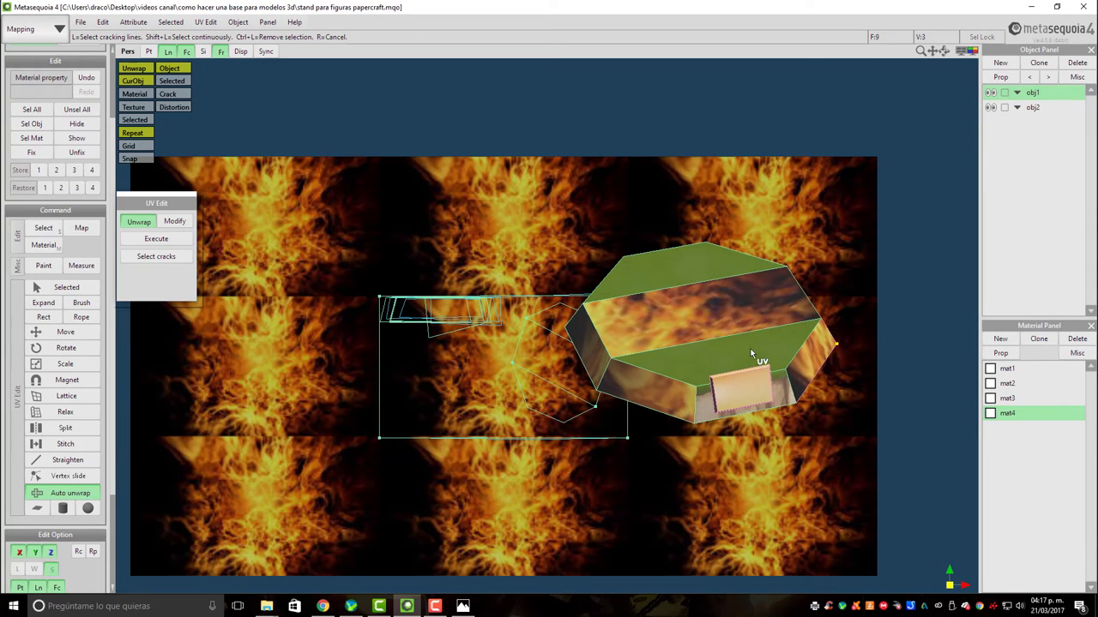
{"action": "left_click", "coordinate": [142, 99]}
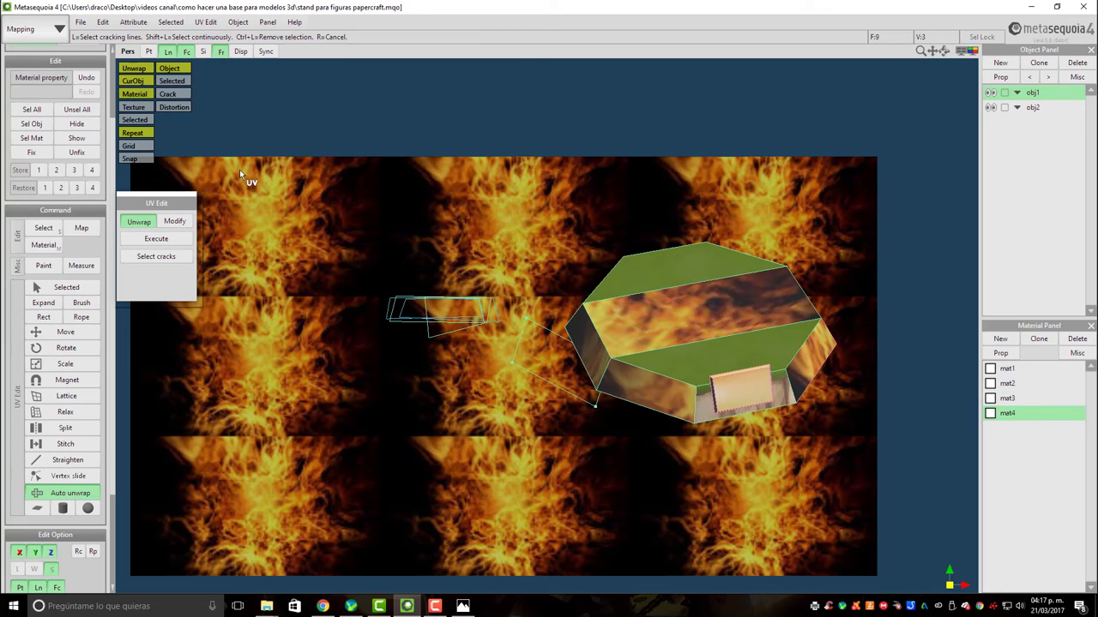
Assign mat1 to the stand's central top strip in Single face mode
{"action": "left_click", "coordinate": [1008, 369]}
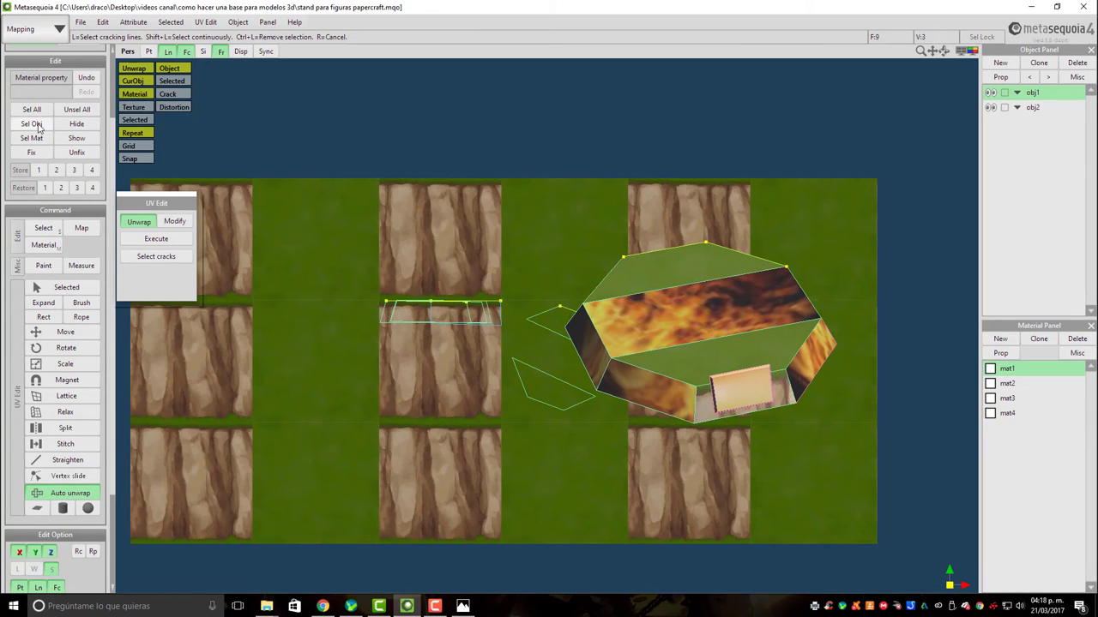
{"action": "left_click", "coordinate": [43, 247]}
{"action": "left_click", "coordinate": [635, 316]}
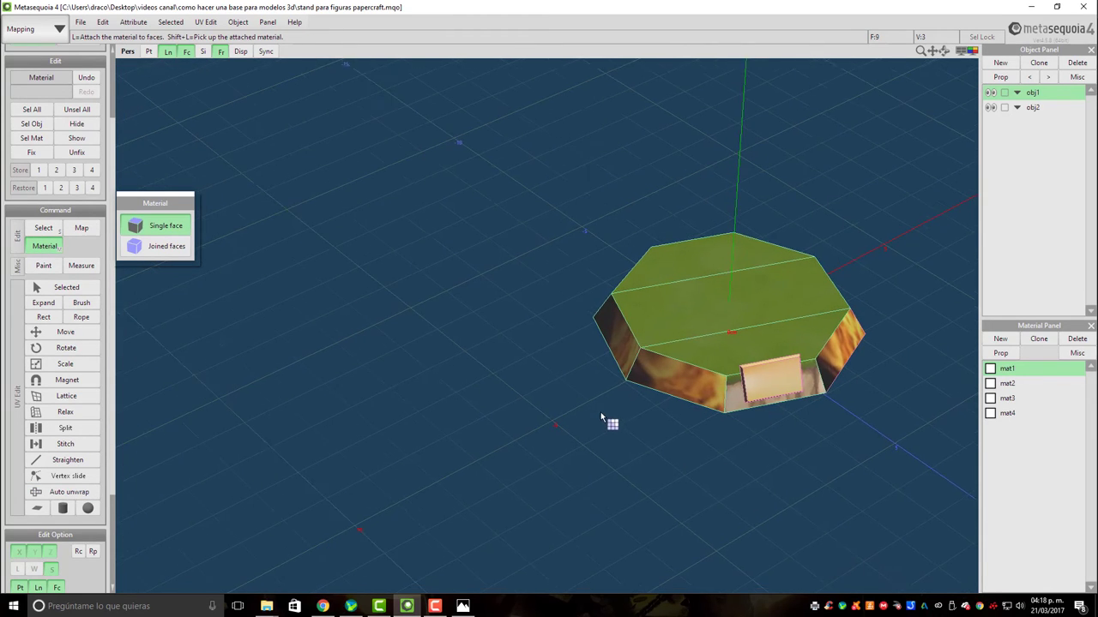
Review mat4's material properties and examine the fire-textured side faces all around the stand
{"action": "middle_click_drag", "start_coordinate": [763, 377], "coordinate": [650, 375]}
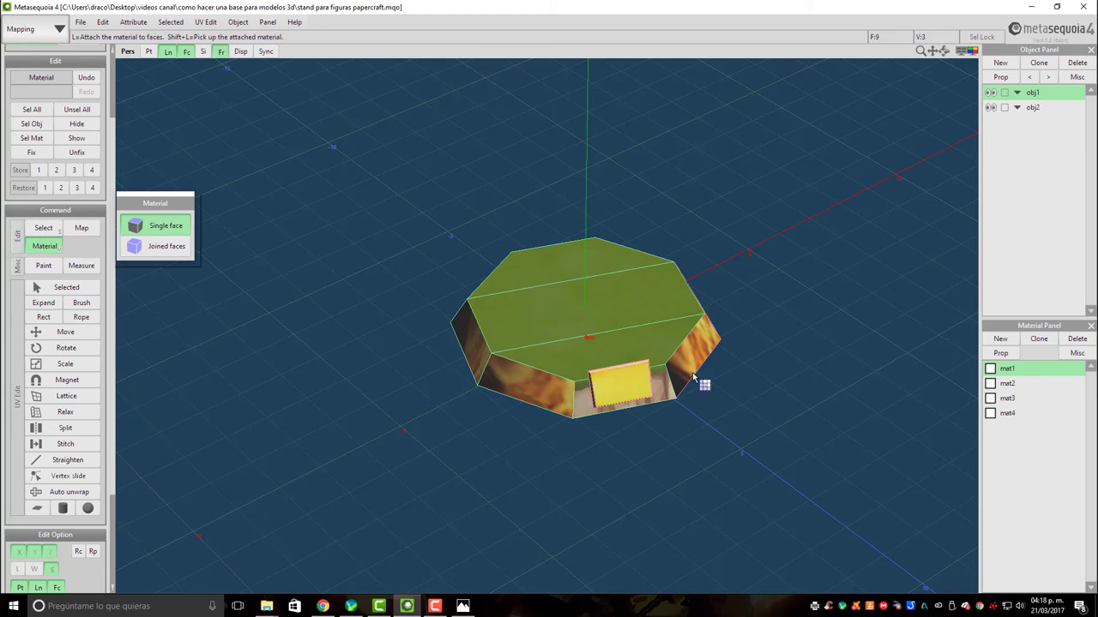
{"action": "left_click", "coordinate": [1016, 413]}
{"action": "double_click", "coordinate": [1023, 416]}
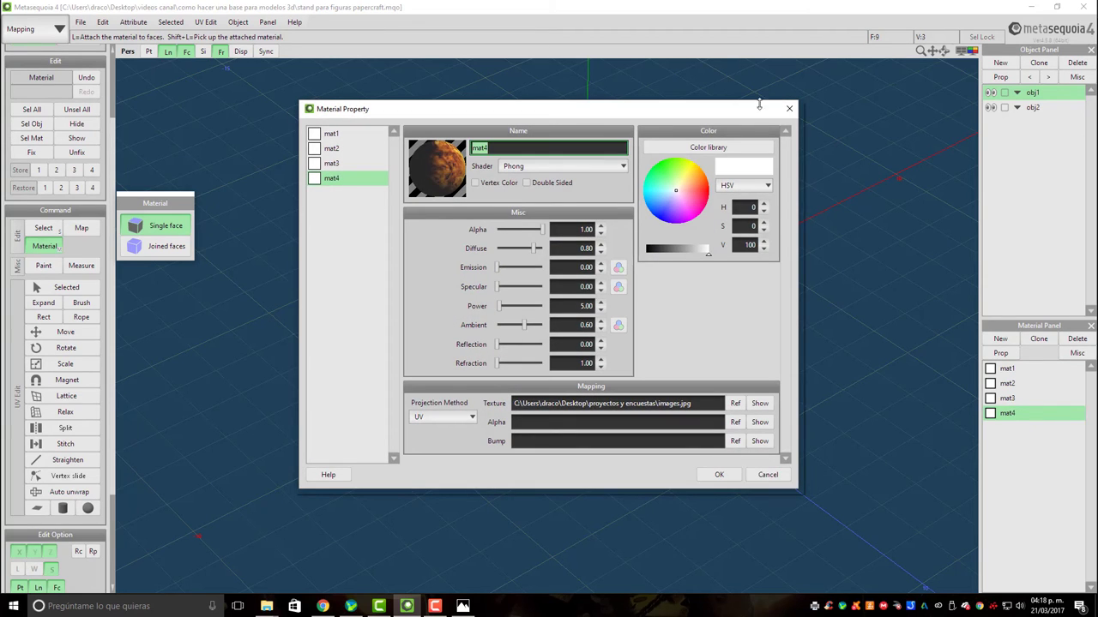
{"action": "left_click", "coordinate": [789, 108]}
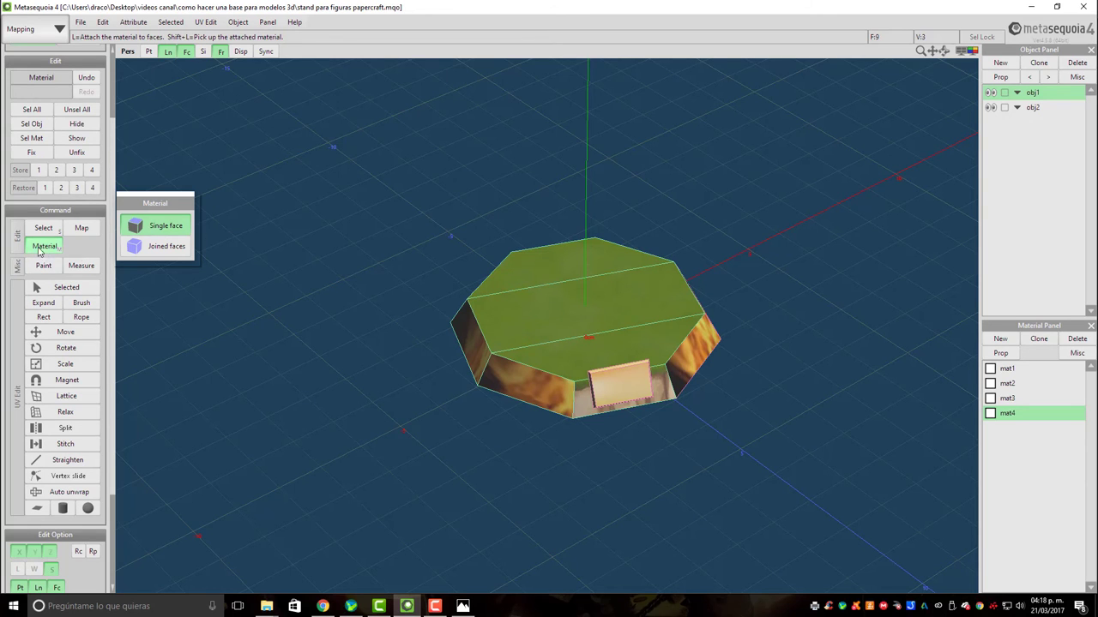
{"action": "right_click_drag", "start_coordinate": [585, 416], "coordinate": [608, 429]}
{"action": "right_click_drag", "start_coordinate": [518, 326], "coordinate": [697, 417]}
{"action": "right_click_drag", "start_coordinate": [410, 470], "coordinate": [330, 420]}
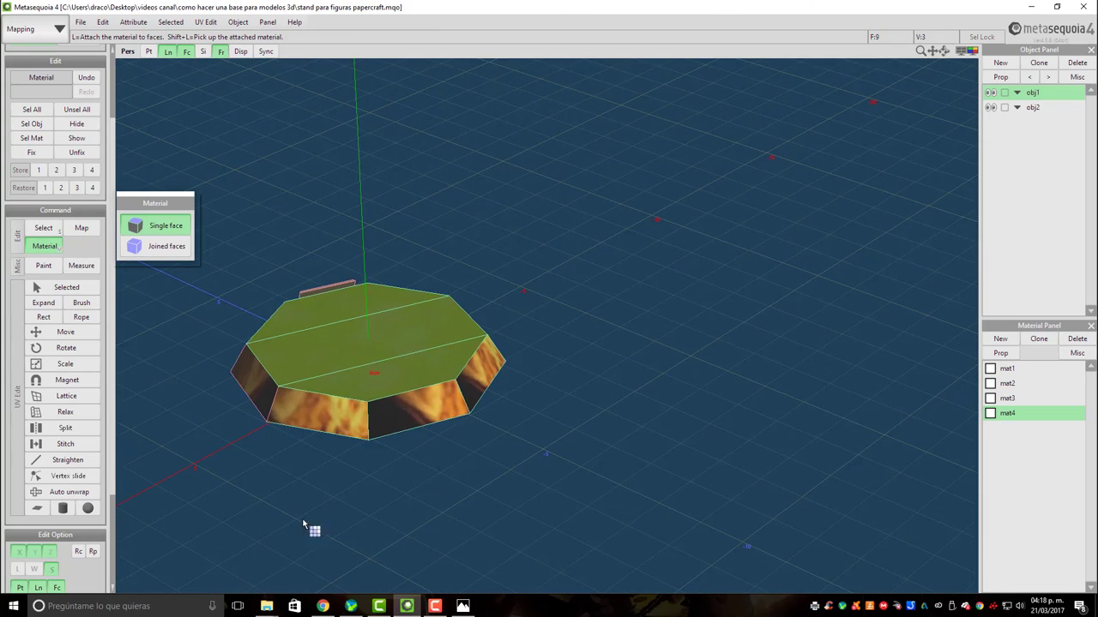
{"action": "middle_click_drag", "start_coordinate": [385, 411], "coordinate": [434, 363]}
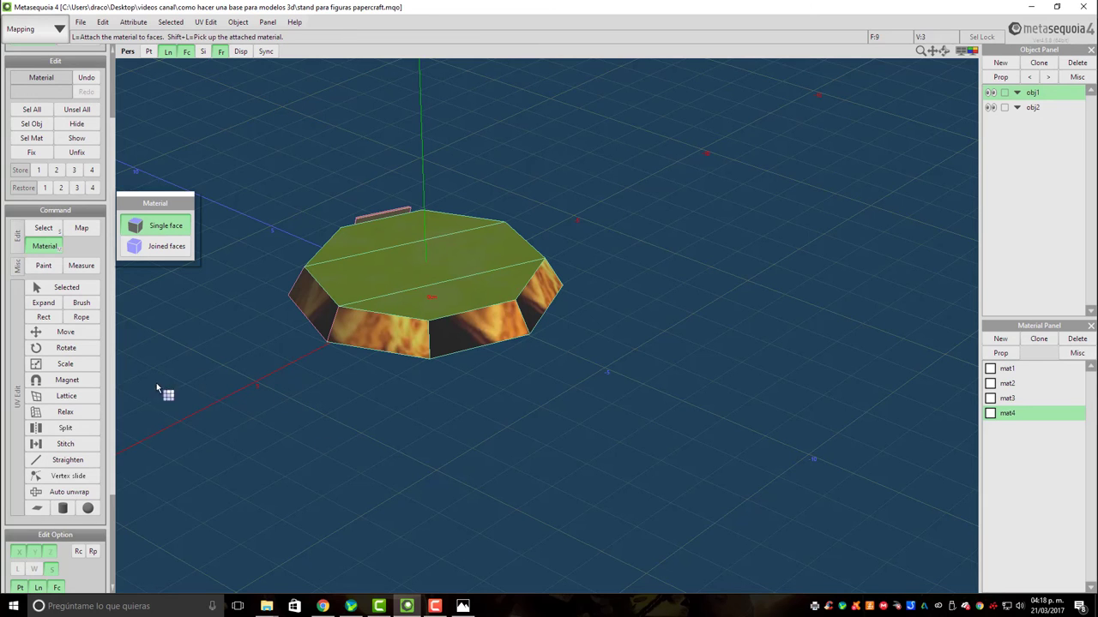
Display mat4's UV layout enlarged with the model moved clear of it, and clear the selection
{"action": "left_click", "coordinate": [69, 494]}
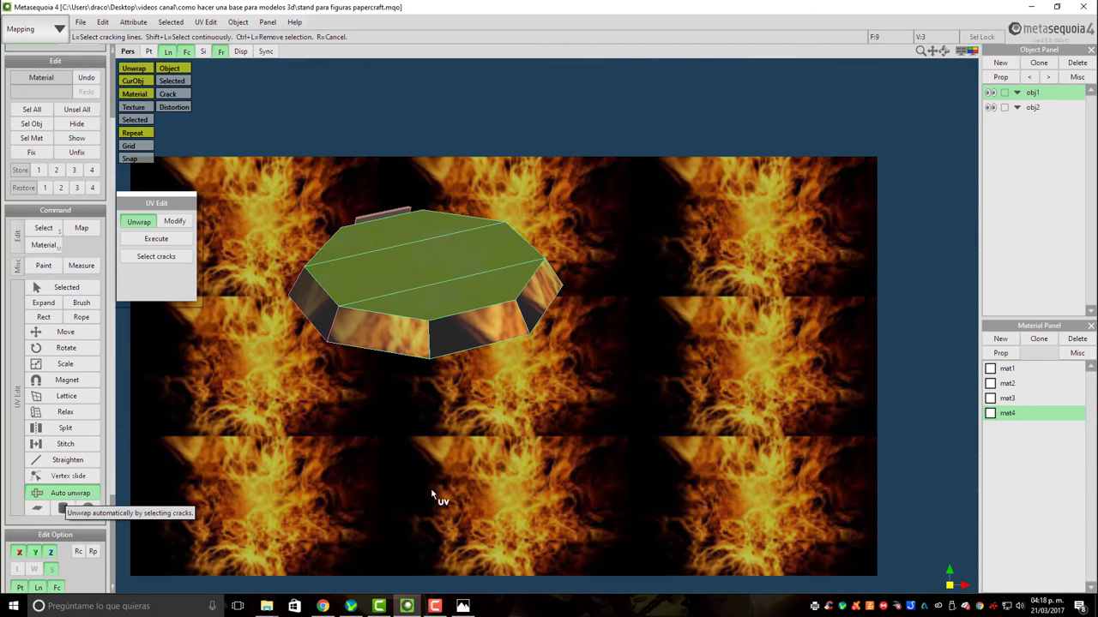
{"action": "left_click_drag", "start_coordinate": [412, 279], "coordinate": [648, 370]}
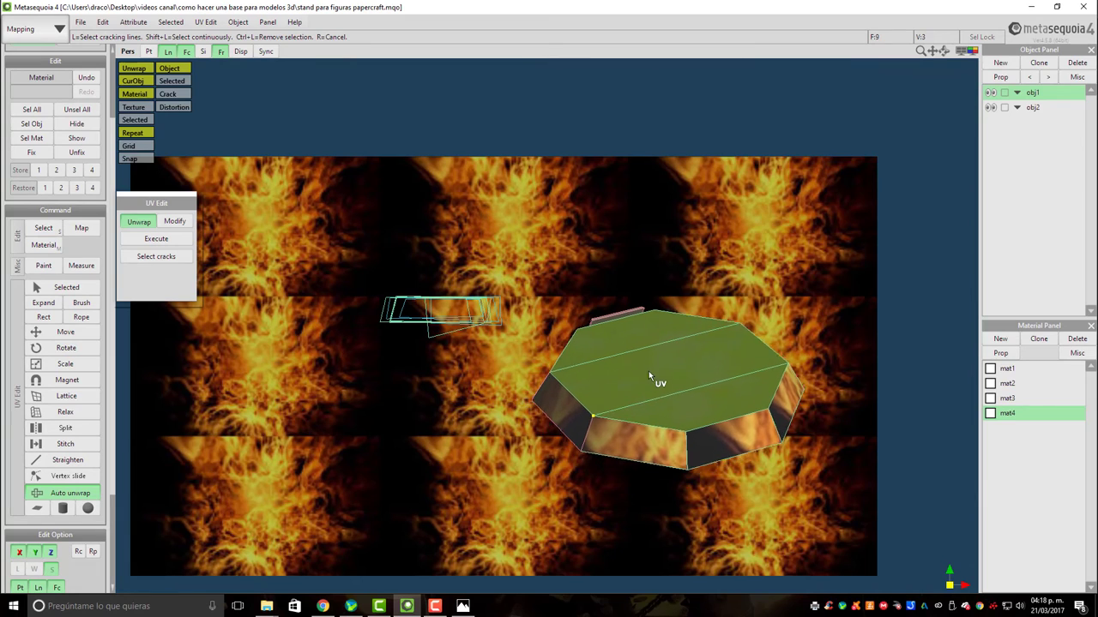
{"action": "scroll", "coordinate": [420, 322], "scroll_direction": "up", "scroll_amount": 3}
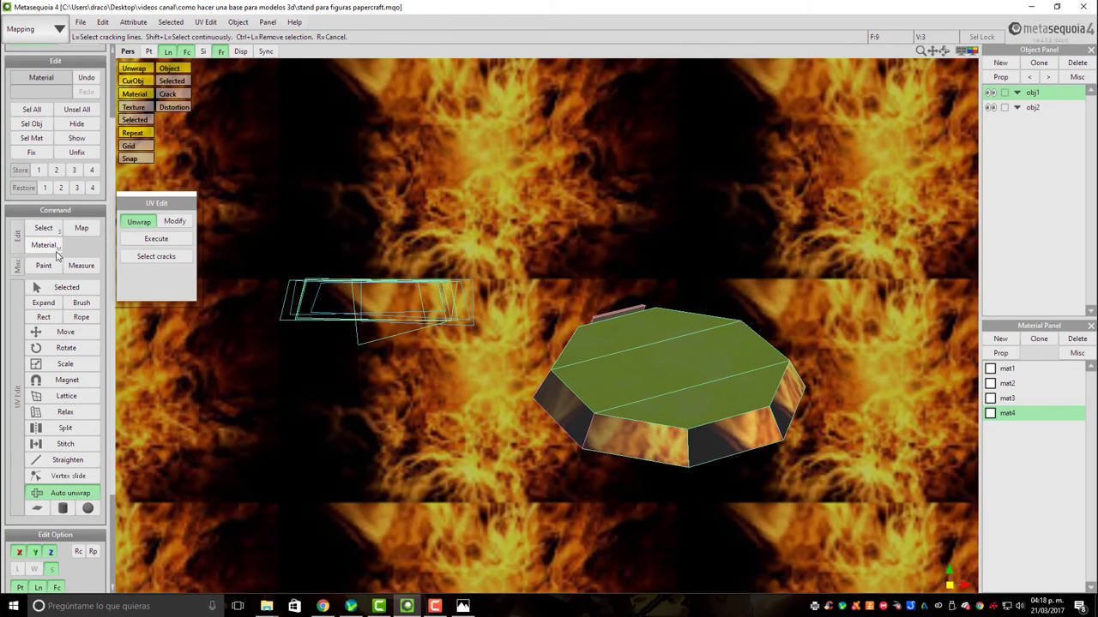
{"action": "left_click", "coordinate": [407, 352]}
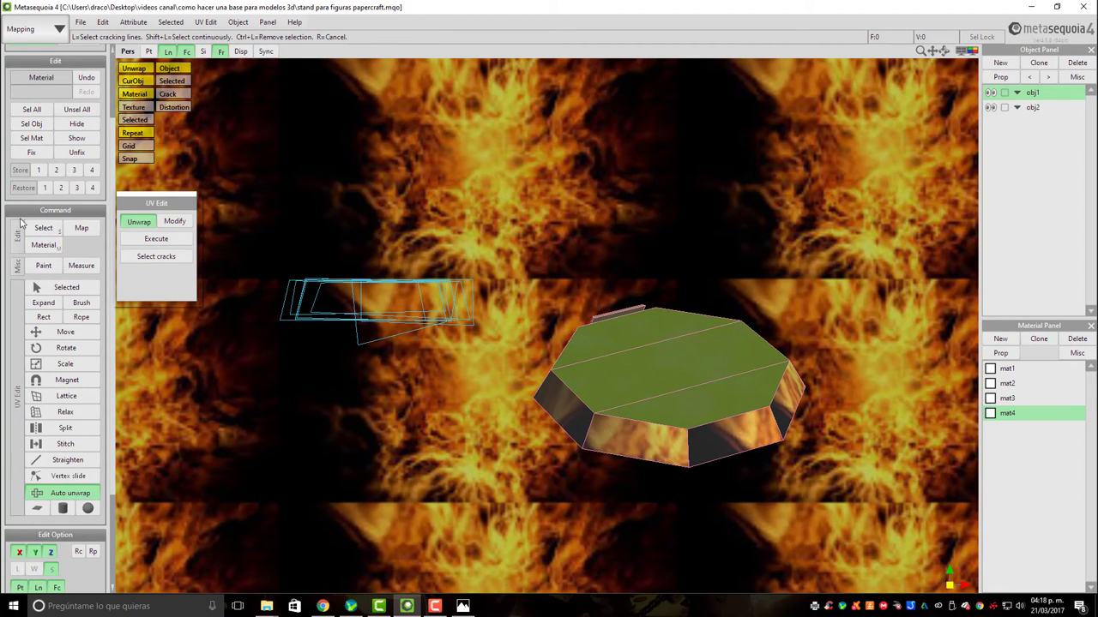
{"action": "left_click", "coordinate": [43, 229]}
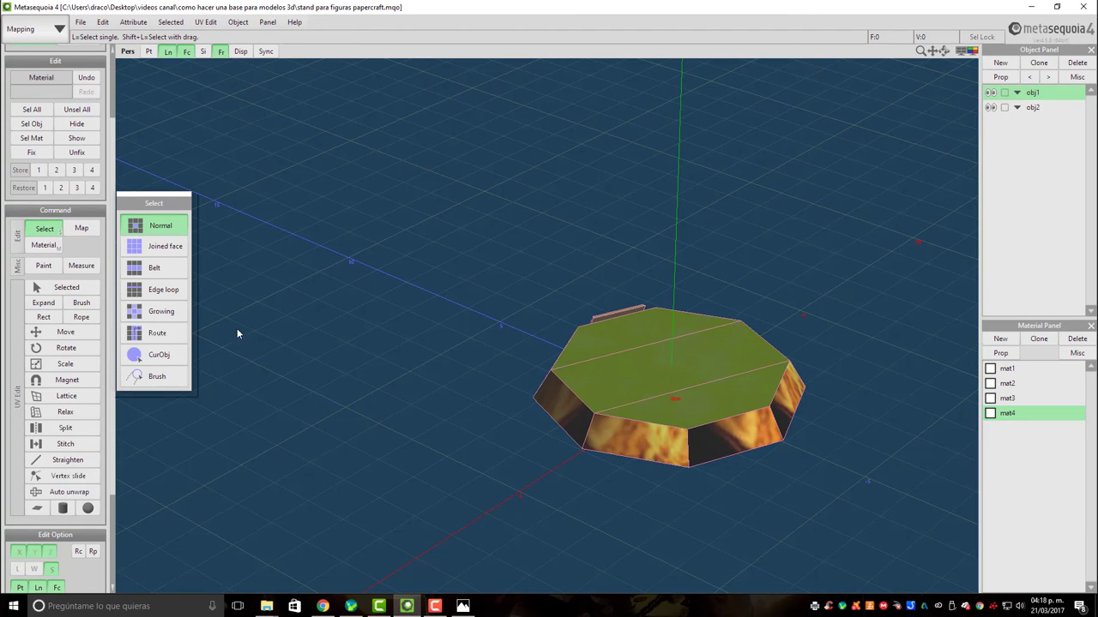
{"action": "left_click", "coordinate": [60, 493]}
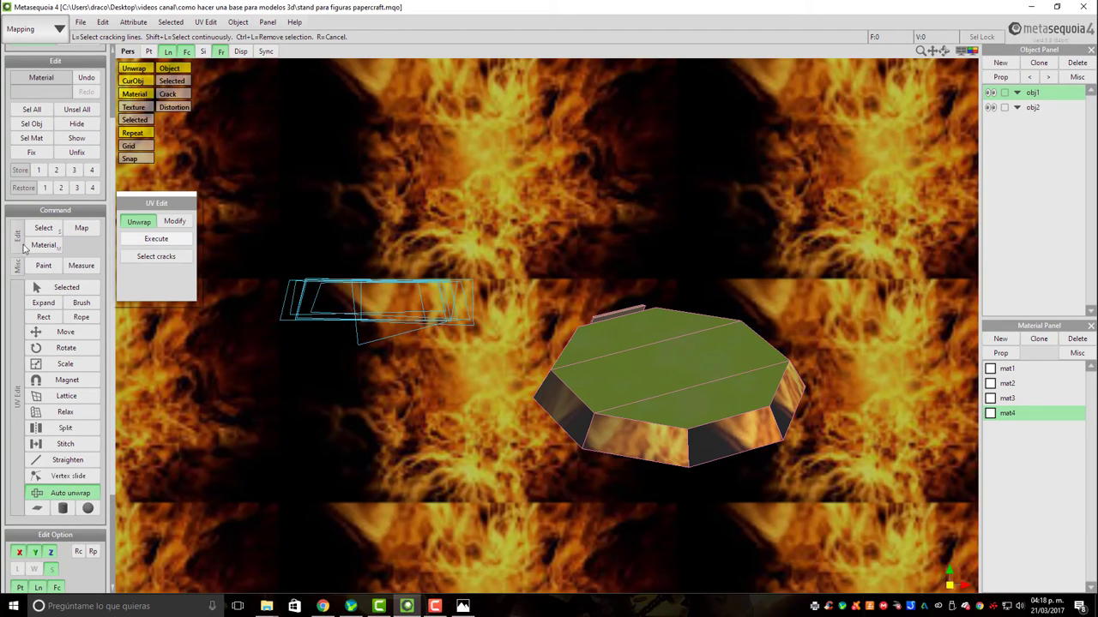
Select only the stand's front side face for UV editing in face mode
{"action": "left_click", "coordinate": [47, 288]}
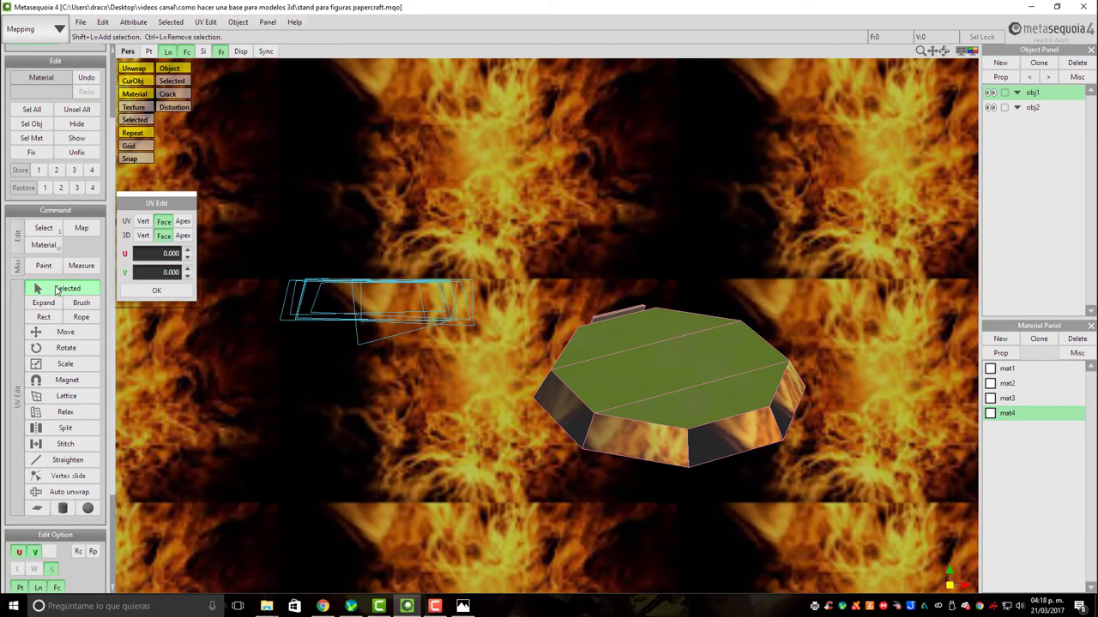
{"action": "left_click", "coordinate": [777, 461]}
{"action": "left_click", "coordinate": [647, 447]}
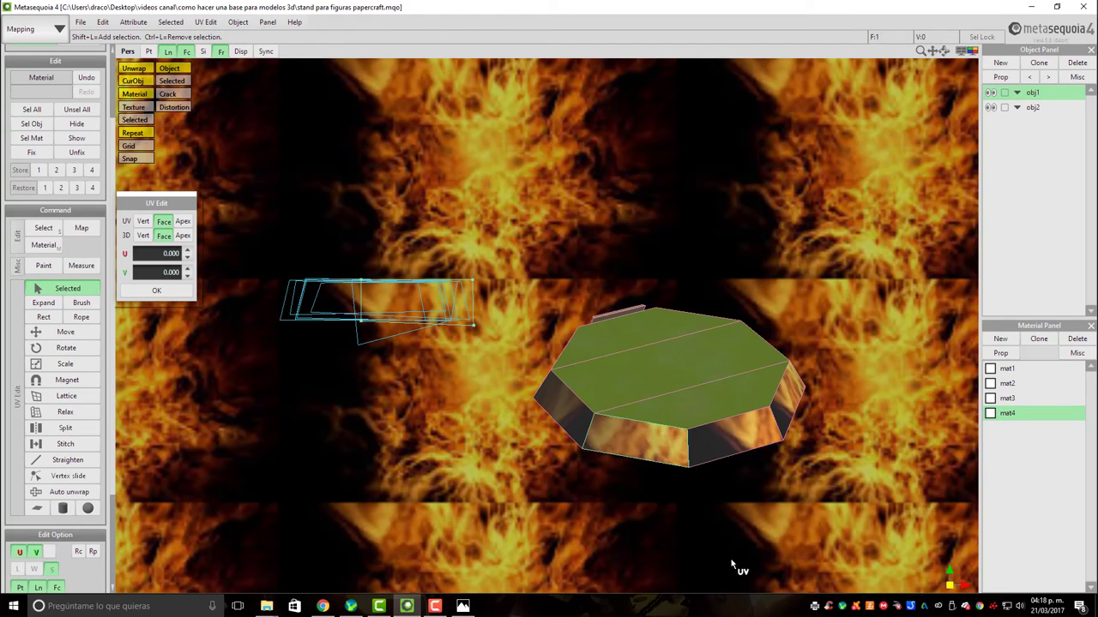
{"action": "left_click", "coordinate": [172, 253]}
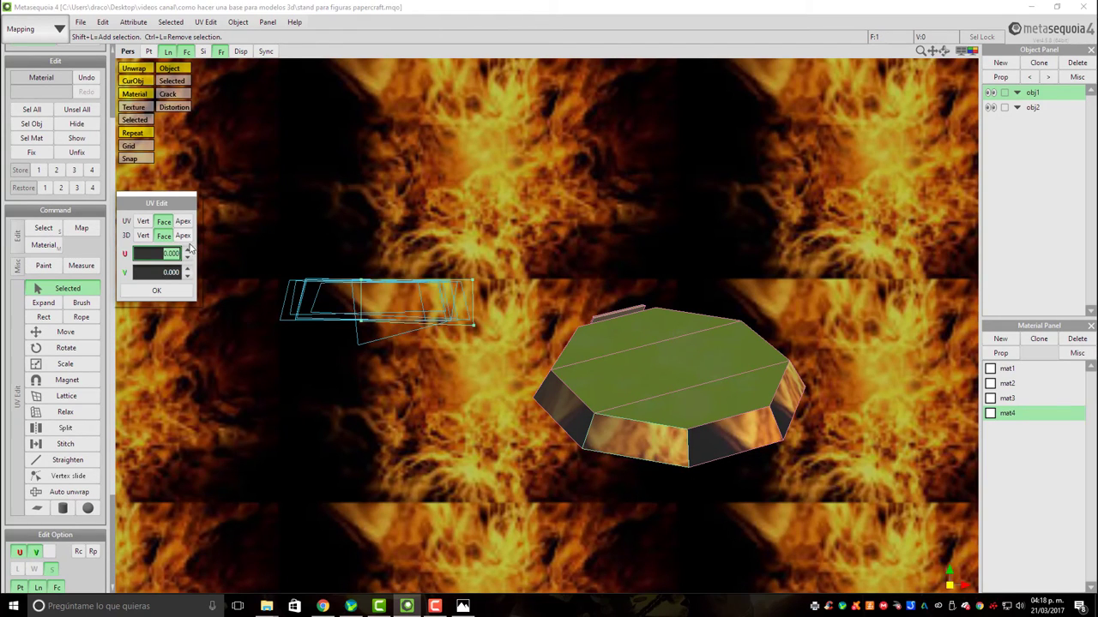
{"action": "left_click", "coordinate": [466, 323]}
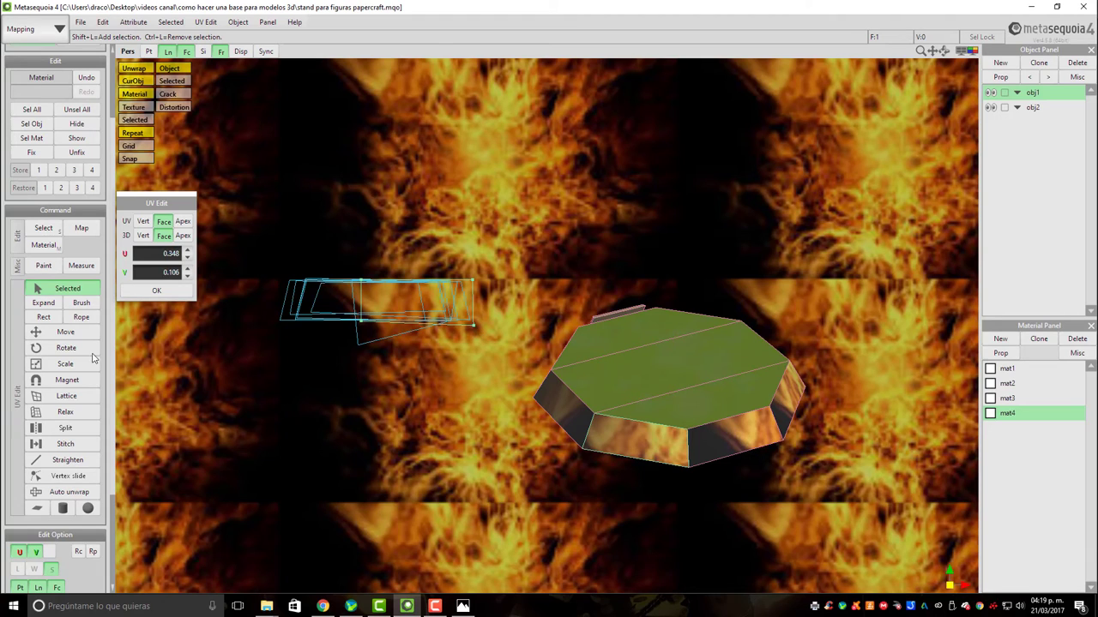
Move the selected face's UV polygon away from the overlapping group to a free area of the fire texture
{"action": "left_click", "coordinate": [66, 332]}
{"action": "left_click_drag", "start_coordinate": [464, 325], "coordinate": [600, 551]}
{"action": "middle_click_drag", "start_coordinate": [600, 551], "coordinate": [362, 315]}
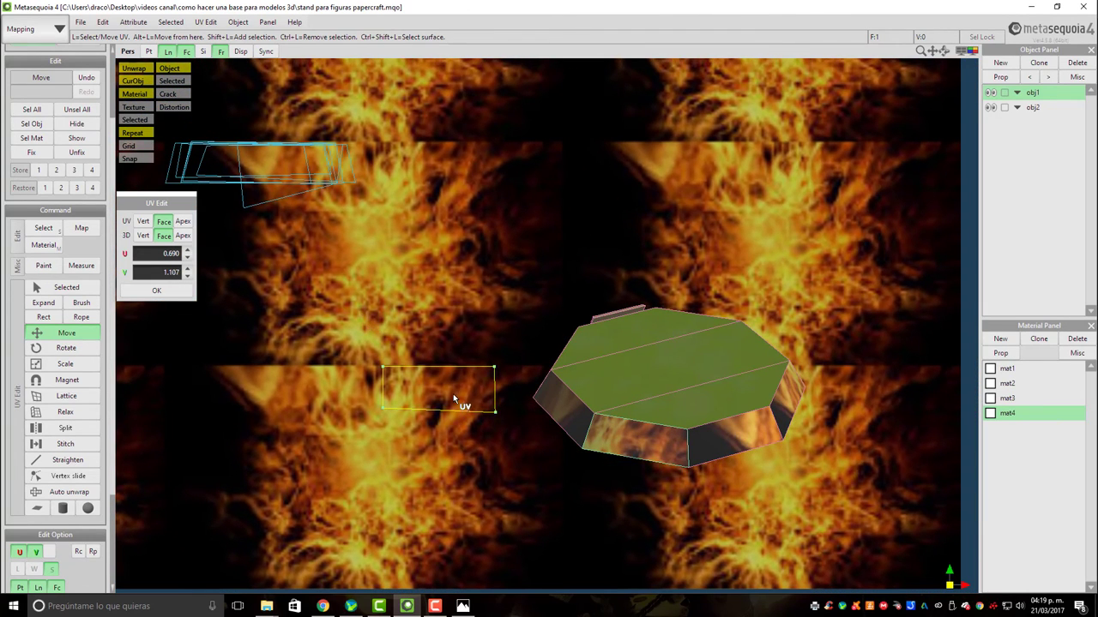
{"action": "left_click_drag", "start_coordinate": [453, 393], "coordinate": [486, 181]}
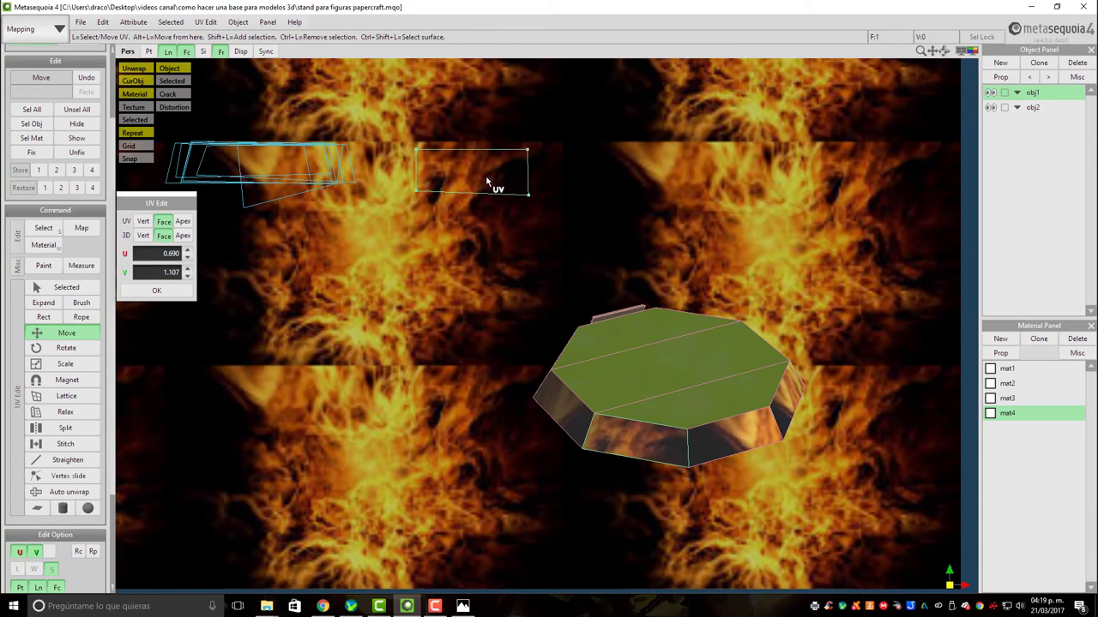
Rotate the face's UV polygon about 90 degrees and move it to about U 0.873, V 0.708
{"action": "left_click", "coordinate": [67, 349]}
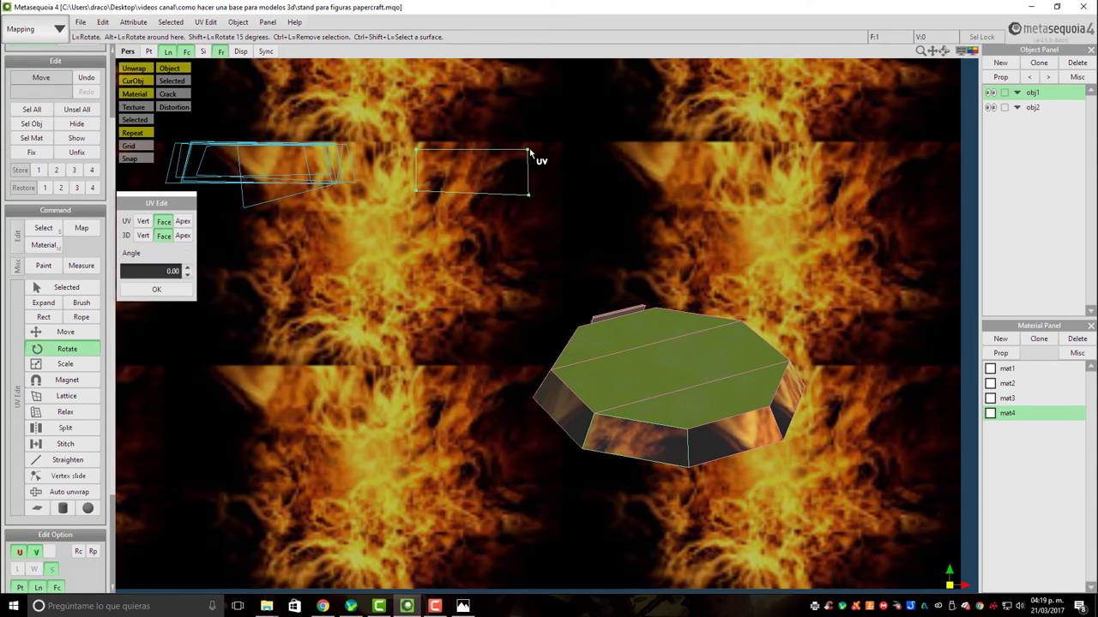
{"action": "left_click_drag", "start_coordinate": [518, 196], "coordinate": [421, 230]}
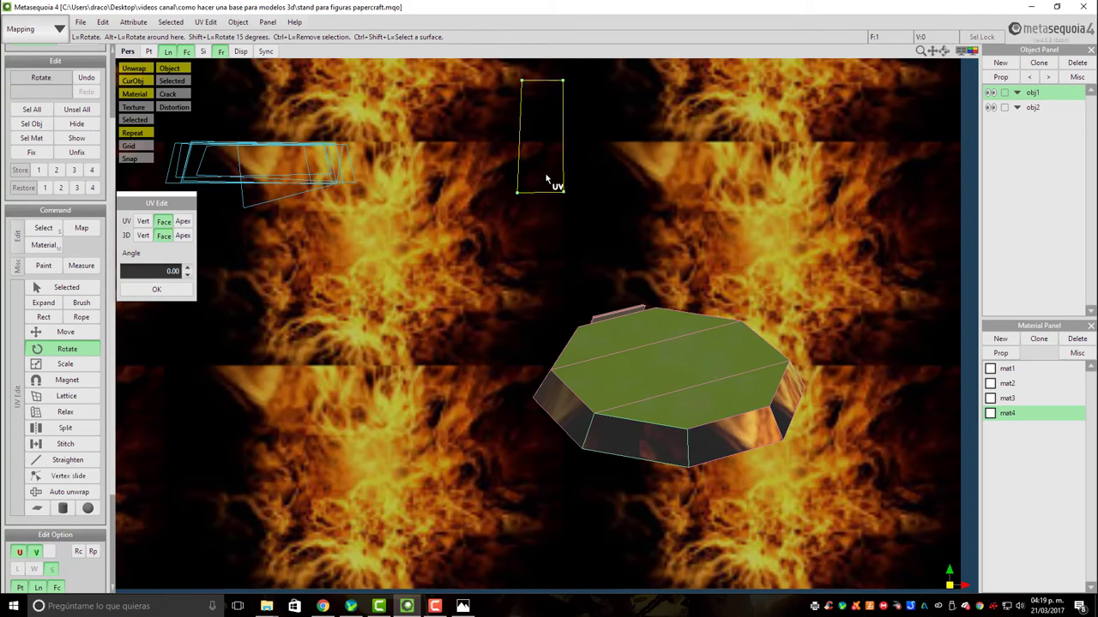
{"action": "left_click_drag", "start_coordinate": [546, 178], "coordinate": [537, 212]}
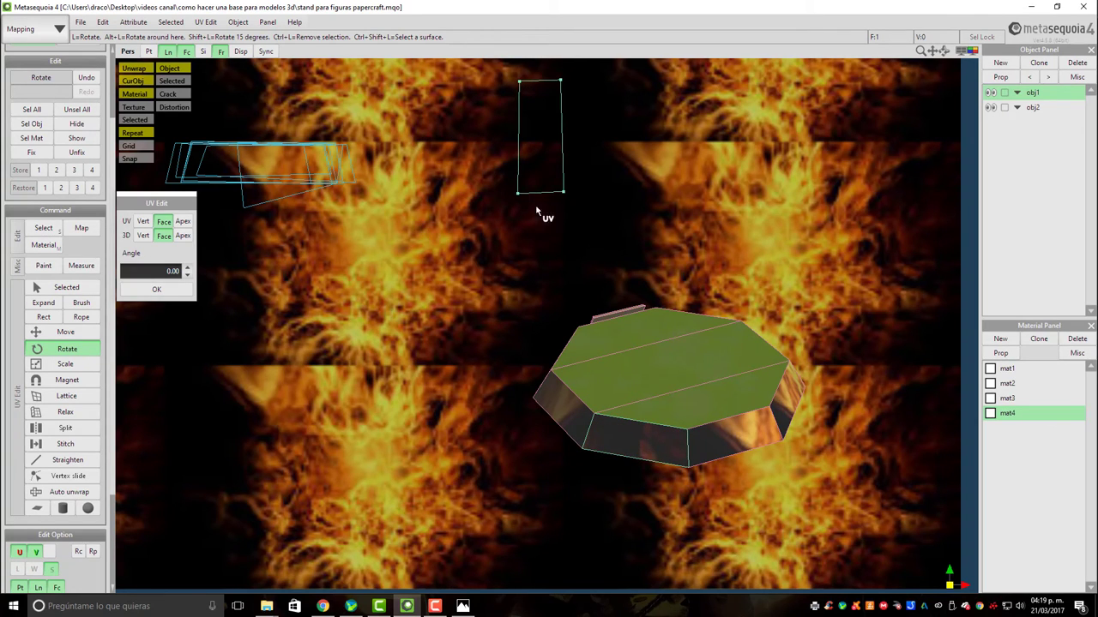
{"action": "key", "text": "v"}
{"action": "left_click_drag", "start_coordinate": [533, 167], "coordinate": [504, 328]}
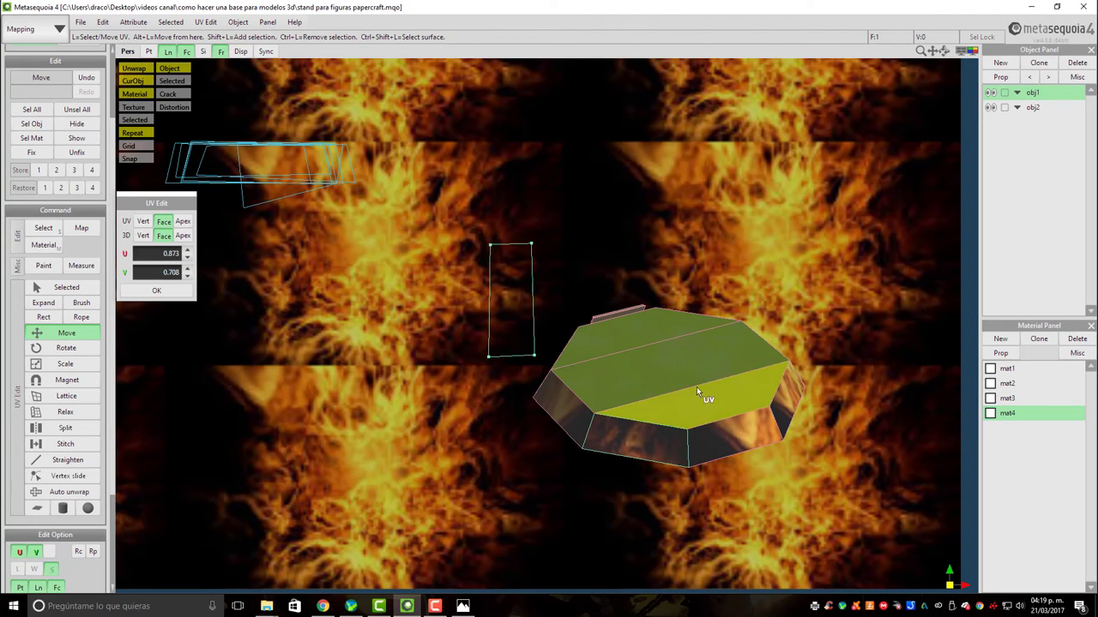
{"action": "left_click", "coordinate": [659, 365]}
{"action": "middle_click_drag", "start_coordinate": [659, 371], "coordinate": [797, 247]}
{"action": "left_click", "coordinate": [562, 354]}
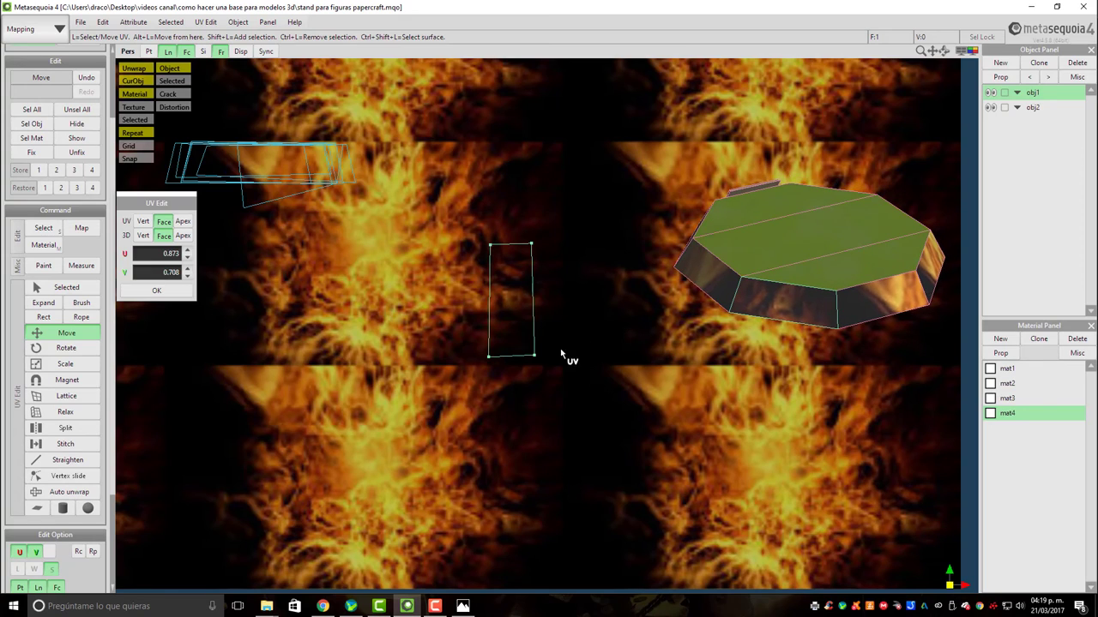
Switch UV and 3D selection to vertices and pull the UV polygon's corners apart across the texture tile
{"action": "left_click", "coordinate": [67, 349]}
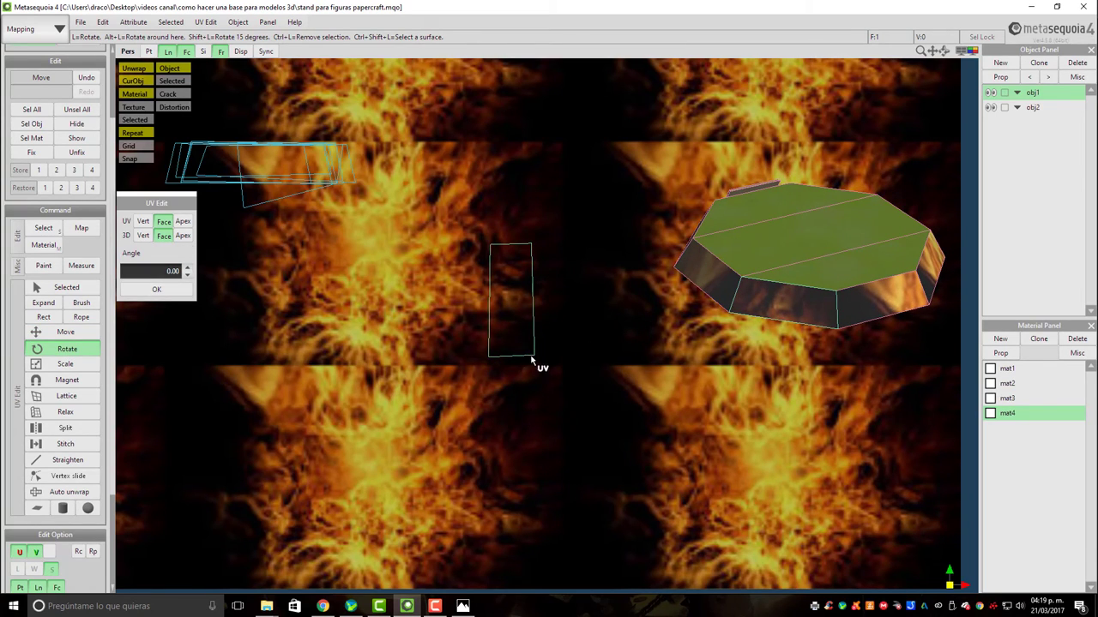
{"action": "left_click", "coordinate": [143, 222]}
{"action": "left_click", "coordinate": [143, 235]}
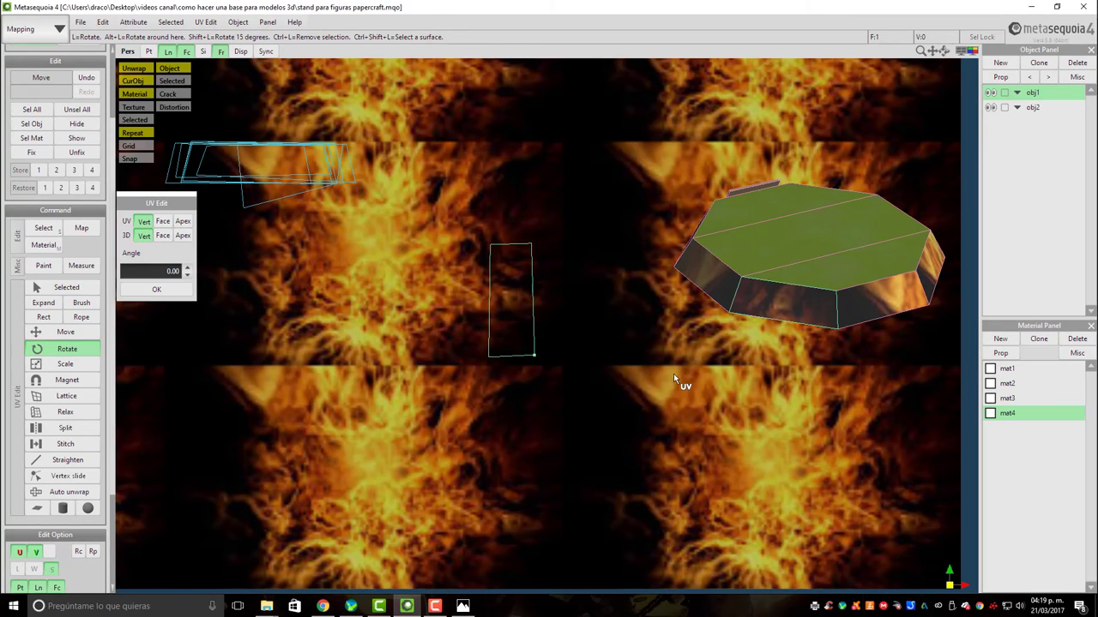
{"action": "left_click", "coordinate": [66, 332]}
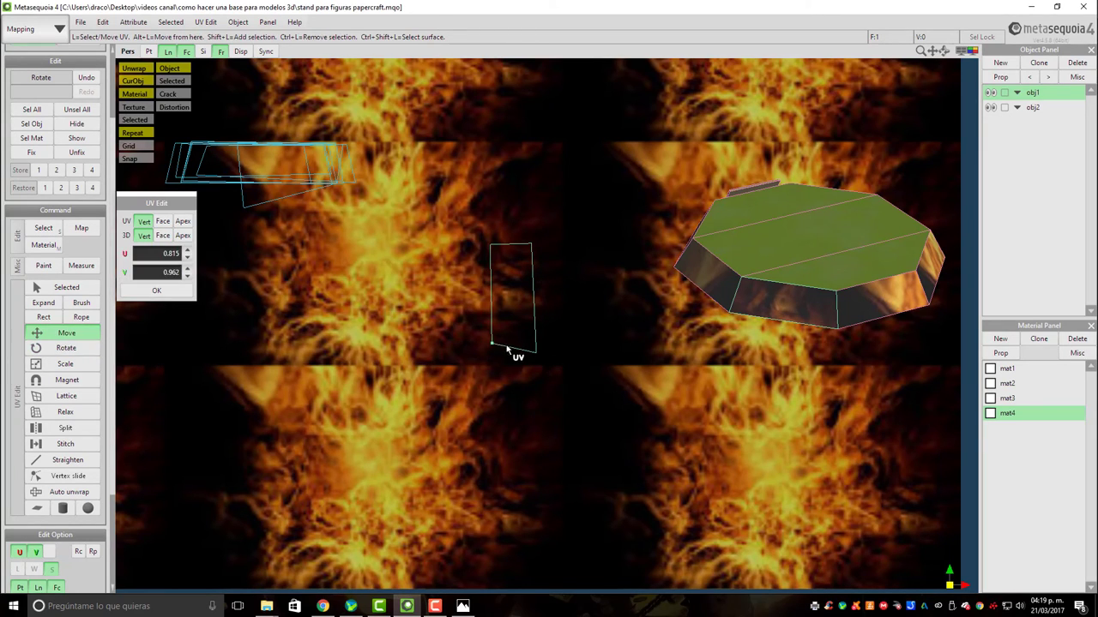
{"action": "left_click_drag", "start_coordinate": [489, 356], "coordinate": [416, 362]}
{"action": "left_click_drag", "start_coordinate": [539, 355], "coordinate": [553, 369]}
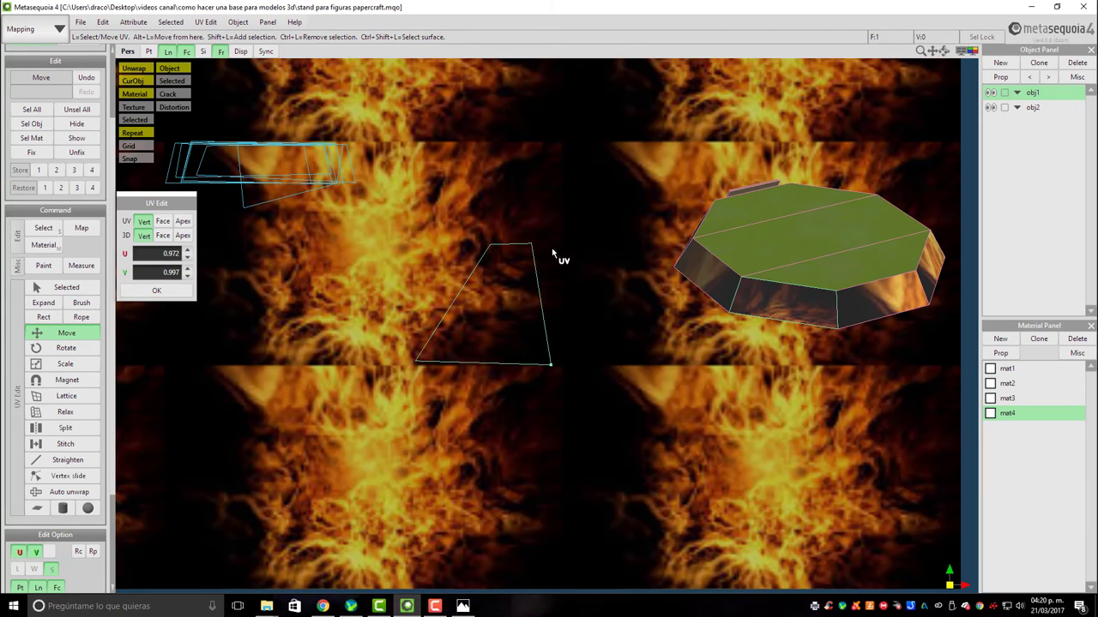
{"action": "left_click_drag", "start_coordinate": [531, 247], "coordinate": [541, 346]}
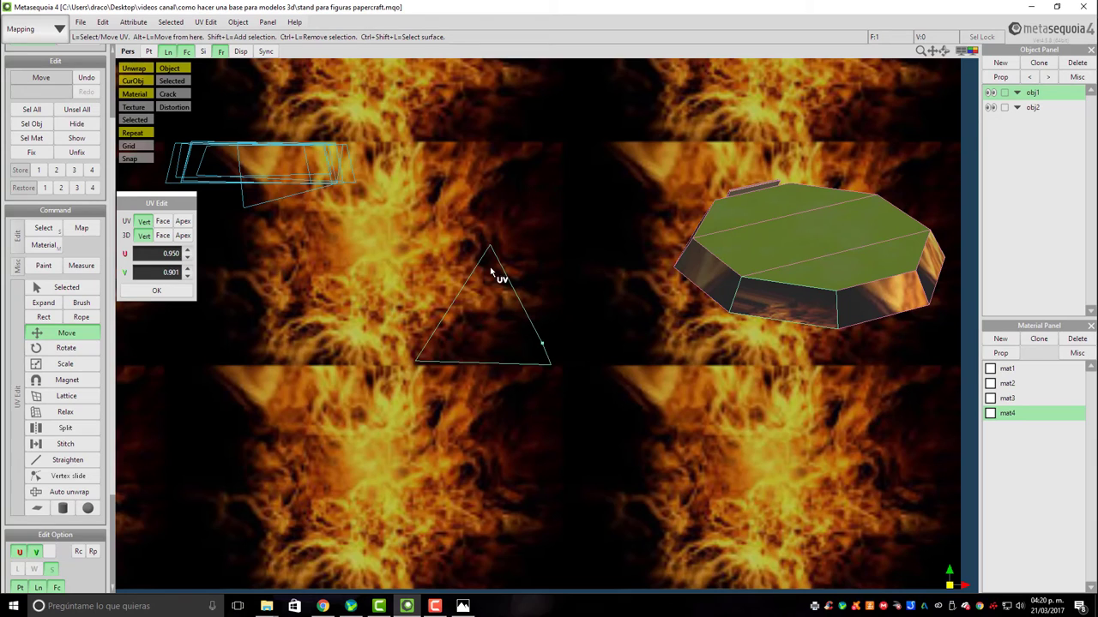
{"action": "left_click_drag", "start_coordinate": [490, 248], "coordinate": [438, 148]}
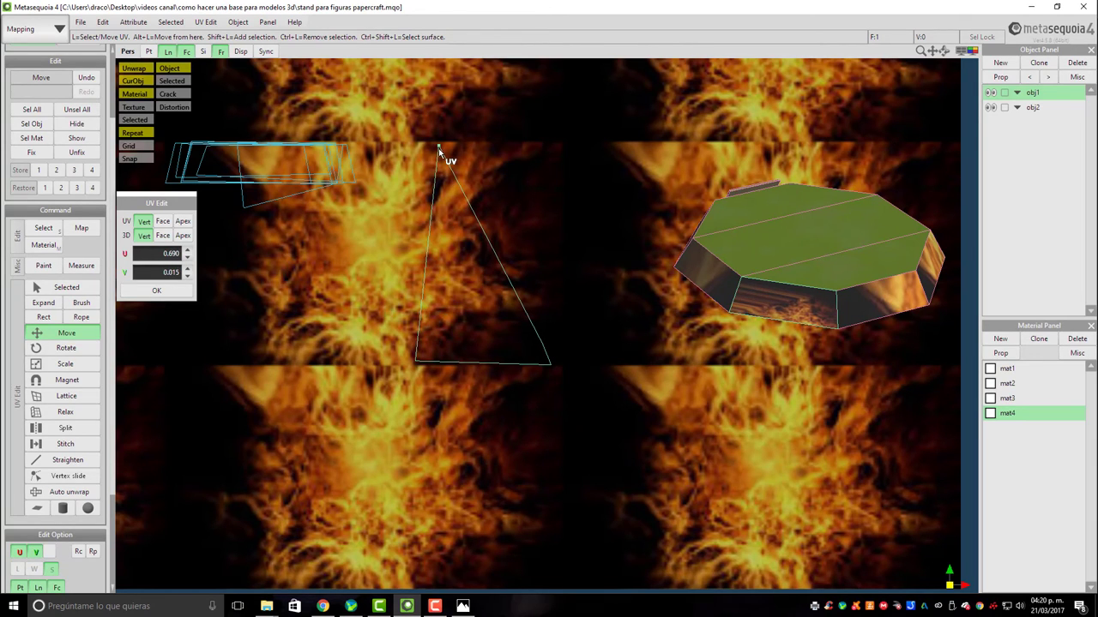
Shape the UV polygon into a tile-high trapezoid with right corners near U 1.110, V 0.017 and U 1.144, V 0.992
{"action": "left_click_drag", "start_coordinate": [553, 367], "coordinate": [606, 157]}
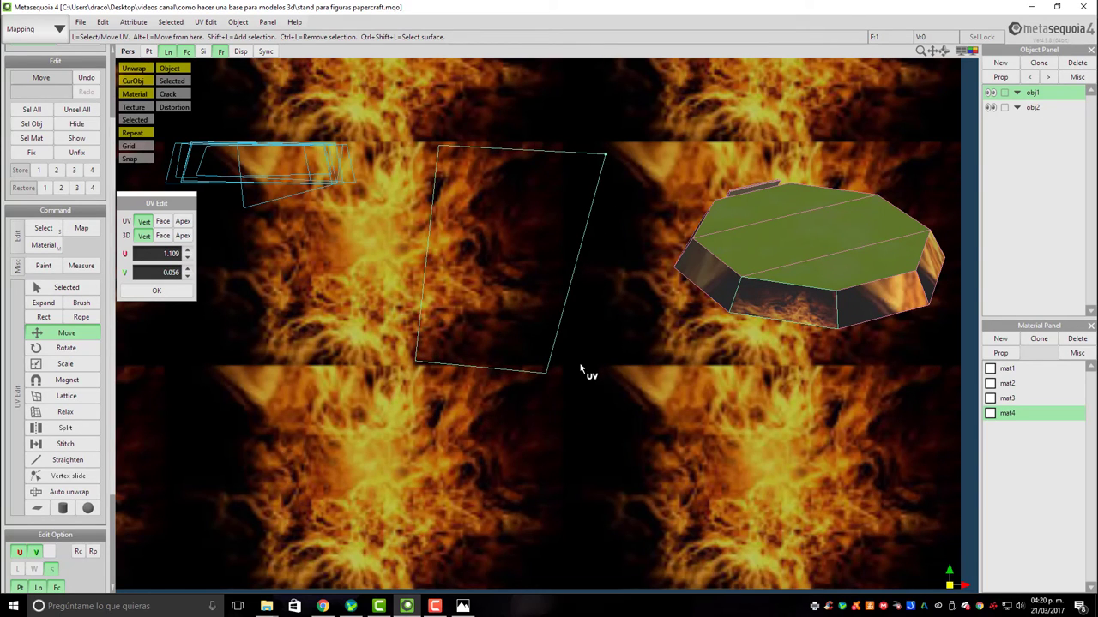
{"action": "left_click_drag", "start_coordinate": [546, 375], "coordinate": [620, 367]}
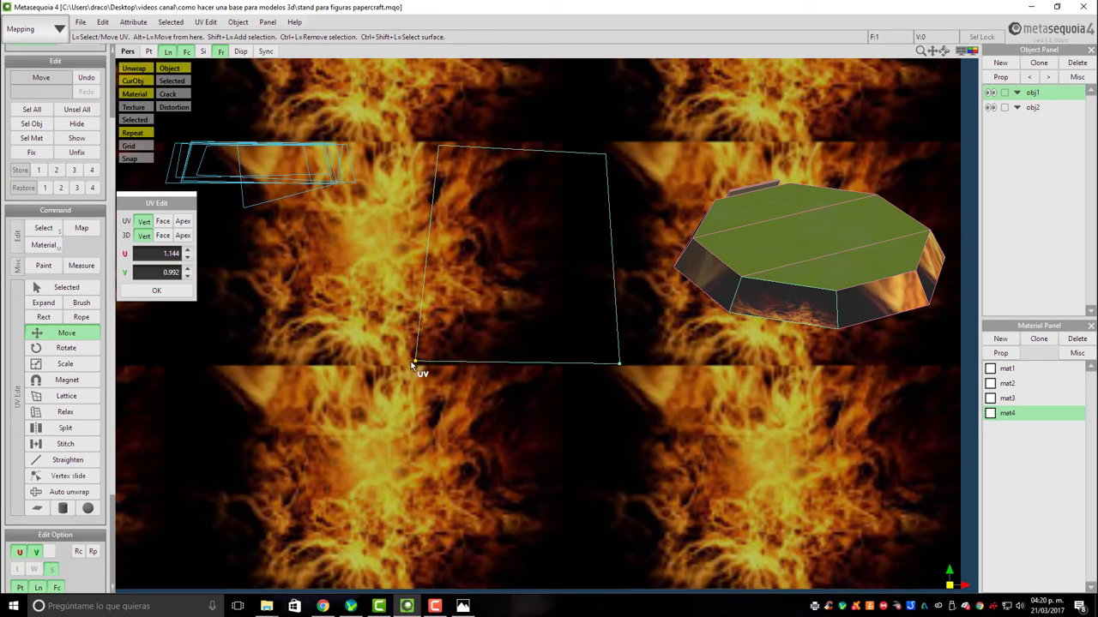
{"action": "left_click_drag", "start_coordinate": [418, 366], "coordinate": [416, 369]}
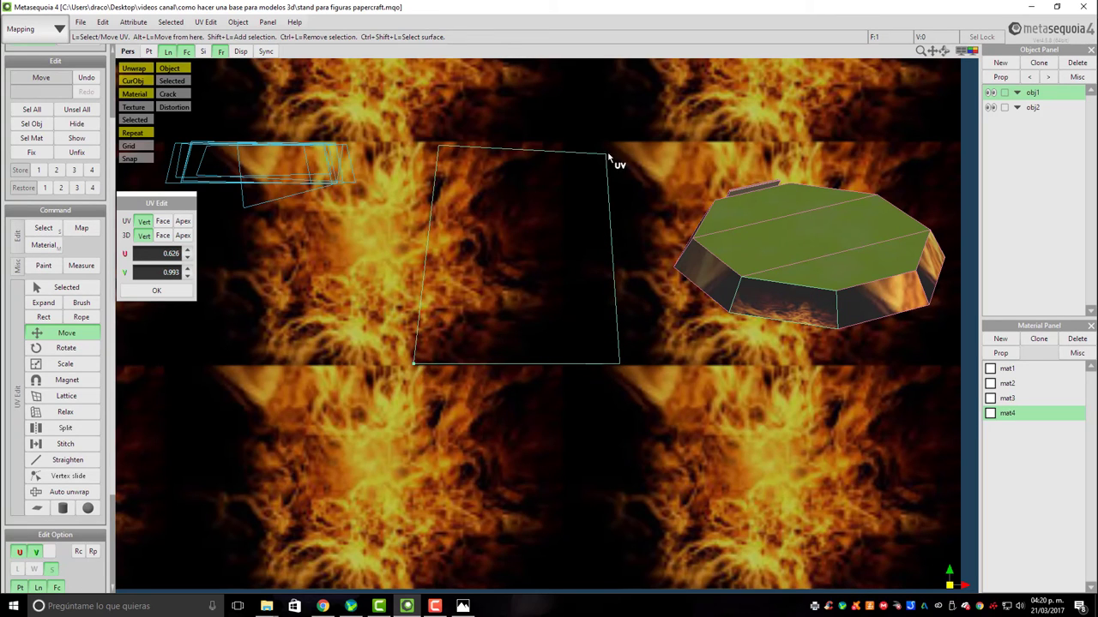
{"action": "left_click_drag", "start_coordinate": [606, 156], "coordinate": [607, 149]}
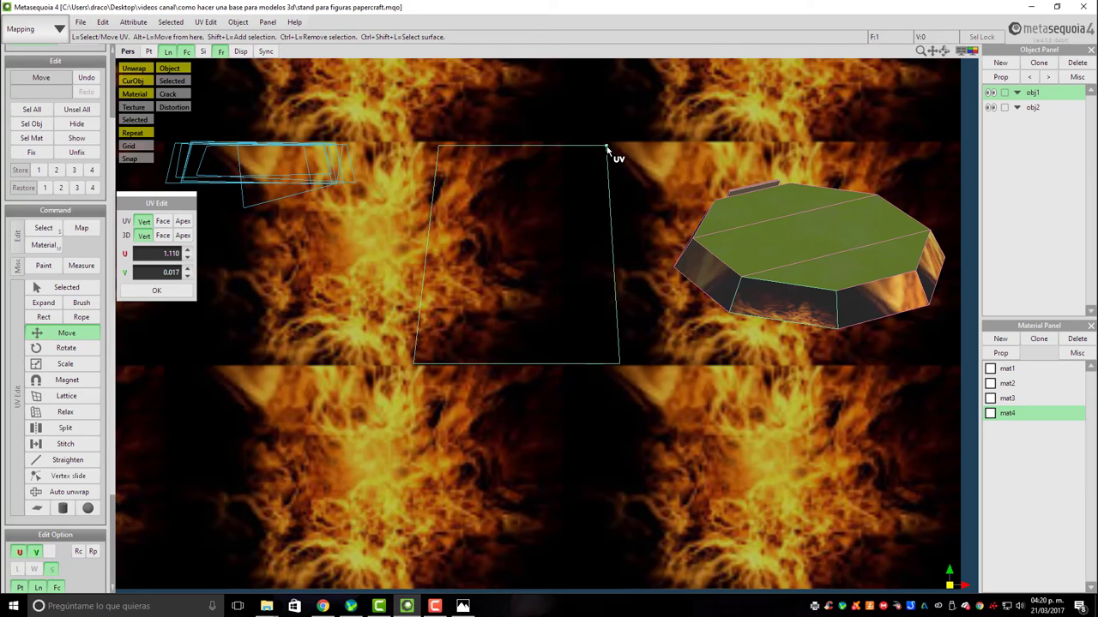
{"action": "middle_click_drag", "start_coordinate": [673, 339], "coordinate": [728, 375]}
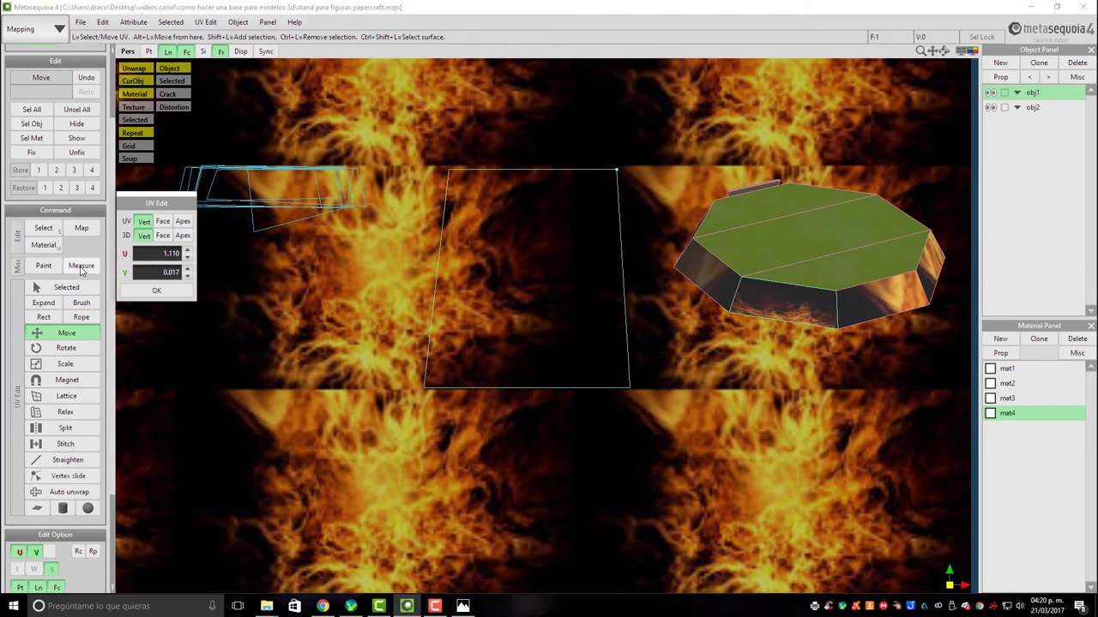
Set UV and 3D selection to faces and pick another side face's UV polygon in the overlapping group
{"action": "left_click", "coordinate": [51, 289]}
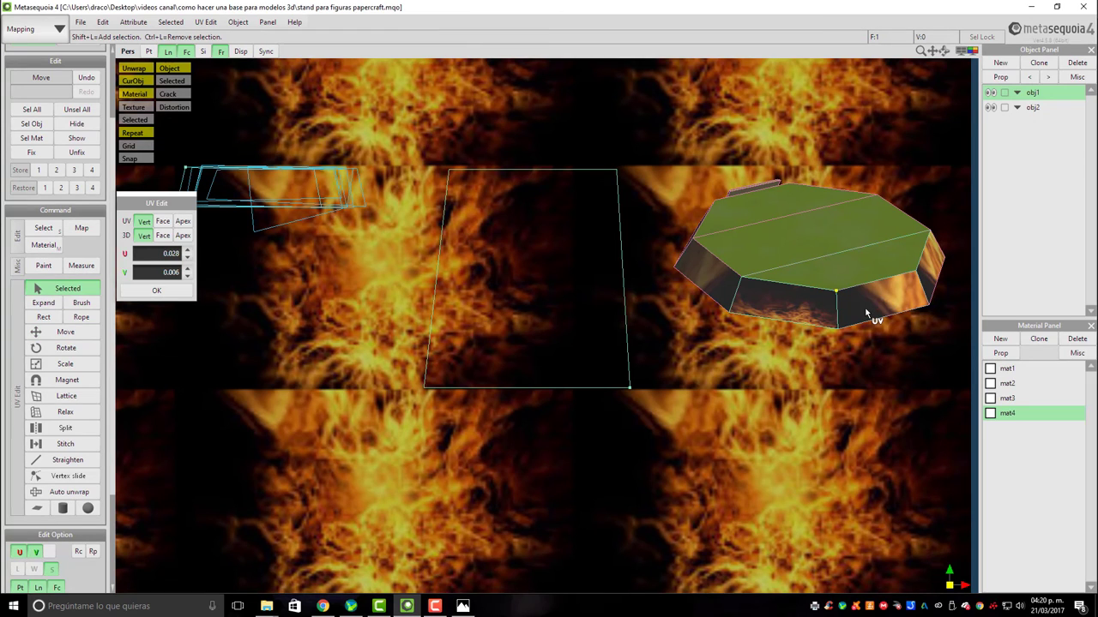
{"action": "left_click", "coordinate": [163, 221]}
{"action": "left_click", "coordinate": [163, 235]}
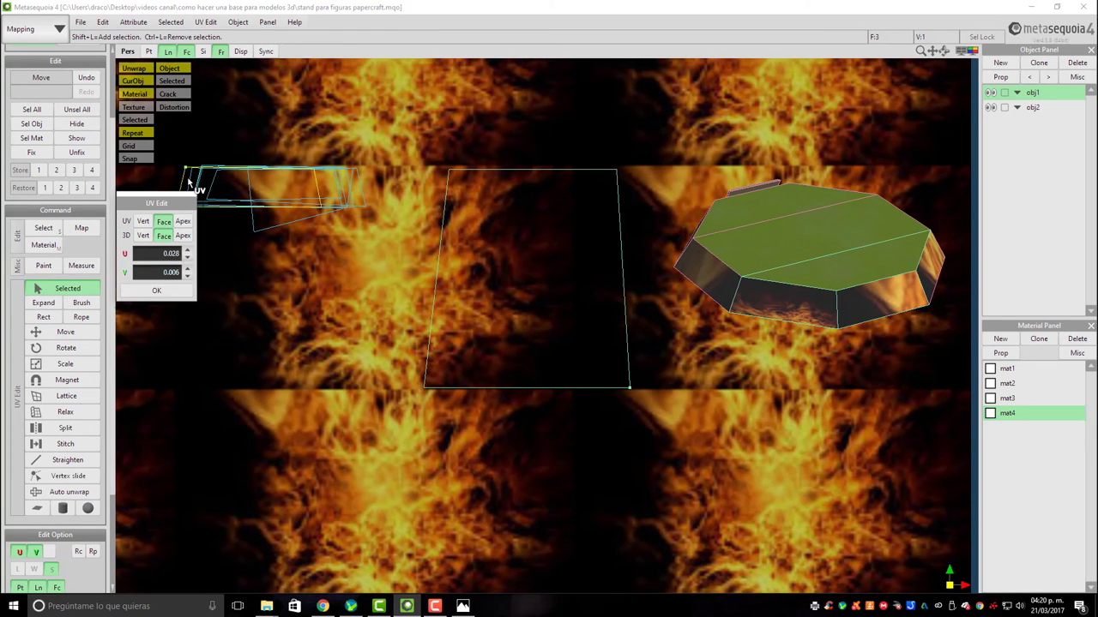
{"action": "left_click_drag", "start_coordinate": [189, 180], "coordinate": [289, 302]}
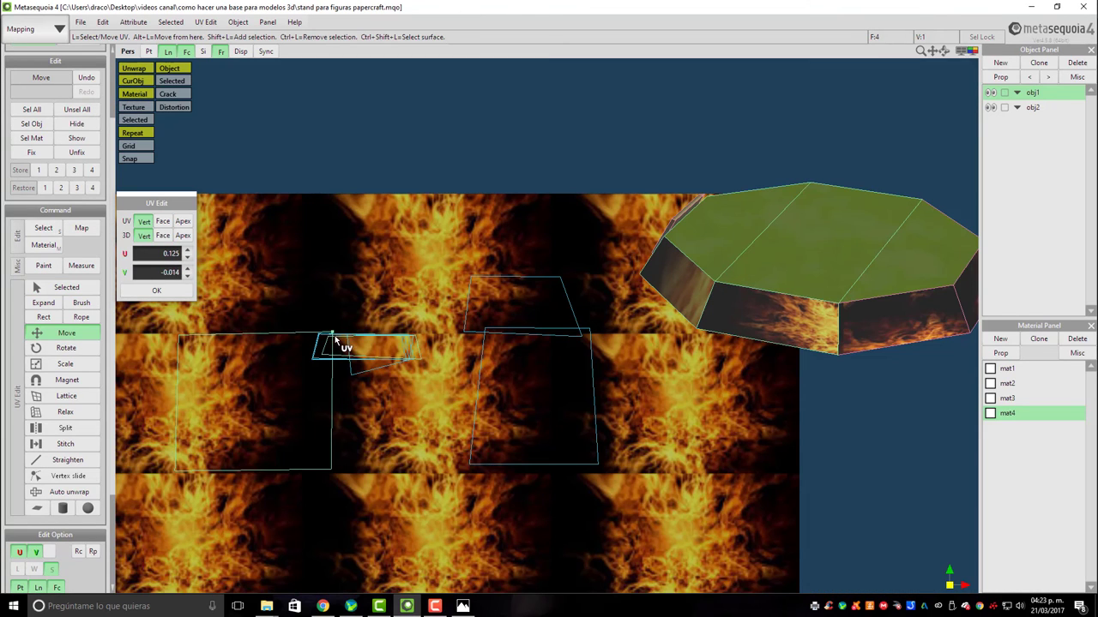
Replace the mat4 texture with the ice image 310929-Textura-de-cristales-de-hielo-Foto-de-archivo.jpg
{"action": "right_click_drag", "start_coordinate": [838, 341], "coordinate": [619, 310]}
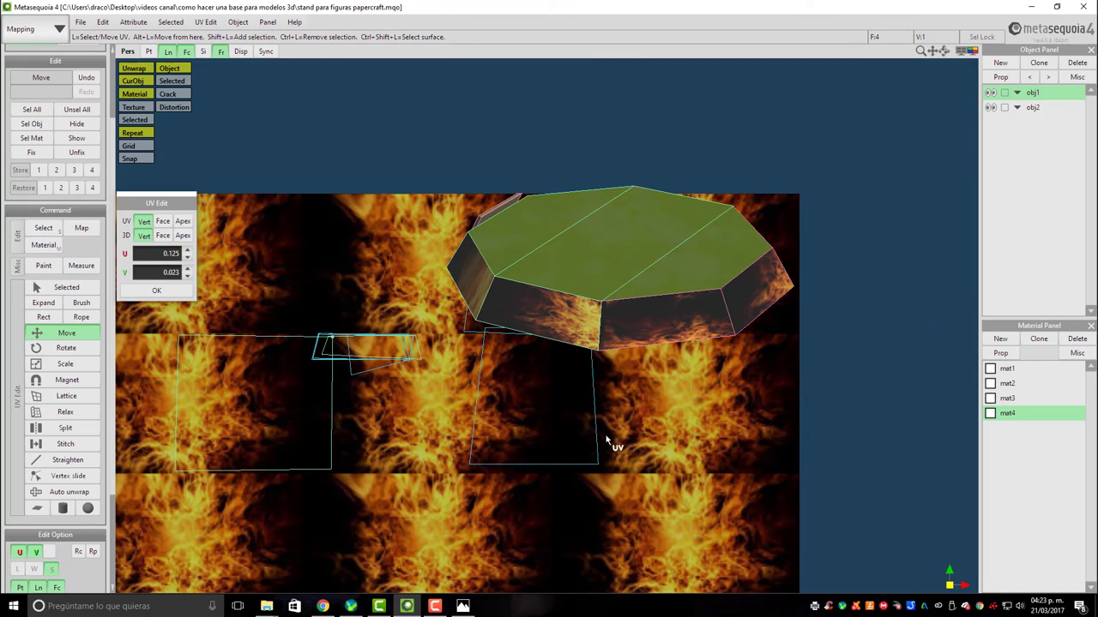
{"action": "double_click", "coordinate": [1039, 415]}
{"action": "left_click", "coordinate": [734, 404]}
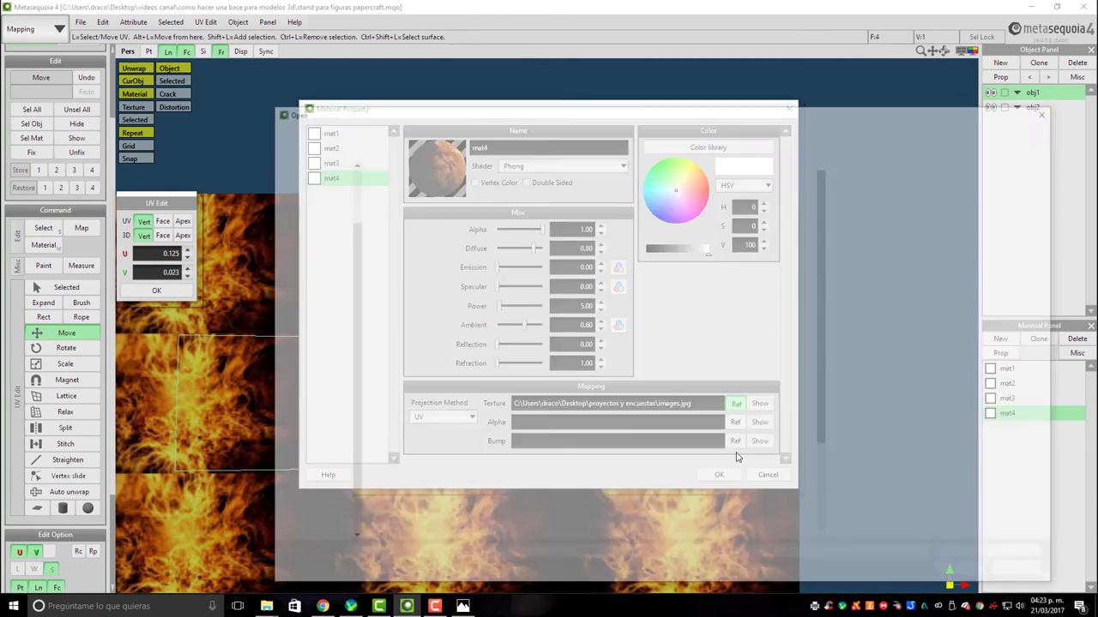
{"action": "left_click", "coordinate": [744, 224]}
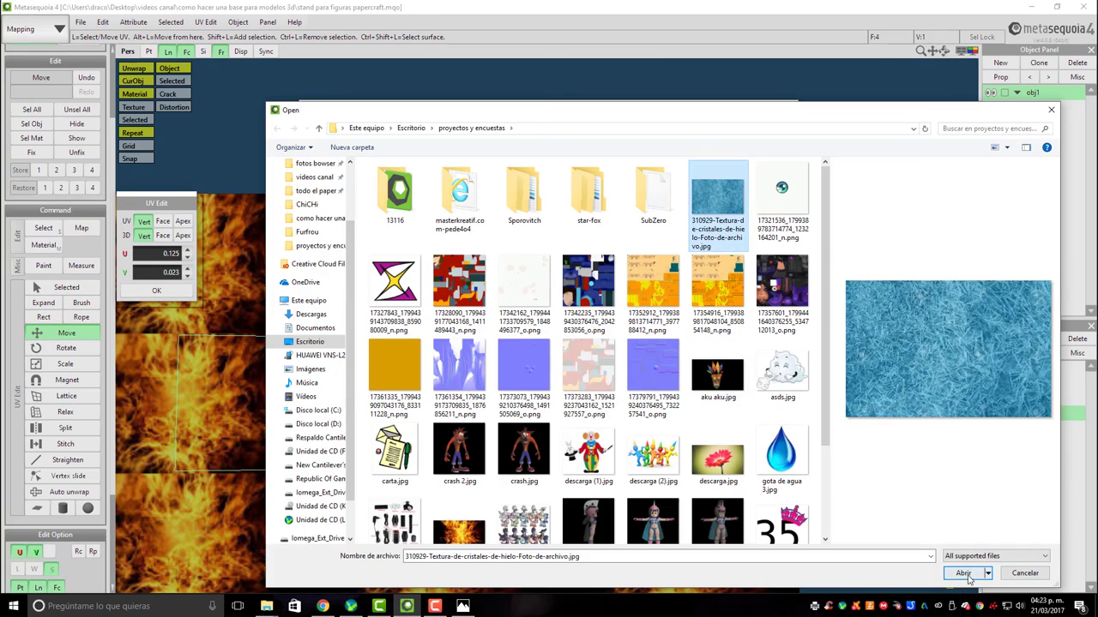
{"action": "left_click", "coordinate": [963, 573]}
{"action": "left_click", "coordinate": [719, 475]}
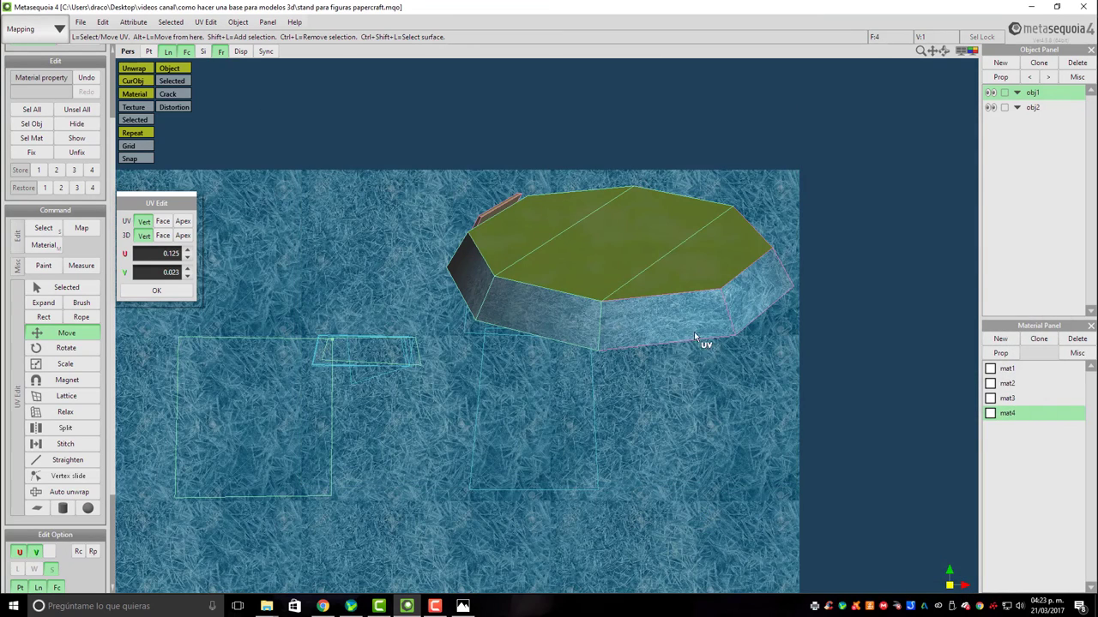
Set the mat4 texture to the water image textura-de-agua-de-piscina-2576.jpg
{"action": "left_click", "coordinate": [69, 491]}
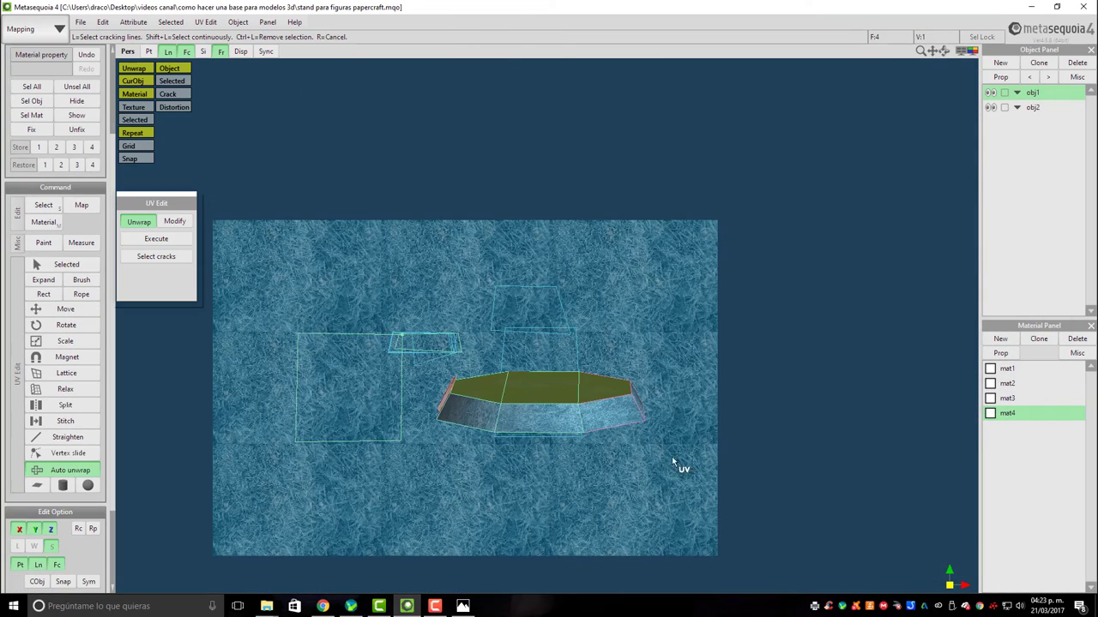
{"action": "double_click", "coordinate": [1029, 414]}
{"action": "left_click", "coordinate": [735, 403]}
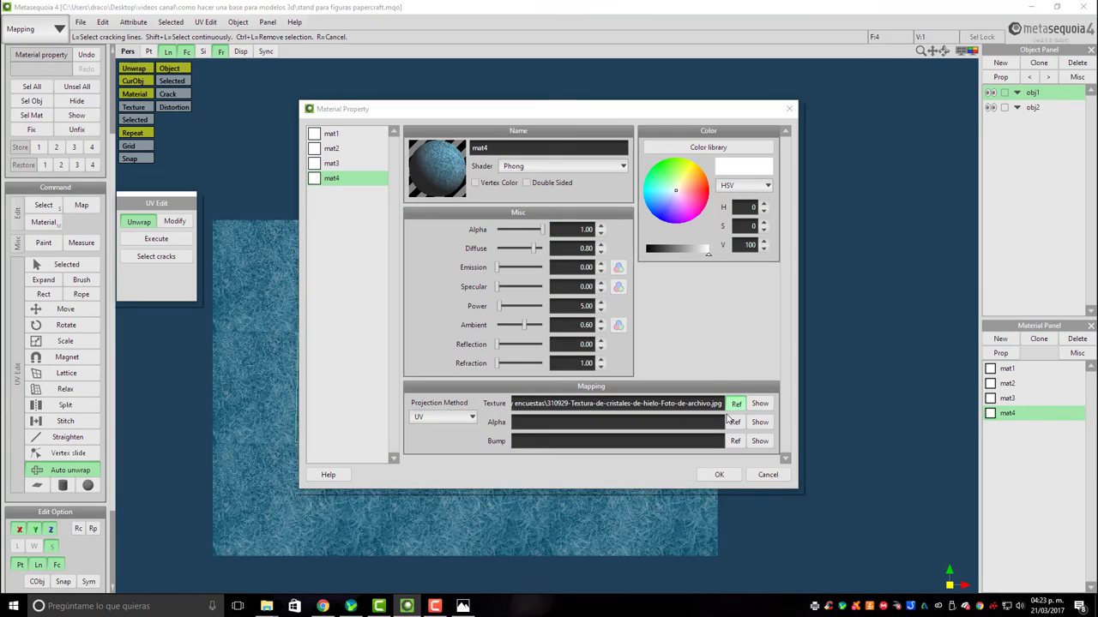
{"action": "scroll", "coordinate": [634, 356], "scroll_direction": "down", "scroll_amount": 3}
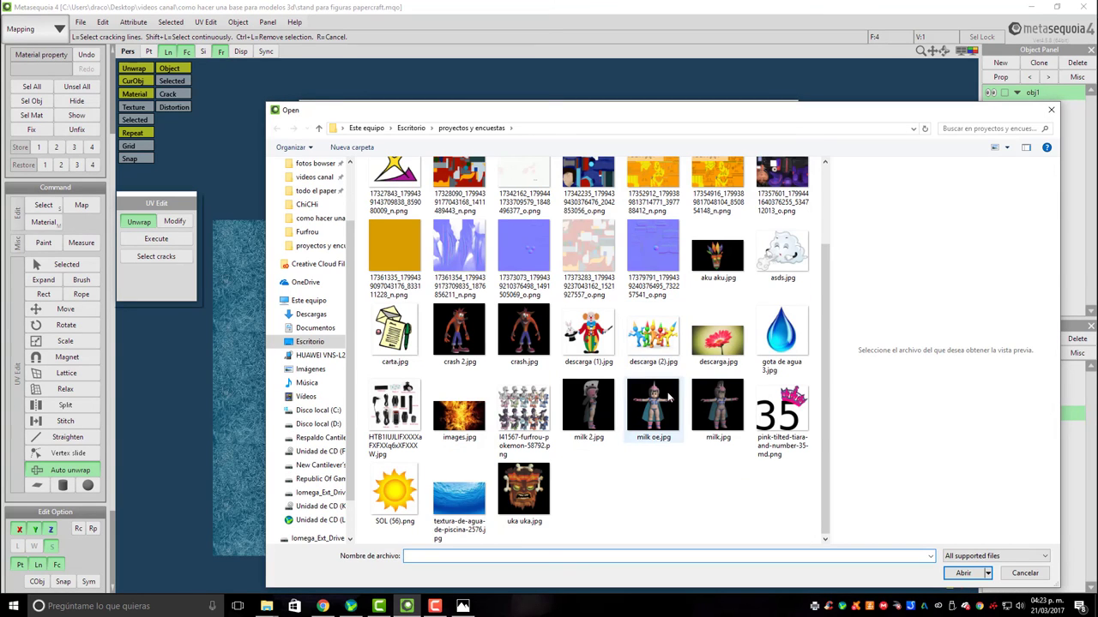
{"action": "left_click", "coordinate": [459, 498]}
{"action": "left_click", "coordinate": [963, 573]}
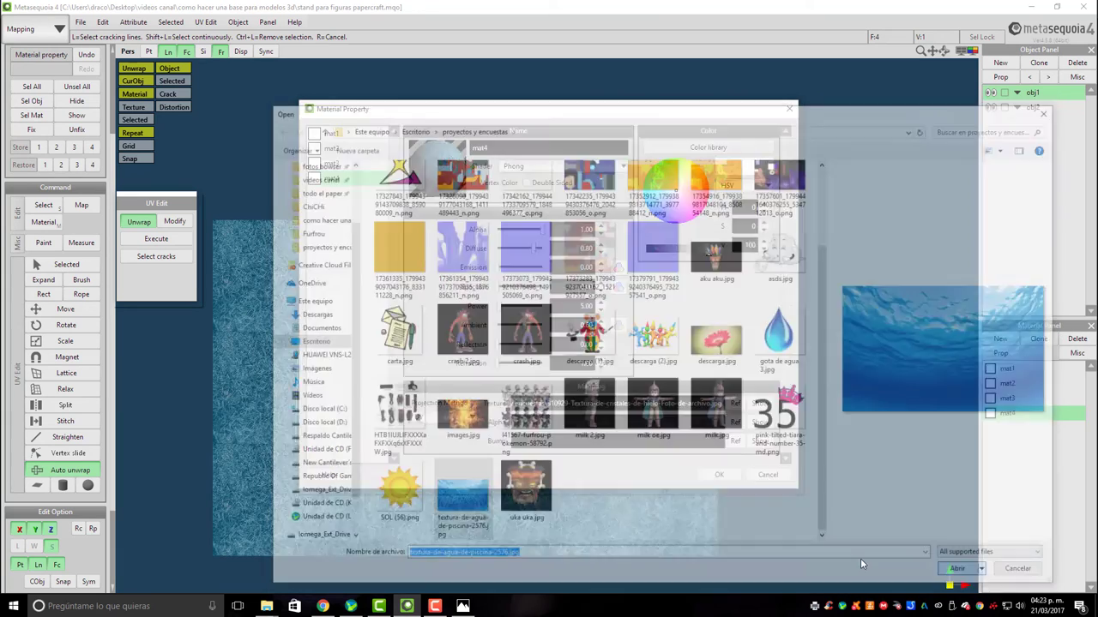
{"action": "left_click", "coordinate": [716, 475]}
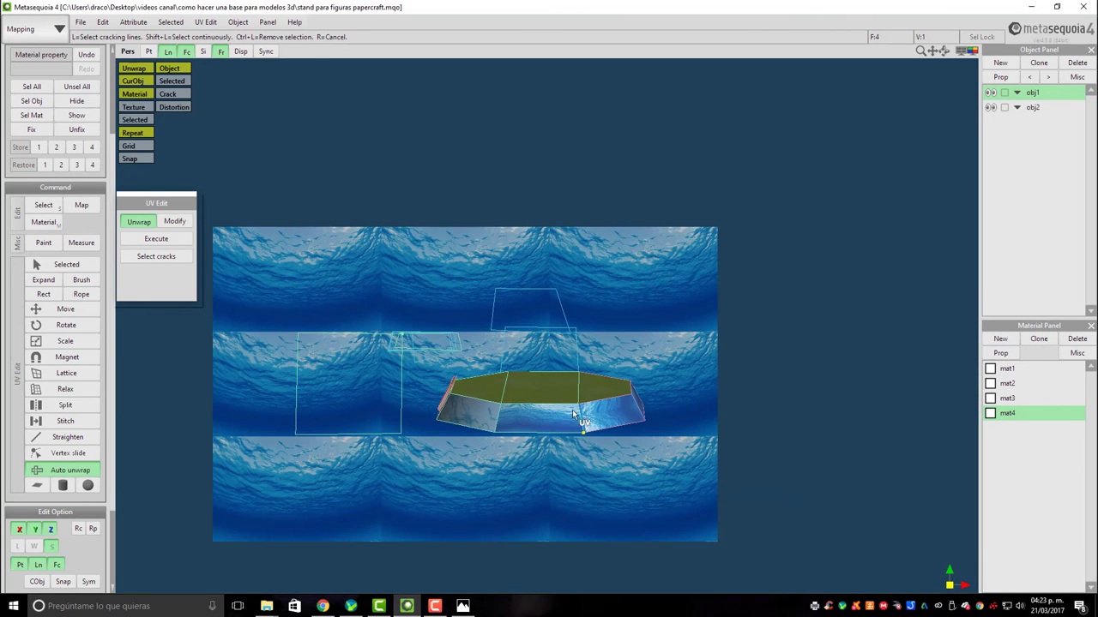
Try selecting an upper edge of the front side face as a crack line, and clear the selection
{"action": "scroll", "coordinate": [572, 414], "scroll_direction": "up", "scroll_amount": 3}
{"action": "middle_click_drag", "start_coordinate": [571, 463], "coordinate": [552, 420]}
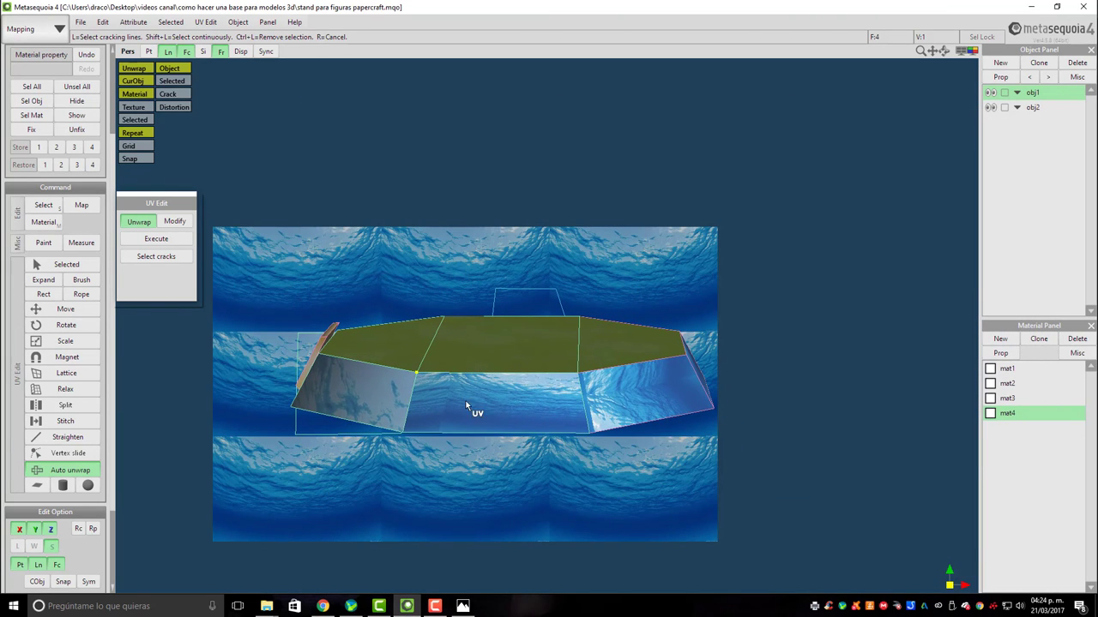
{"action": "left_click", "coordinate": [573, 374]}
{"action": "middle_click_drag", "start_coordinate": [563, 401], "coordinate": [736, 393]}
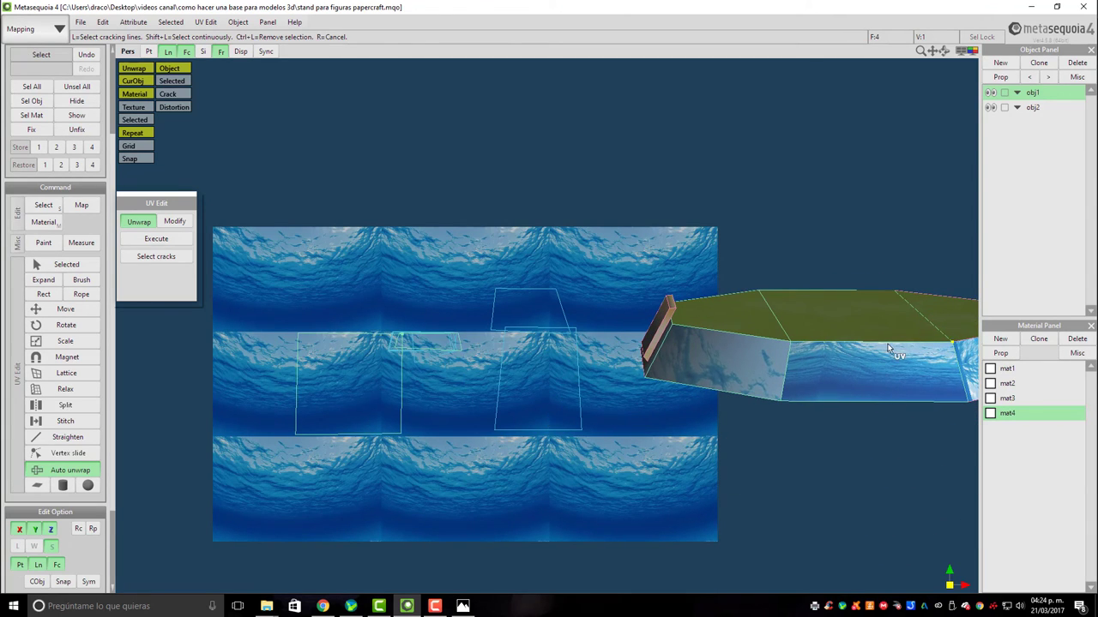
{"action": "left_click", "coordinate": [76, 86]}
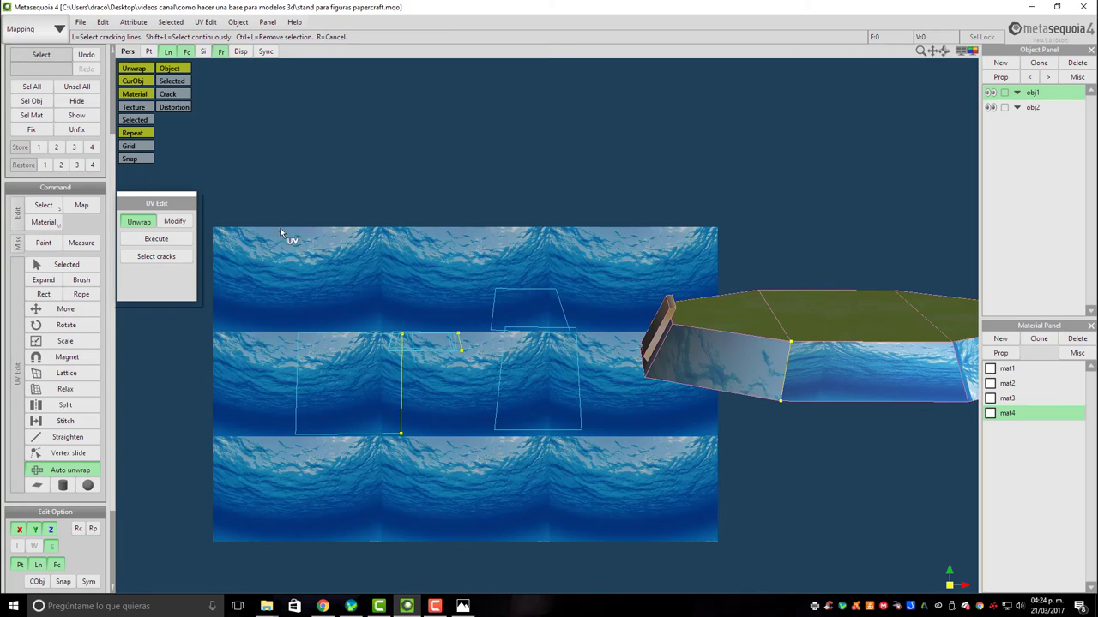
Set UV and 3D selection to faces and move the large square UV polygon to about U -0.699, V 0.496 on the water texture
{"action": "left_click", "coordinate": [67, 264]}
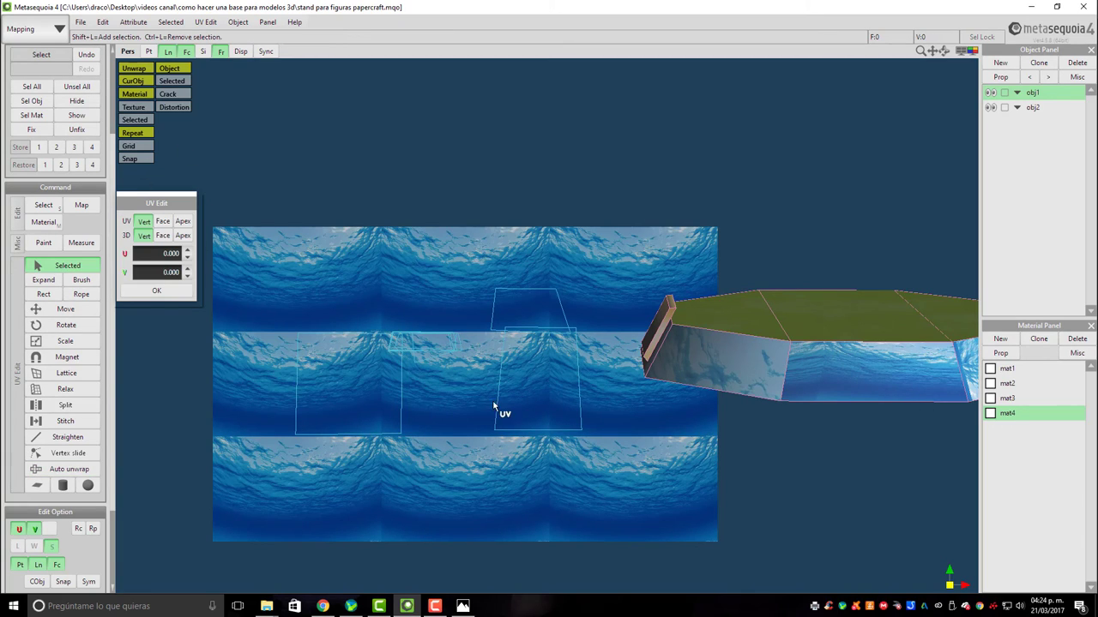
{"action": "left_click", "coordinate": [495, 429]}
{"action": "left_click", "coordinate": [497, 431]}
{"action": "left_click", "coordinate": [830, 380]}
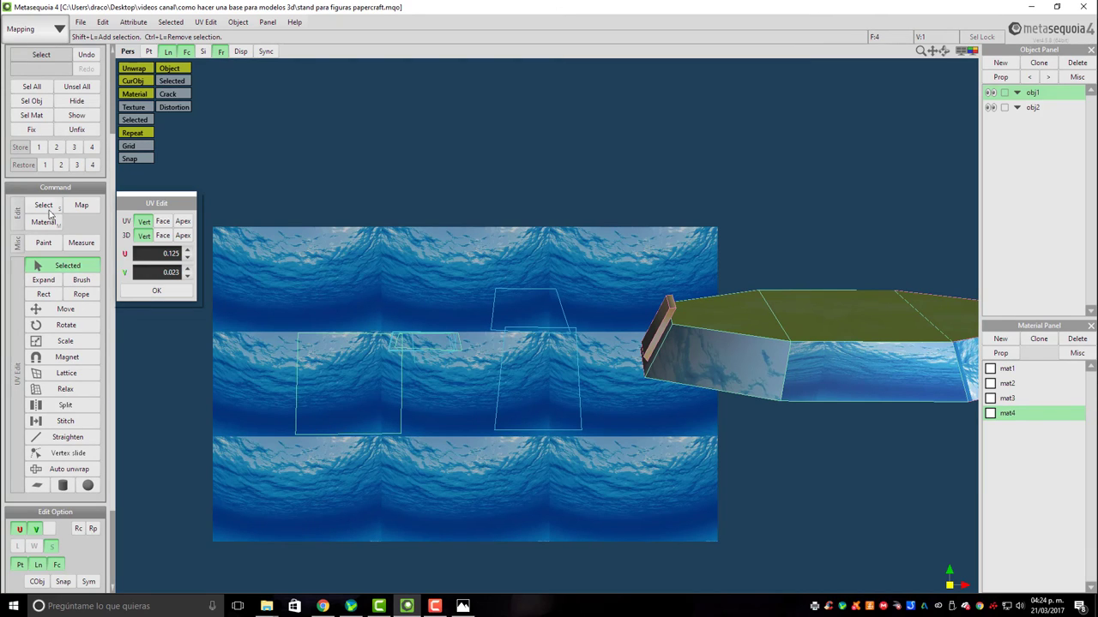
{"action": "left_click", "coordinate": [66, 310]}
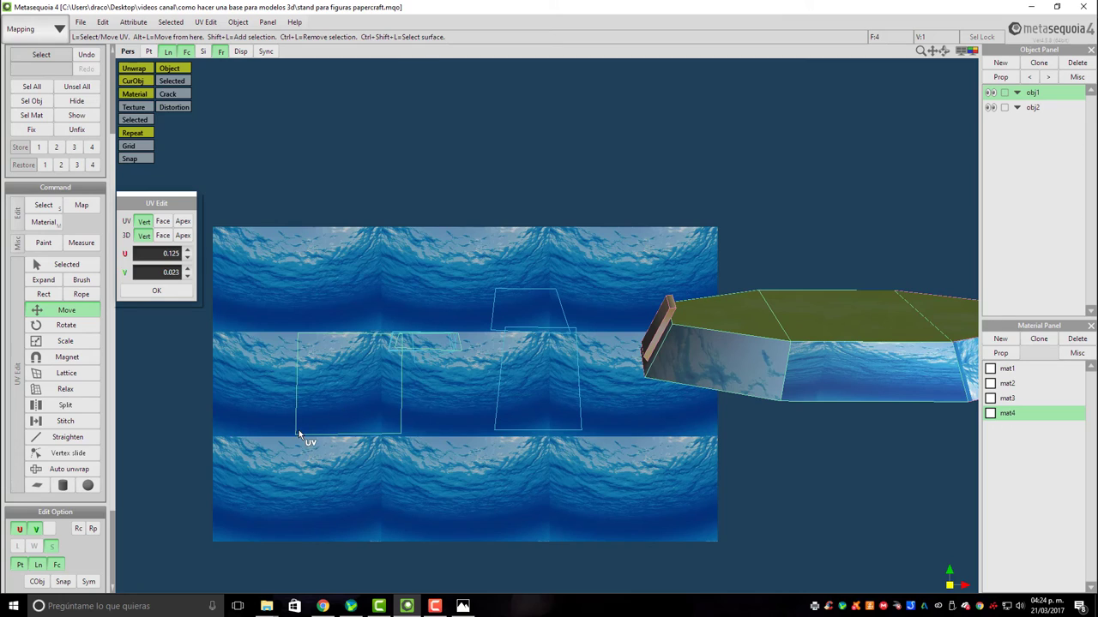
{"action": "double_click", "coordinate": [168, 254]}
{"action": "left_click", "coordinate": [163, 221]}
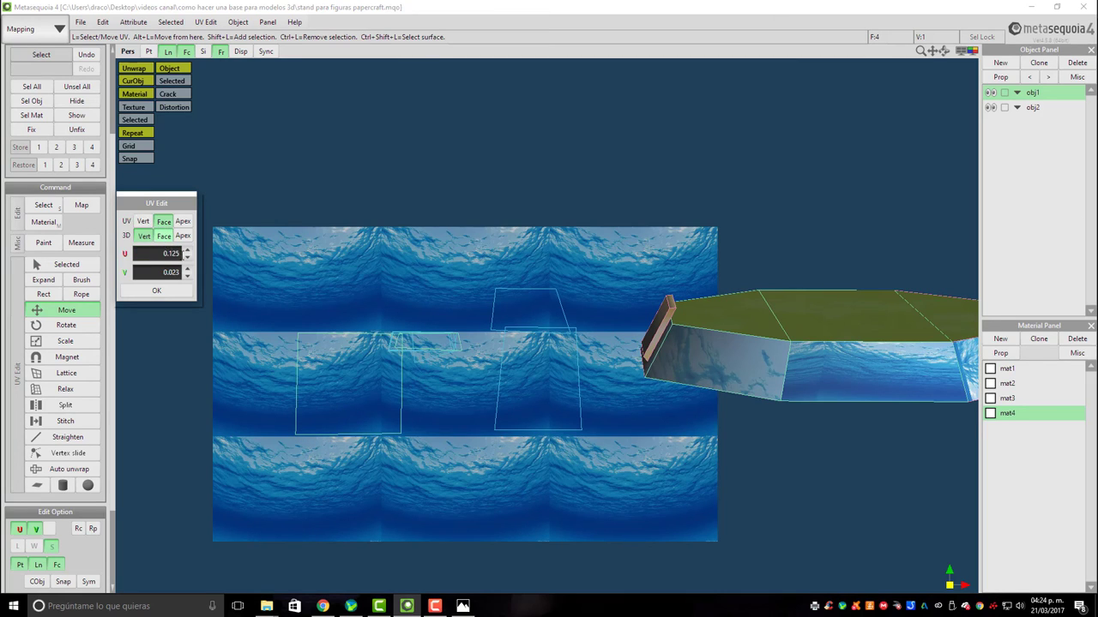
{"action": "left_click_drag", "start_coordinate": [354, 415], "coordinate": [271, 420]}
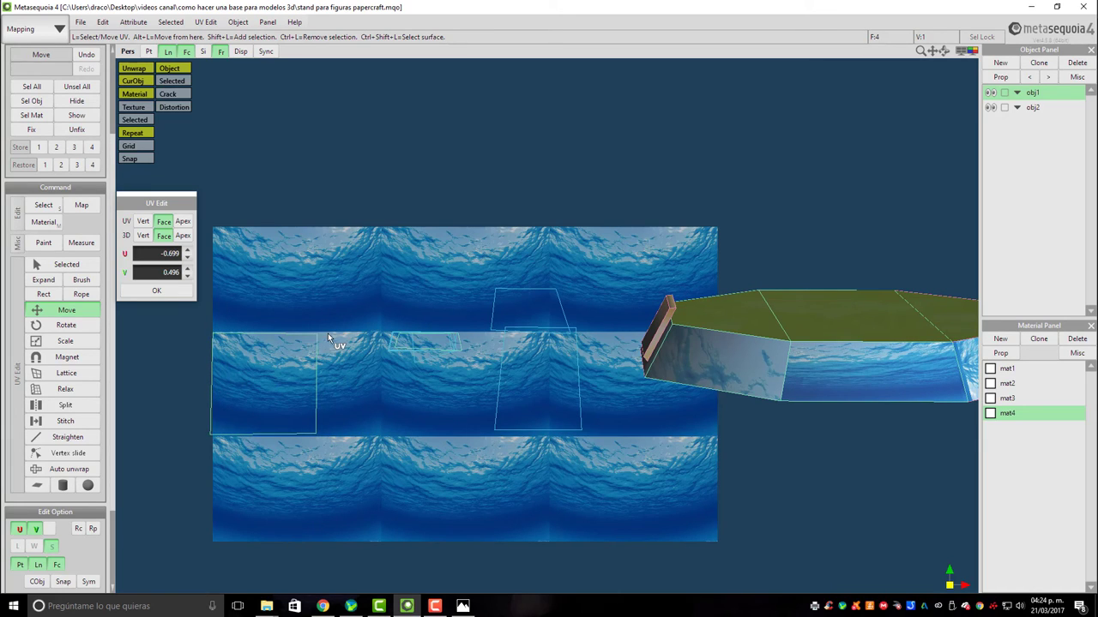
With vertex selection, stretch the polygon's right corners to the tile's full width and pull them back to half width near U -0.490
{"action": "left_click", "coordinate": [143, 221]}
{"action": "left_click", "coordinate": [143, 235]}
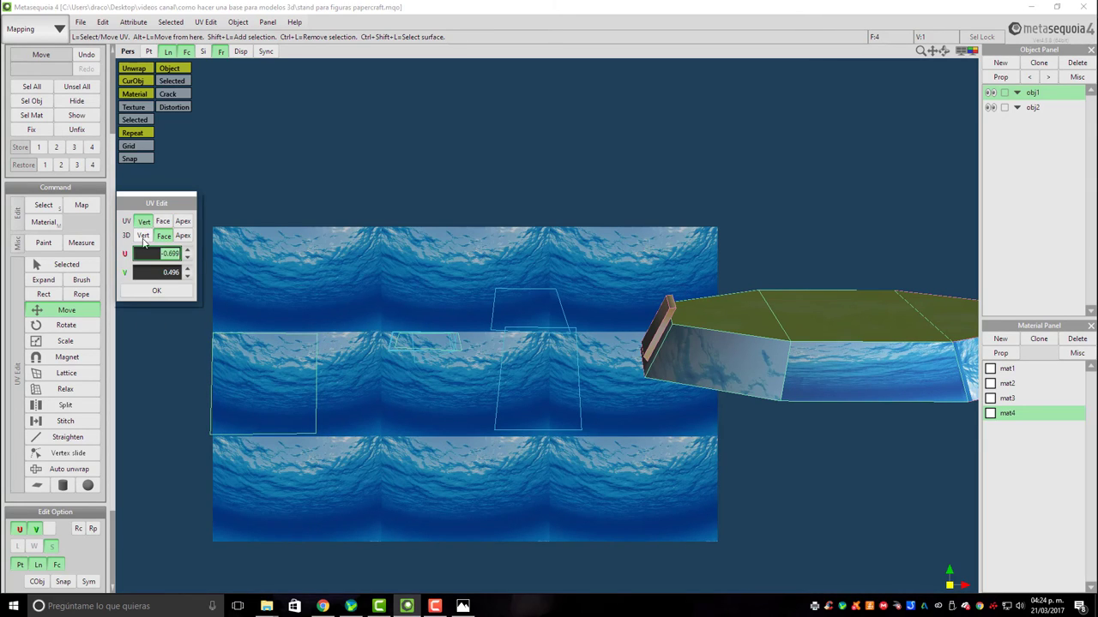
{"action": "left_click_drag", "start_coordinate": [318, 336], "coordinate": [380, 333]}
{"action": "left_click_drag", "start_coordinate": [317, 433], "coordinate": [382, 435]}
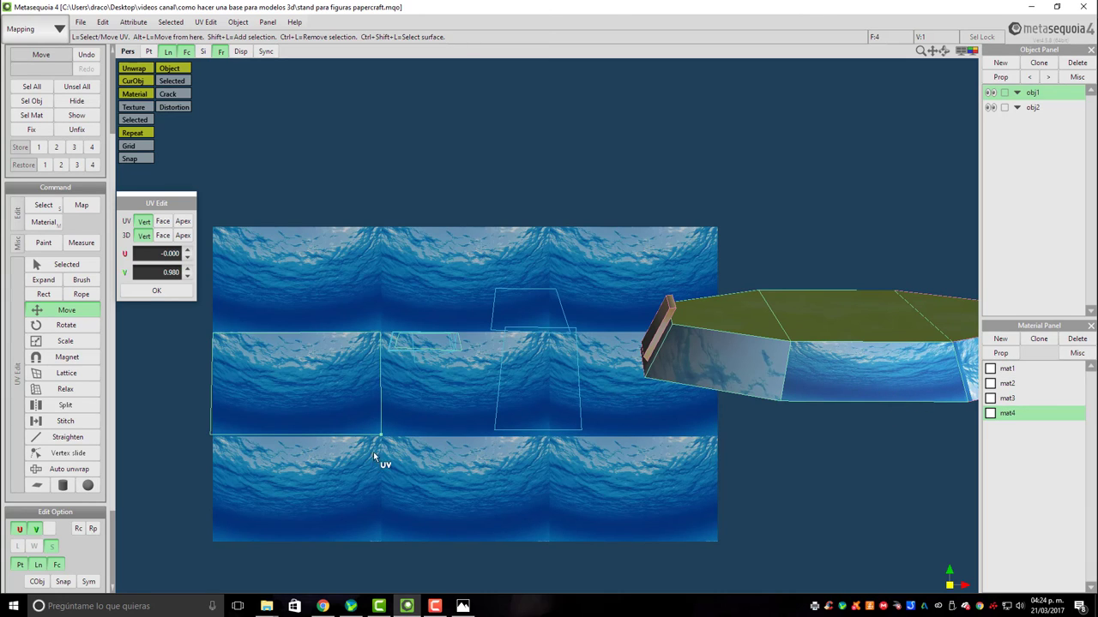
{"action": "left_click_drag", "start_coordinate": [381, 434], "coordinate": [299, 435]}
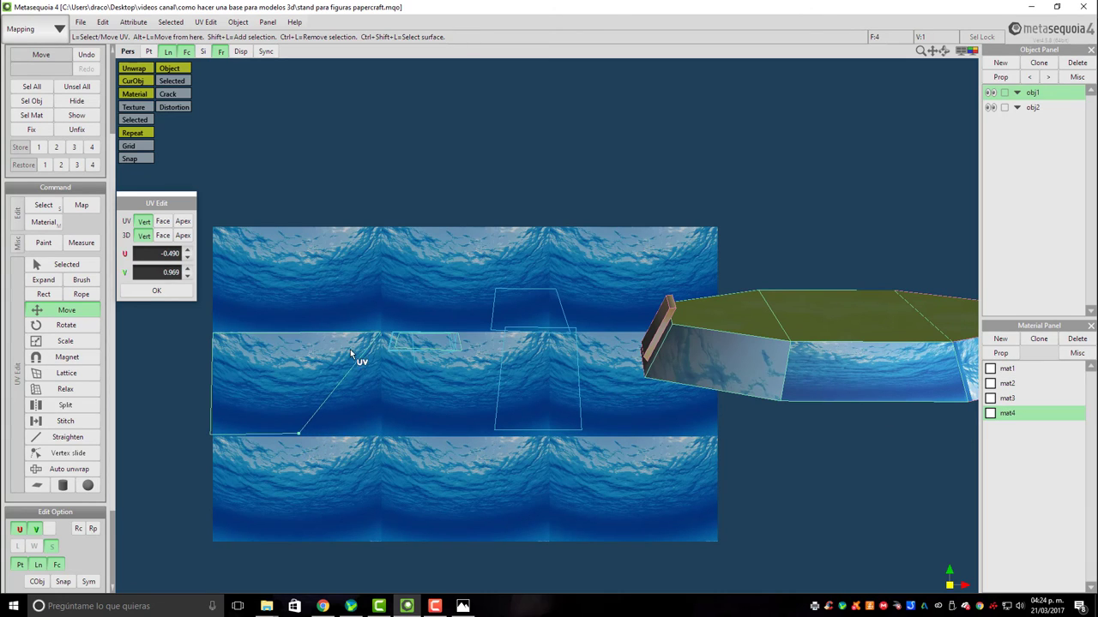
{"action": "left_click_drag", "start_coordinate": [380, 334], "coordinate": [295, 333]}
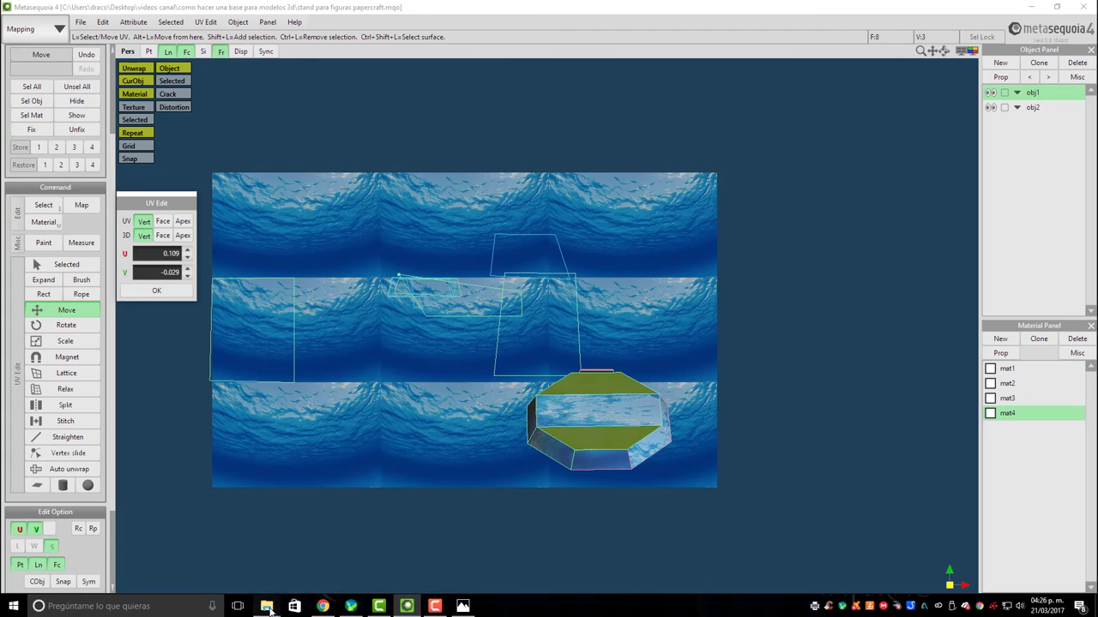
Switch to File Explorer and open the finished model milk 1.1.mqo from the ChiCHi folder
{"action": "mouse_move", "coordinate": [267, 607]}
{"action": "left_click", "coordinate": [163, 553]}
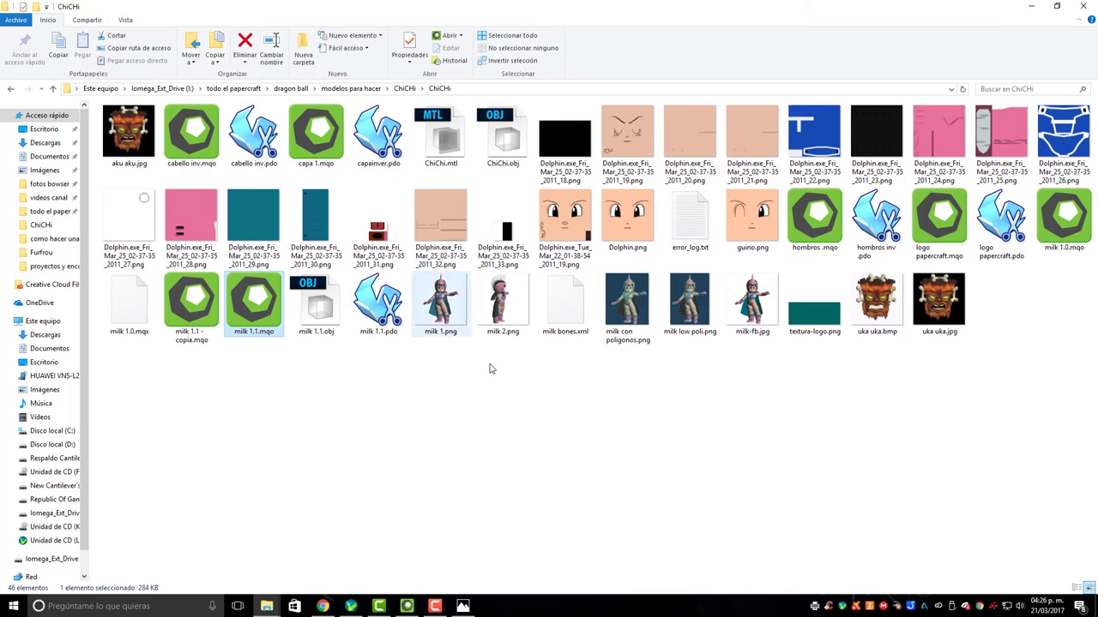
{"action": "left_click", "coordinate": [384, 310]}
{"action": "right_click", "coordinate": [252, 301]}
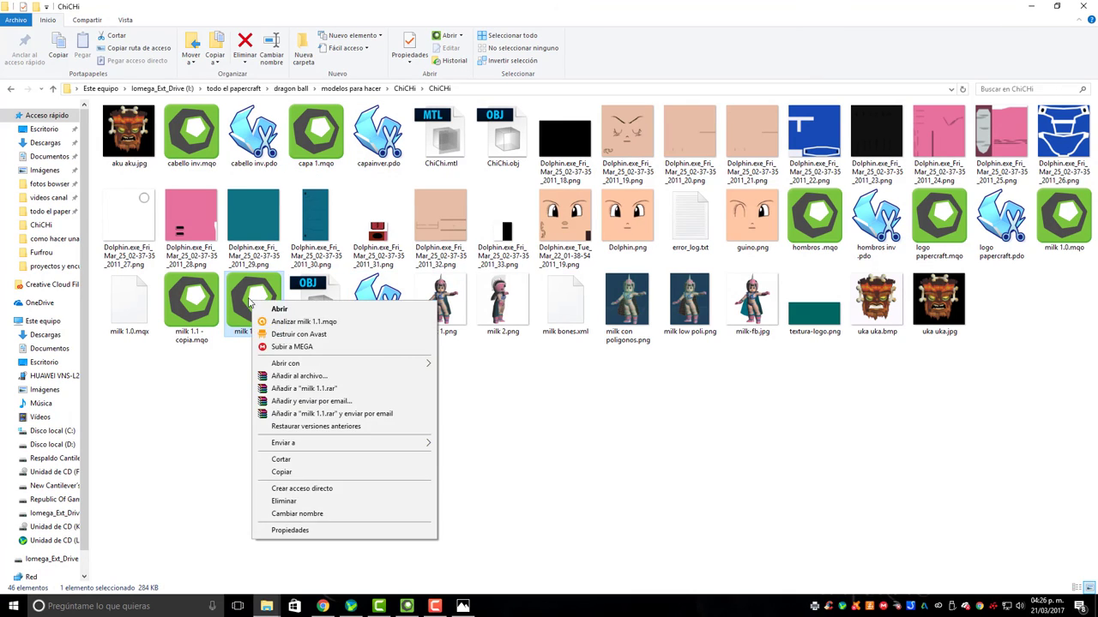
{"action": "double_click", "coordinate": [254, 305]}
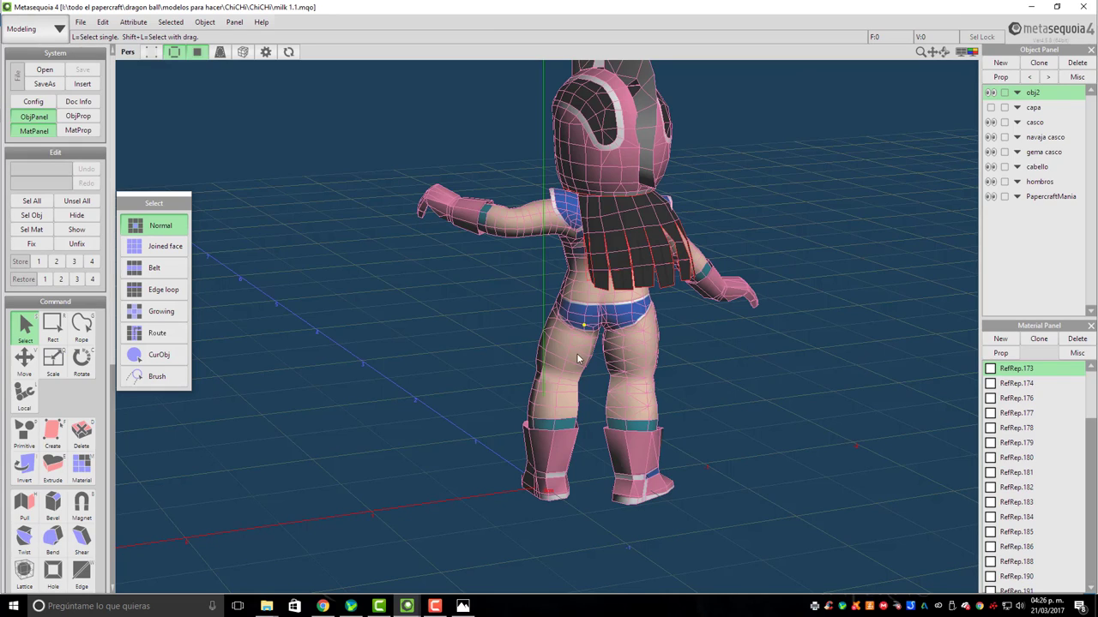
View the character from the front, switch to Mapping mode and activate the UV selection command
{"action": "right_click_drag", "start_coordinate": [578, 358], "coordinate": [616, 342]}
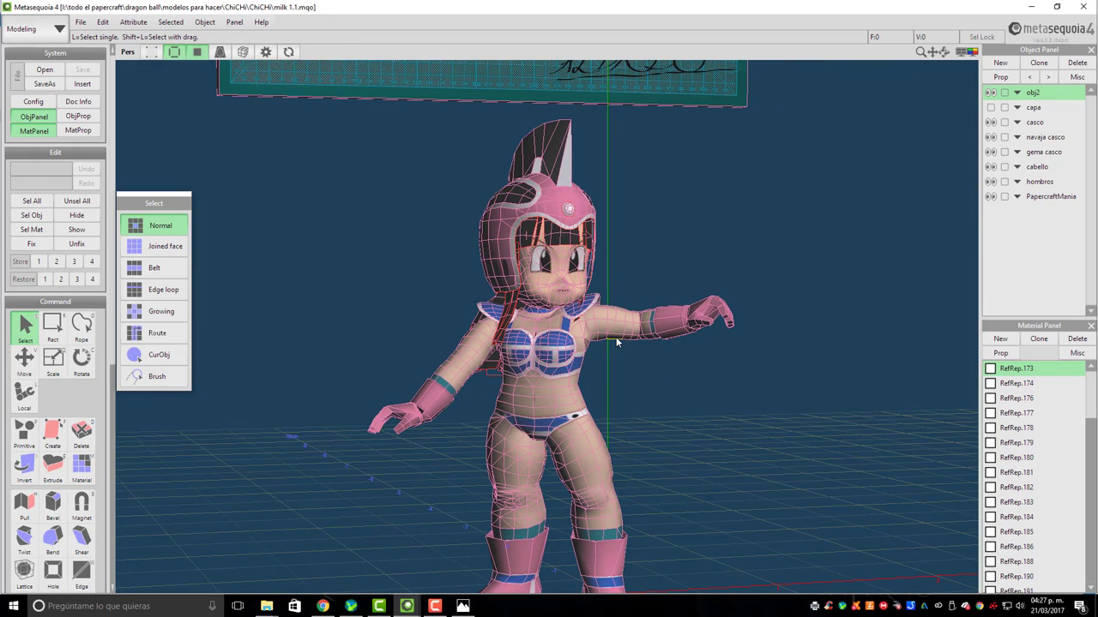
{"action": "left_click", "coordinate": [51, 28]}
{"action": "left_click", "coordinate": [34, 101]}
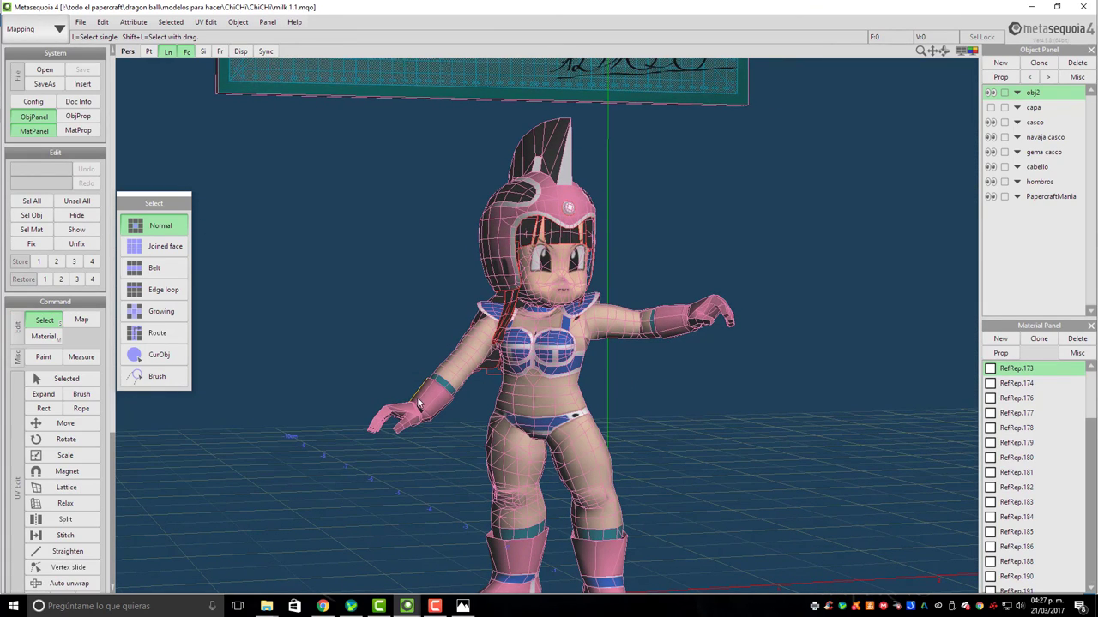
{"action": "scroll", "coordinate": [68, 257], "scroll_direction": "down", "scroll_amount": 3}
{"action": "left_click", "coordinate": [68, 243]}
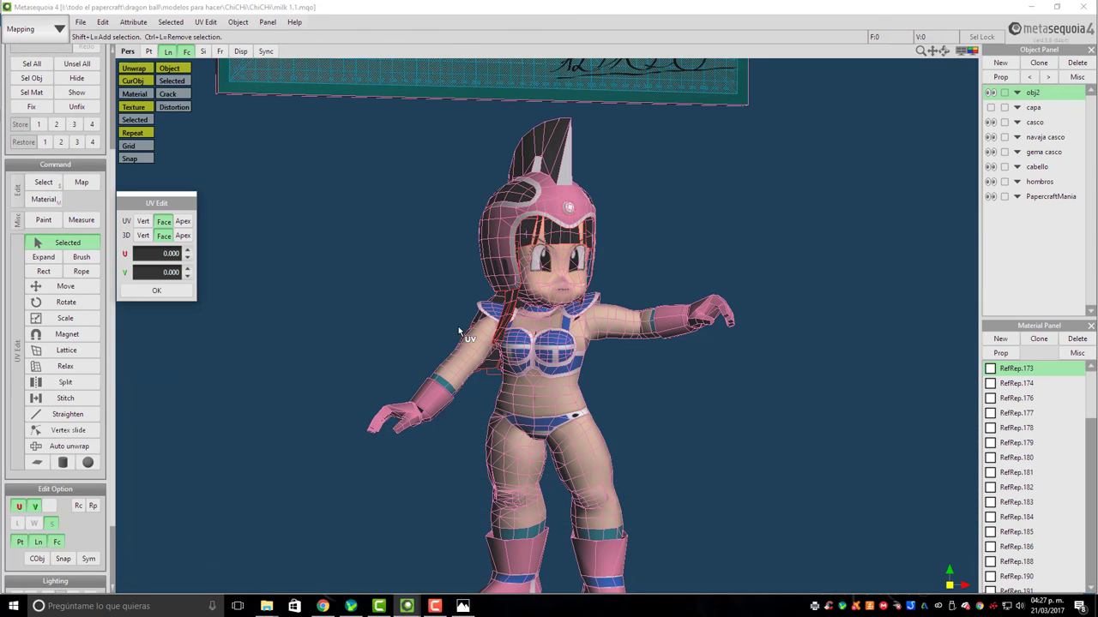
{"action": "scroll", "coordinate": [559, 402], "scroll_direction": "down", "scroll_amount": 3}
{"action": "scroll", "coordinate": [559, 402], "scroll_direction": "up", "scroll_amount": 3}
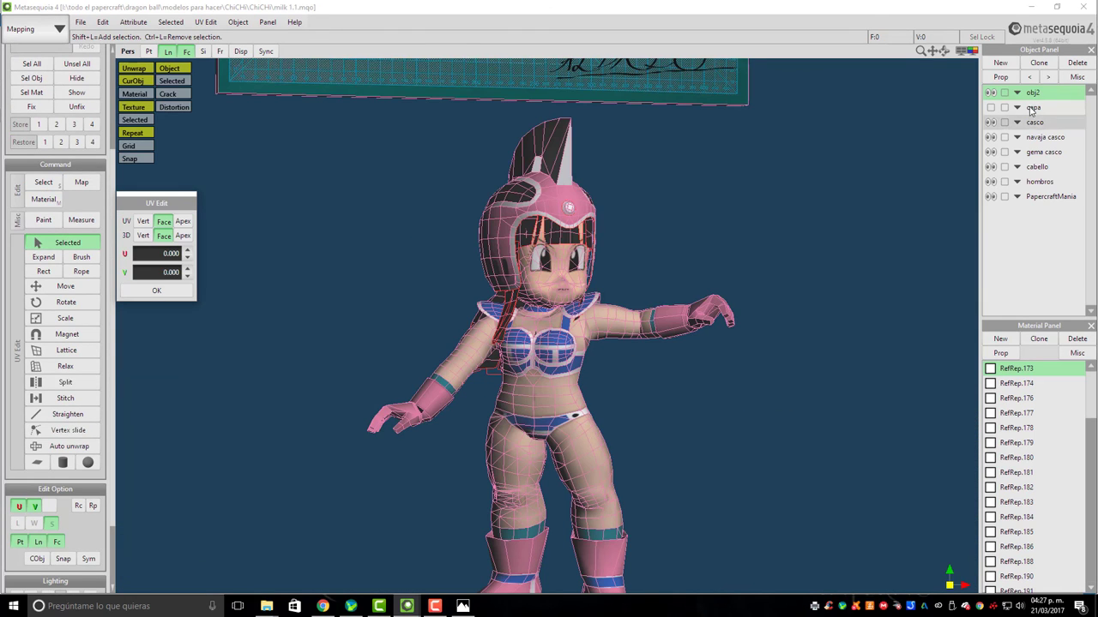
{"action": "left_click", "coordinate": [1051, 197]}
{"action": "left_click", "coordinate": [1032, 93]}
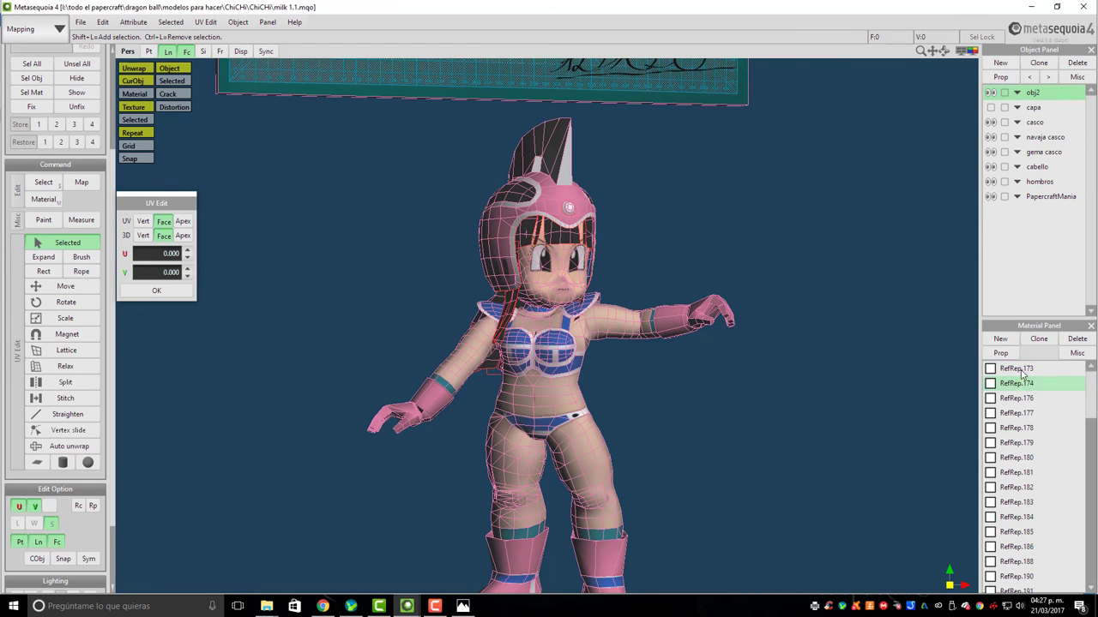
{"action": "left_click", "coordinate": [1029, 532]}
{"action": "key", "text": "Delete"}
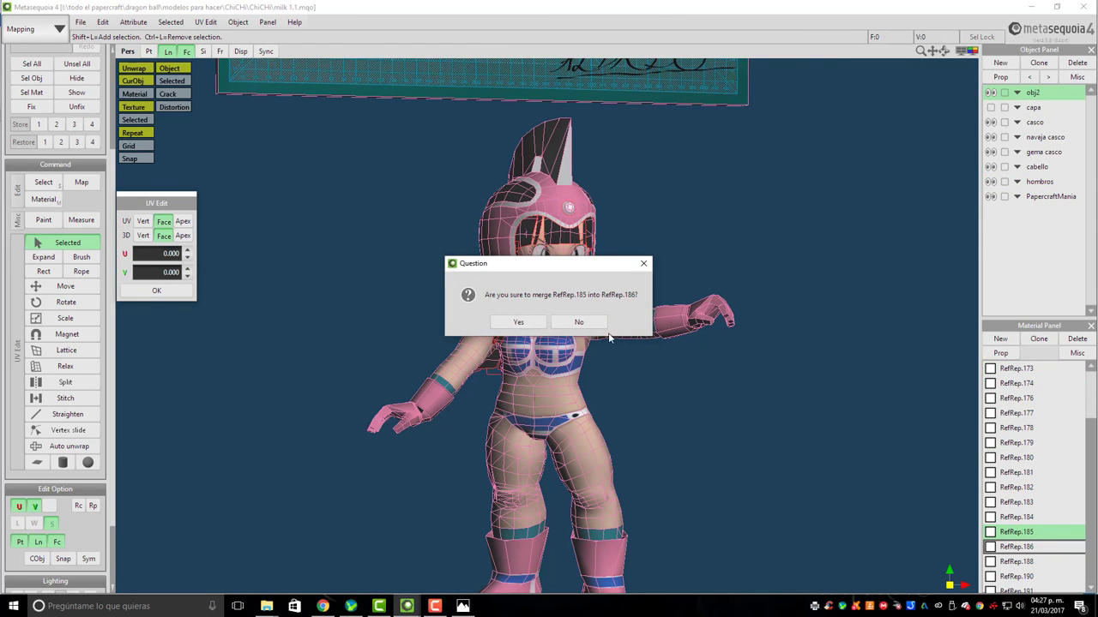
{"action": "key", "text": "Escape"}
Check the Capa and mat1 materials and display the texture of material RefRep.296 behind the character
{"action": "left_click_drag", "start_coordinate": [1091, 415], "coordinate": [1090, 583]}
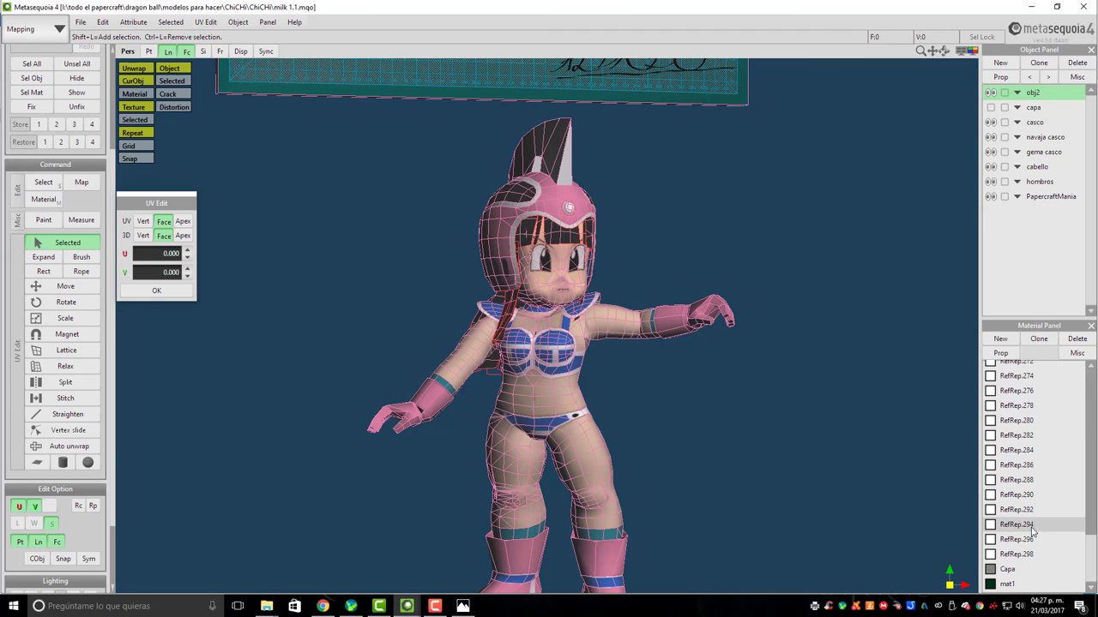
{"action": "left_click", "coordinate": [1012, 570]}
{"action": "left_click", "coordinate": [1011, 584]}
{"action": "left_click", "coordinate": [1017, 539]}
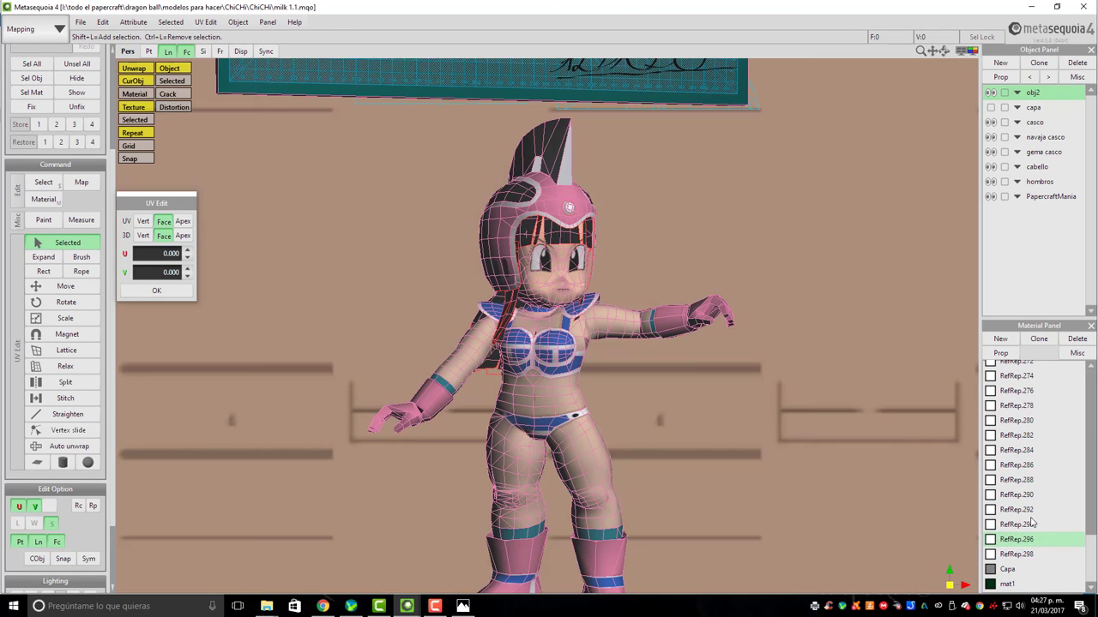
Display the texture of material RefRep.284 and arrange its unwrapped UV mesh beside the full character for comparison
{"action": "left_click", "coordinate": [1016, 495]}
{"action": "left_click", "coordinate": [1021, 465]}
{"action": "left_click", "coordinate": [1019, 450]}
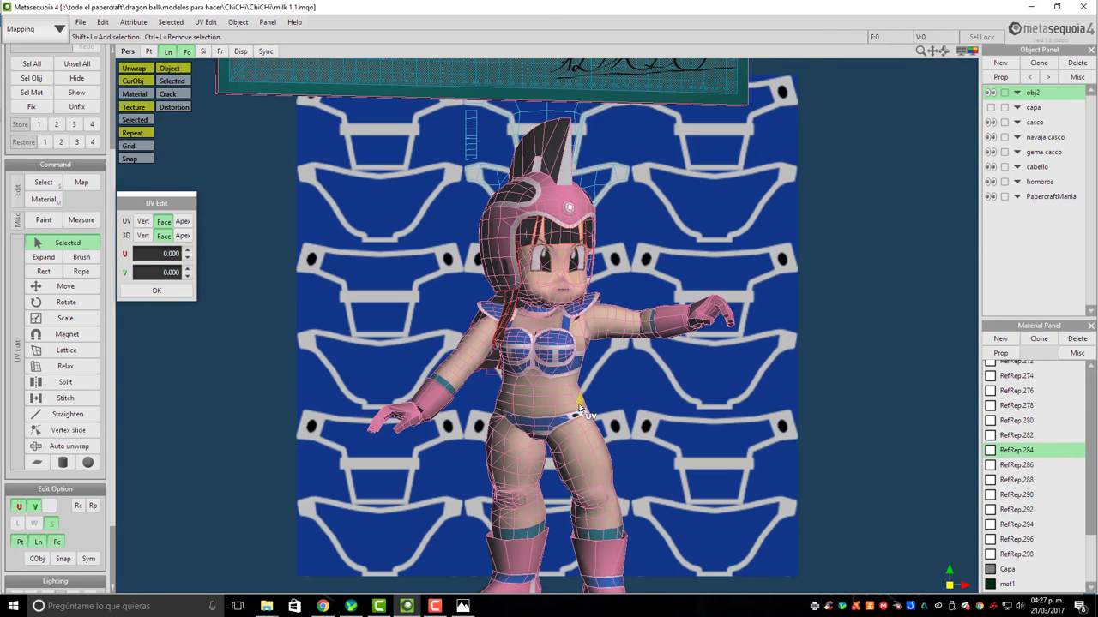
{"action": "middle_click_drag", "start_coordinate": [566, 403], "coordinate": [859, 436]}
{"action": "middle_click_drag", "start_coordinate": [595, 372], "coordinate": [467, 506]}
{"action": "scroll", "coordinate": [858, 444], "scroll_direction": "up", "scroll_amount": 2}
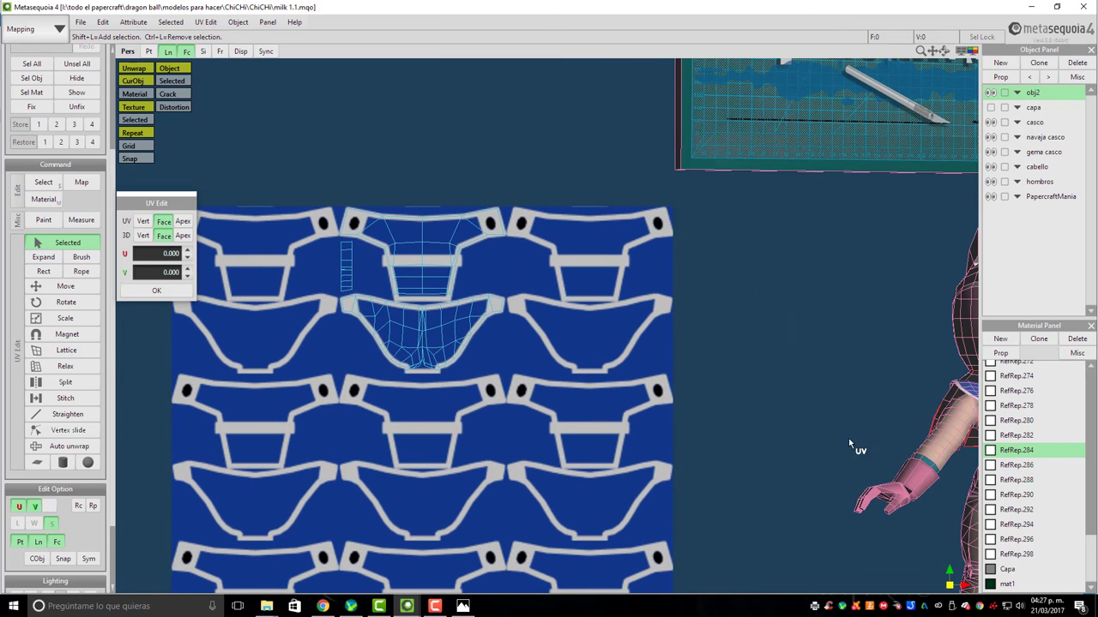
{"action": "scroll", "coordinate": [459, 342], "scroll_direction": "up", "scroll_amount": 2}
{"action": "middle_click_drag", "start_coordinate": [945, 455], "coordinate": [675, 352]}
{"action": "scroll", "coordinate": [759, 455], "scroll_direction": "up", "scroll_amount": 2}
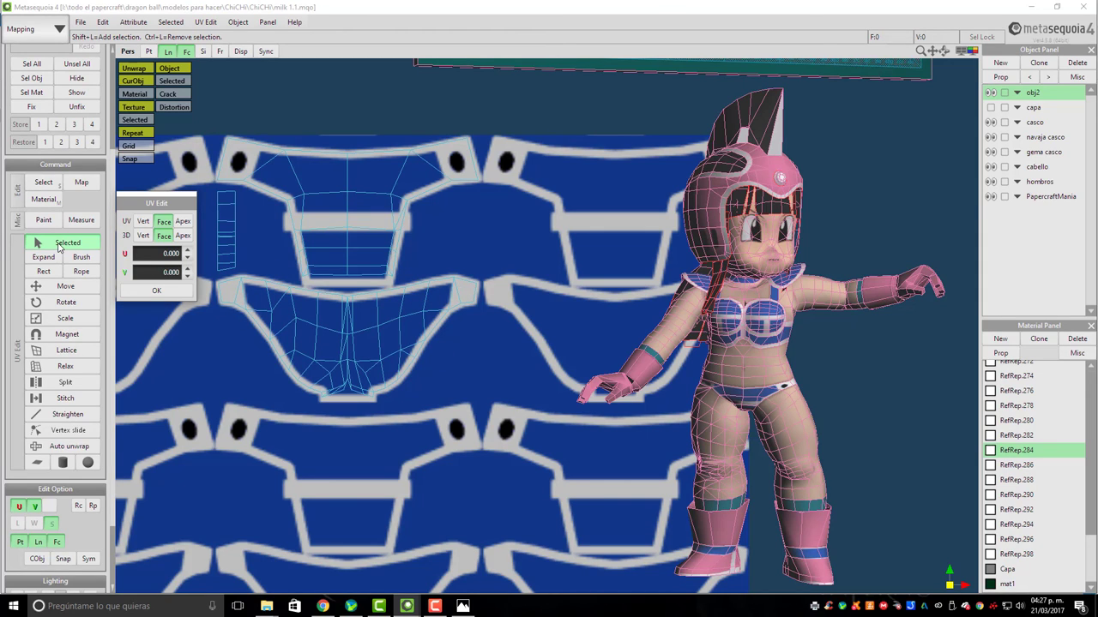
Move the UV vertex at the upper right end of the blue garment's mesh outward to U 0.853, V -0.892
{"action": "left_click", "coordinate": [65, 286]}
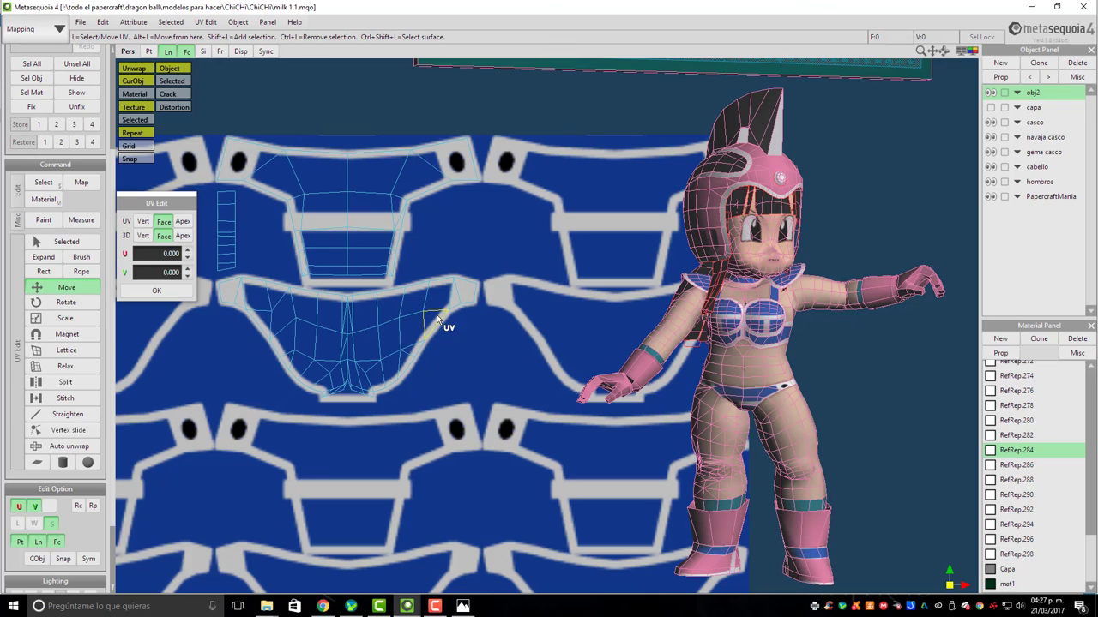
{"action": "left_click", "coordinate": [465, 183]}
{"action": "mouse_move", "coordinate": [453, 183]}
{"action": "left_mouse_down"}
{"action": "mouse_move", "coordinate": [483, 220]}
{"action": "mouse_move", "coordinate": [489, 196]}
{"action": "mouse_move", "coordinate": [453, 196]}
{"action": "mouse_move", "coordinate": [470, 180]}
{"action": "mouse_move", "coordinate": [429, 193]}
{"action": "mouse_move", "coordinate": [486, 187]}
{"action": "mouse_move", "coordinate": [460, 185]}
{"action": "mouse_move", "coordinate": [466, 176]}
{"action": "mouse_move", "coordinate": [451, 185]}
{"action": "left_mouse_up"}
Close the character model without saving the changes
{"action": "left_click", "coordinate": [1081, 7]}
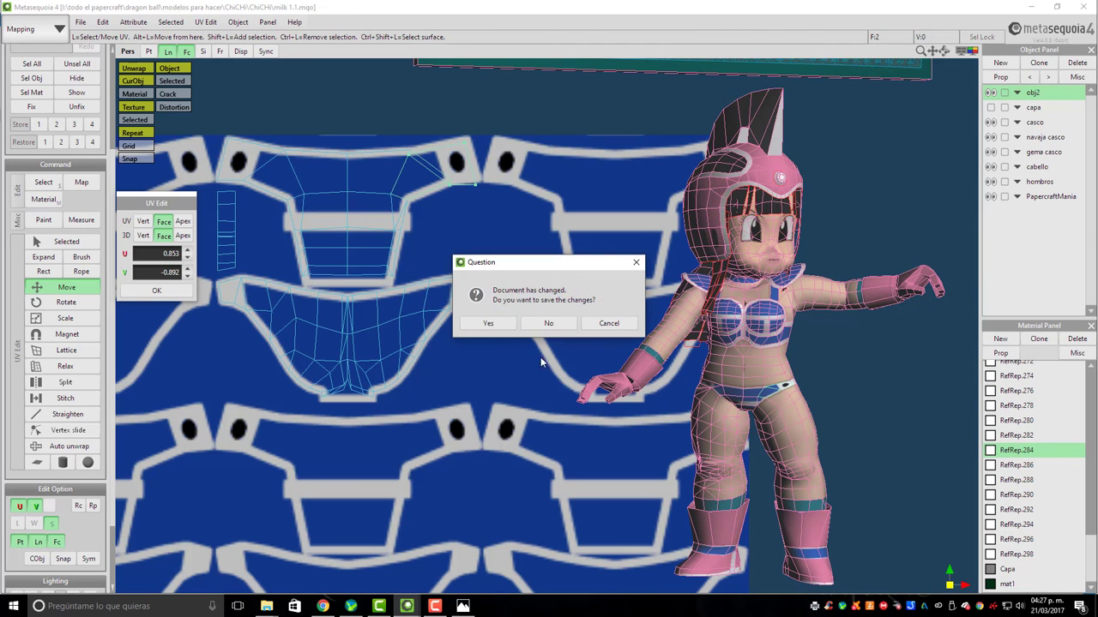
{"action": "left_click", "coordinate": [554, 322]}
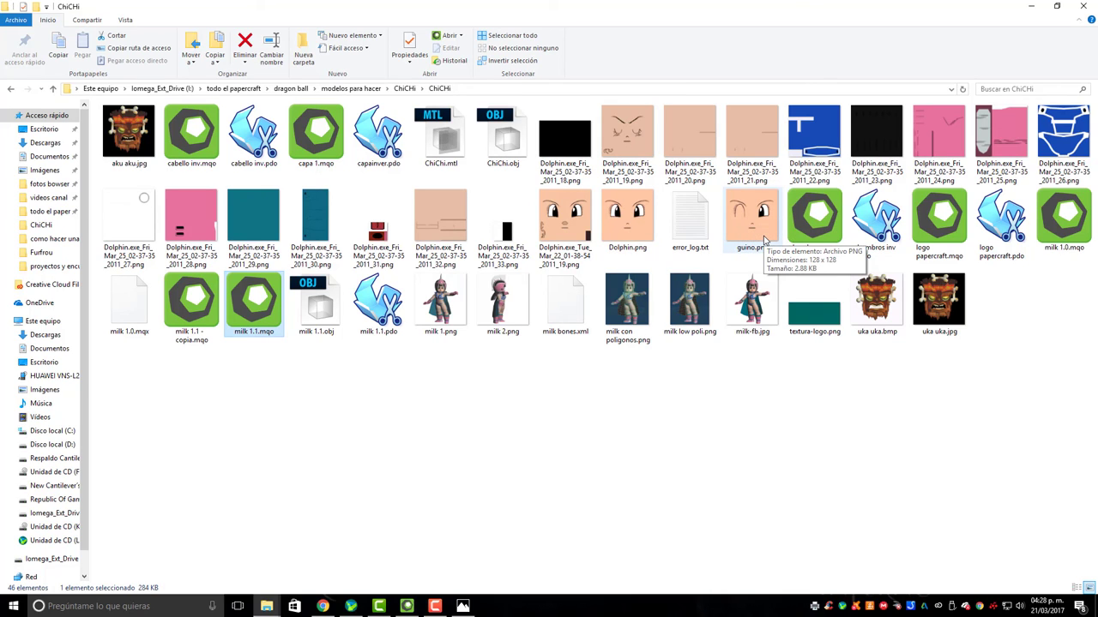
{"action": "left_click", "coordinate": [579, 216]}
{"action": "right_click", "coordinate": [578, 217]}
{"action": "left_click", "coordinate": [450, 410]}
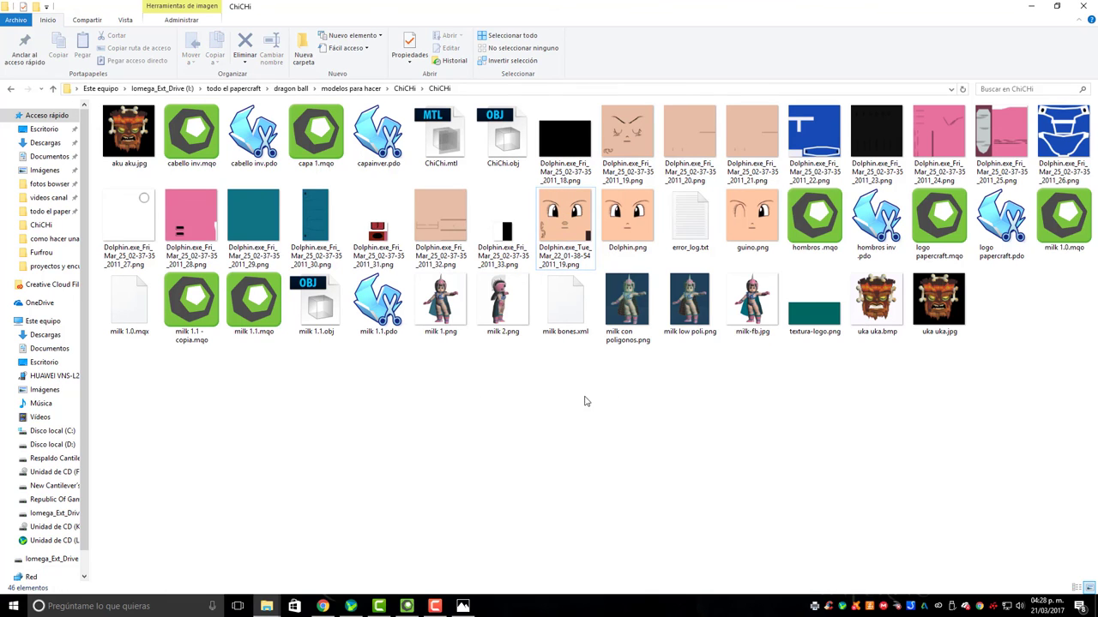